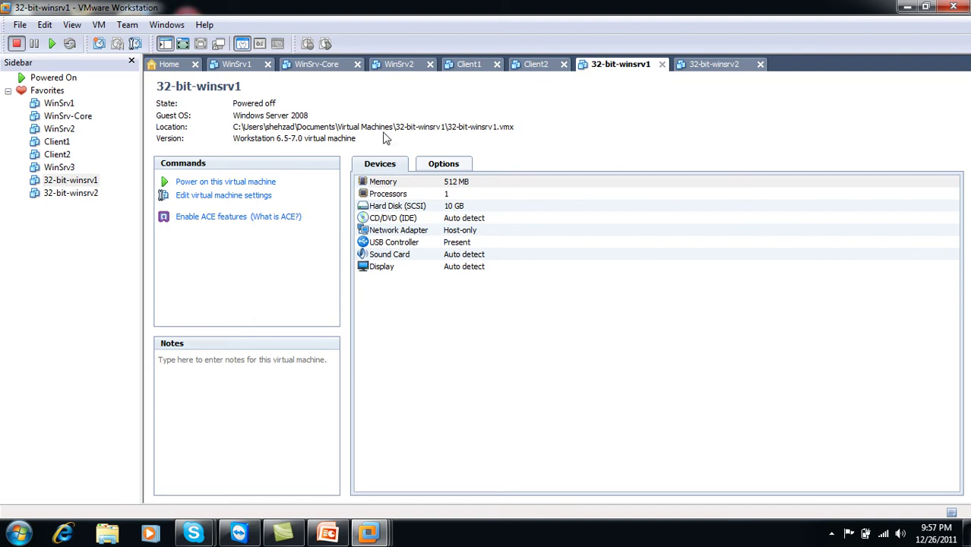
pyautogui.click(256, 183)
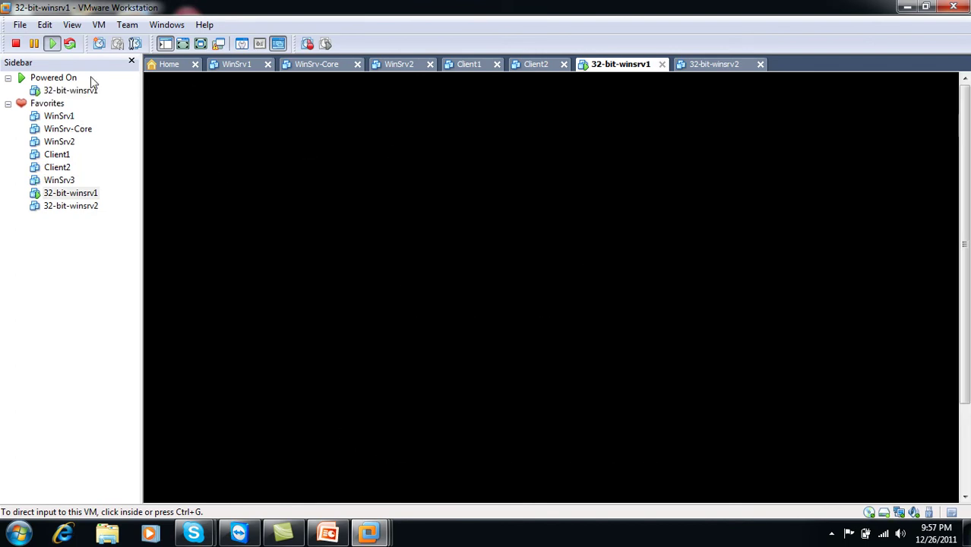
pyautogui.click(16, 43)
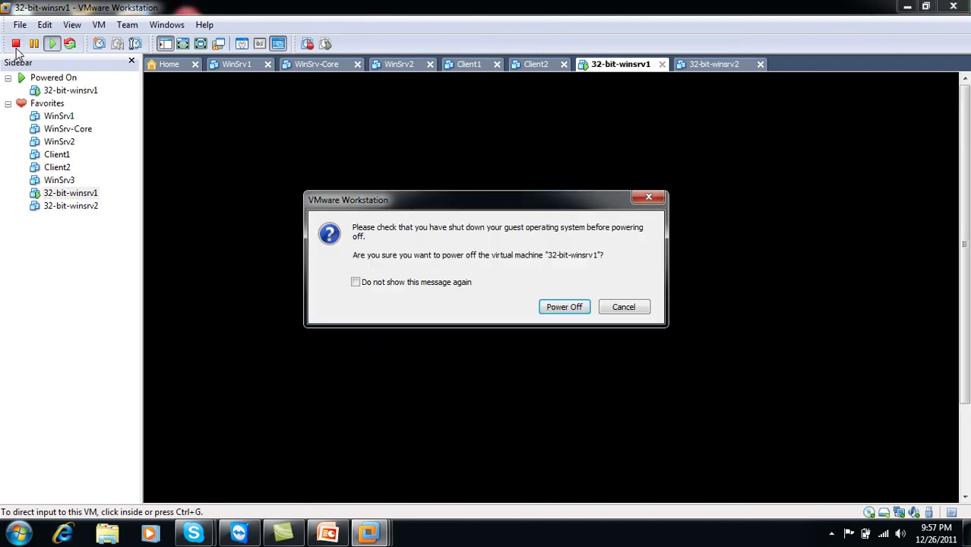
pyautogui.click(563, 307)
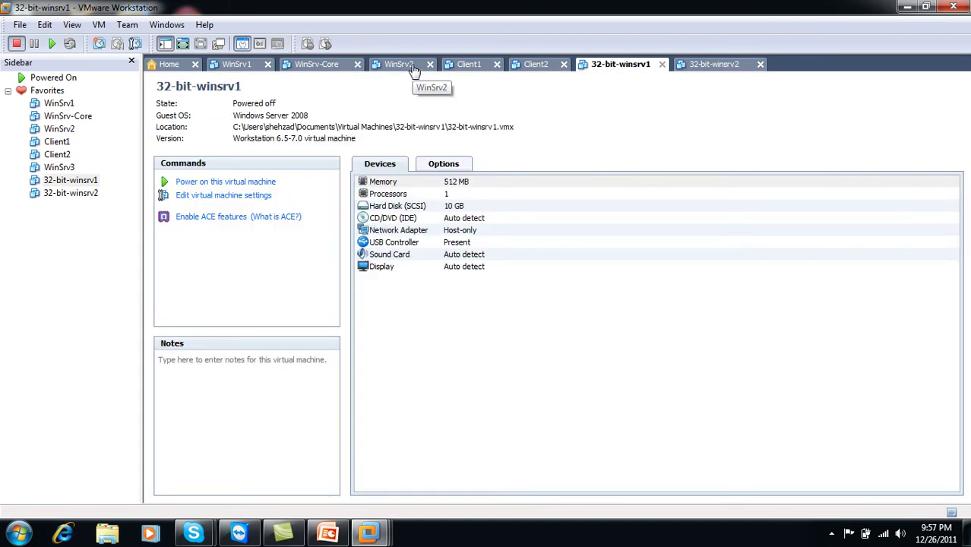
# Step: Power on the WinSrv2 virtual machine and release input back to the host while it boots
pyautogui.click(400, 65)
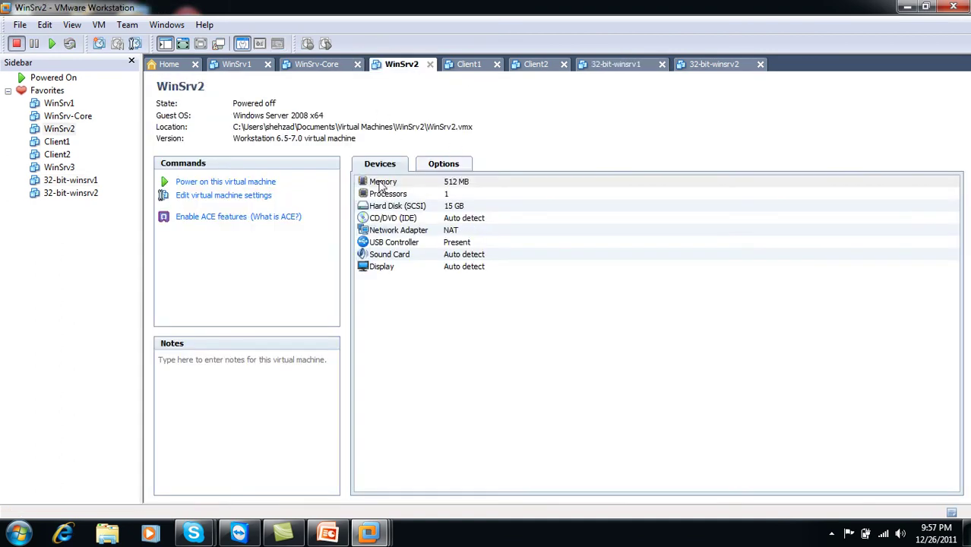
pyautogui.click(263, 184)
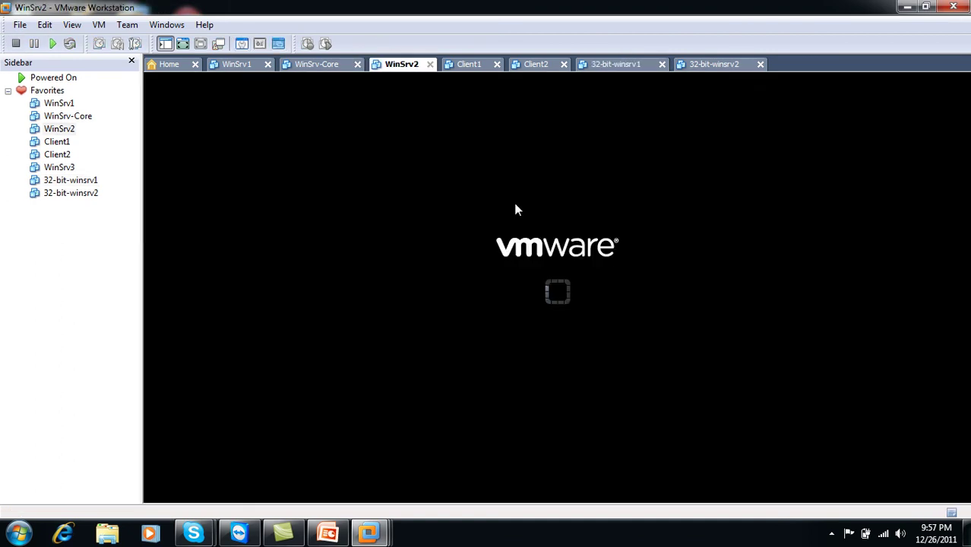
pyautogui.click(552, 221)
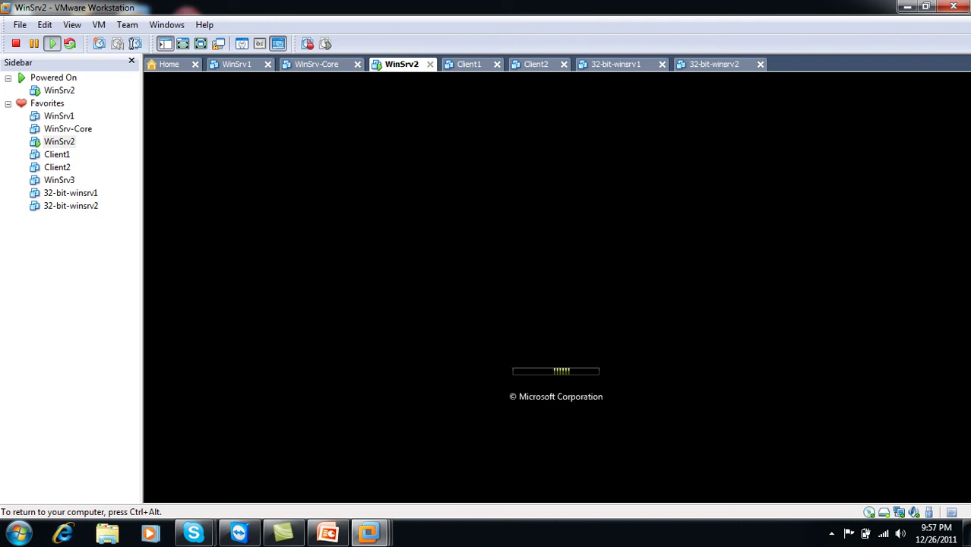
pyautogui.hotkey('ctrl', 'alt')
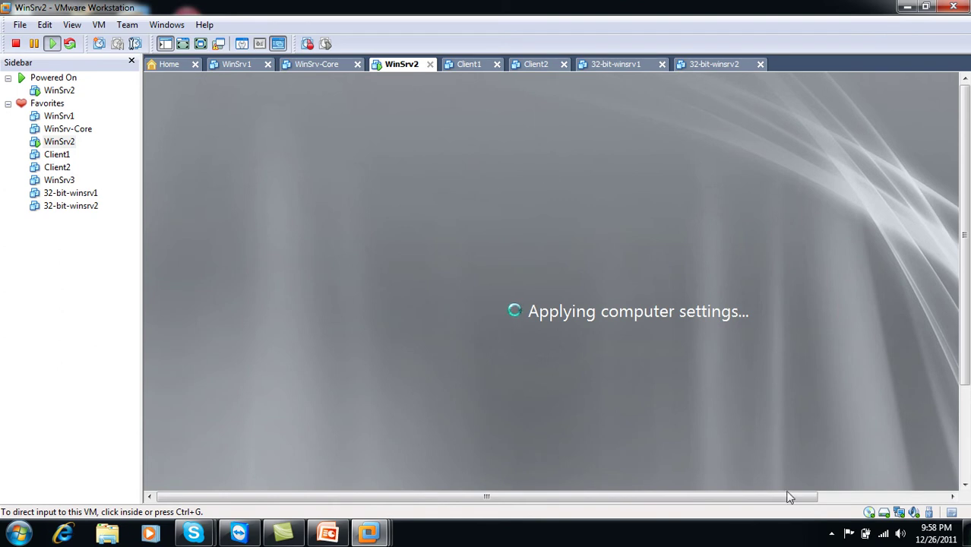
pyautogui.click(831, 534)
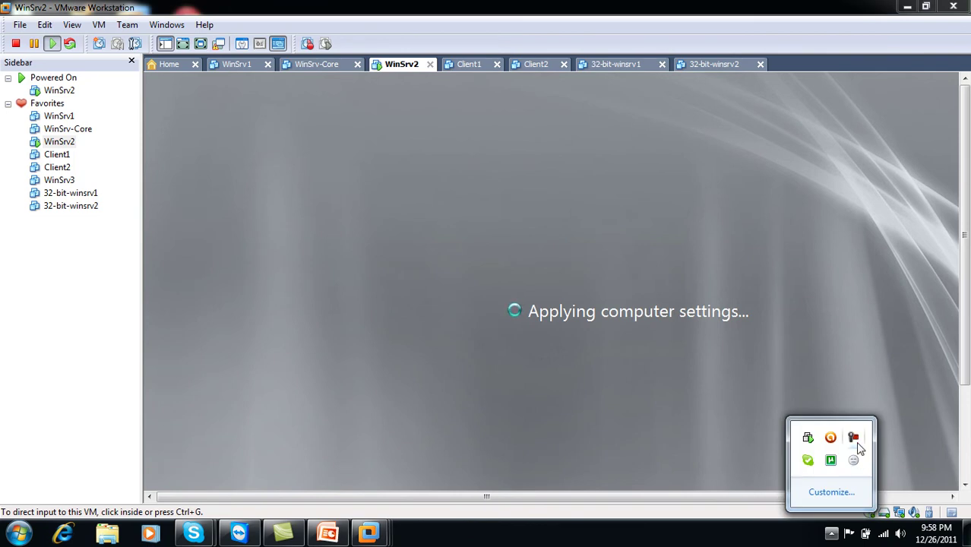
pyautogui.click(202, 43)
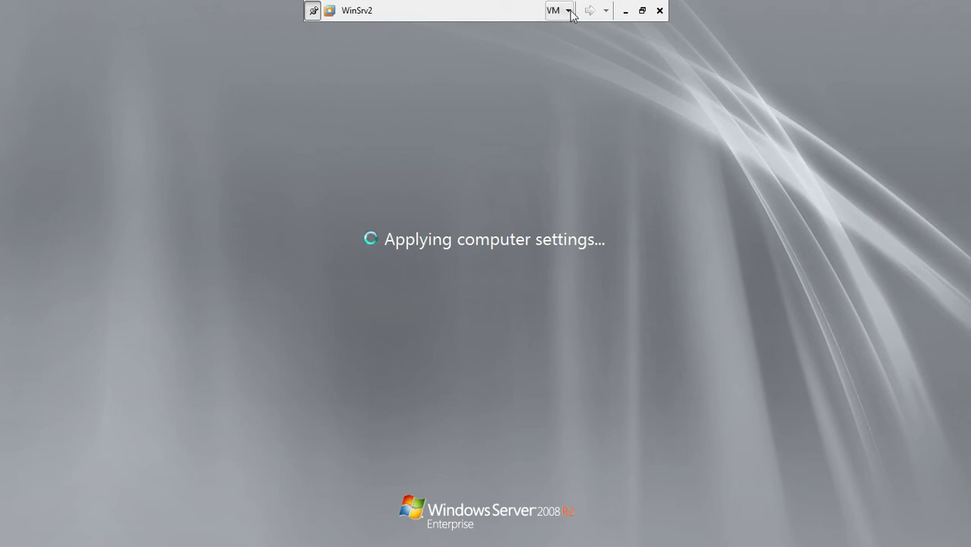
pyautogui.click(640, 11)
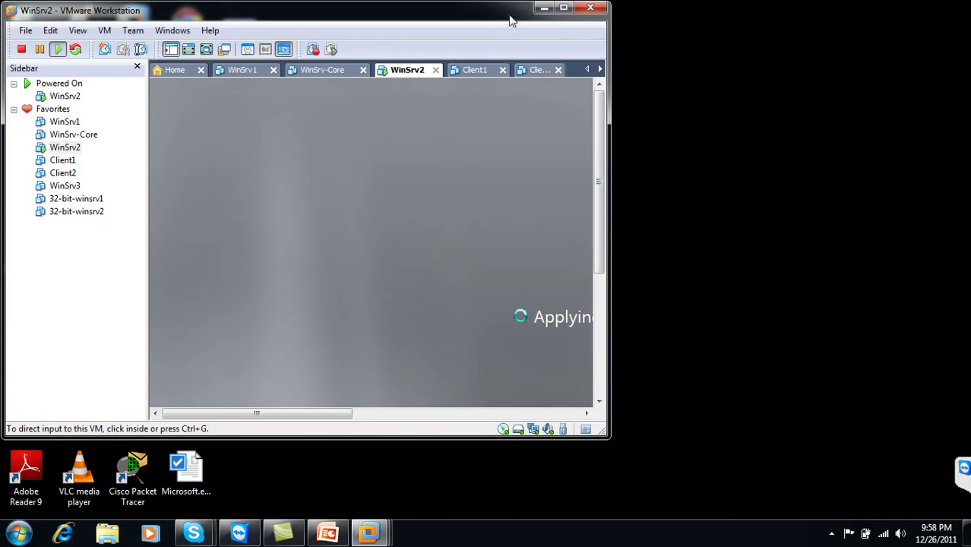
pyautogui.click(563, 10)
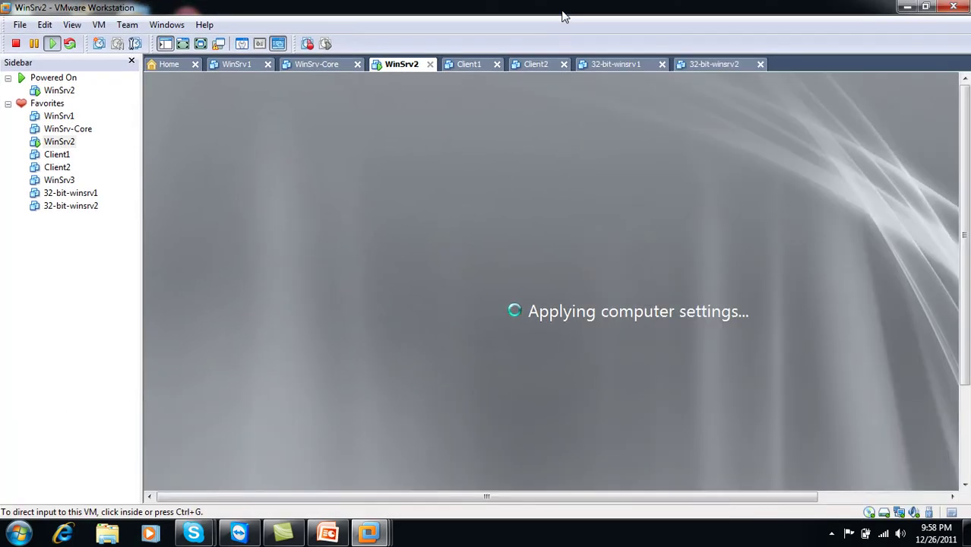
# Step: Power on the 32-bit-winsrv1 virtual machine
pyautogui.click(622, 64)
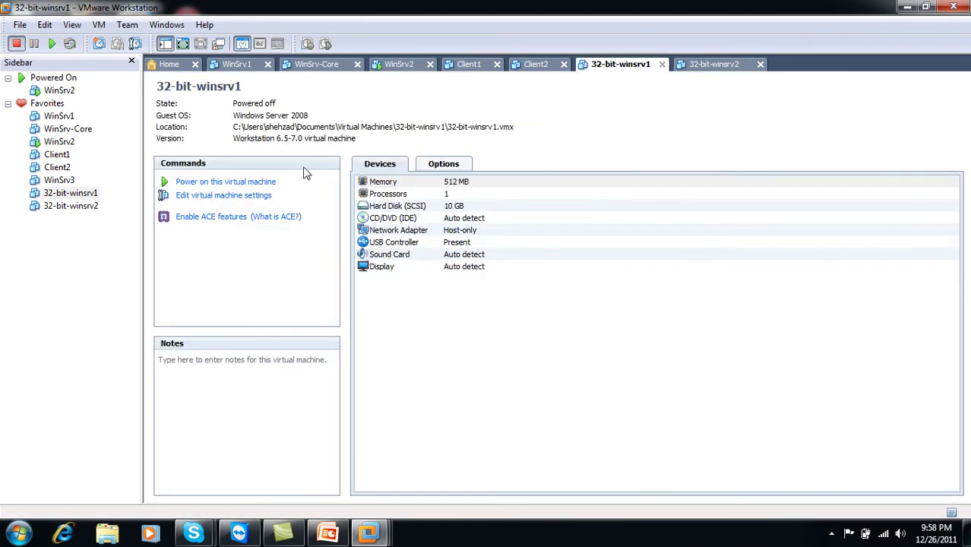
pyautogui.click(257, 185)
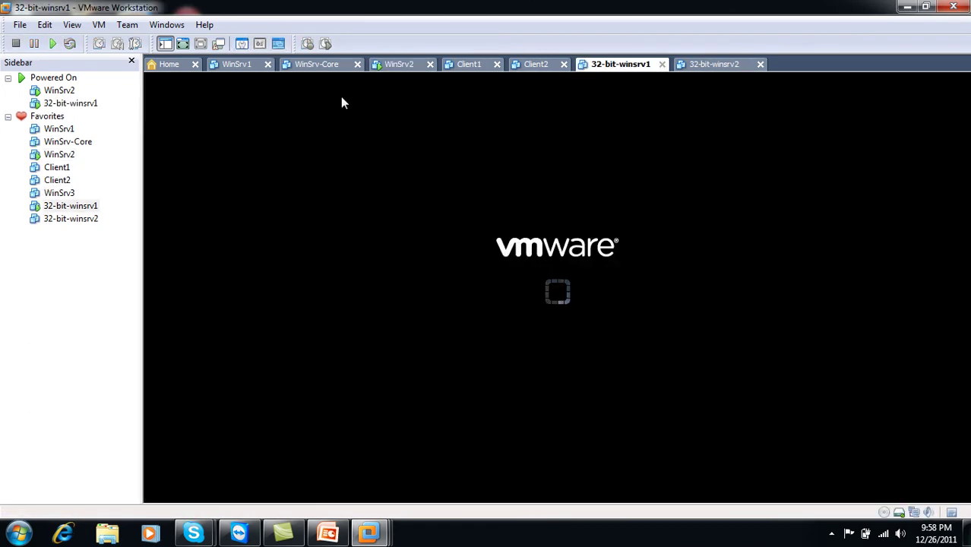
# Step: Show WinSrv2 in full screen and log on as PAK\Administrator with the account password
pyautogui.click(400, 65)
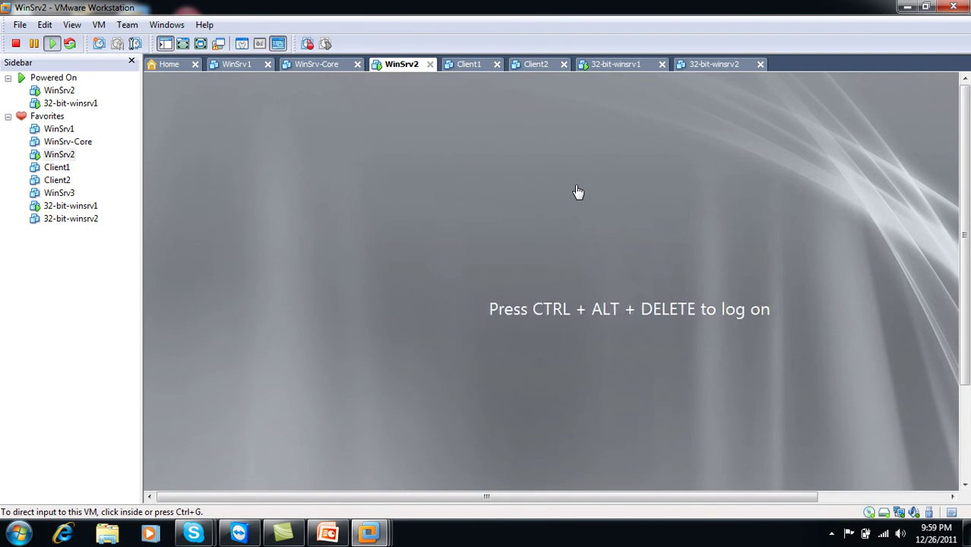
pyautogui.click(203, 44)
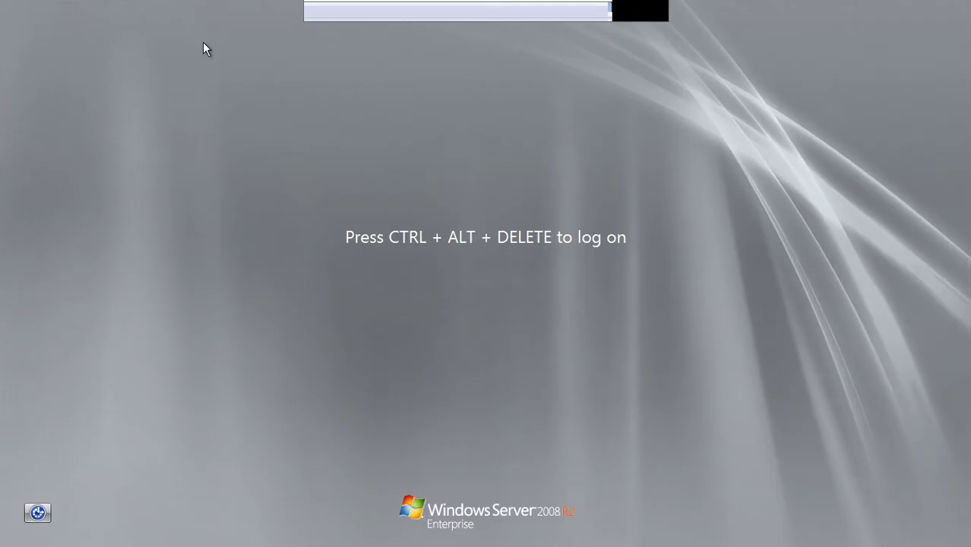
pyautogui.hotkey('ctrl', 'alt', 'Delete')
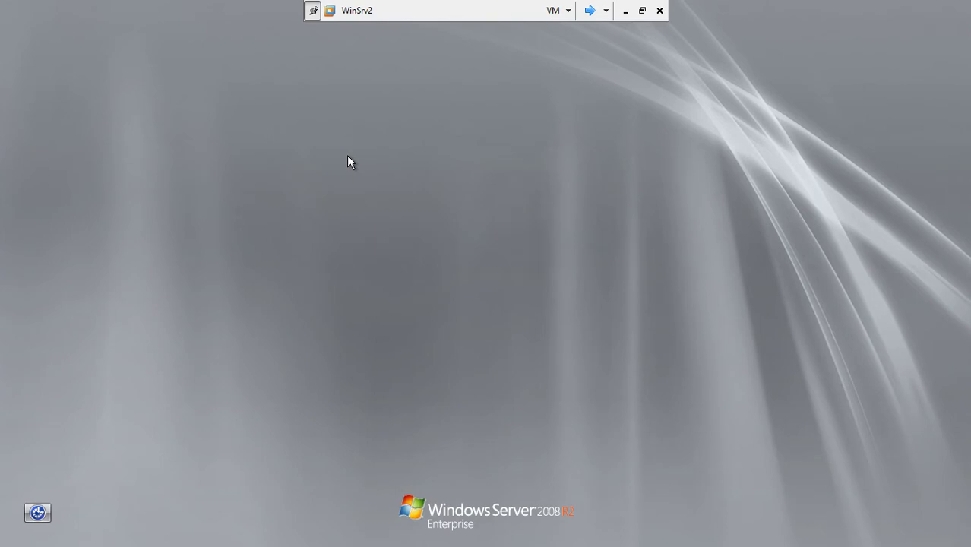
pyautogui.click(489, 351)
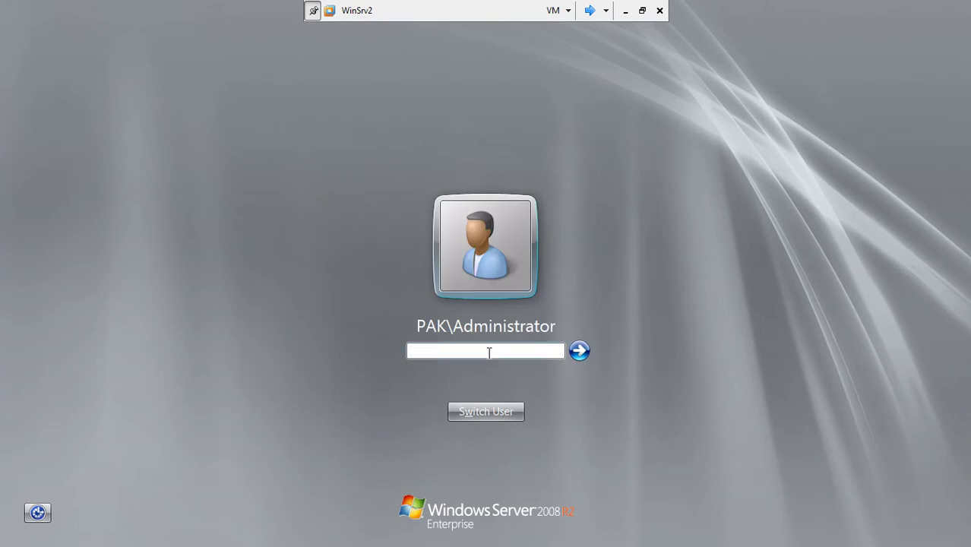
pyautogui.write('•••••••')
pyautogui.press('Return')
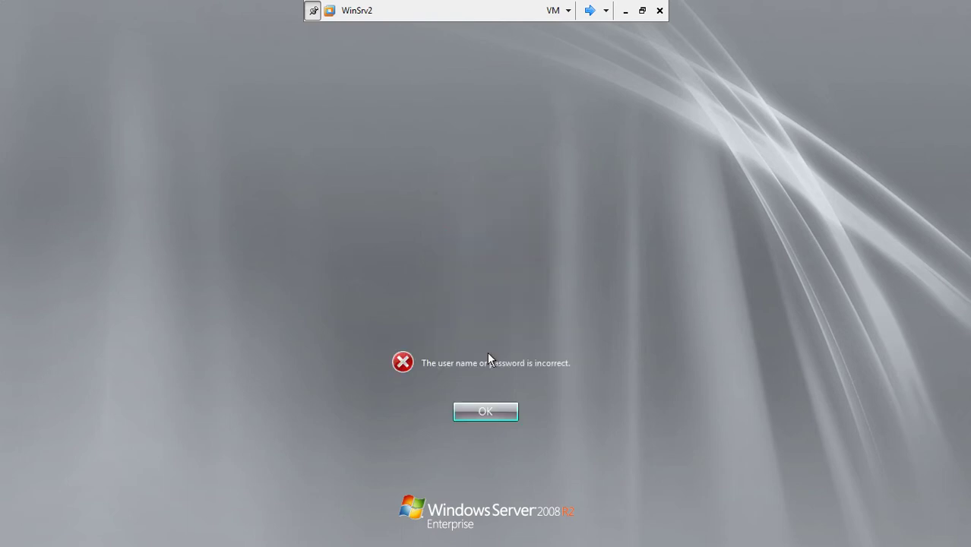
pyautogui.click(488, 411)
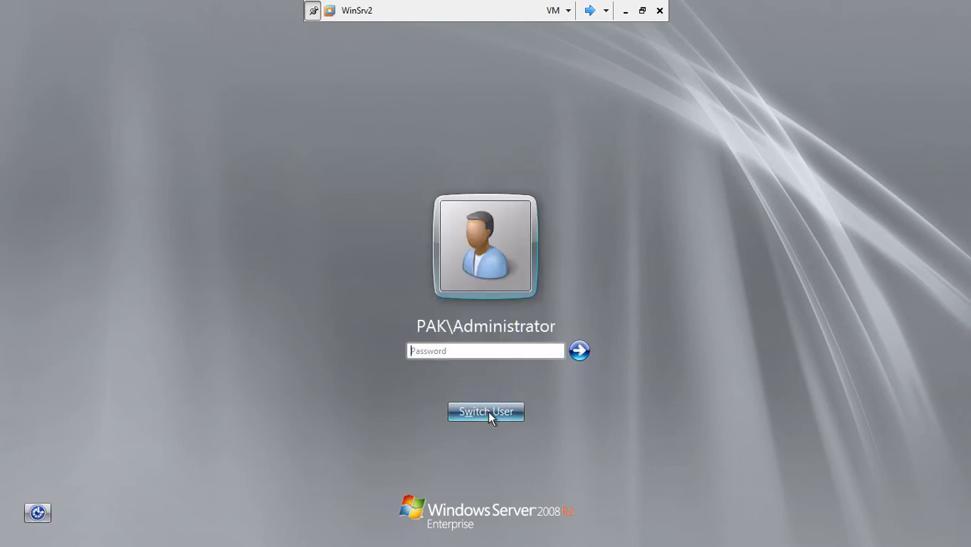
pyautogui.write('•••••••')
pyautogui.press('Return')
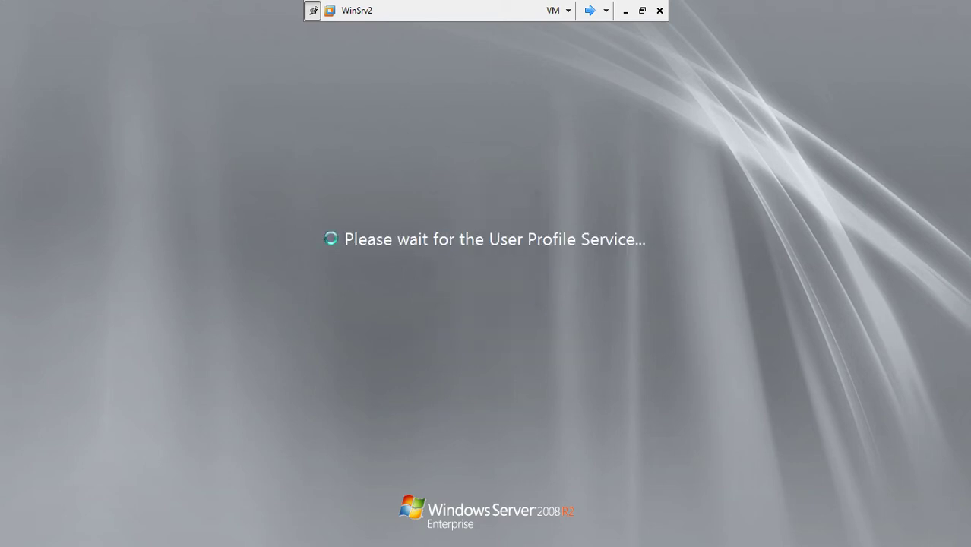
# Step: Check the startup progress of 32-bit-winsrv1 and the logon progress of WinSrv2 by alternating between the two virtual machines
pyautogui.click(591, 11)
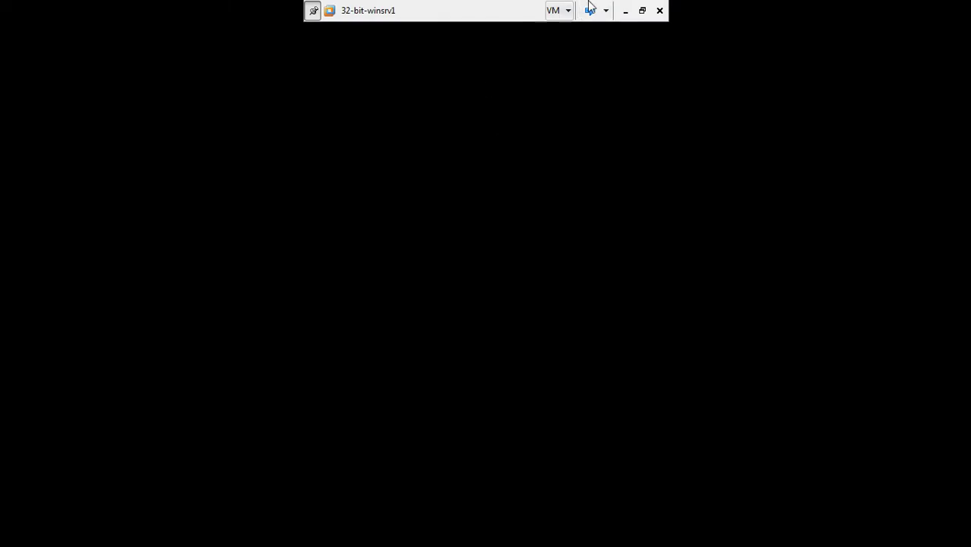
pyautogui.click(591, 10)
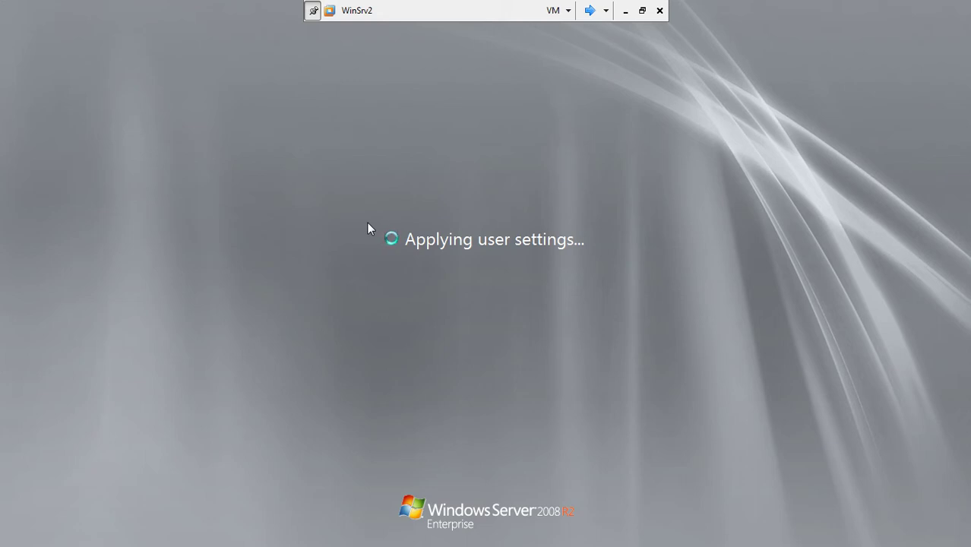
pyautogui.click(590, 11)
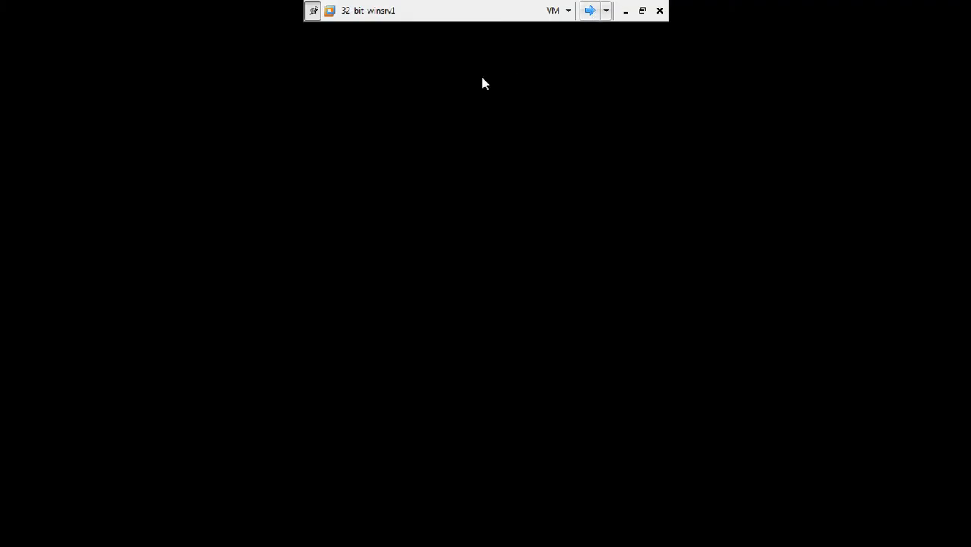
pyautogui.click(642, 11)
pyautogui.doubleClick(448, 15)
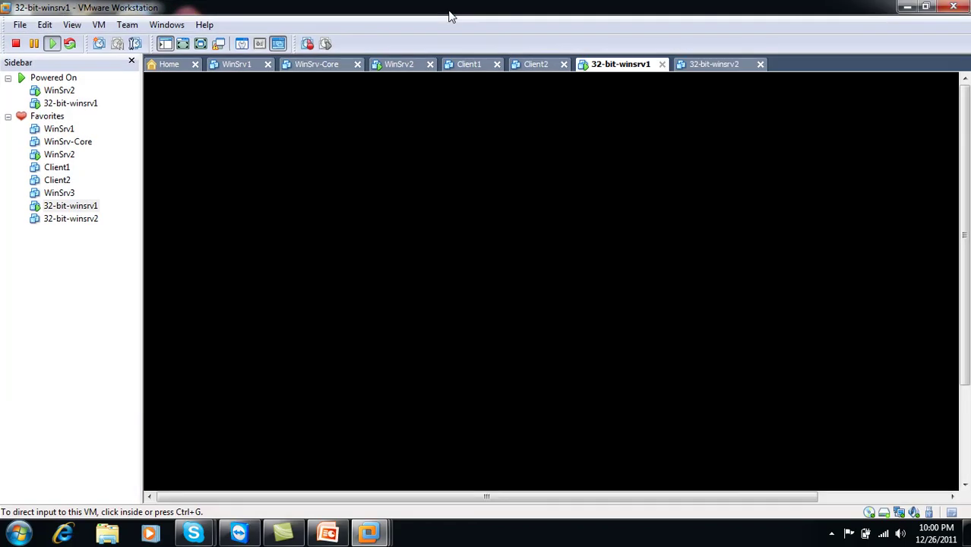
pyautogui.click(389, 64)
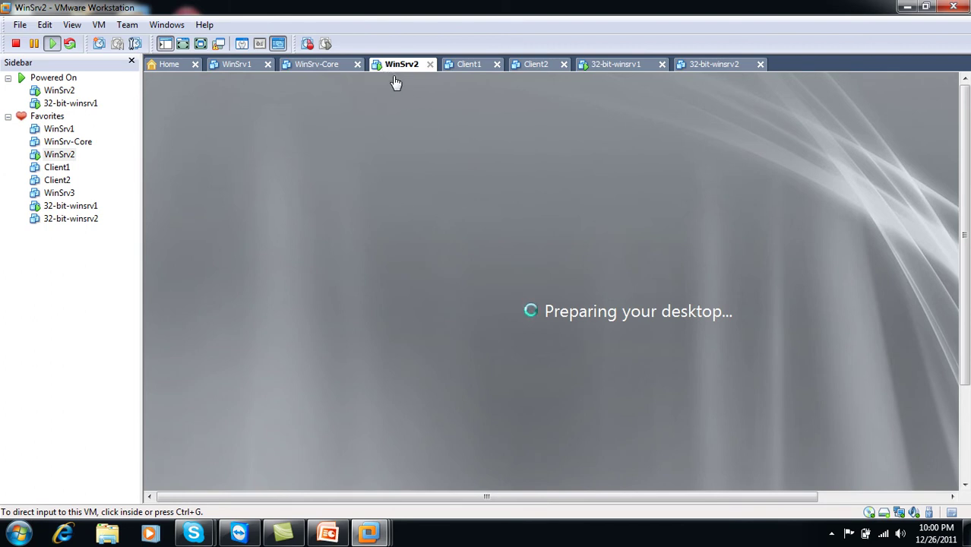
pyautogui.click(639, 68)
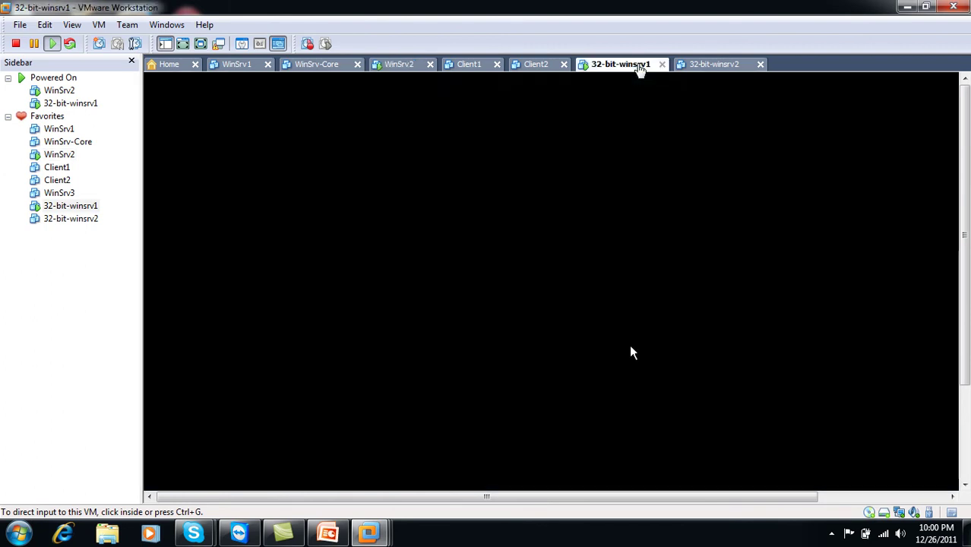
pyautogui.click(393, 67)
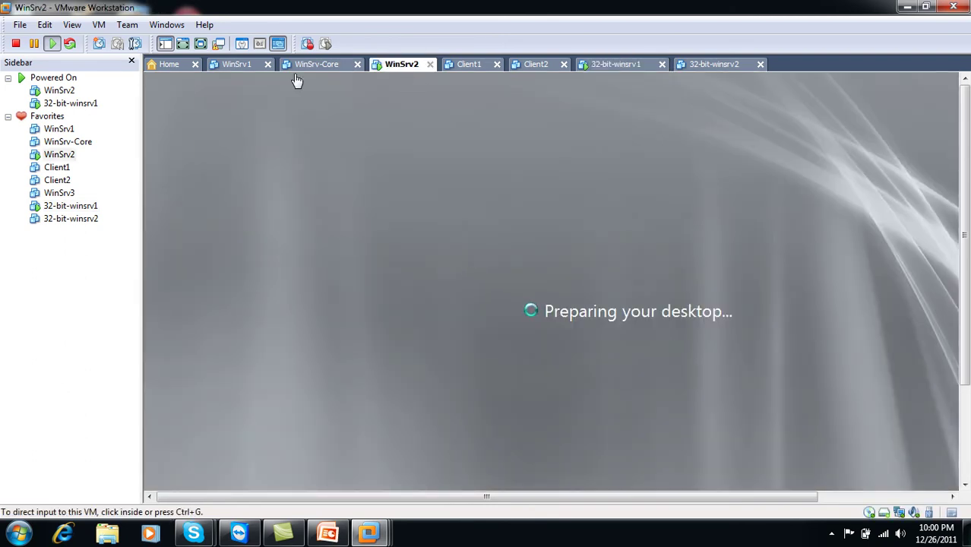
# Step: Show WinSrv2 in full screen and refresh its desktop
pyautogui.click(201, 43)
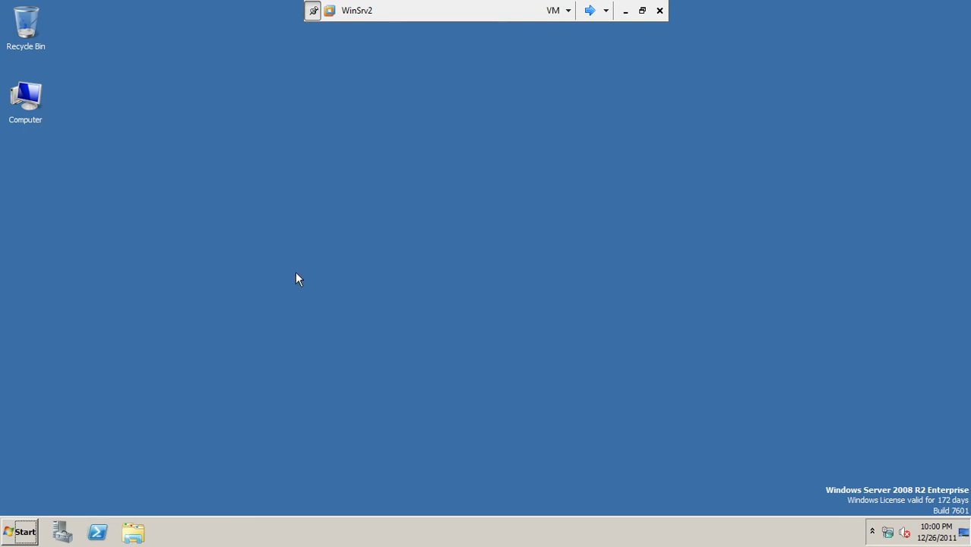
pyautogui.rightClick(178, 120)
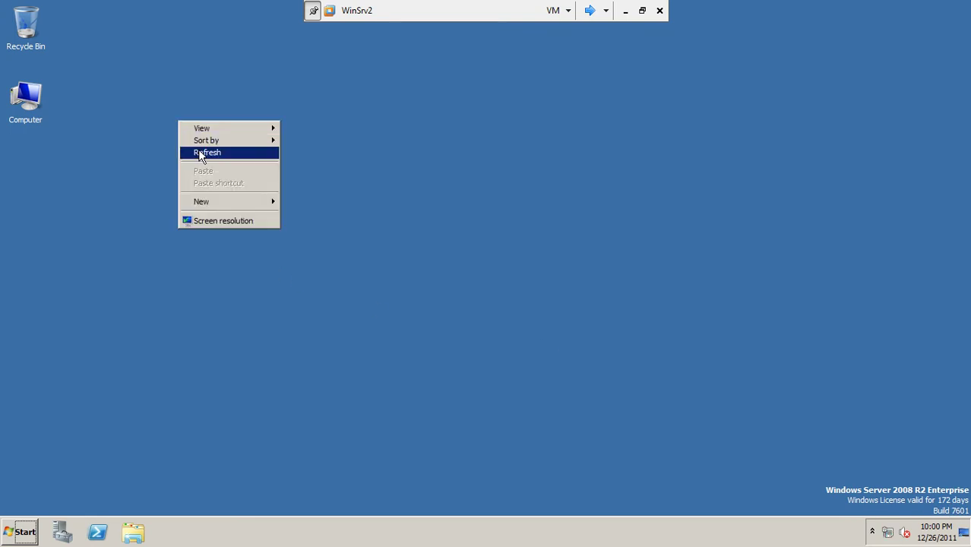
pyautogui.click(199, 151)
# Step: Pin Windows Server Update Services to the Start menu on WinSrv2 and launch it
pyautogui.click(20, 532)
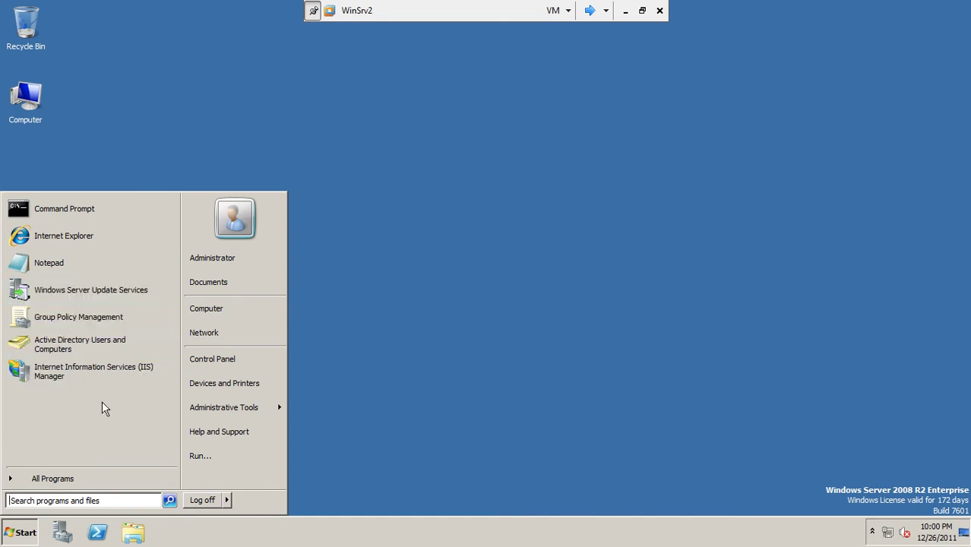
pyautogui.rightClick(77, 290)
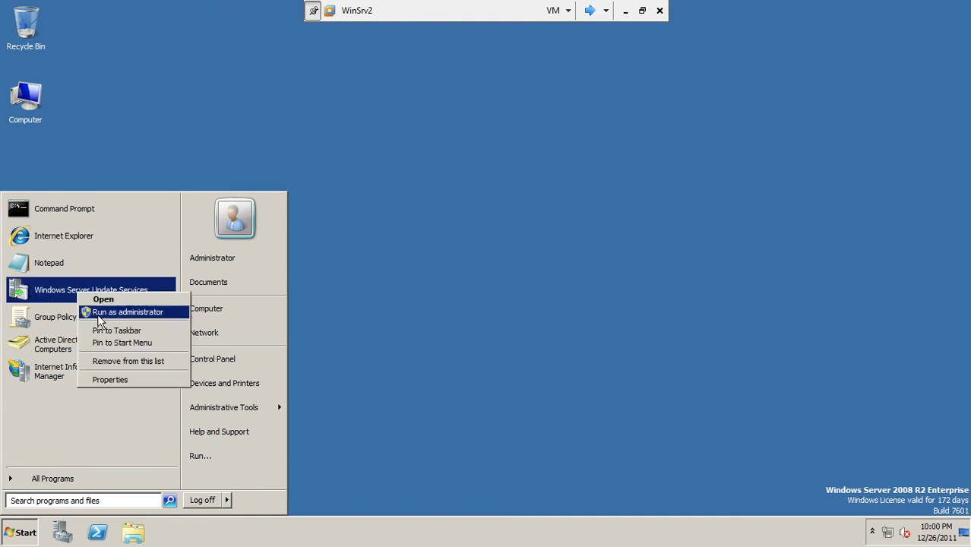
pyautogui.click(99, 315)
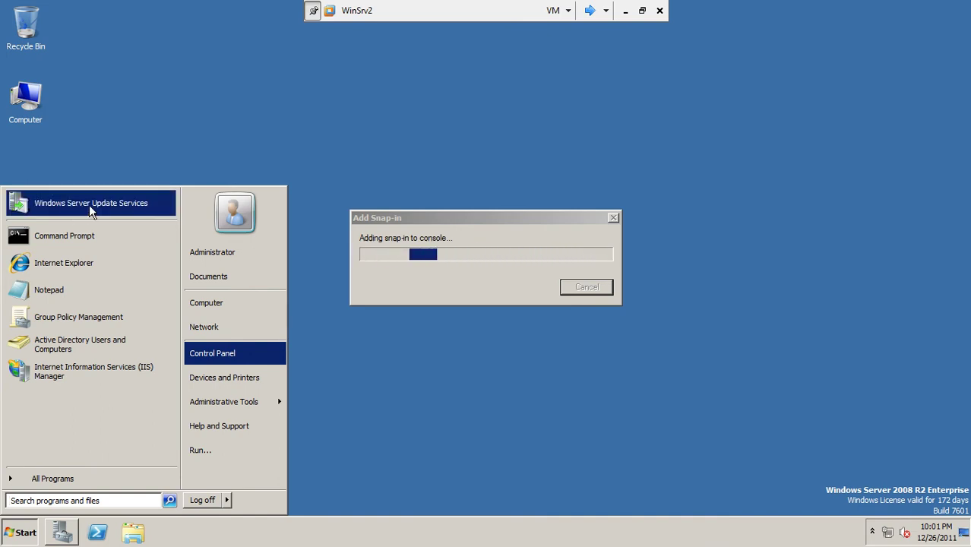
pyautogui.click(89, 204)
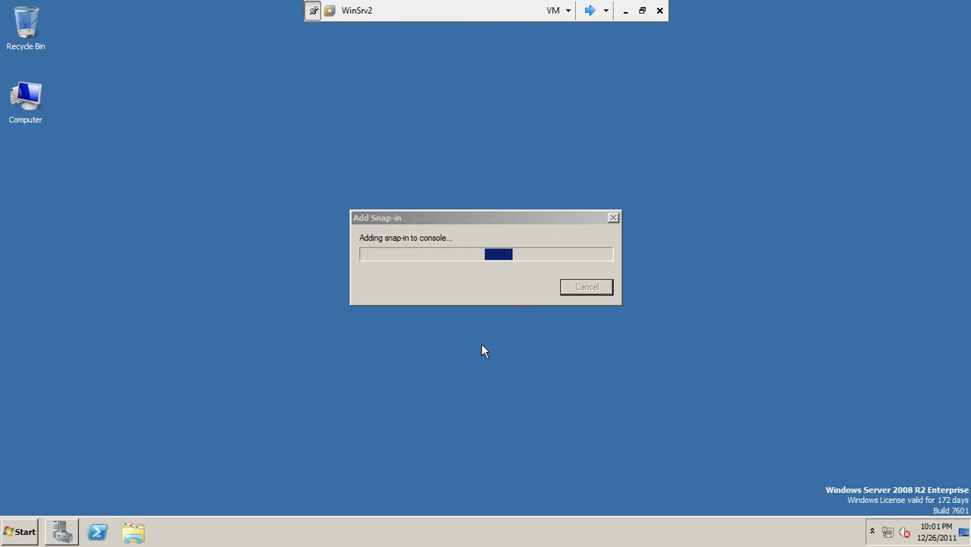
# Step: Switch to the 32-bit-winsrv1 virtual machine and refresh its desktop
pyautogui.click(591, 11)
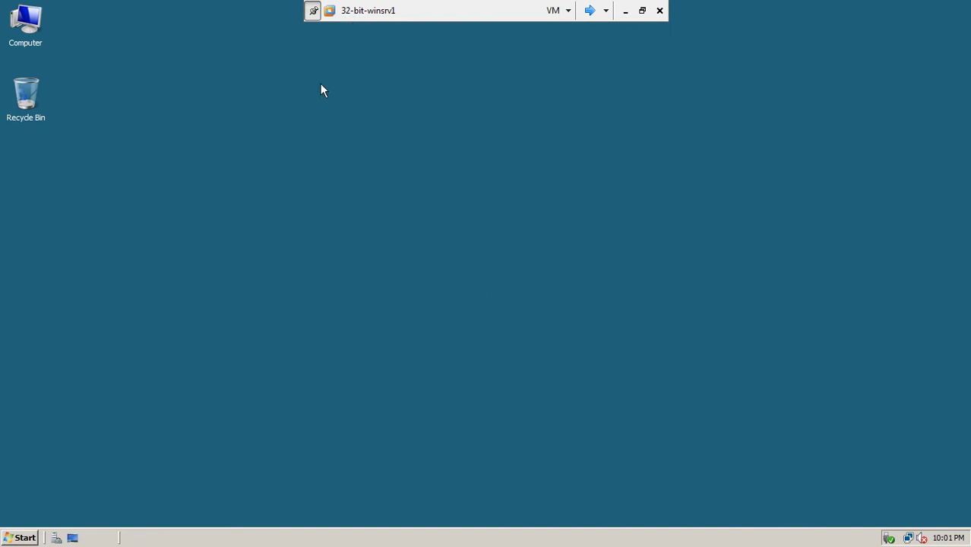
pyautogui.rightClick(320, 85)
pyautogui.click(343, 119)
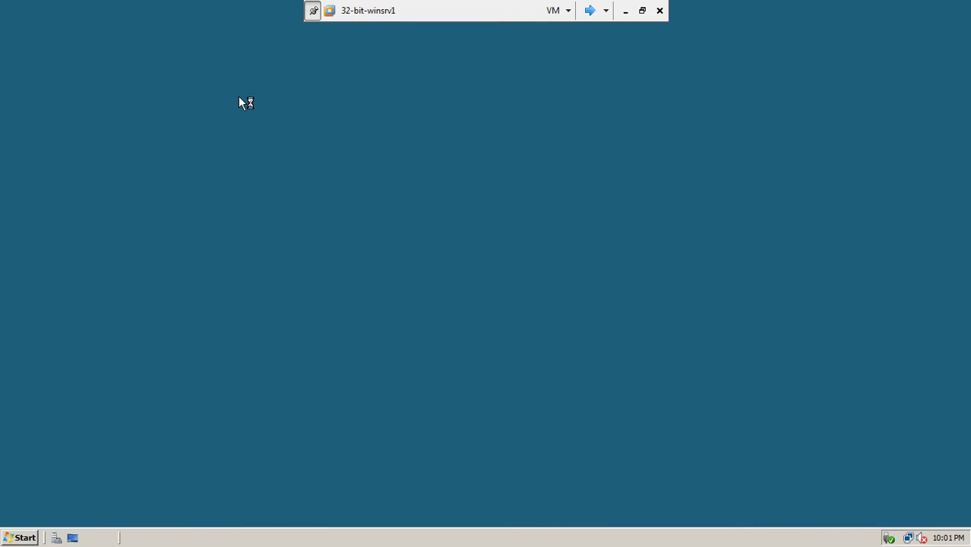
# Step: Switch back to the WinSrv2 virtual machine, move the Add Snap-in progress window aside and refresh the desktop
pyautogui.click(589, 10)
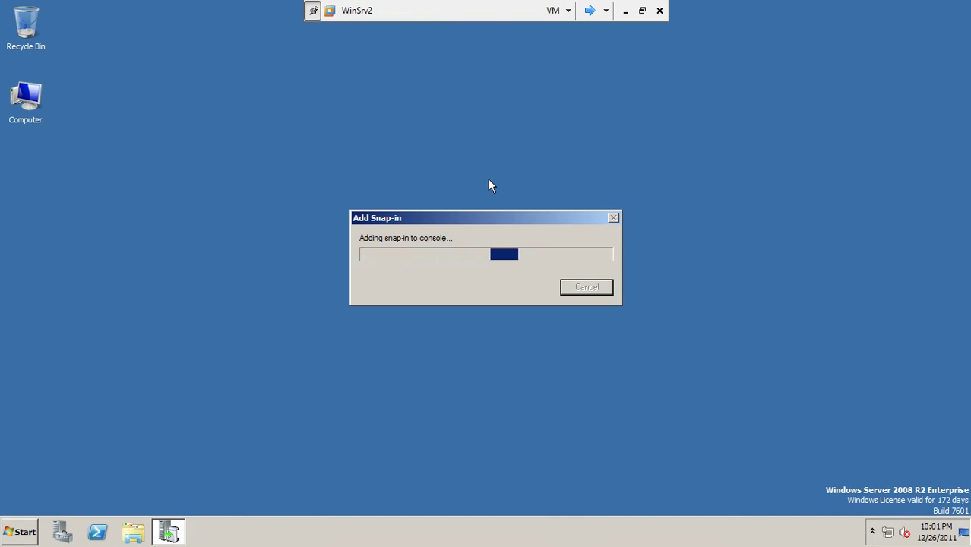
pyautogui.moveTo(443, 218); pyautogui.dragTo(375, 133)
pyautogui.rightClick(243, 319)
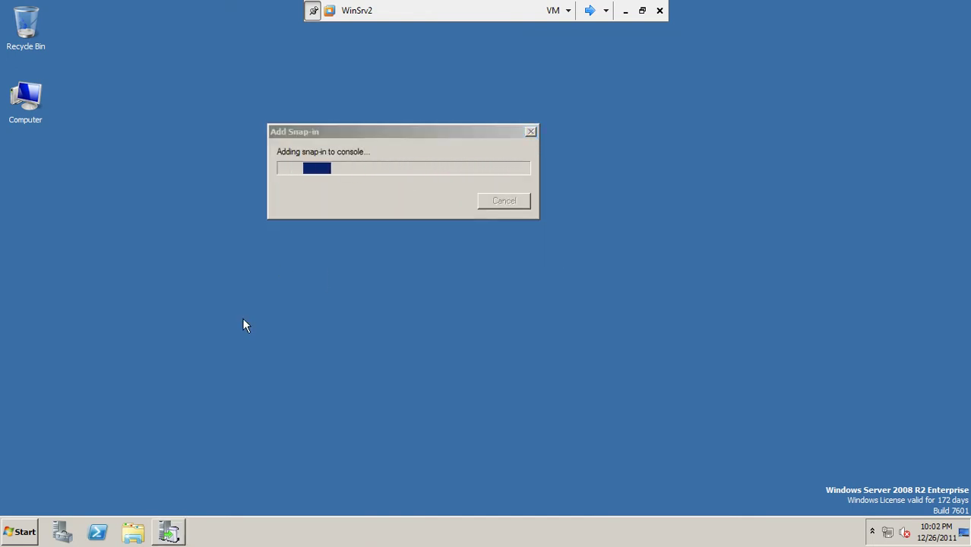
pyautogui.click(266, 351)
pyautogui.click(169, 532)
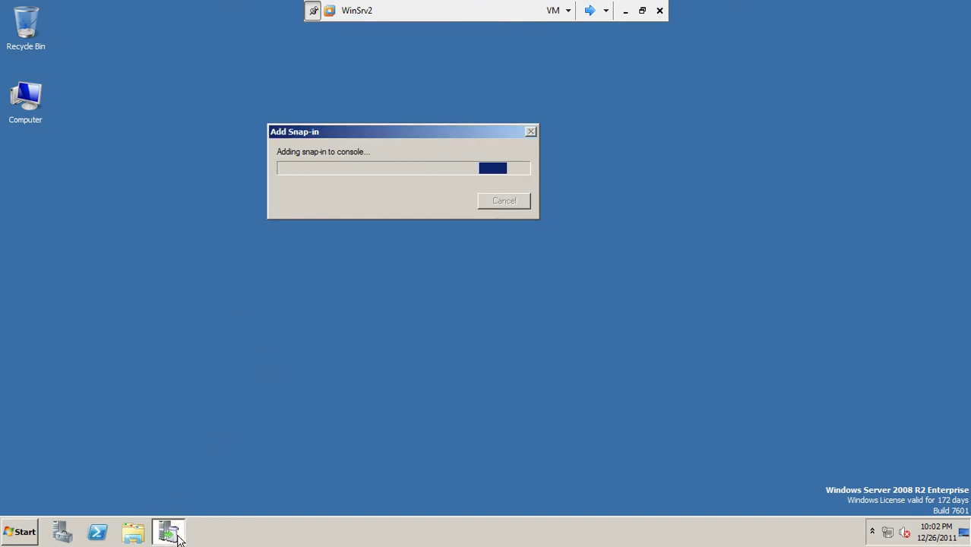
pyautogui.rightClick(194, 230)
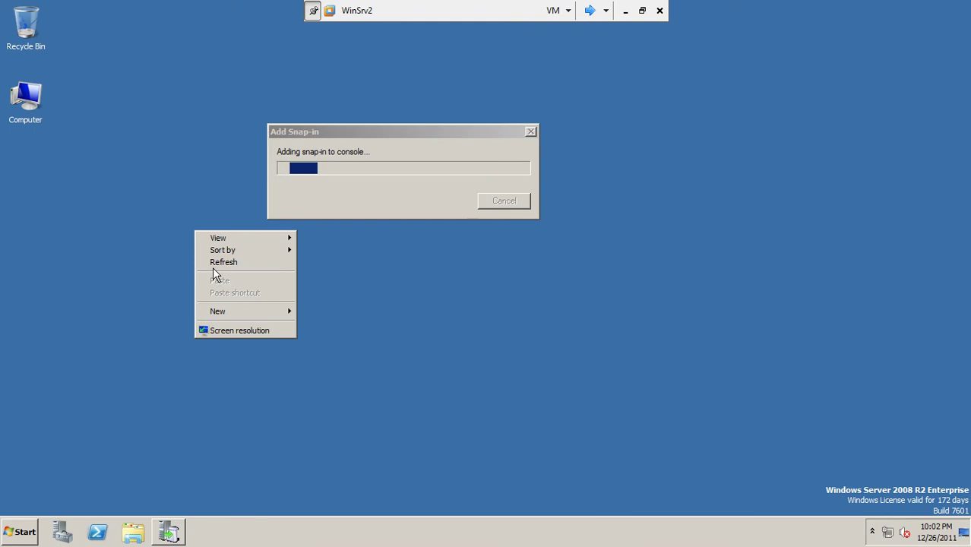
pyautogui.click(214, 266)
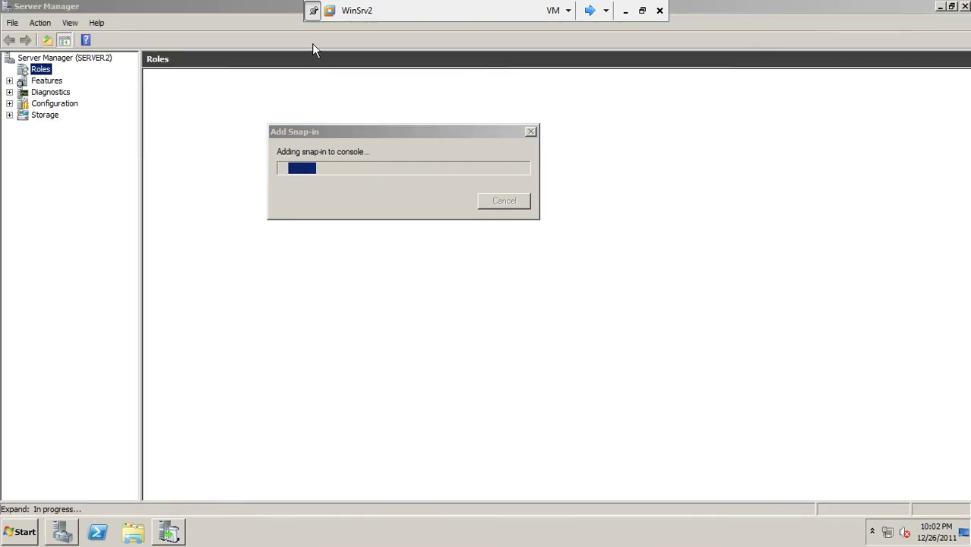
# Step: Close Server Manager on WinSrv2 and refresh the desktop
pyautogui.click(966, 7)
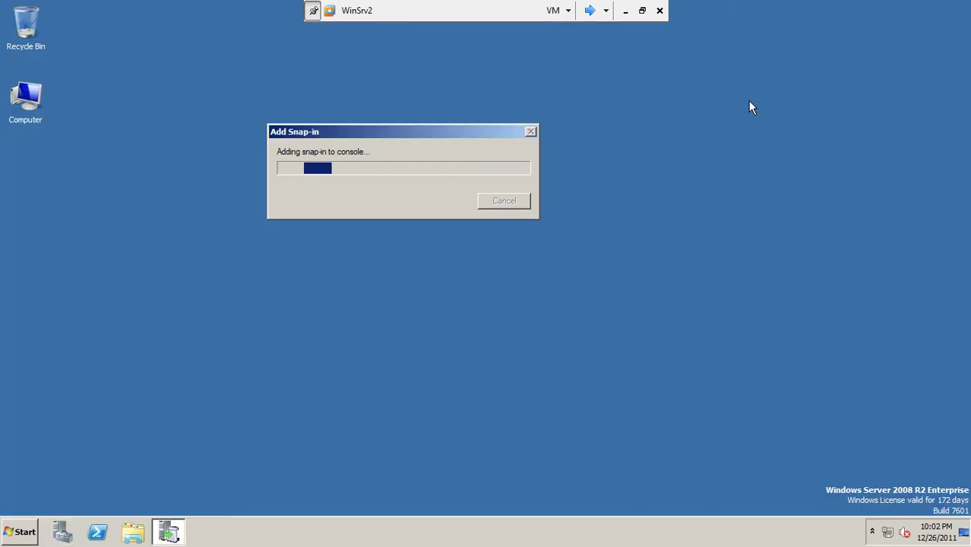
pyautogui.rightClick(288, 318)
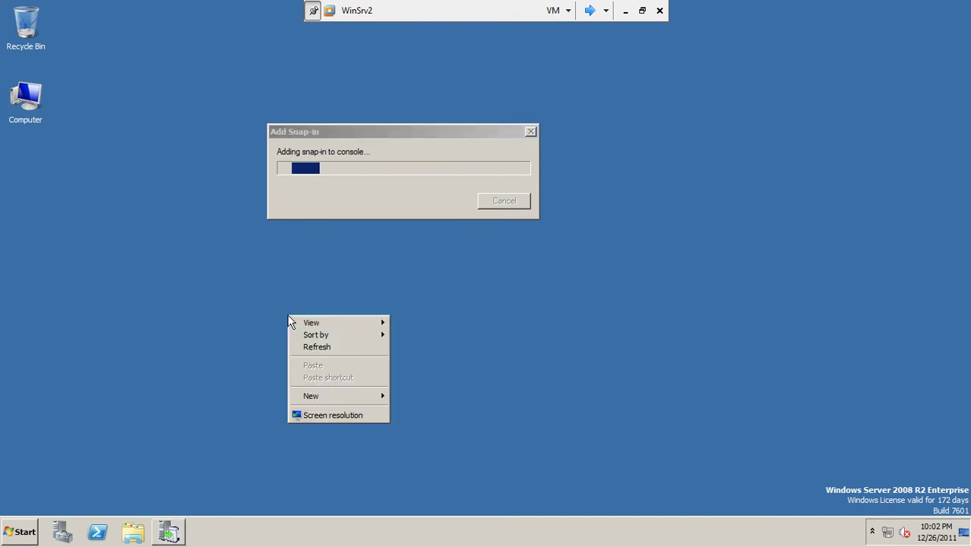
pyautogui.click(313, 347)
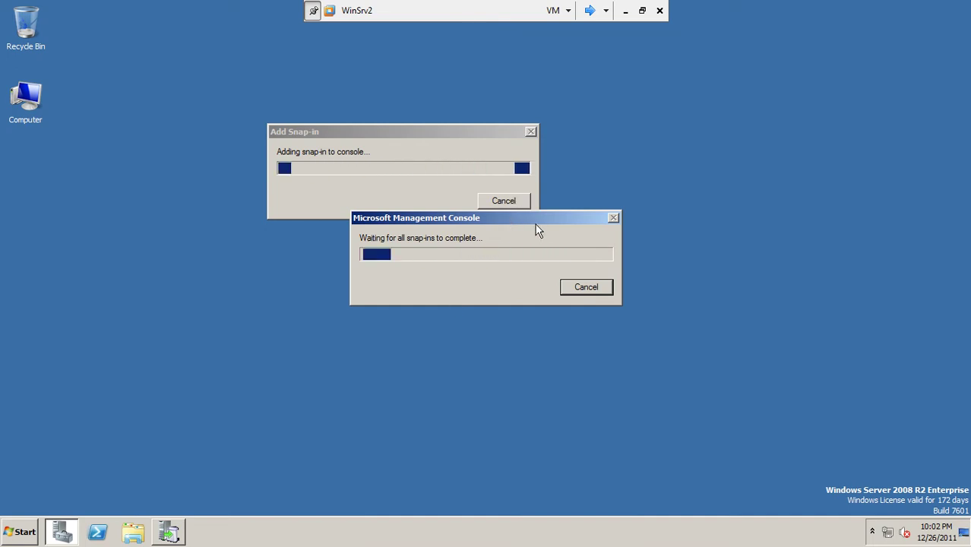
# Step: End the unresponsive snap-ins of Windows Server Update Services and Server Manager, choosing to unload the snap-in and continue running
pyautogui.moveTo(535, 228); pyautogui.dragTo(370, 267)
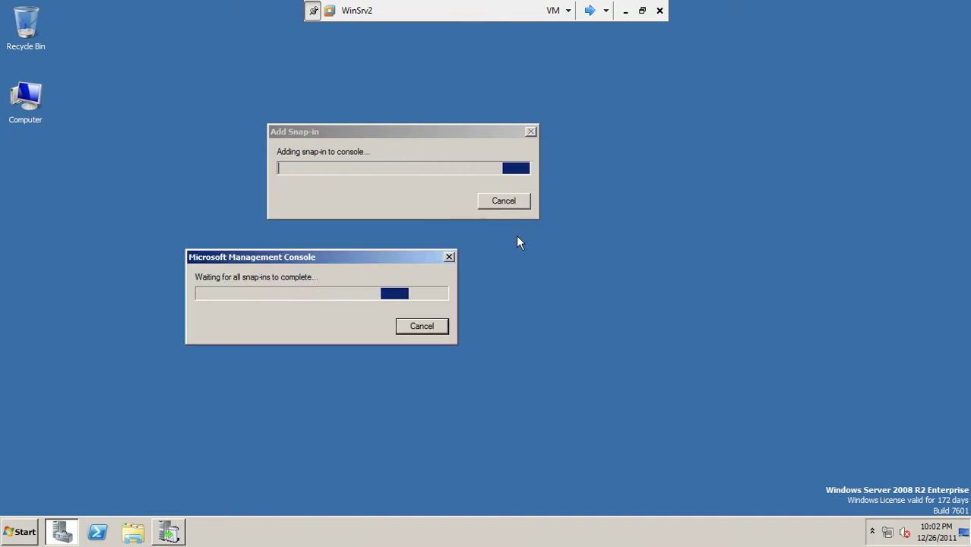
pyautogui.click(503, 200)
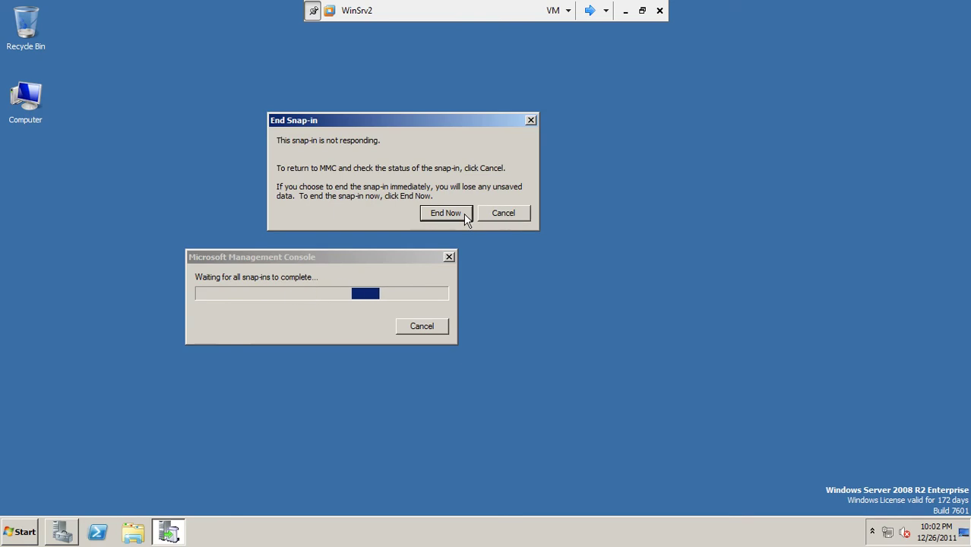
pyautogui.click(465, 216)
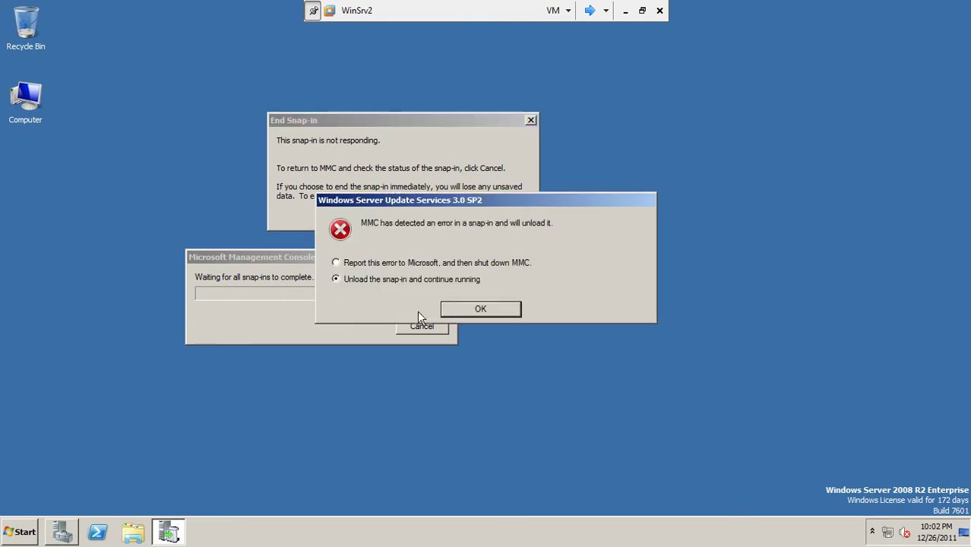
pyautogui.click(462, 304)
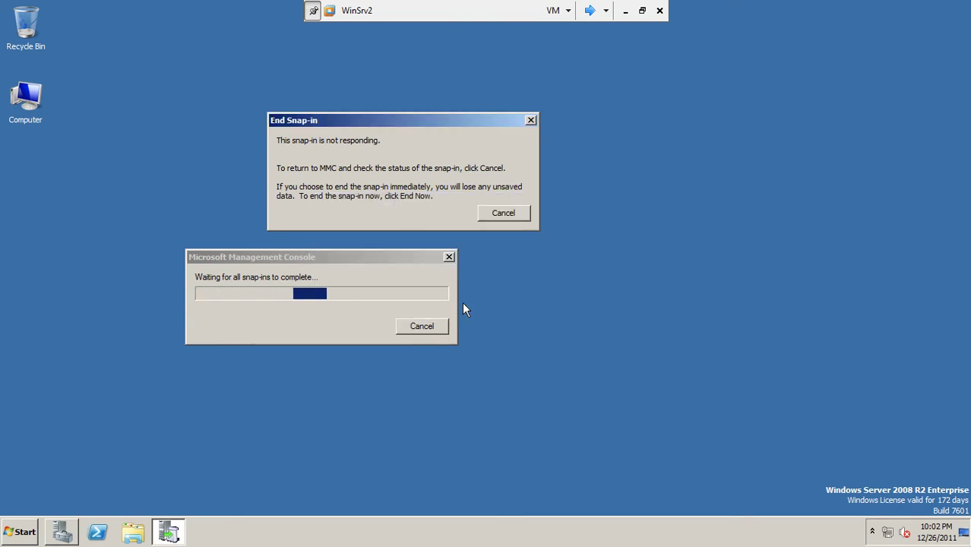
pyautogui.click(595, 336)
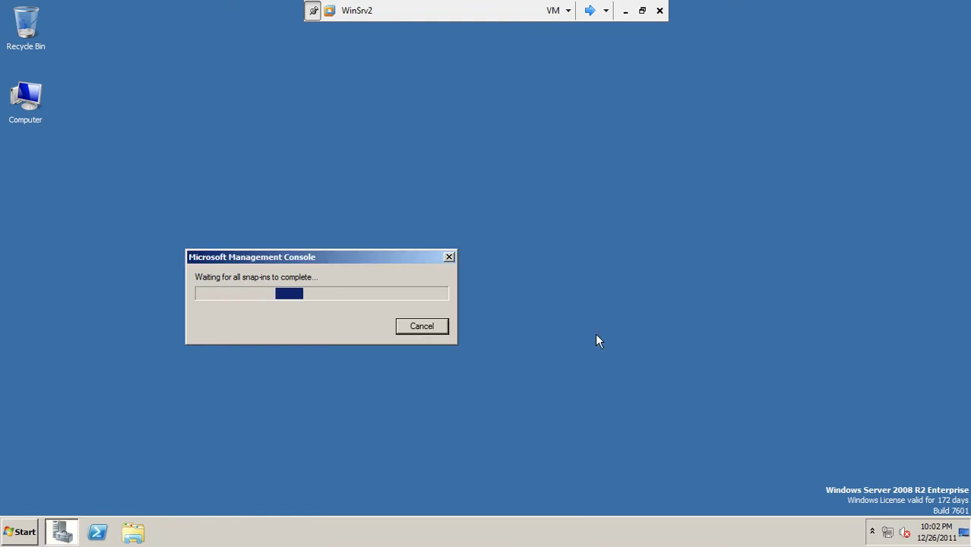
pyautogui.click(368, 355)
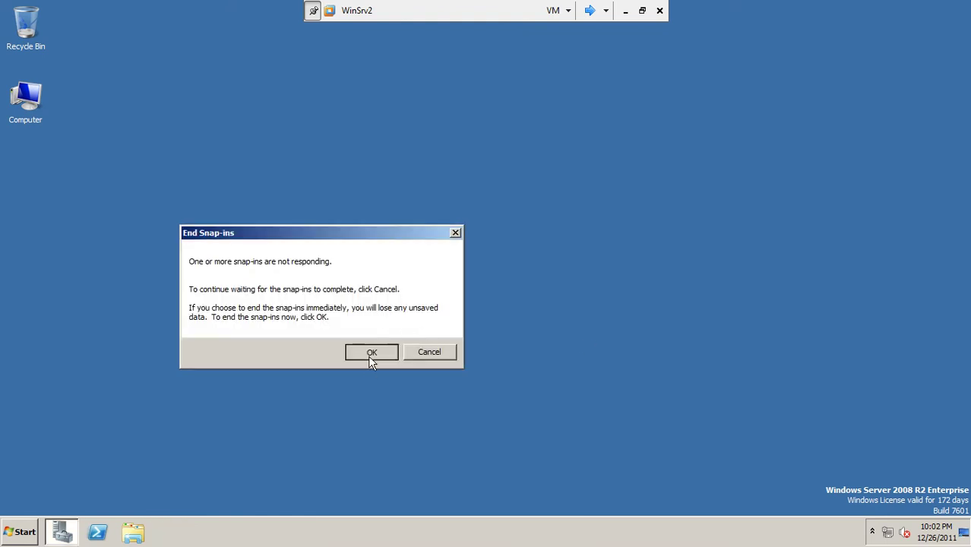
# Step: Try to relaunch Windows Server Update Services on WinSrv2, refreshing the desktop while it loads
pyautogui.click(22, 538)
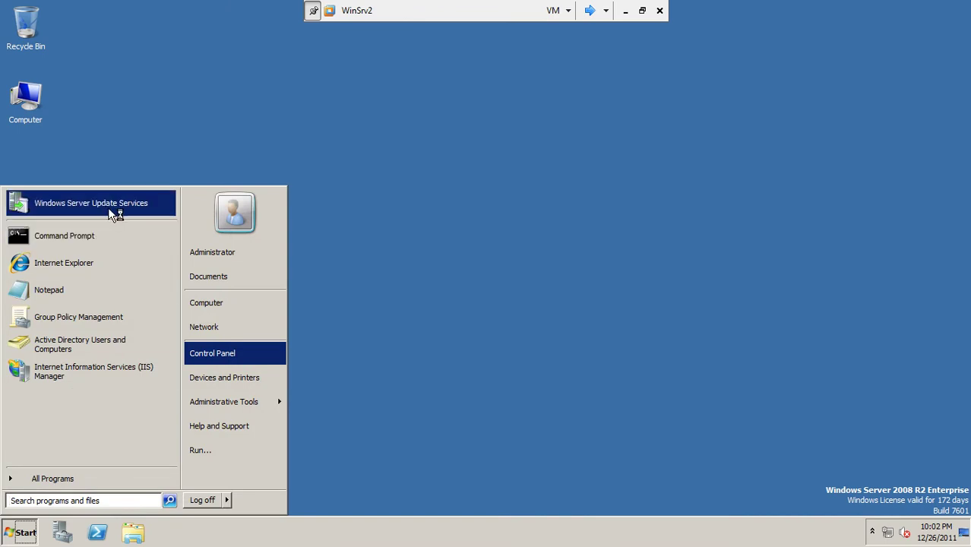
pyautogui.click(369, 285)
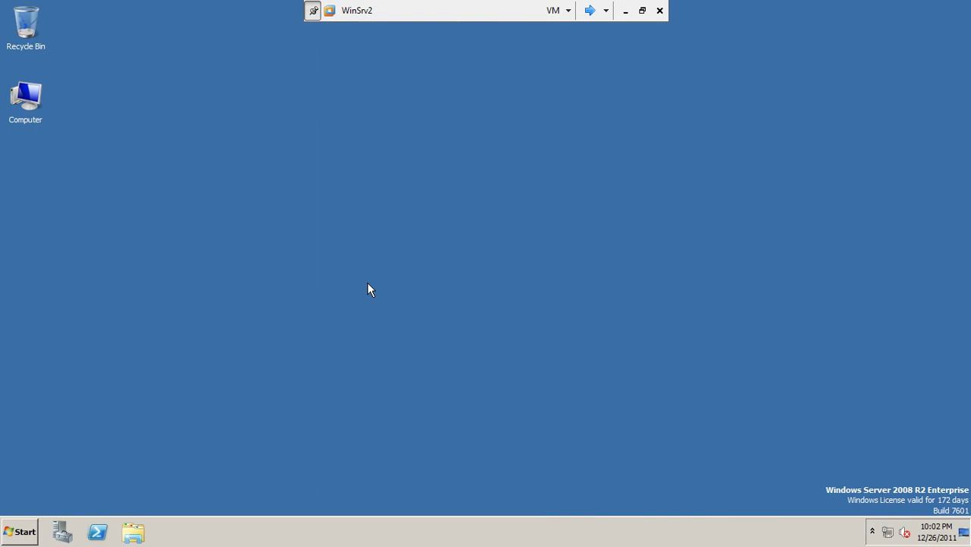
pyautogui.rightClick(368, 287)
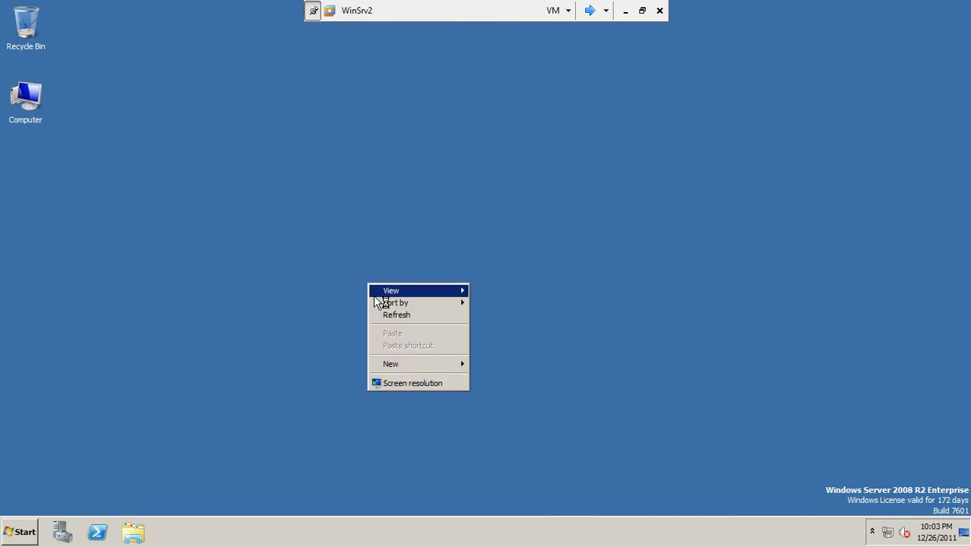
pyautogui.click(382, 315)
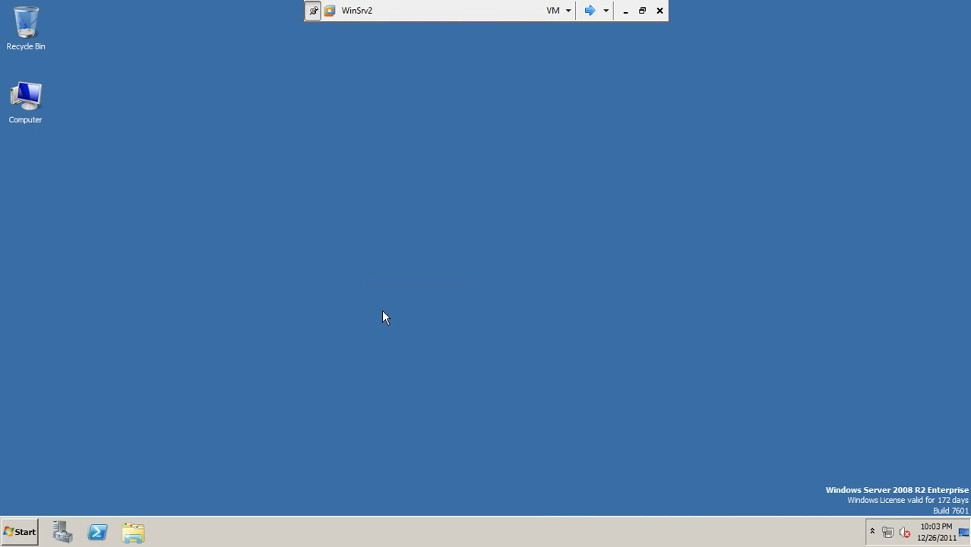
pyautogui.rightClick(331, 173)
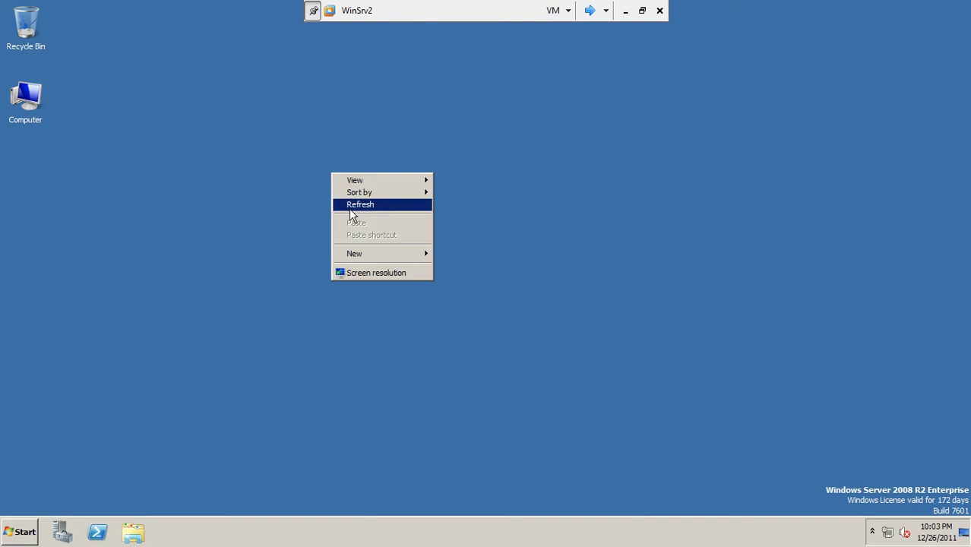
pyautogui.click(349, 210)
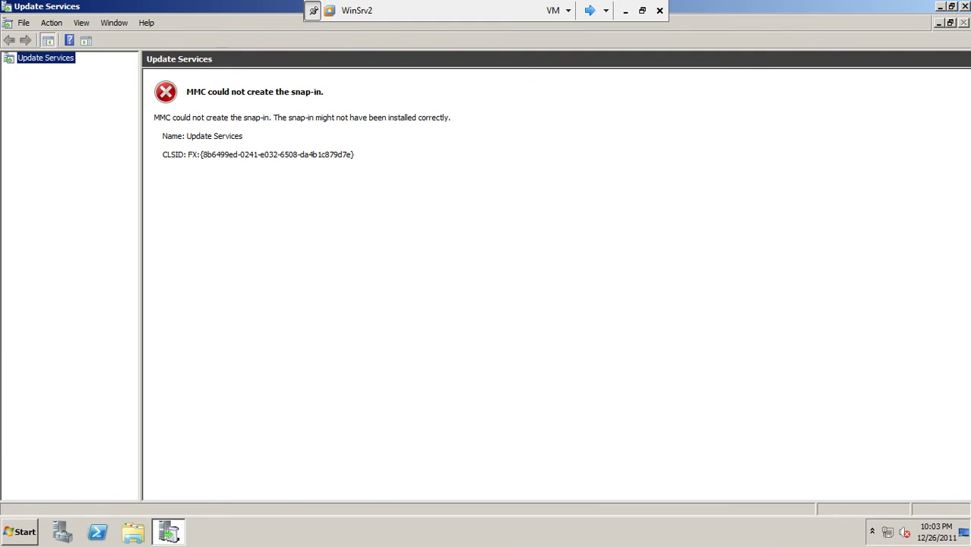
# Step: Close the Update Services console and shut down Windows on WinSrv2 with the reason Operating System: Recovery (Planned)
pyautogui.click(961, 7)
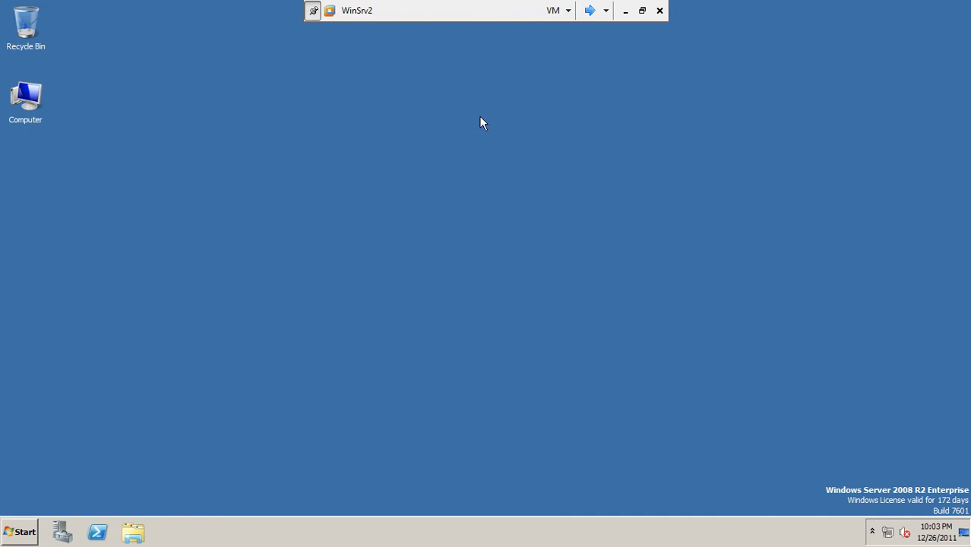
pyautogui.click(15, 532)
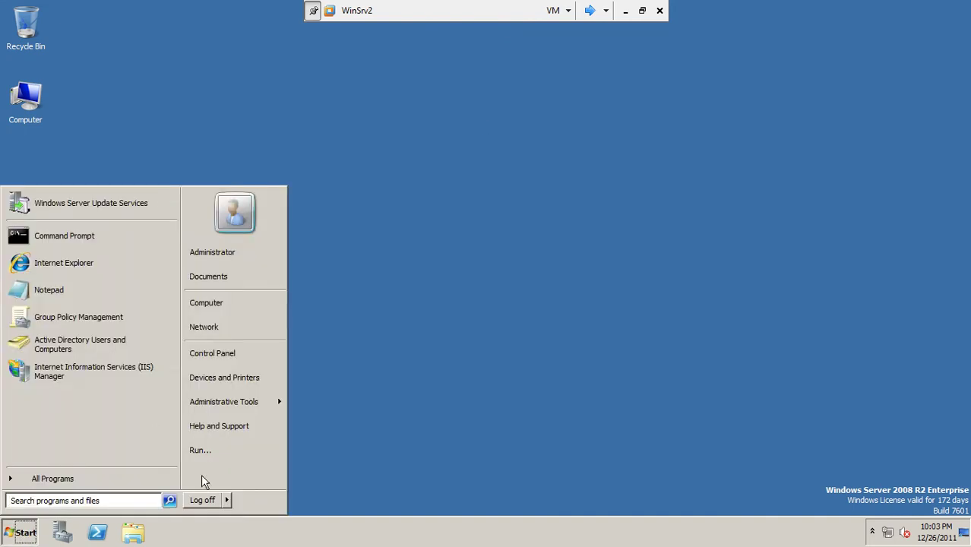
pyautogui.click(228, 500)
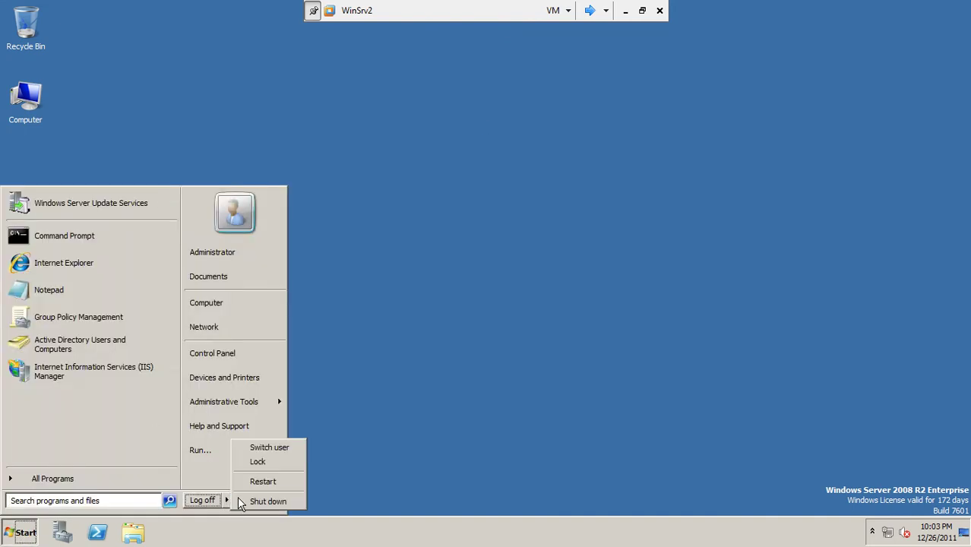
pyautogui.click(251, 500)
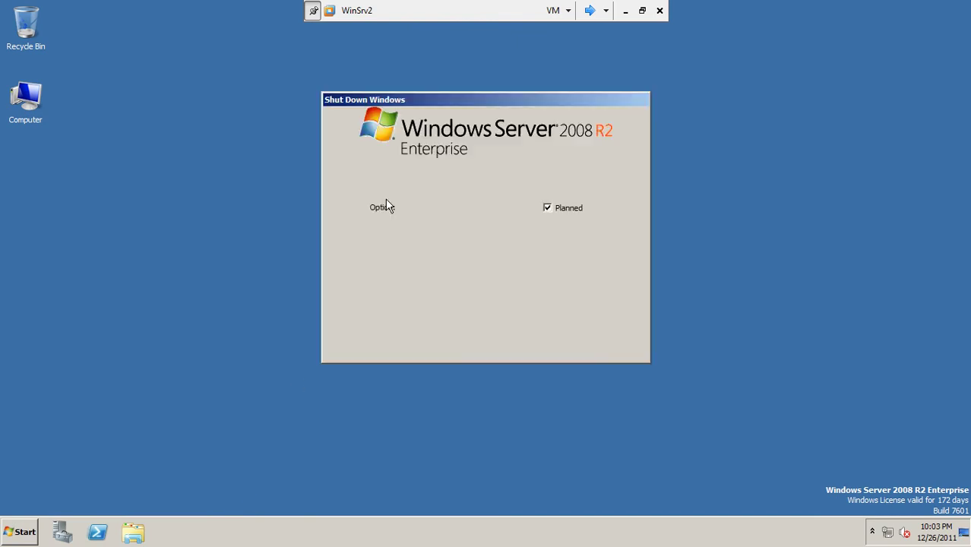
pyautogui.click(422, 224)
pyautogui.click(416, 265)
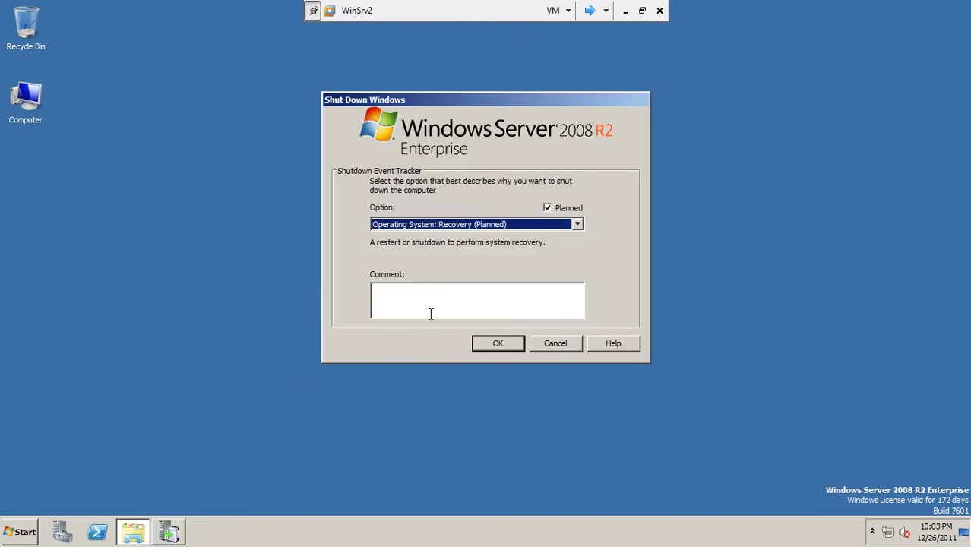
pyautogui.click(493, 346)
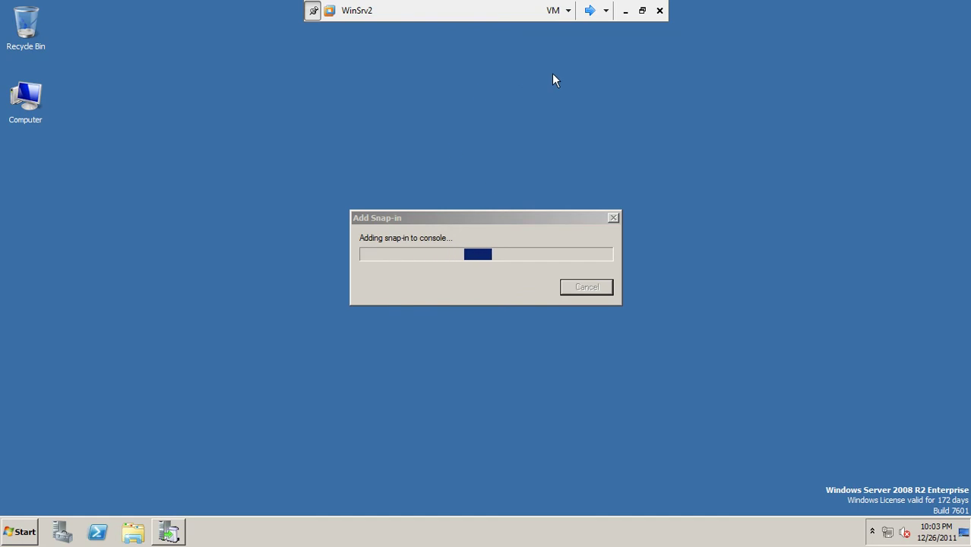
# Step: Leave full screen and power off the WinSrv2 virtual machine from VMware Workstation
pyautogui.click(643, 11)
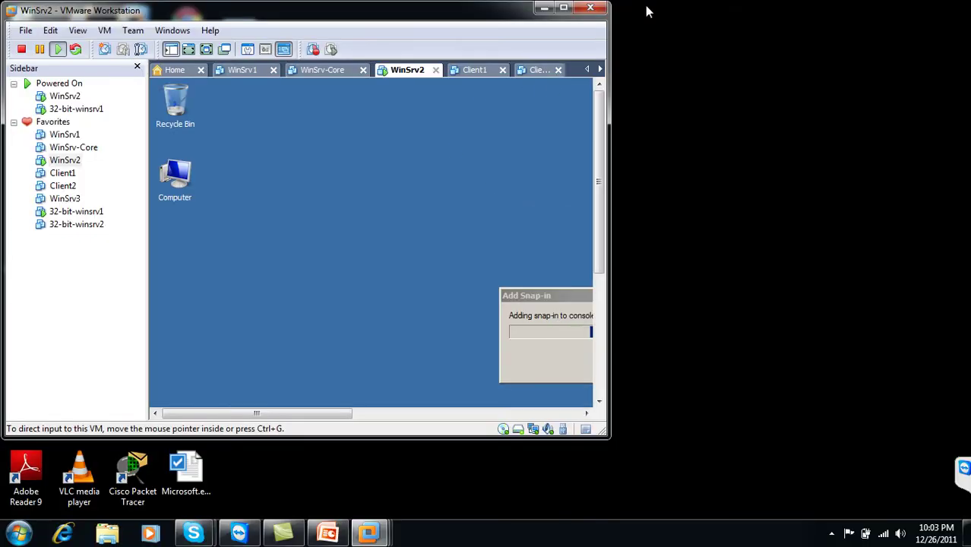
pyautogui.click(22, 49)
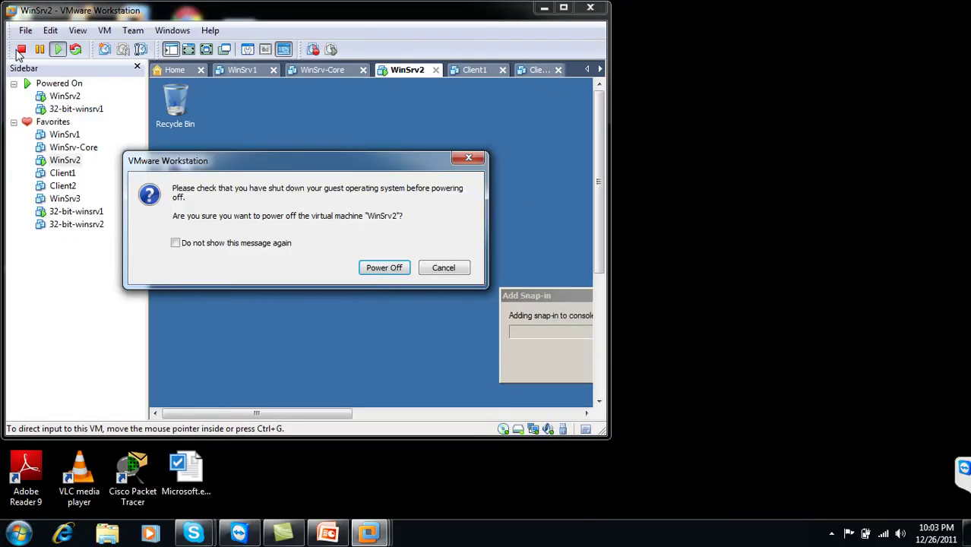
pyautogui.click(360, 263)
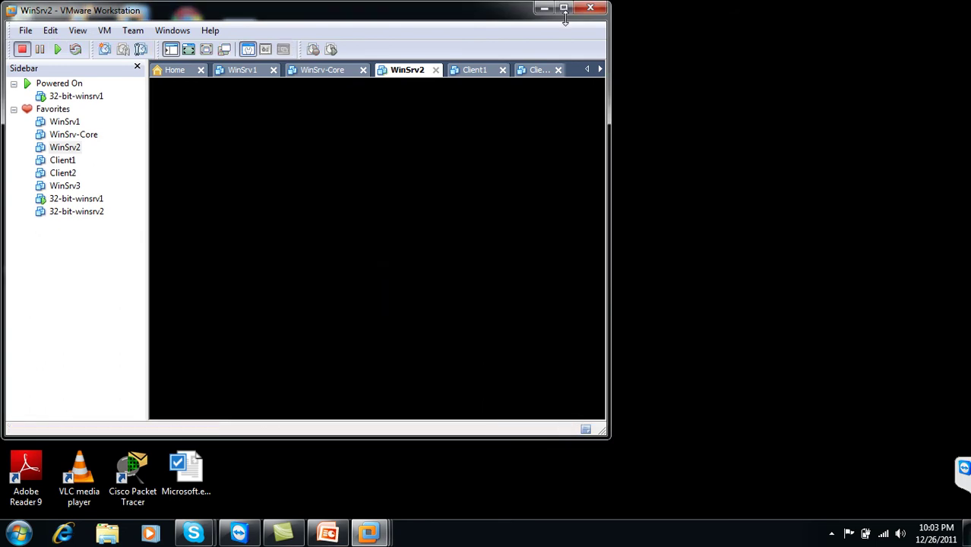
# Step: Maximize VMware Workstation, show 32-bit-winsrv1 in full screen and refresh its desktop
pyautogui.click(562, 8)
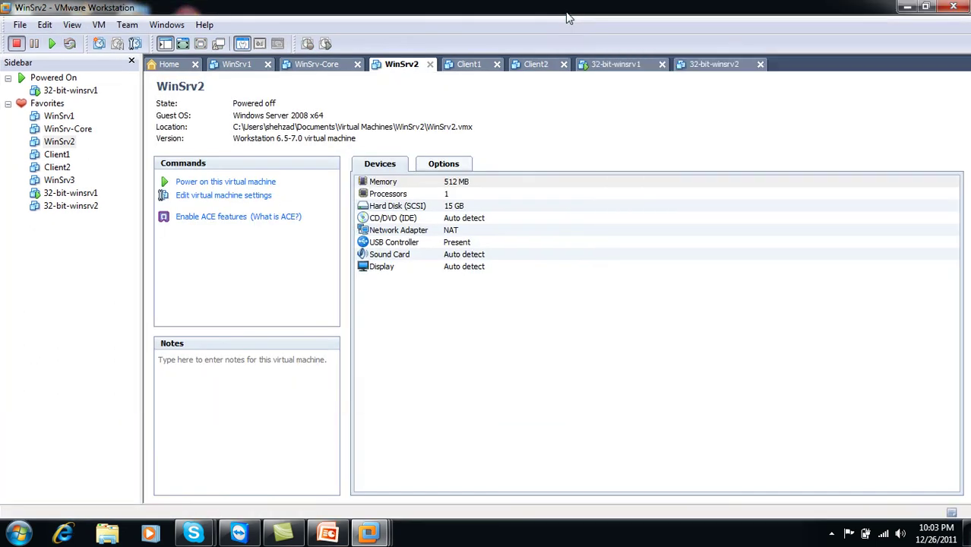
pyautogui.click(613, 76)
pyautogui.click(199, 45)
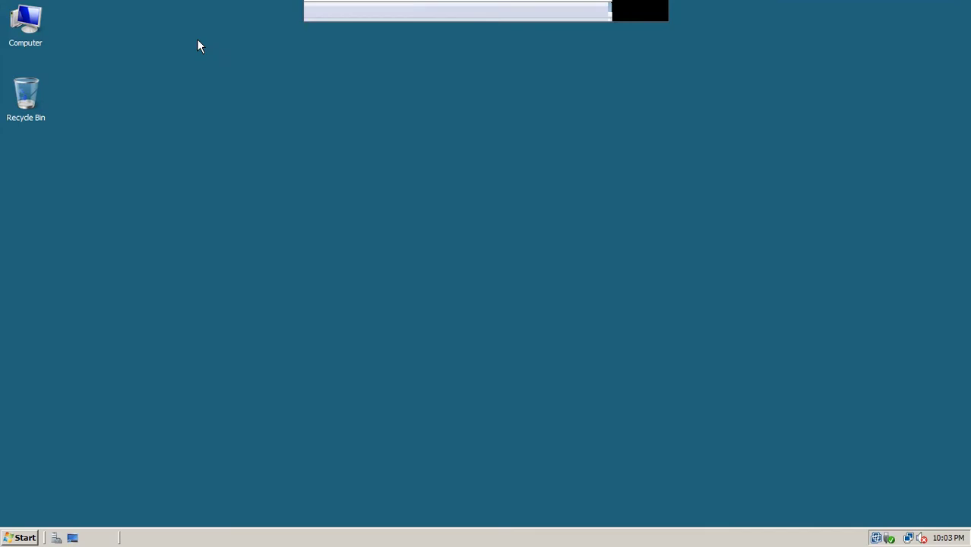
pyautogui.rightClick(359, 107)
pyautogui.click(373, 133)
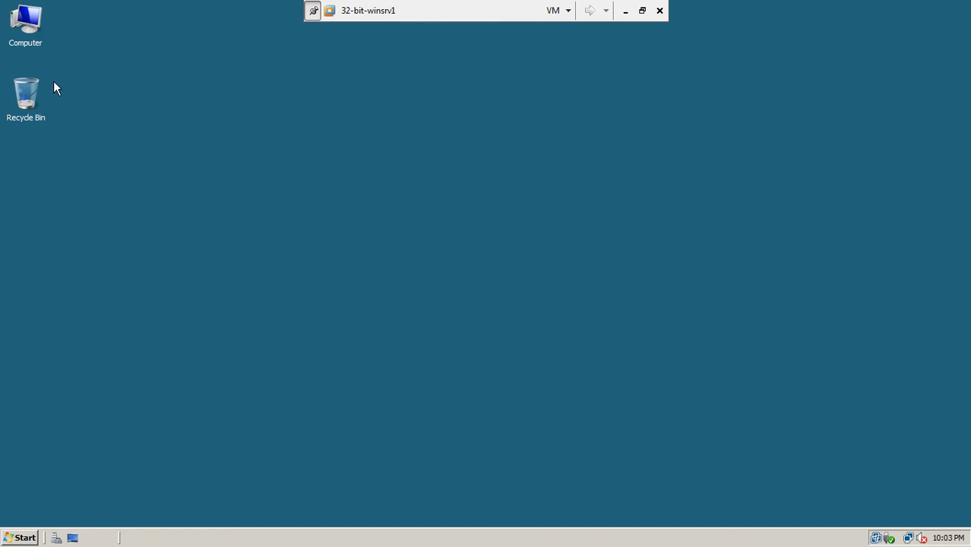
# Step: Open Local Disk (C:) from Computer in a maximized window and create a folder named Backup
pyautogui.doubleClick(30, 28)
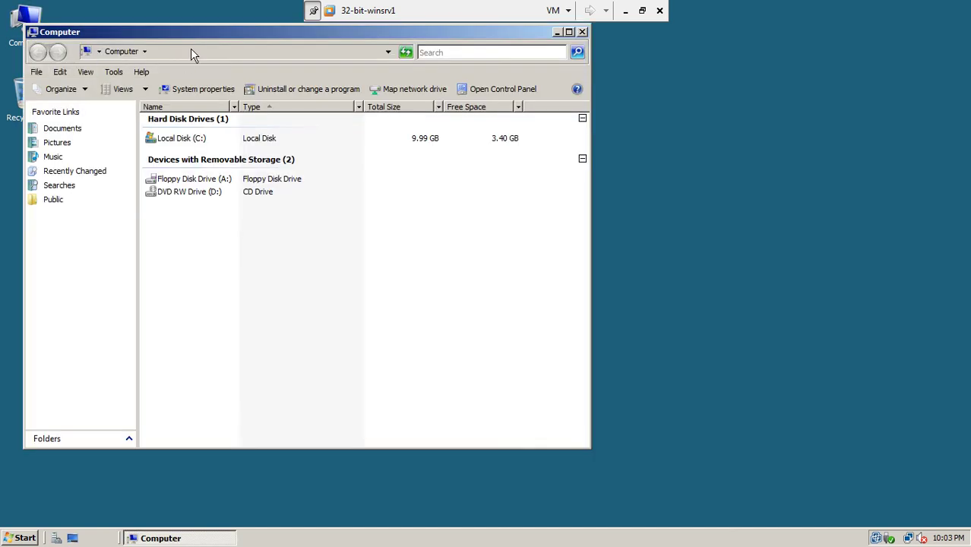
pyautogui.doubleClick(201, 36)
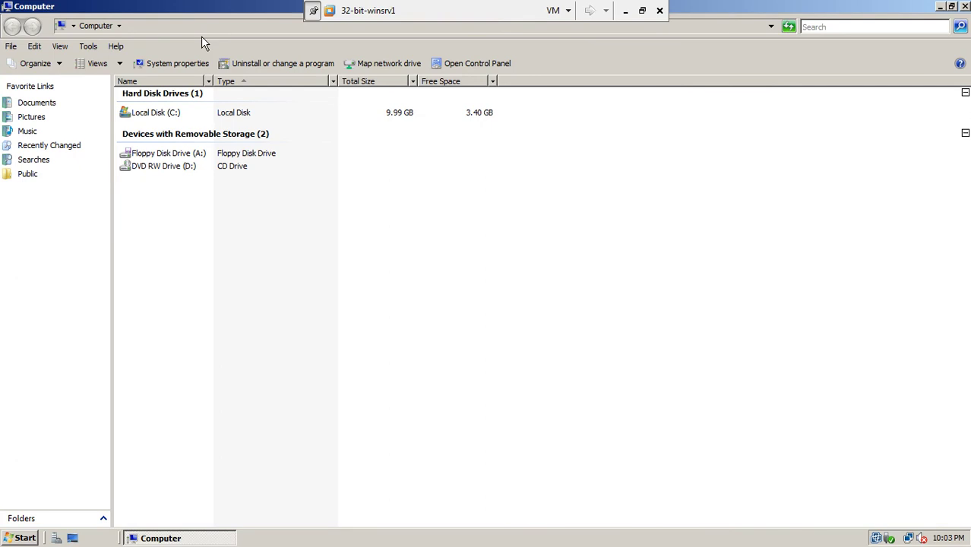
pyautogui.click(161, 120)
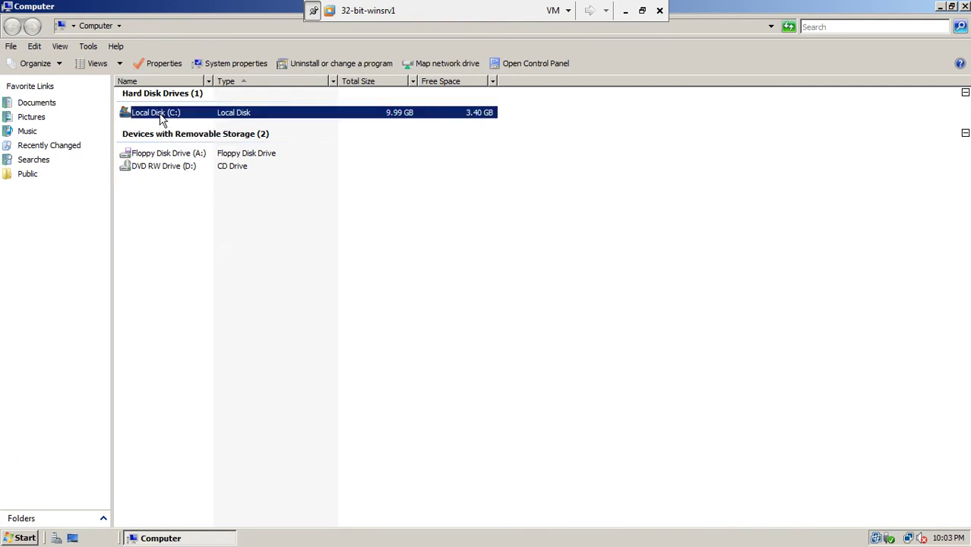
pyautogui.doubleClick(161, 120)
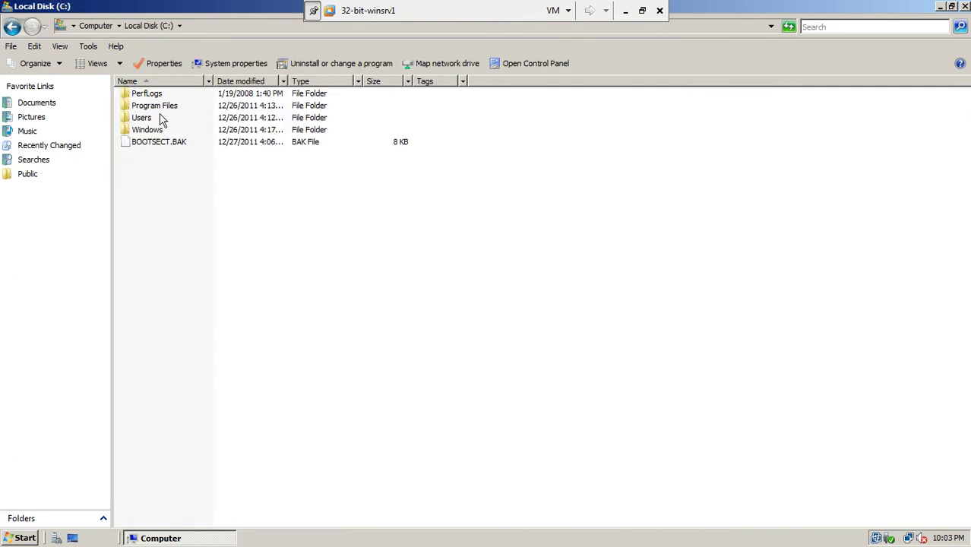
pyautogui.rightClick(174, 192)
pyautogui.moveTo(210, 299)
pyautogui.click(262, 300)
pyautogui.write('Backup')
pyautogui.press('Return')
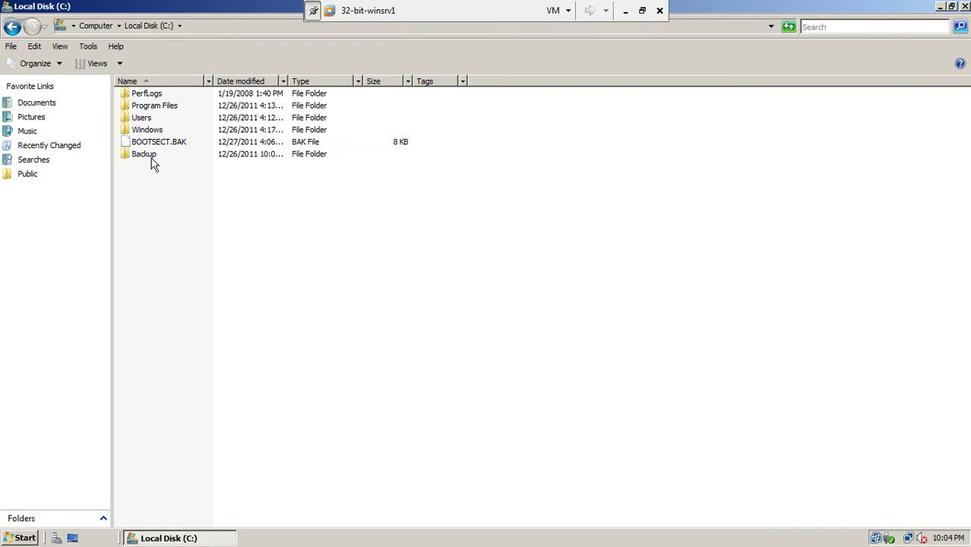
# Step: Rename the Backup folder on drive C: as BackupData
pyautogui.rightClick(151, 158)
pyautogui.click(179, 299)
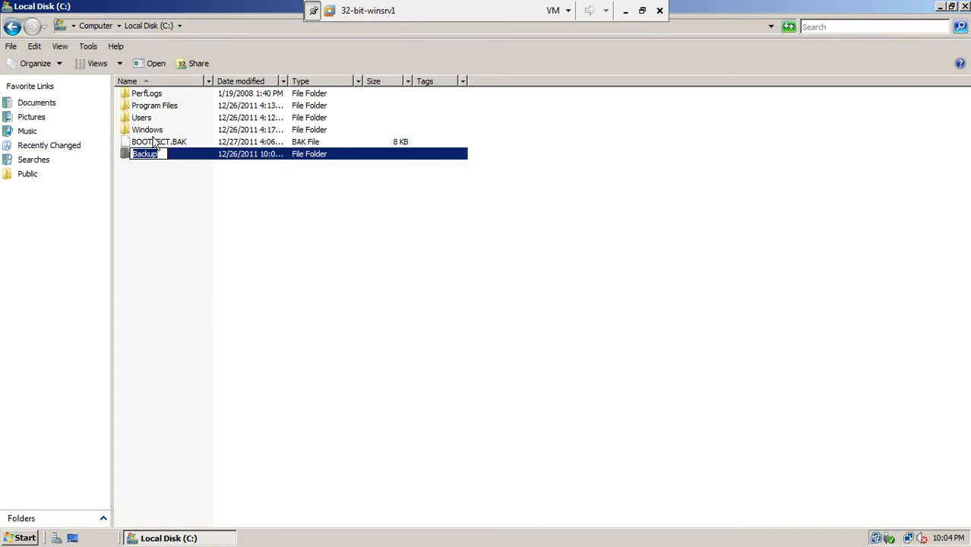
pyautogui.click(158, 150)
pyautogui.write('Data')
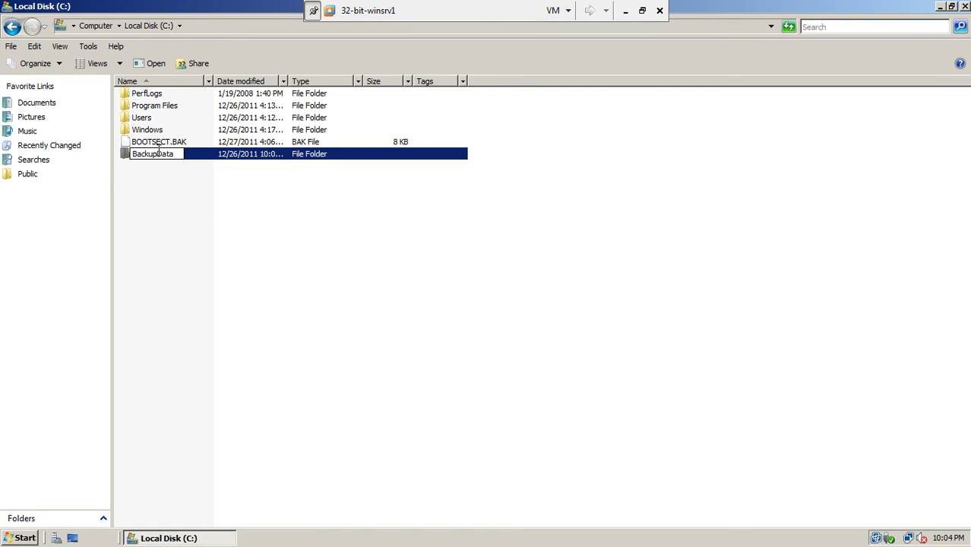
pyautogui.press('Return')
pyautogui.click(190, 234)
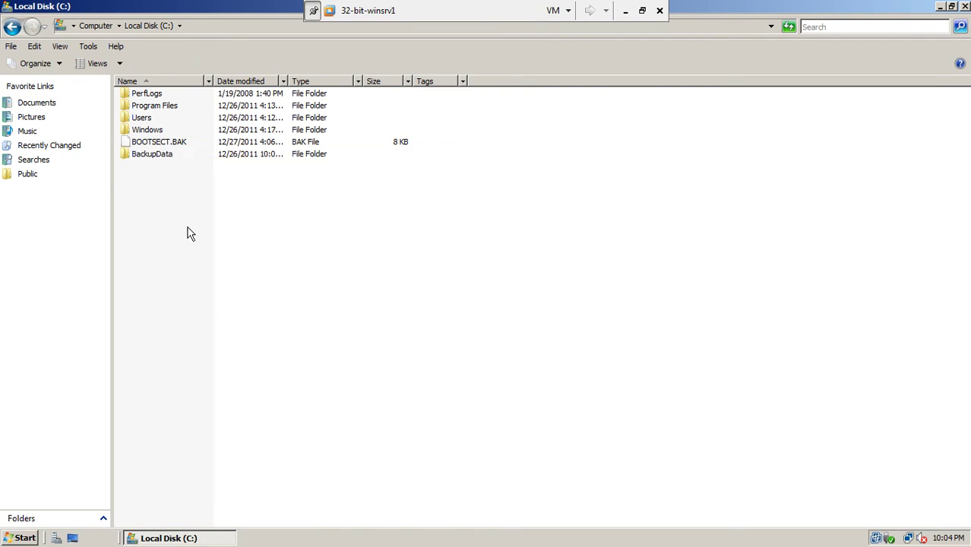
# Step: Create a text document named "my file" inside the BackupData folder
pyautogui.doubleClick(161, 155)
pyautogui.rightClick(158, 147)
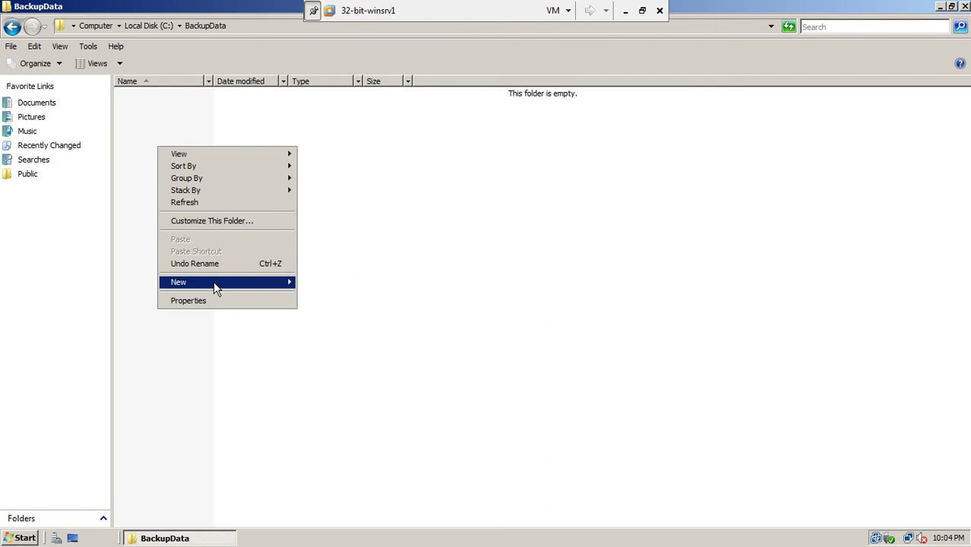
pyautogui.moveTo(255, 286)
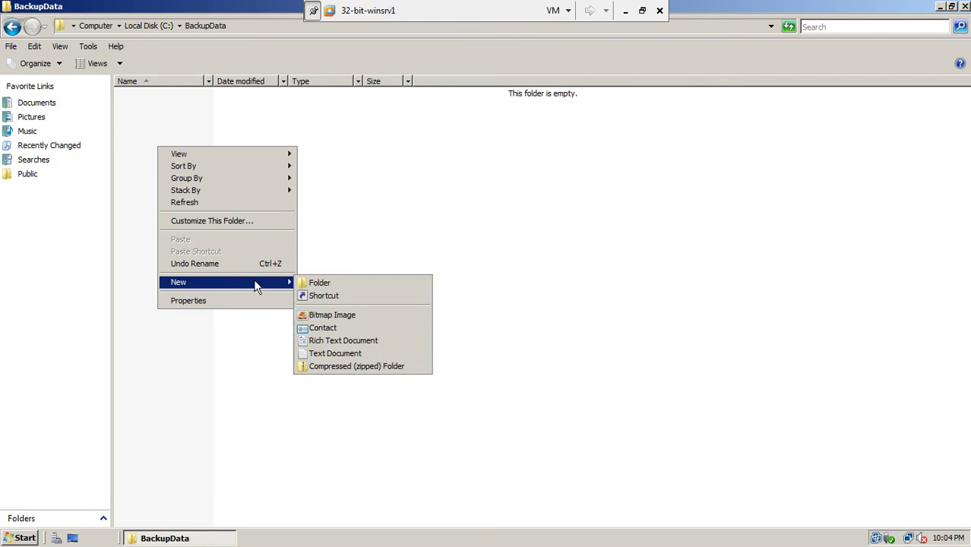
pyautogui.click(346, 353)
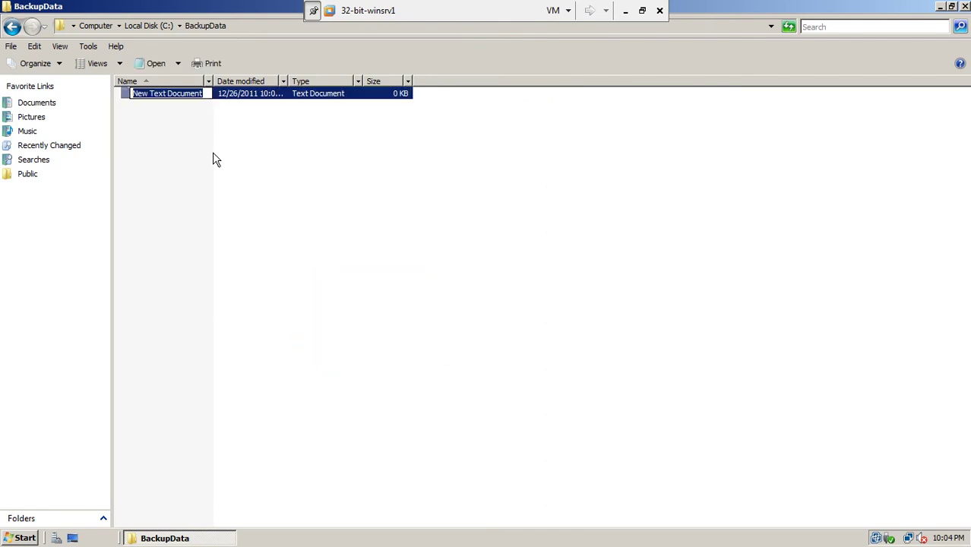
pyautogui.write('my file')
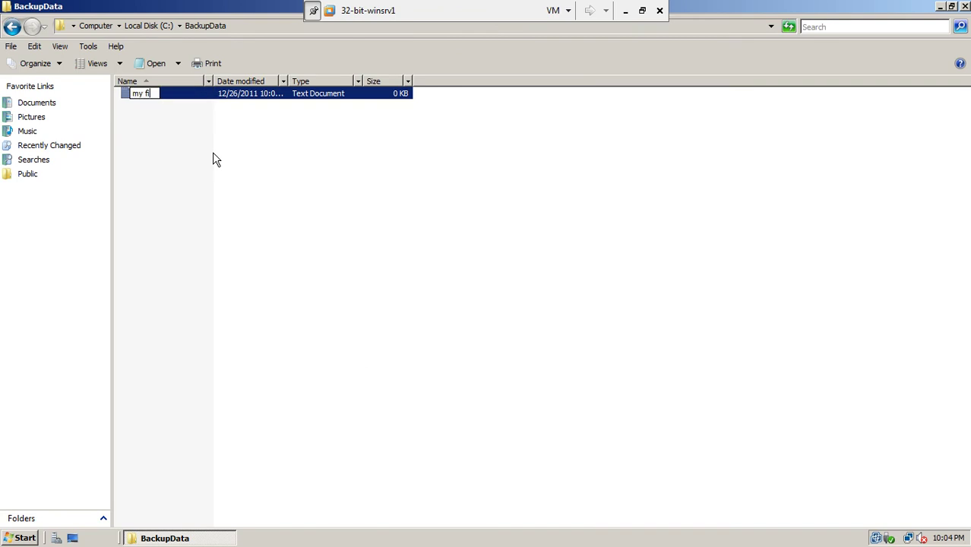
pyautogui.click(210, 157)
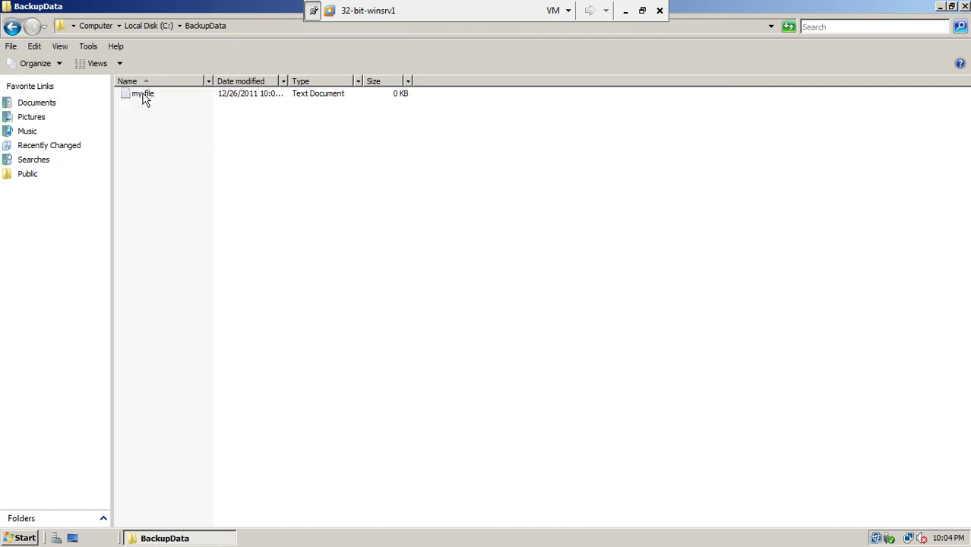
# Step: Write "this is my original" in the my file document, then close it and save the changes
pyautogui.doubleClick(145, 95)
pyautogui.write('t')
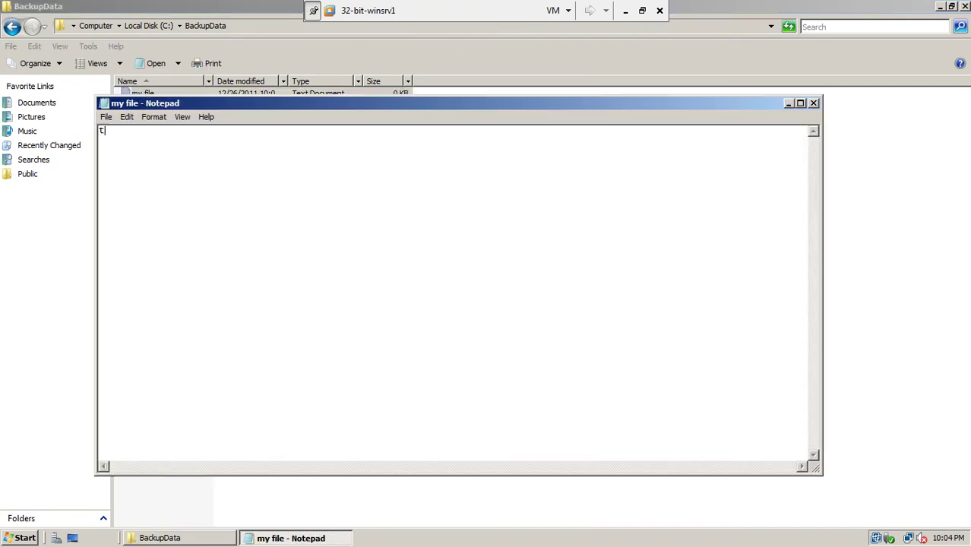
pyautogui.write('his is my original')
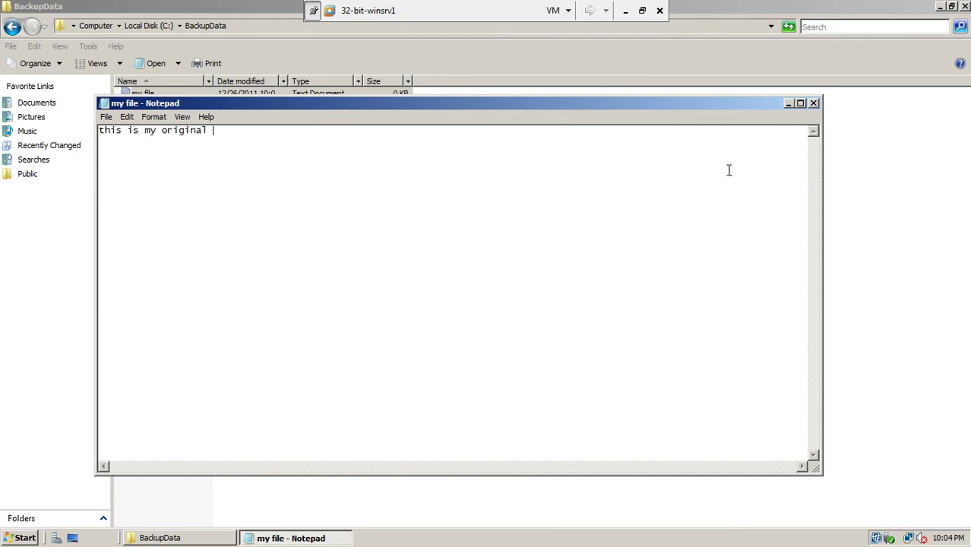
pyautogui.click(812, 104)
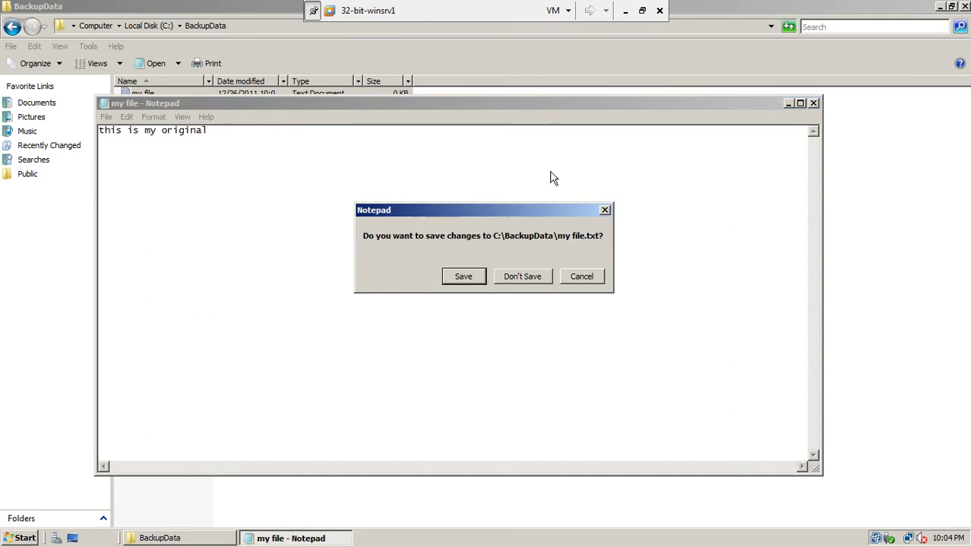
pyautogui.click(465, 276)
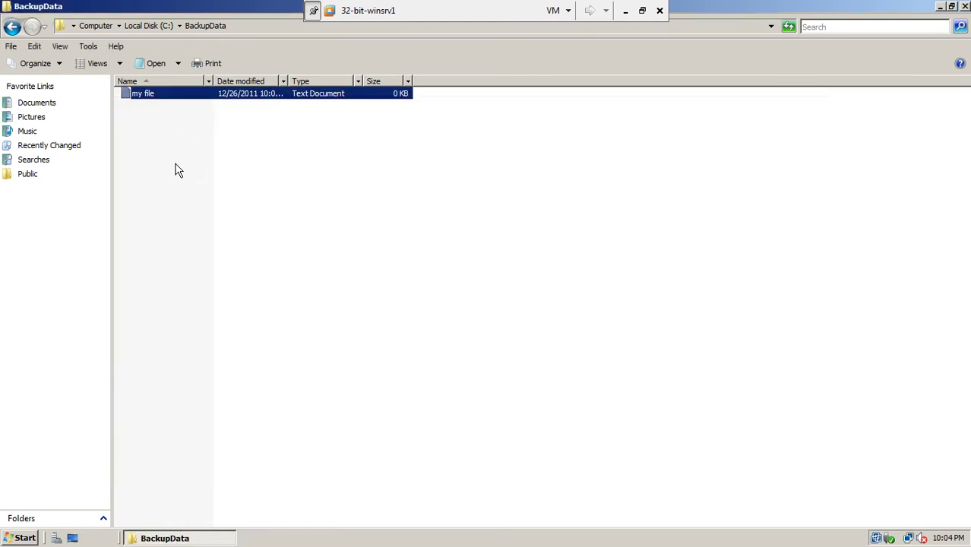
# Step: Reopen the my file document to check its saved text and close it
pyautogui.click(152, 99)
pyautogui.doubleClick(152, 99)
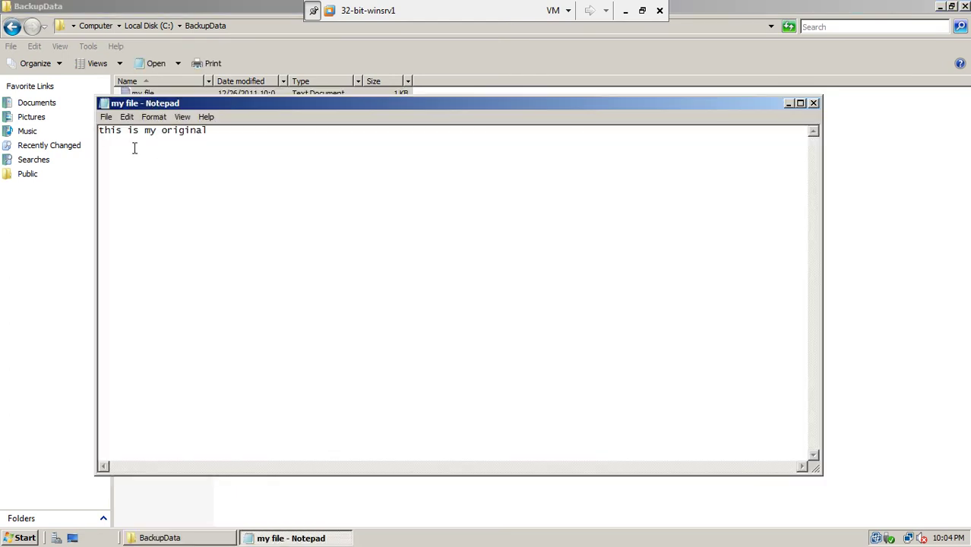
pyautogui.click(814, 103)
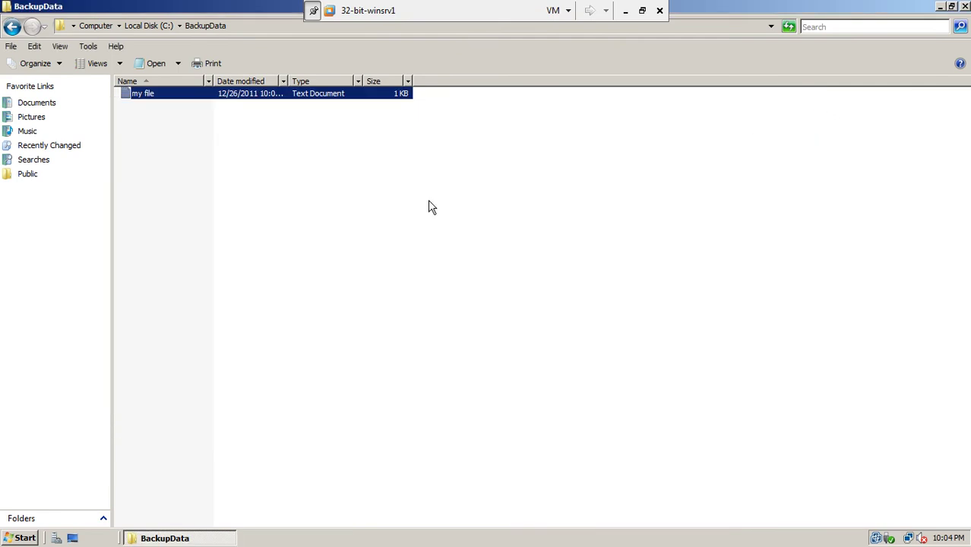
# Step: Return to Computer and open Configure Shadow Copies for Local Disk (C:), allowing the User Account Control request and moving the dialog aside
pyautogui.click(12, 28)
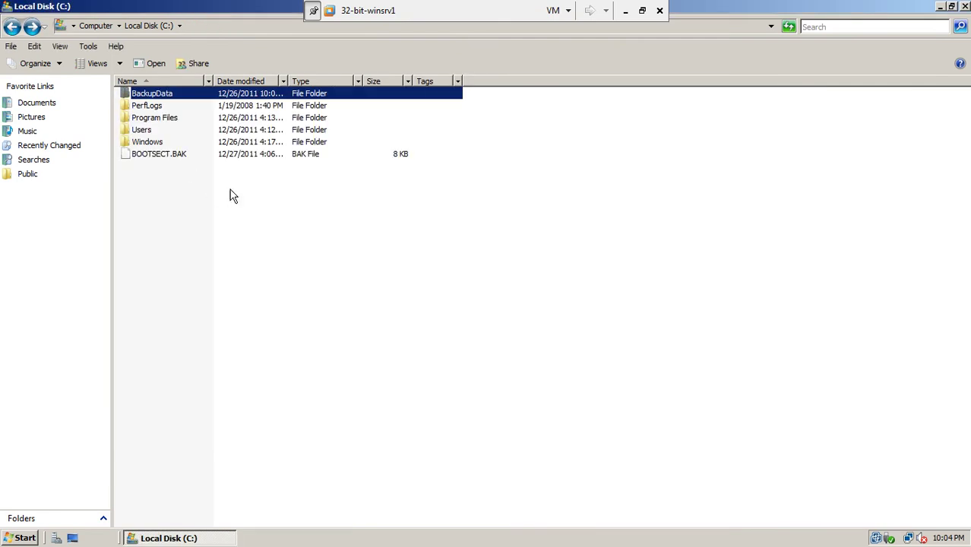
pyautogui.click(12, 27)
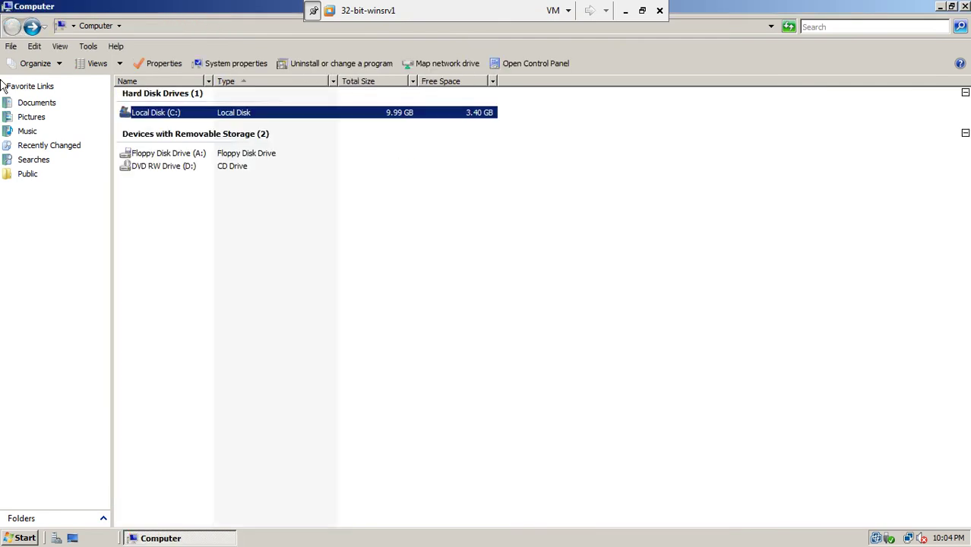
pyautogui.doubleClick(172, 112)
pyautogui.rightClick(172, 112)
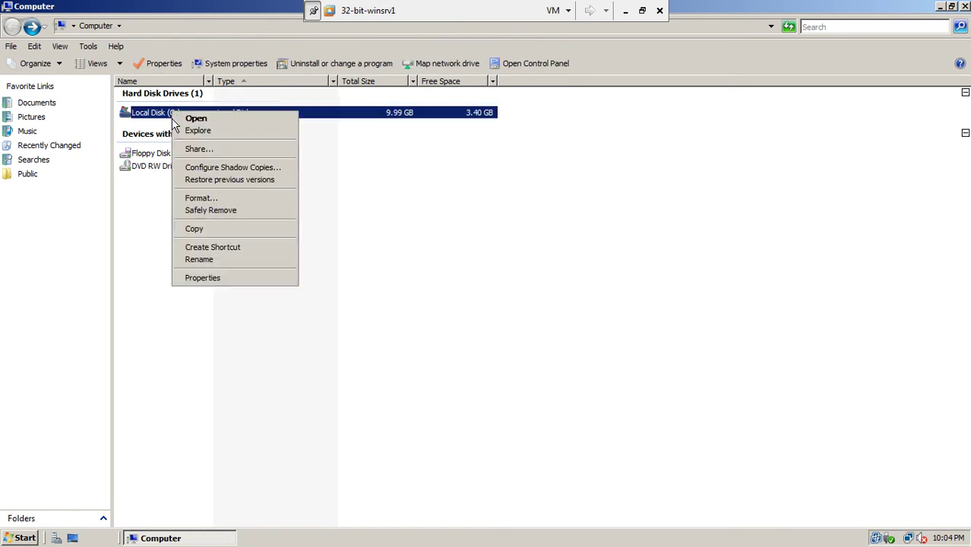
pyautogui.click(277, 168)
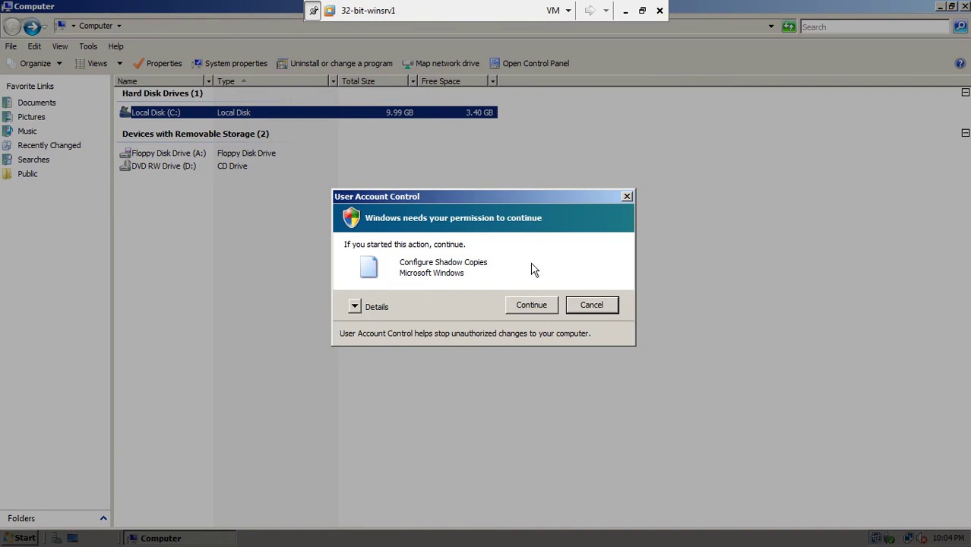
pyautogui.click(531, 305)
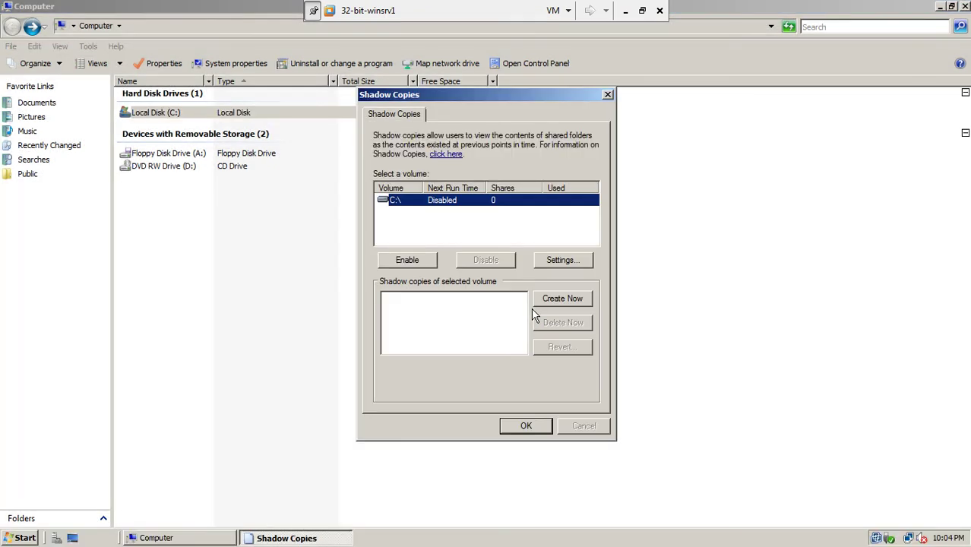
pyautogui.moveTo(442, 92); pyautogui.dragTo(298, 112)
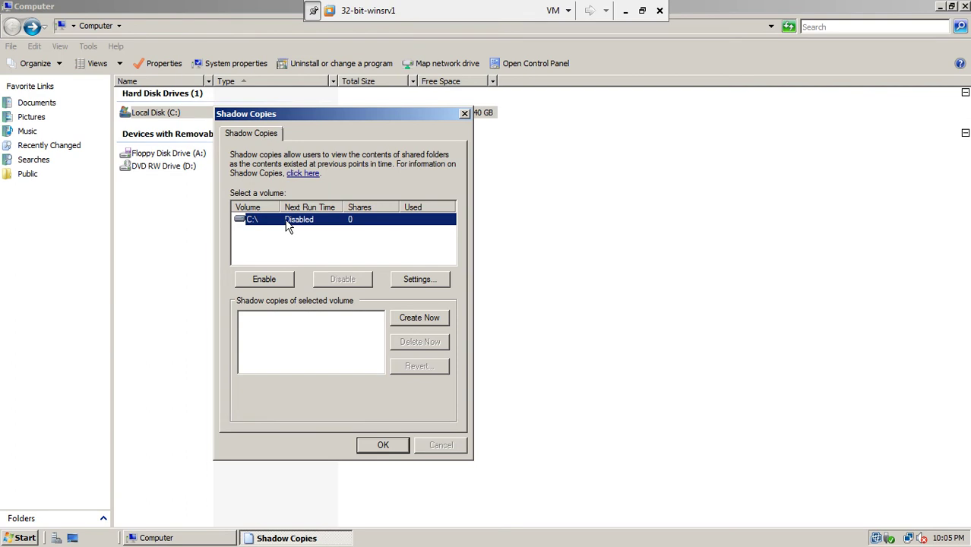
# Step: Open the shadow copy settings for C:\, choose C:\ as the storage volume and review its disk space details
pyautogui.click(425, 279)
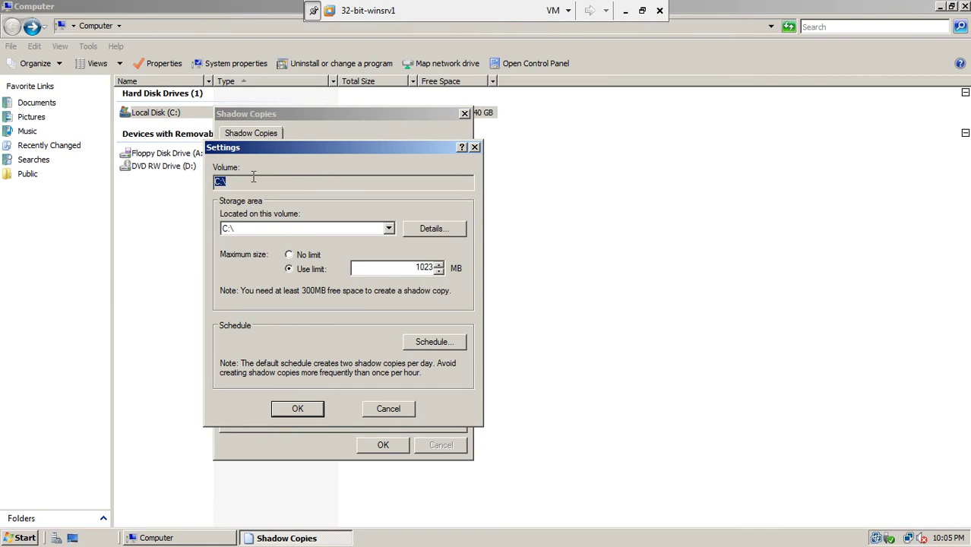
pyautogui.click(388, 228)
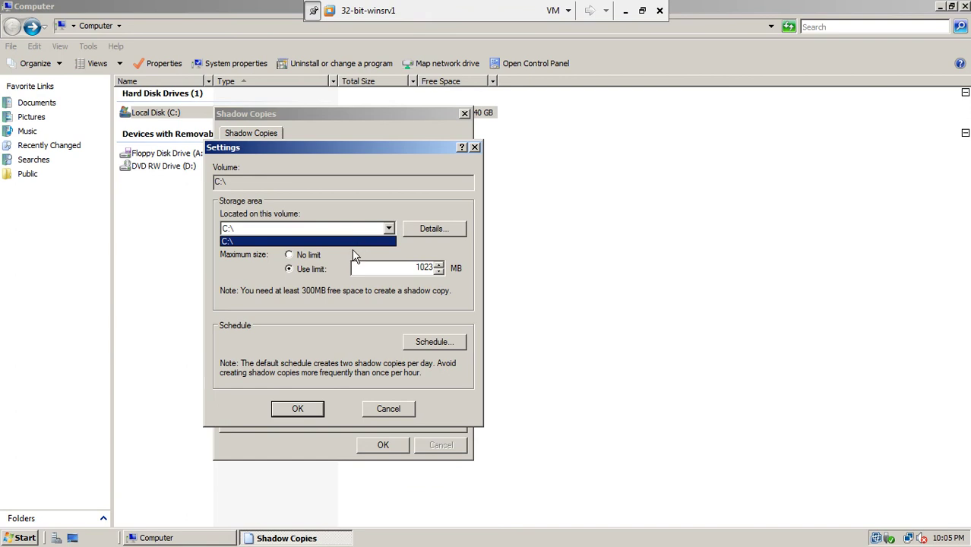
pyautogui.click(361, 241)
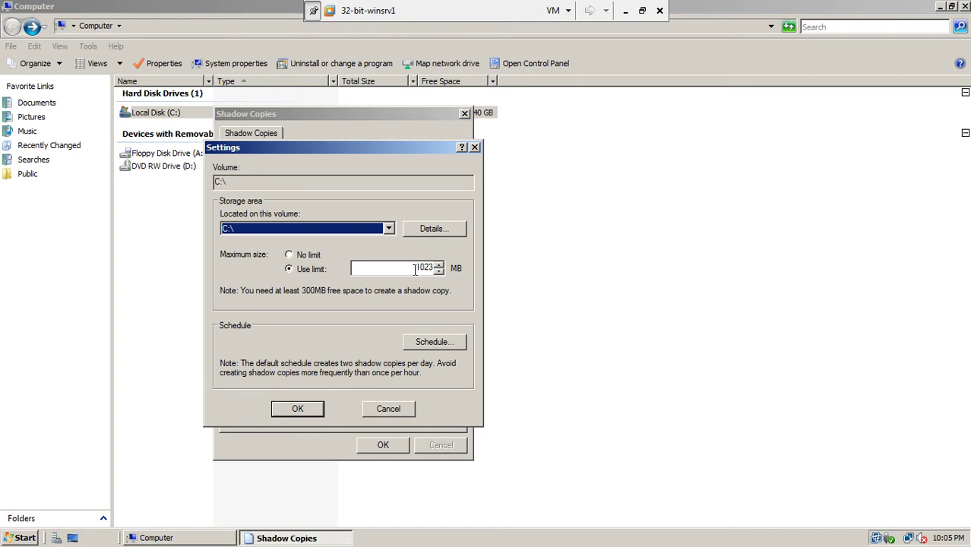
pyautogui.click(441, 224)
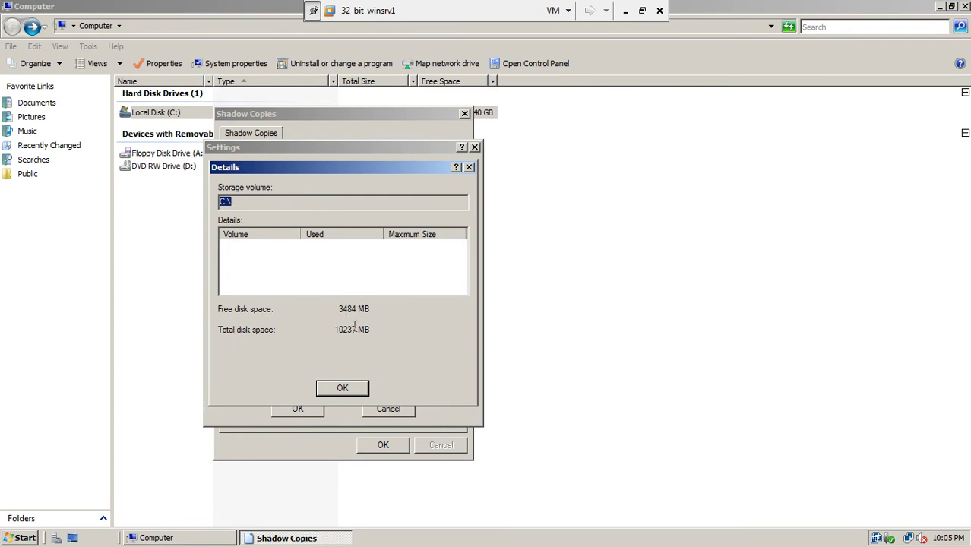
pyautogui.click(343, 389)
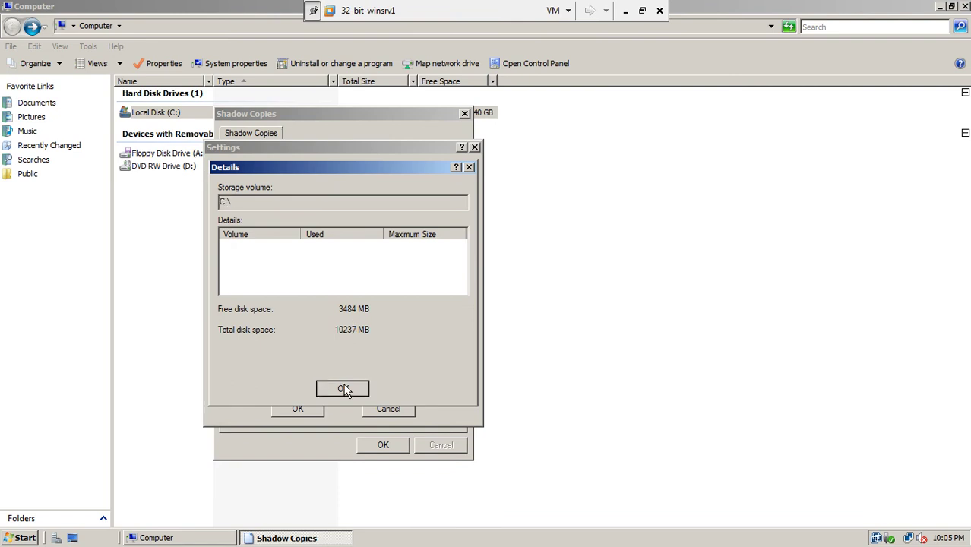
# Step: Open the shadow copy schedule for C:\, review the existing entries and add a new schedule
pyautogui.click(431, 343)
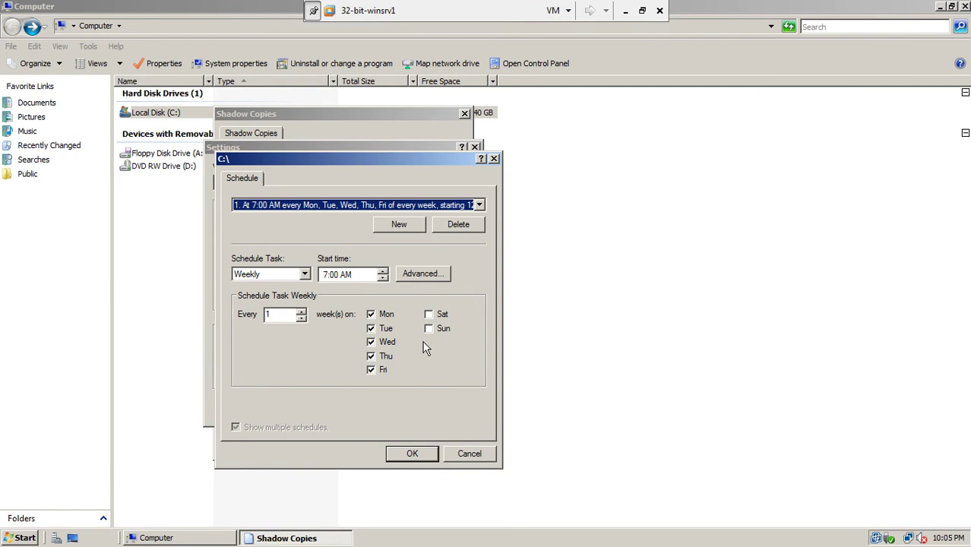
pyautogui.moveTo(287, 158); pyautogui.dragTo(205, 162)
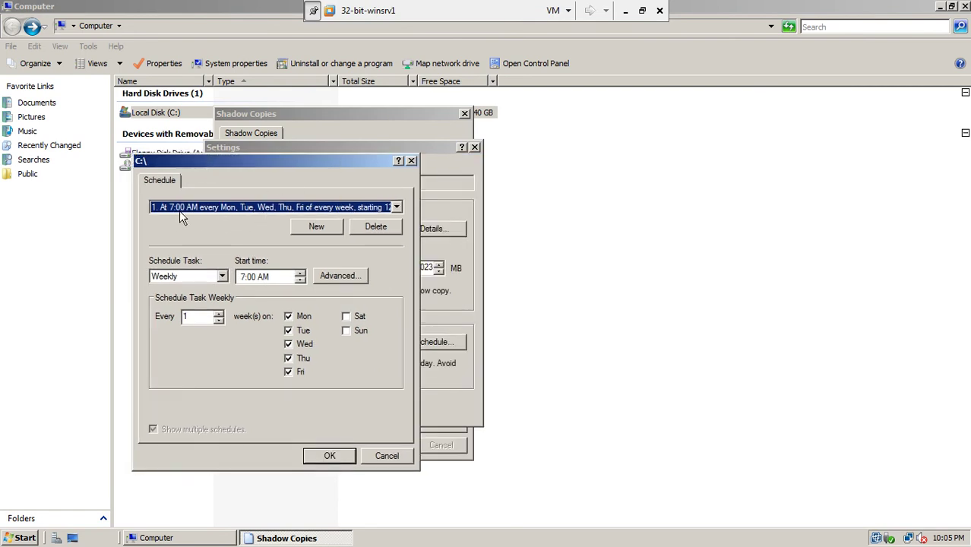
pyautogui.click(396, 208)
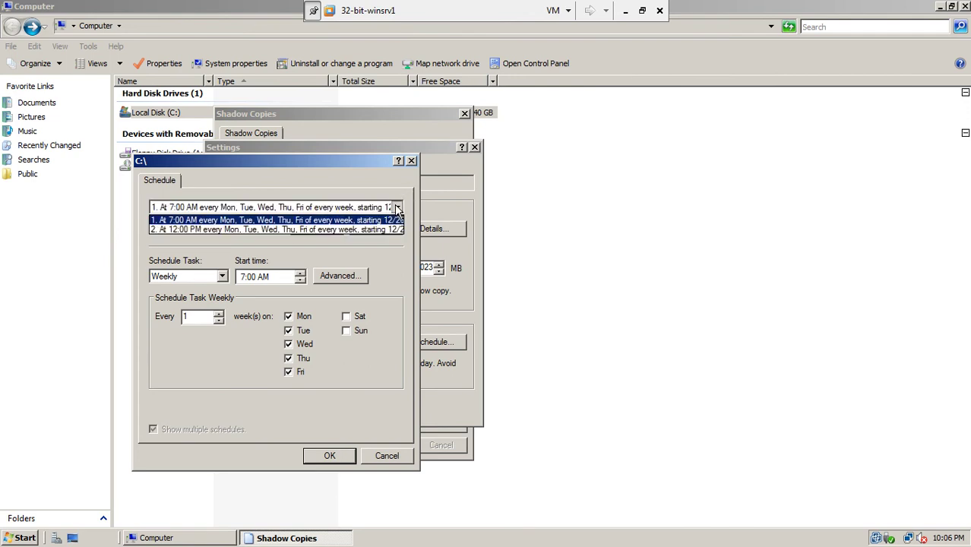
pyautogui.click(168, 240)
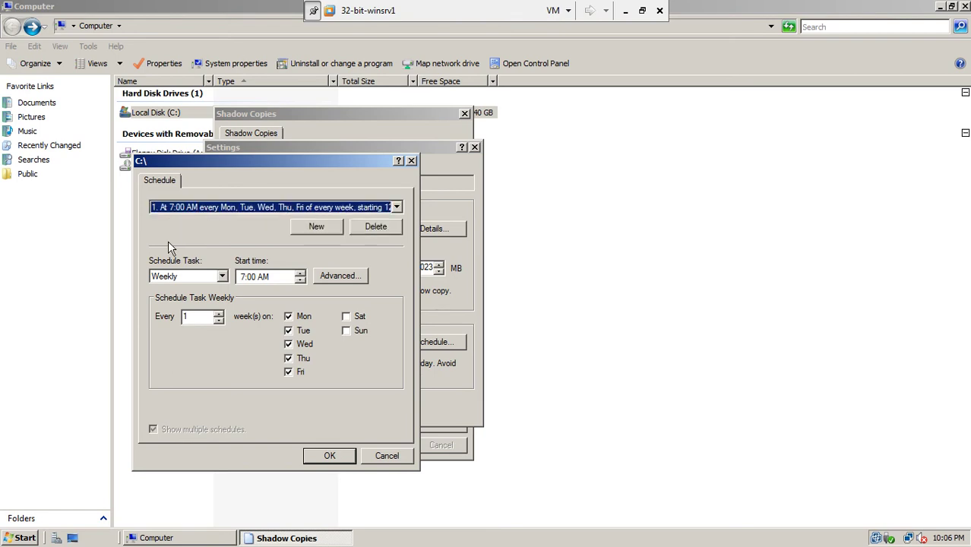
pyautogui.click(318, 231)
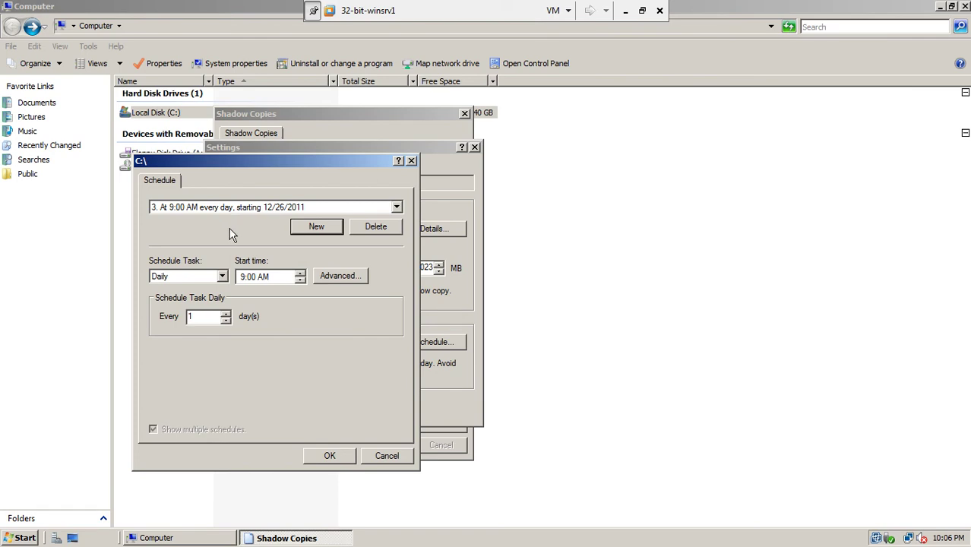
# Step: Review the new schedule's task types and advanced options, and set it to repeat every 1 day
pyautogui.click(222, 275)
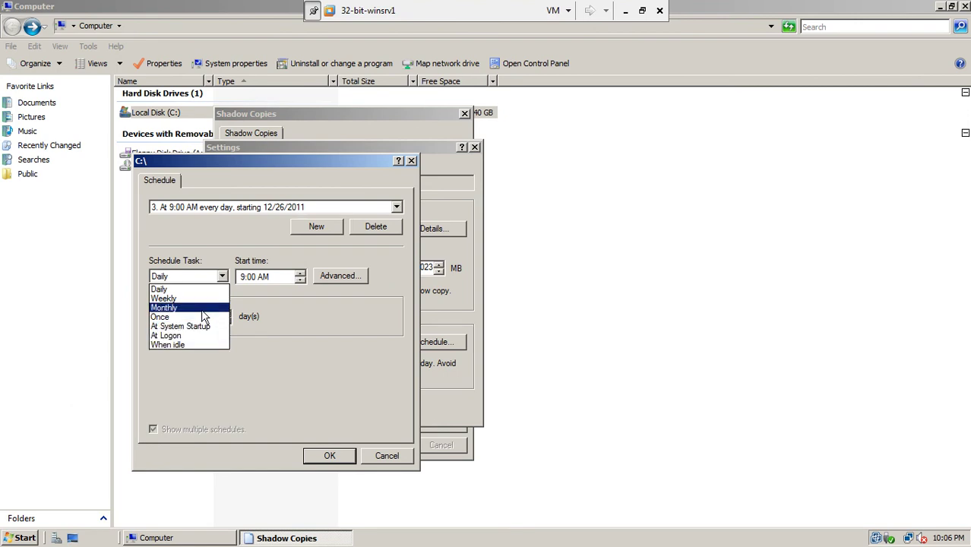
pyautogui.click(267, 276)
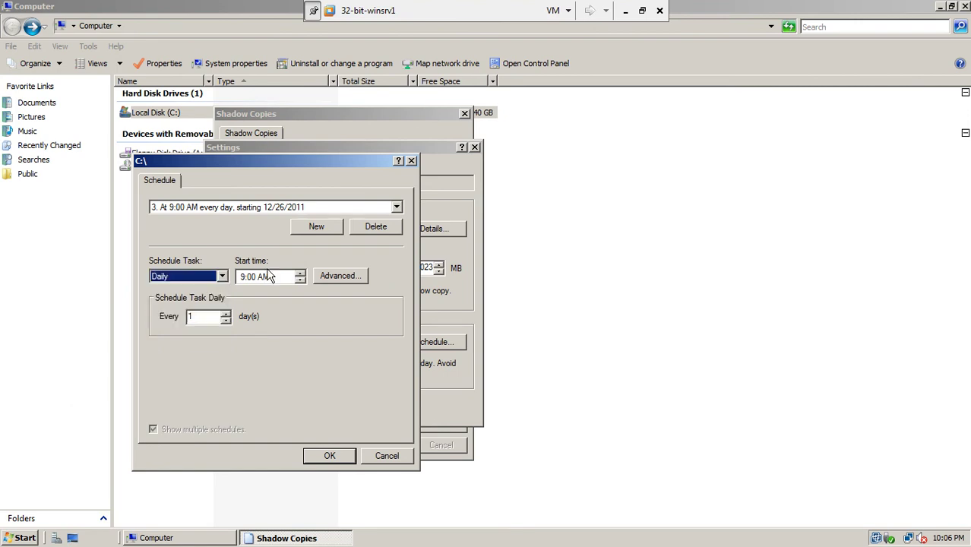
pyautogui.click(201, 319)
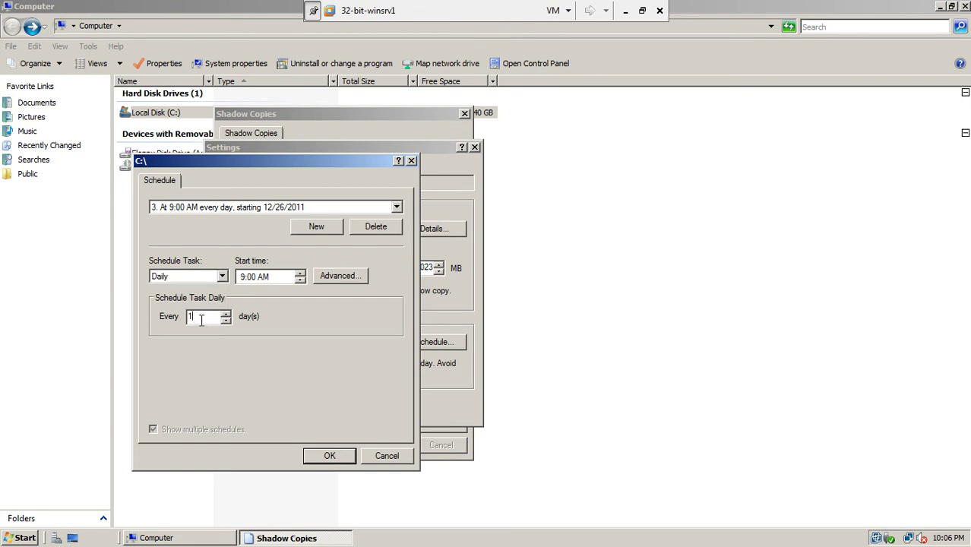
pyautogui.press('BackSpace')
pyautogui.write('1')
pyautogui.click(340, 276)
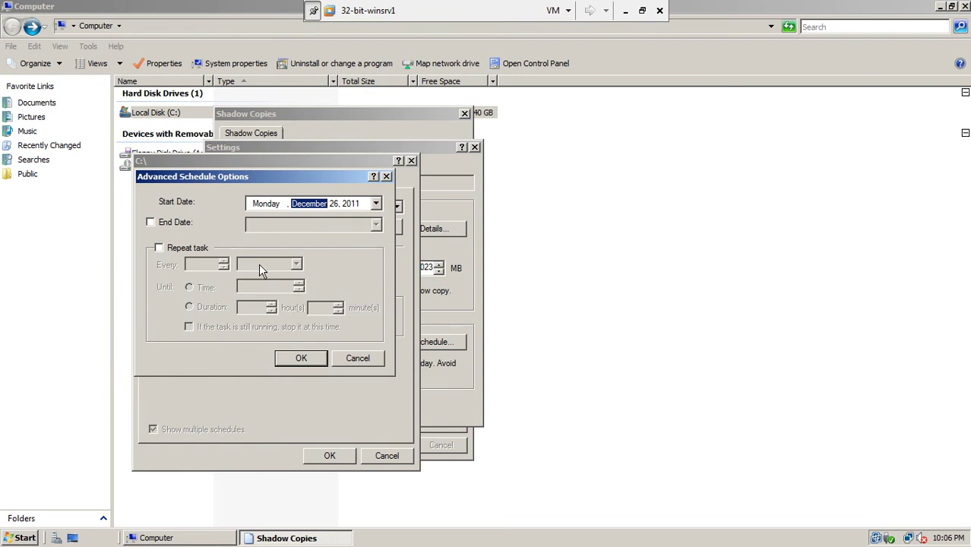
pyautogui.click(358, 361)
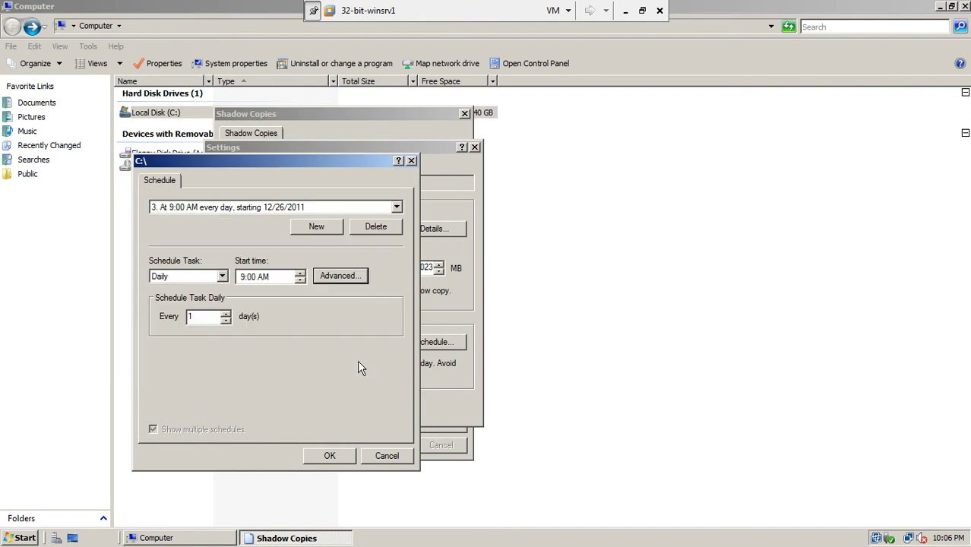
# Step: Review the list of scheduled entries for C:\, and cancel out of the schedule and shadow copy settings
pyautogui.click(397, 208)
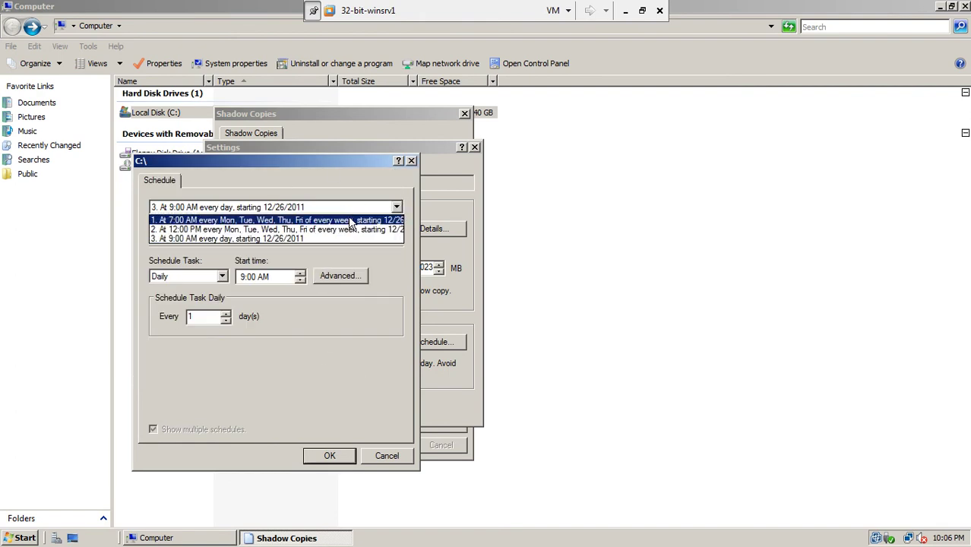
pyautogui.click(383, 460)
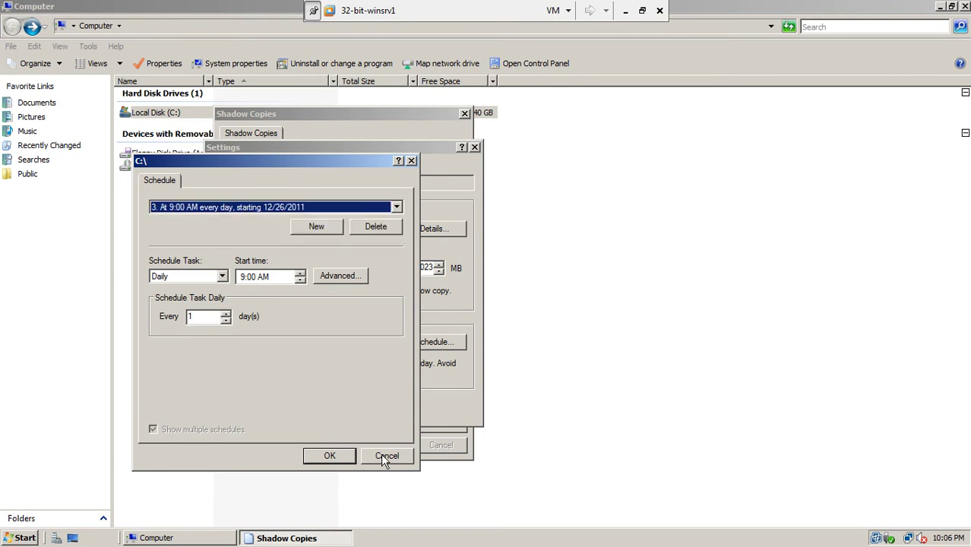
pyautogui.click(384, 458)
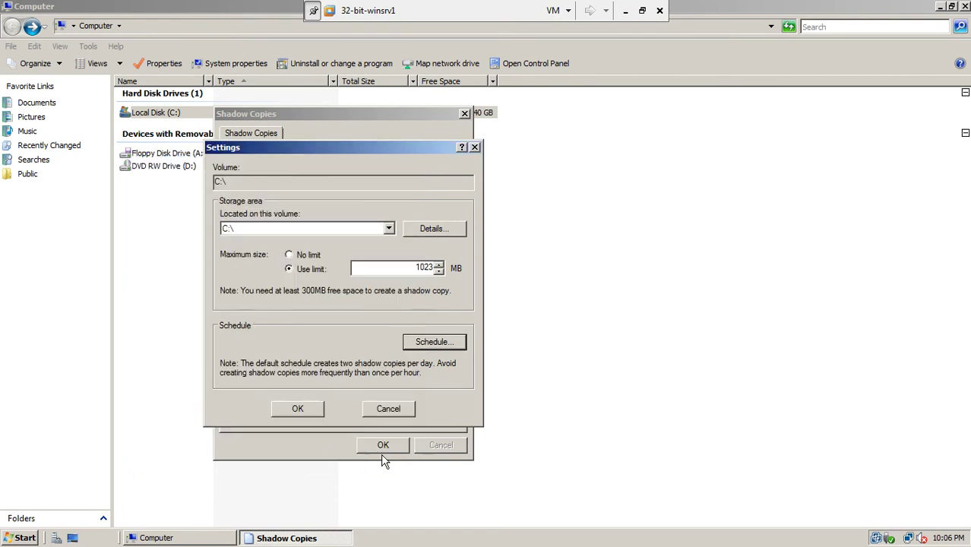
pyautogui.click(389, 409)
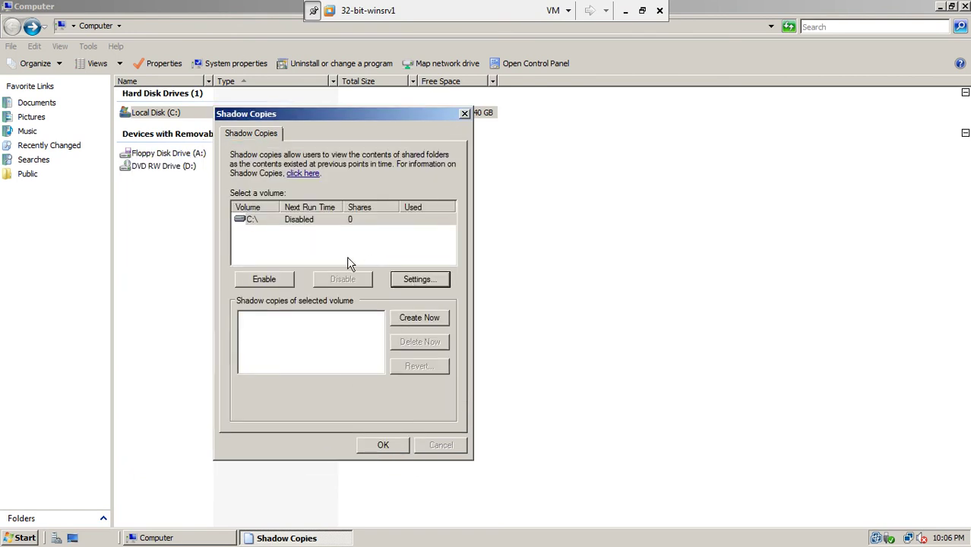
# Step: Enable shadow copies for volume C:\ and accept the confirmation prompt
pyautogui.click(296, 221)
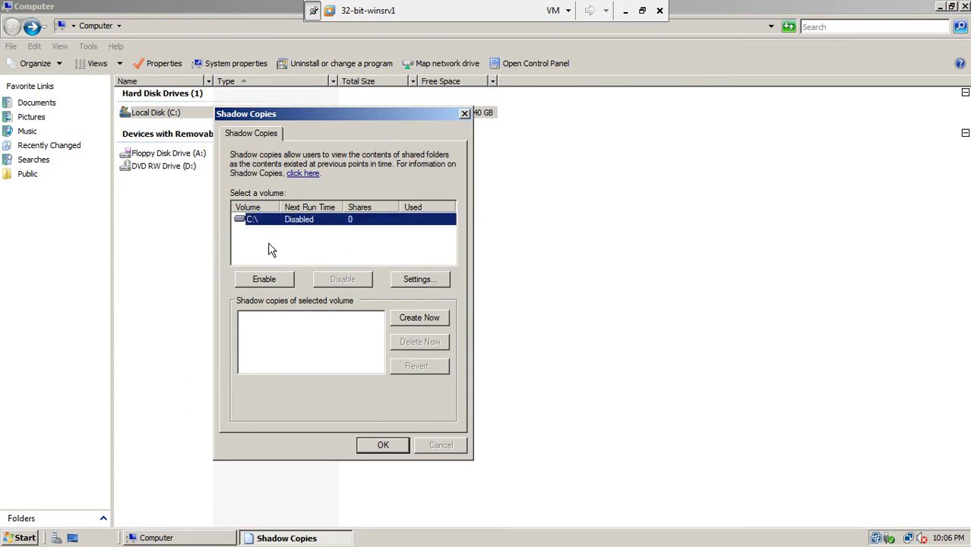
pyautogui.click(278, 285)
pyautogui.click(246, 330)
pyautogui.click(293, 360)
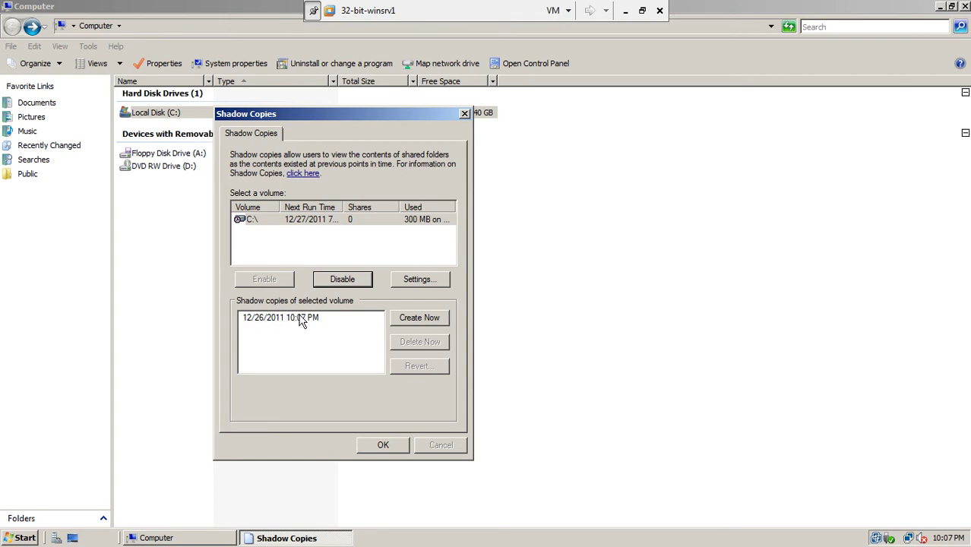
# Step: Create two additional shadow copies of volume C:\ immediately
pyautogui.click(406, 314)
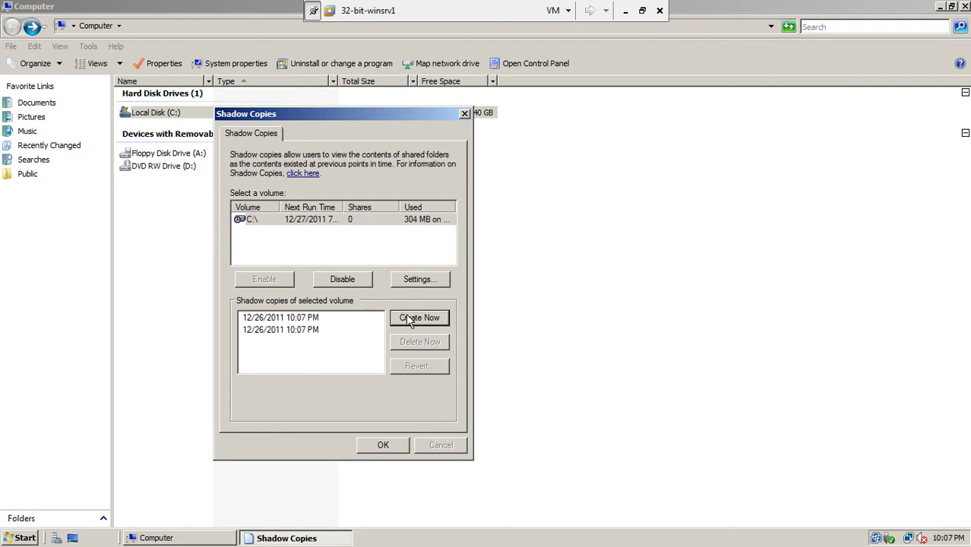
pyautogui.click(293, 222)
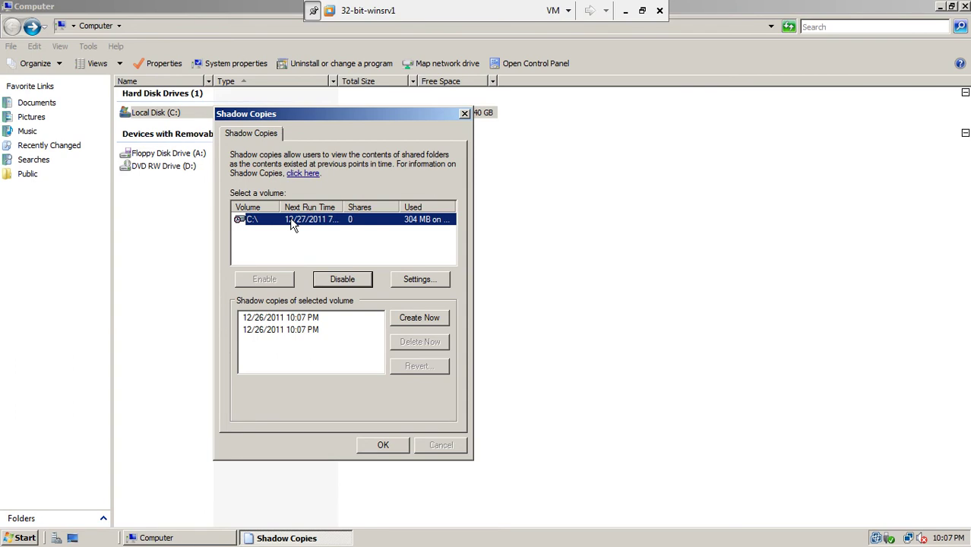
pyautogui.click(421, 319)
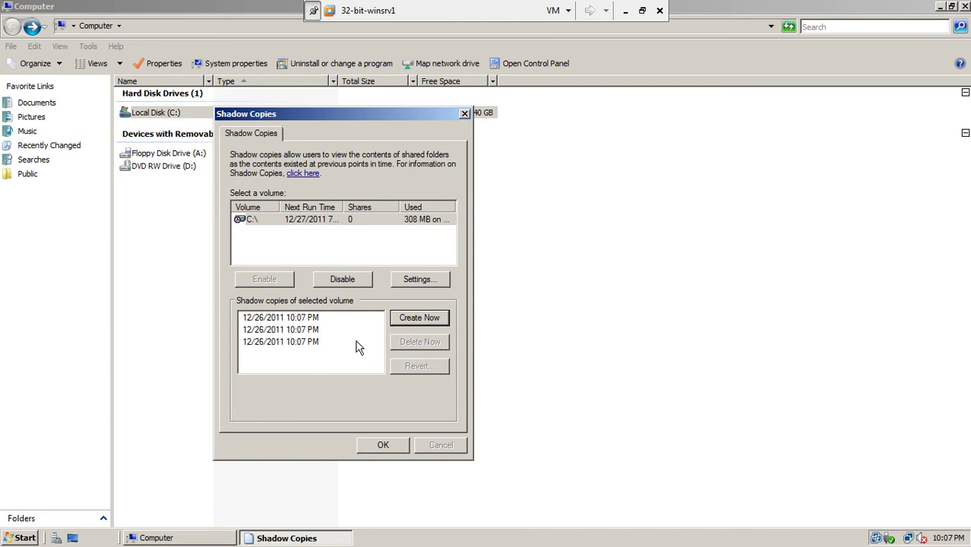
# Step: Delete the two most recent shadow copies of C:\, confirming each deletion
pyautogui.click(314, 342)
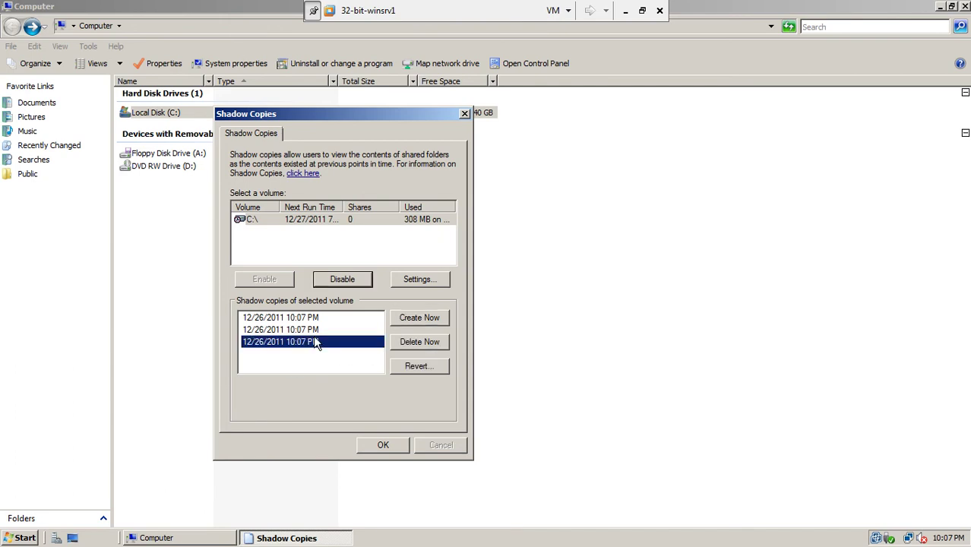
pyautogui.click(425, 344)
pyautogui.click(530, 313)
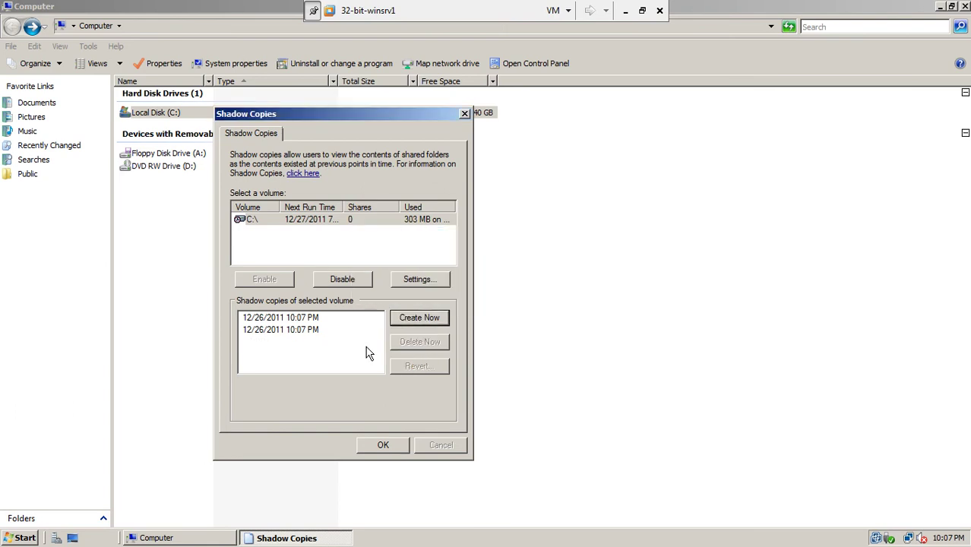
pyautogui.click(326, 329)
pyautogui.click(416, 343)
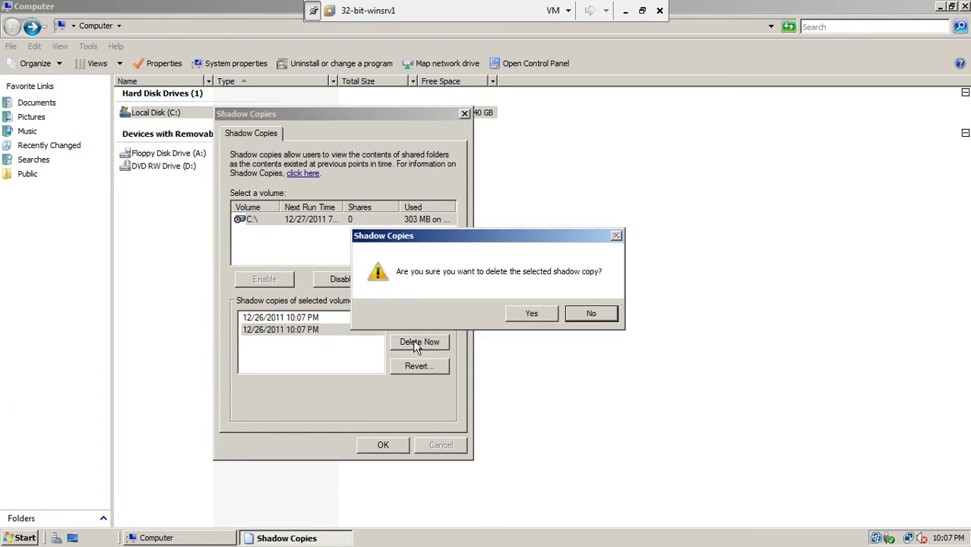
pyautogui.click(528, 313)
# Step: Close the Shadow Copies dialog and open the my file document in the BackupData folder on Local Disk (C:)
pyautogui.click(295, 321)
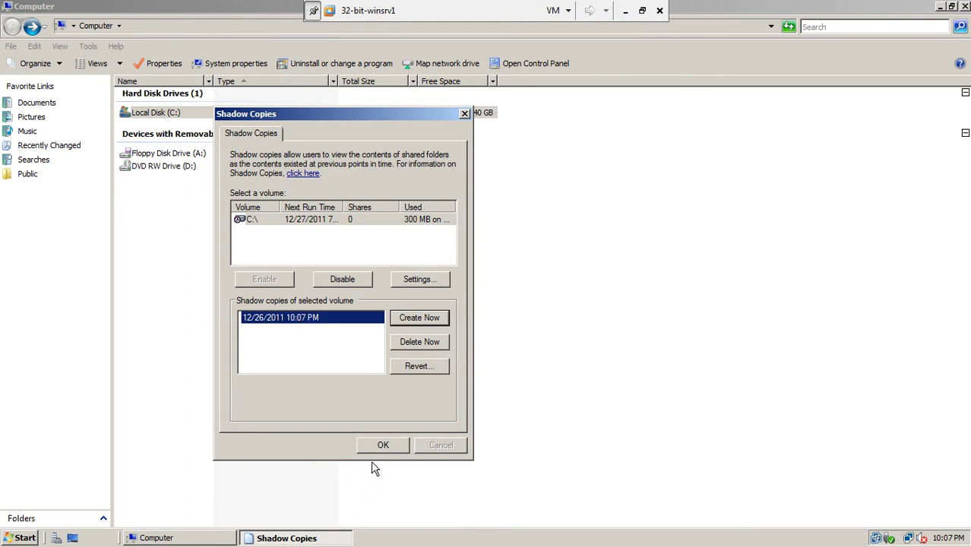
pyautogui.click(382, 444)
pyautogui.click(204, 202)
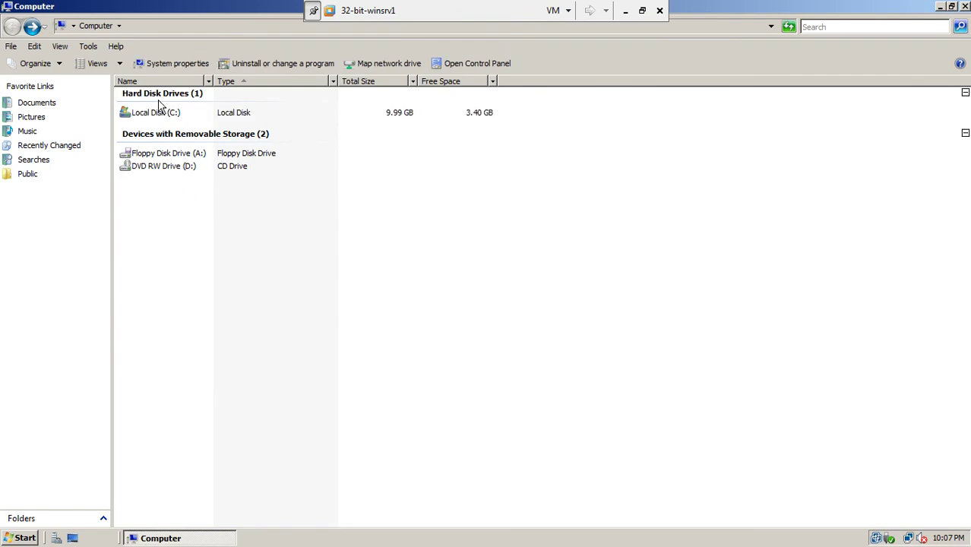
pyautogui.doubleClick(162, 112)
pyautogui.click(153, 98)
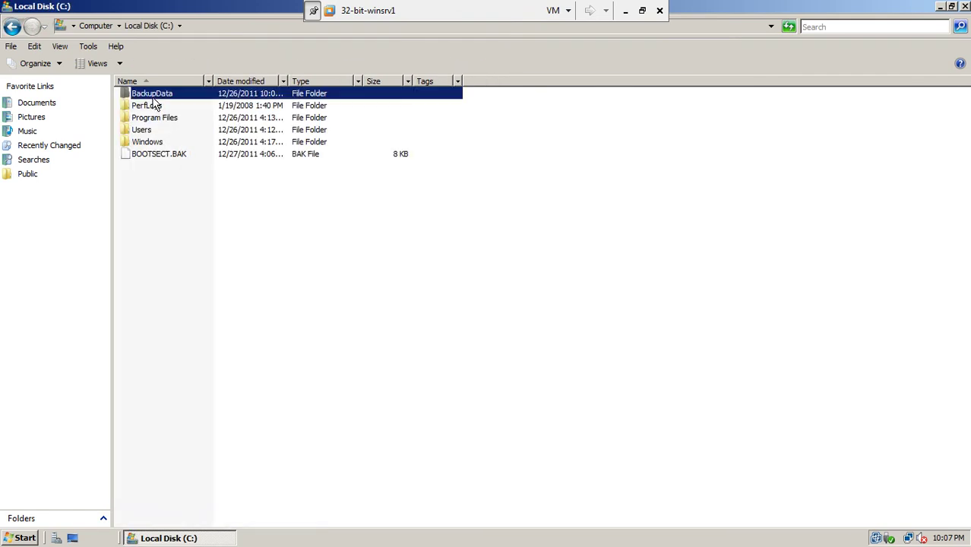
pyautogui.doubleClick(151, 96)
pyautogui.doubleClick(146, 94)
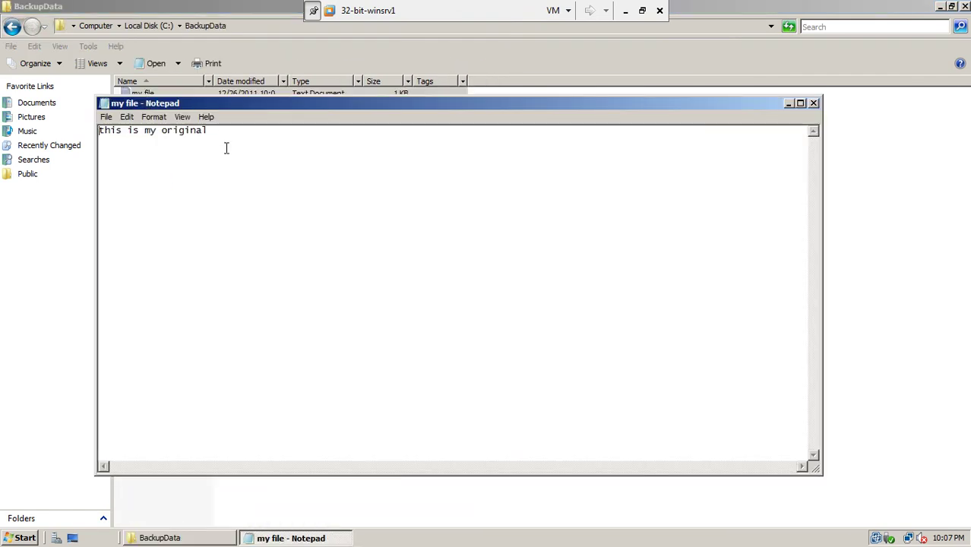
# Step: Remove the word "original" from the end of the my file text, save the document and close it
pyautogui.moveTo(219, 108); pyautogui.dragTo(256, 127)
pyautogui.click(303, 191)
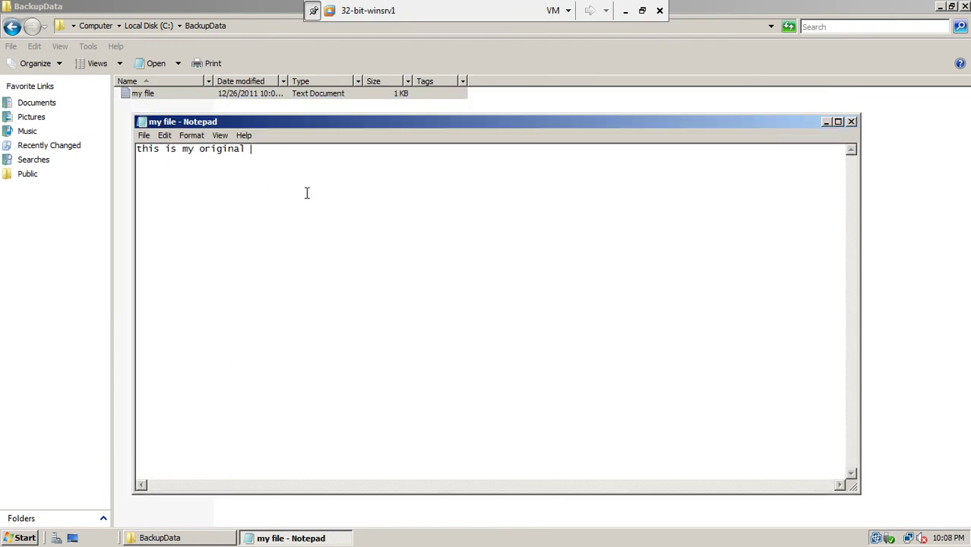
pyautogui.press('BackSpace')
pyautogui.press('BackSpace')
pyautogui.press('BackSpace')
pyautogui.press('BackSpace')
pyautogui.press('BackSpace')
pyautogui.press('BackSpace')
pyautogui.press('BackSpace')
pyautogui.press('BackSpace')
pyautogui.press('BackSpace')
pyautogui.click(144, 135)
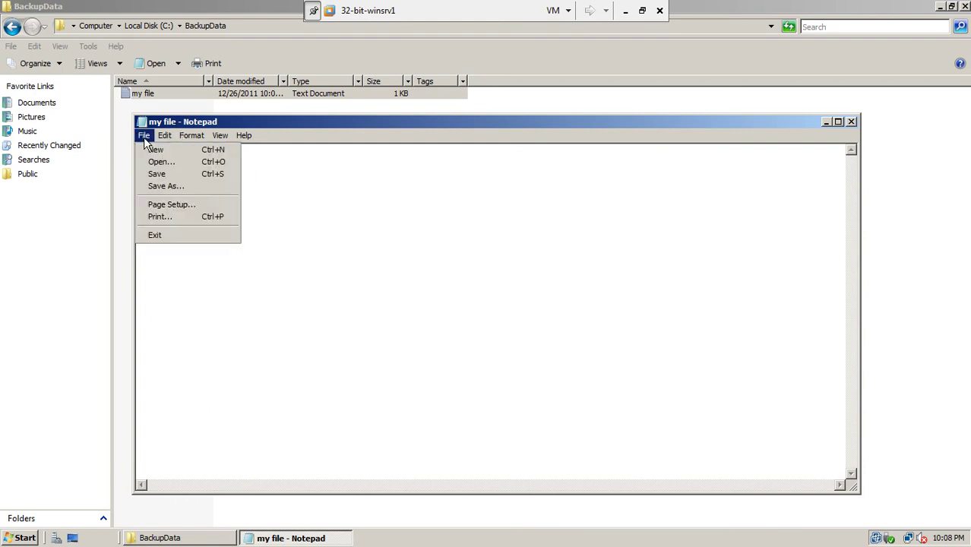
pyautogui.click(156, 175)
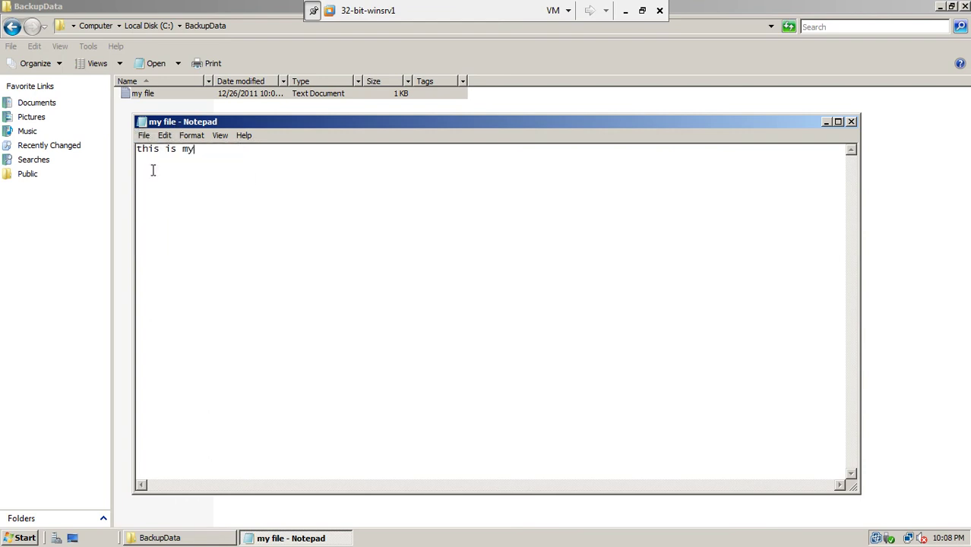
pyautogui.click(851, 122)
pyautogui.click(544, 232)
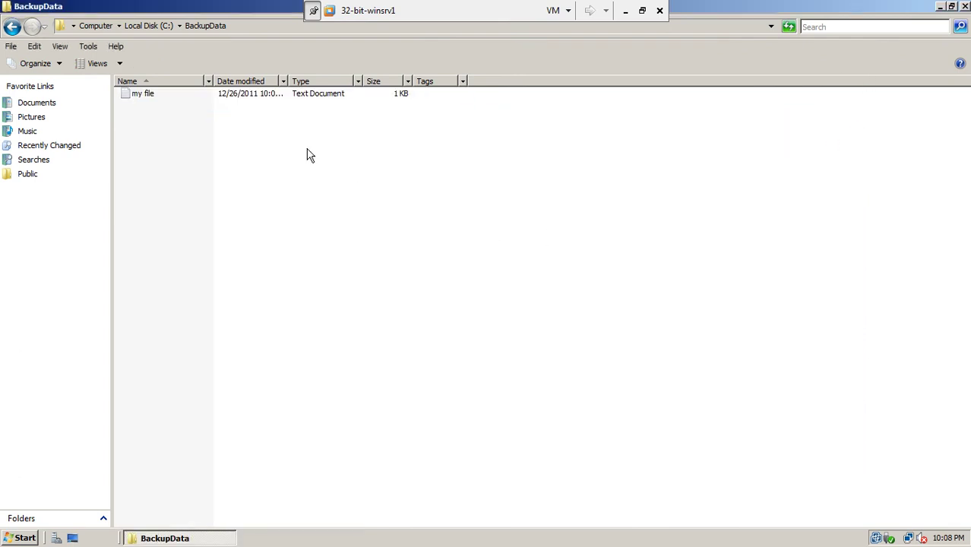
# Step: Reopen my file to check its shortened text, close it and go back to Computer
pyautogui.doubleClick(133, 97)
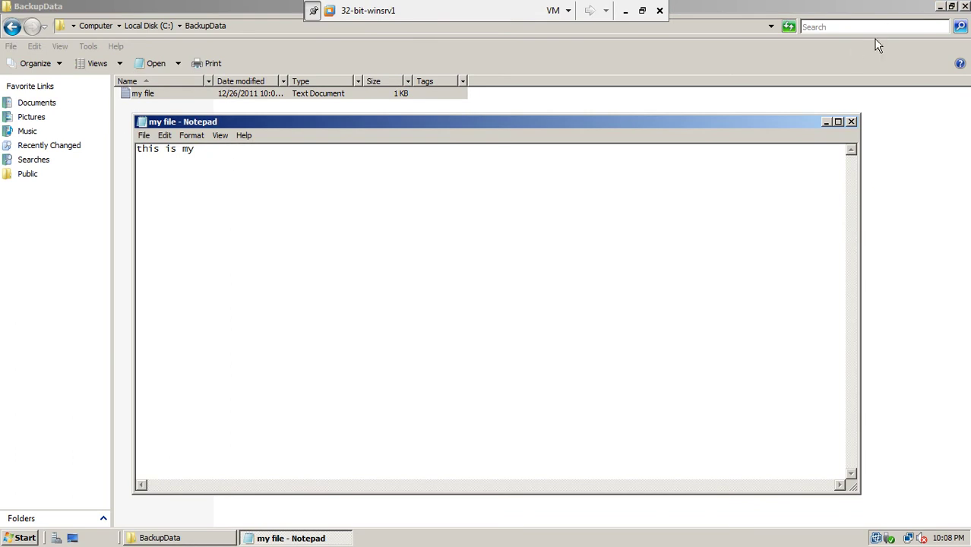
pyautogui.click(850, 123)
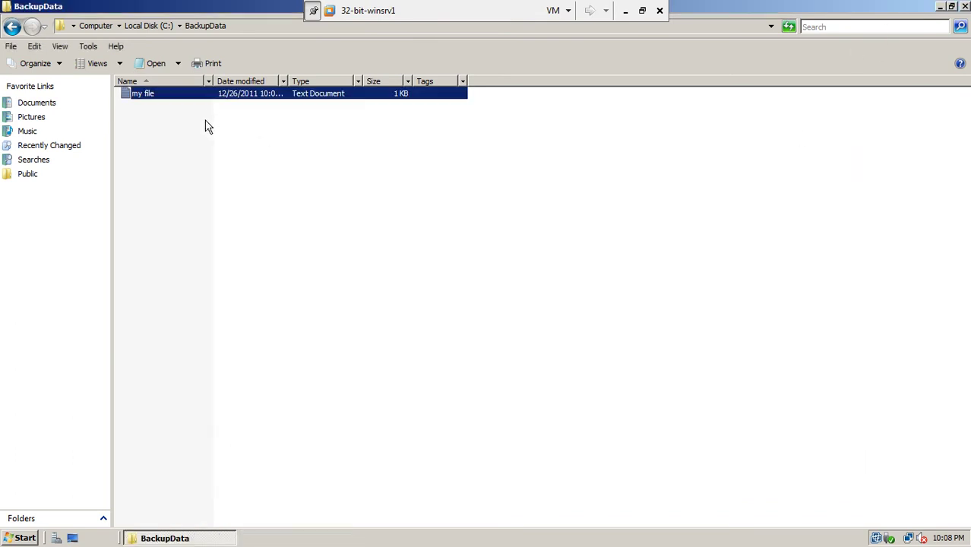
pyautogui.click(12, 27)
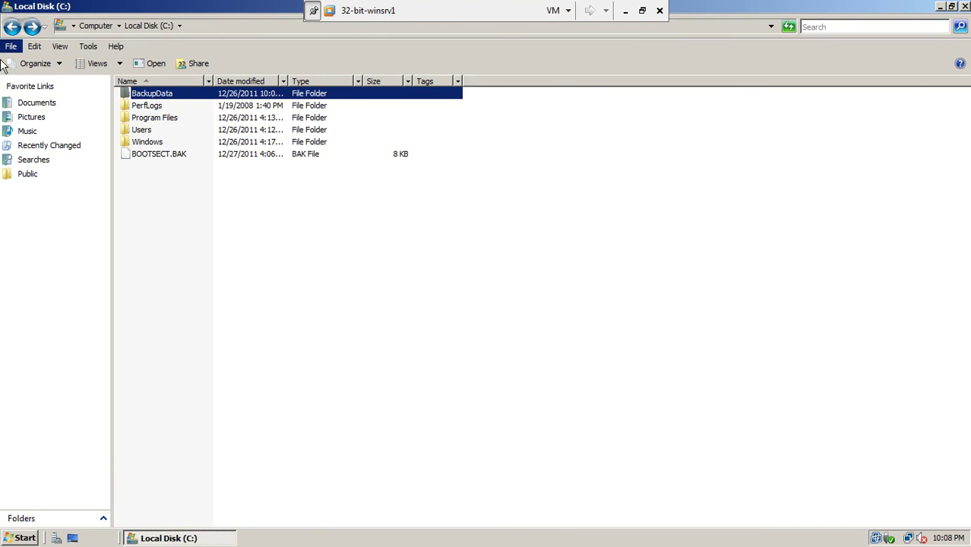
pyautogui.click(12, 28)
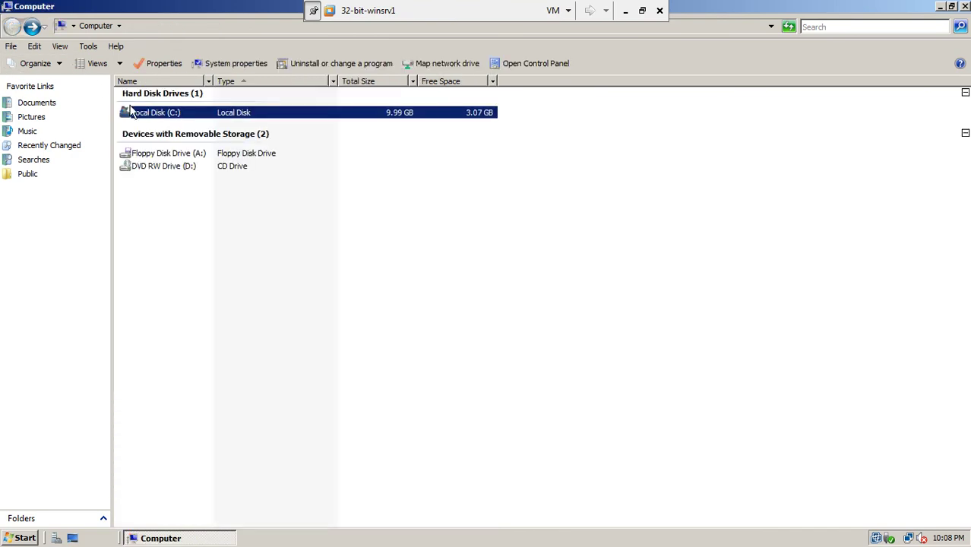
# Step: View the previous versions of Local Disk (C:), moving the properties dialog aside, and cancel it
pyautogui.rightClick(146, 119)
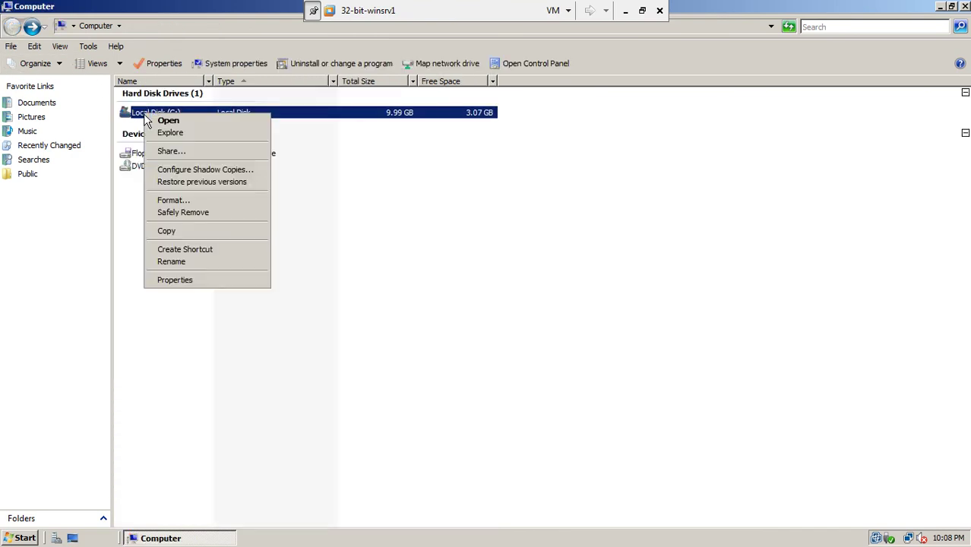
pyautogui.click(190, 182)
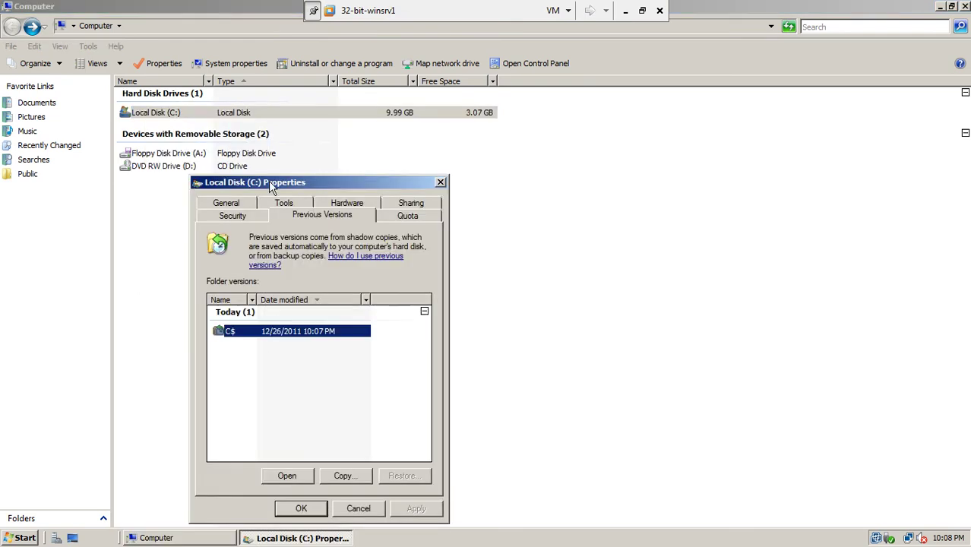
pyautogui.moveTo(269, 180); pyautogui.dragTo(449, 137)
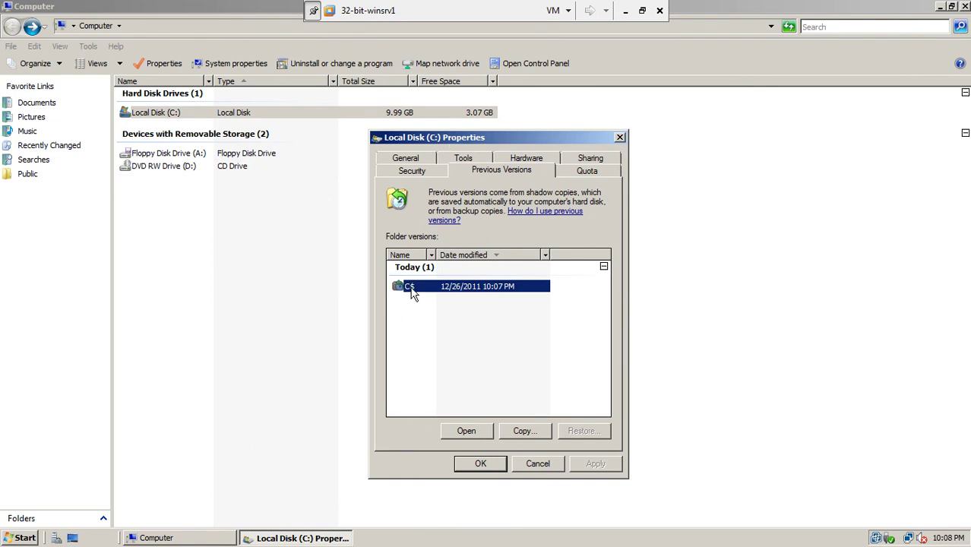
pyautogui.click(530, 467)
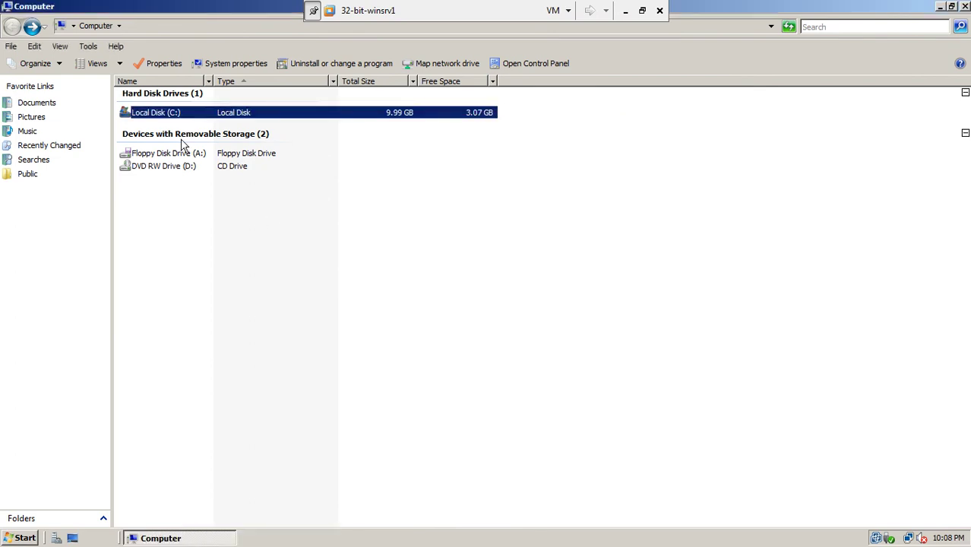
# Step: View the previous versions of the BackupData folder on Local Disk (C:) and cancel its properties
pyautogui.doubleClick(170, 115)
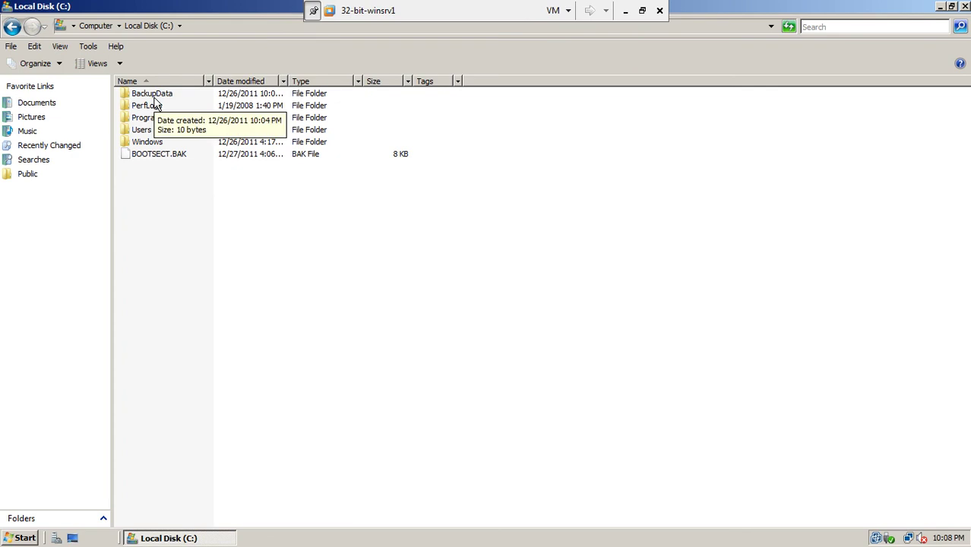
pyautogui.rightClick(154, 97)
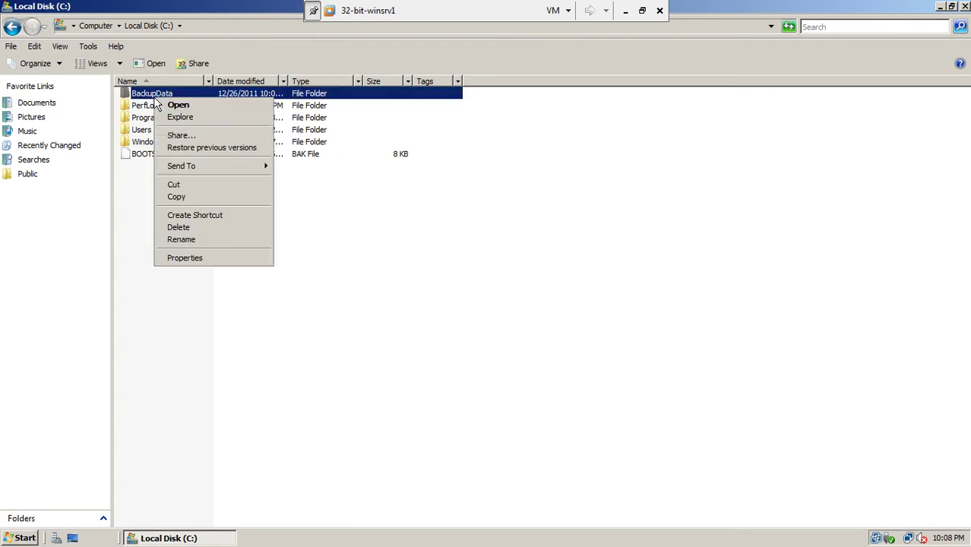
pyautogui.click(190, 148)
pyautogui.click(252, 294)
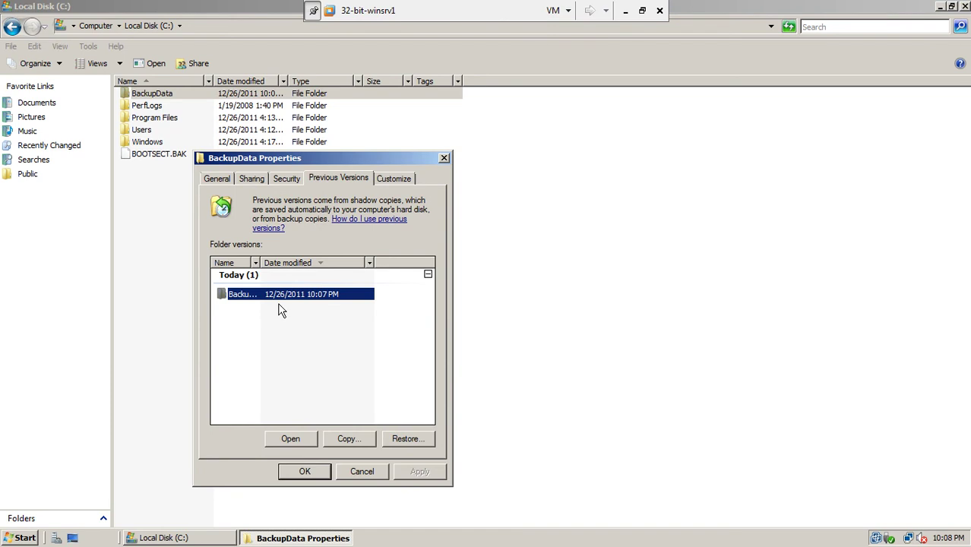
pyautogui.click(361, 470)
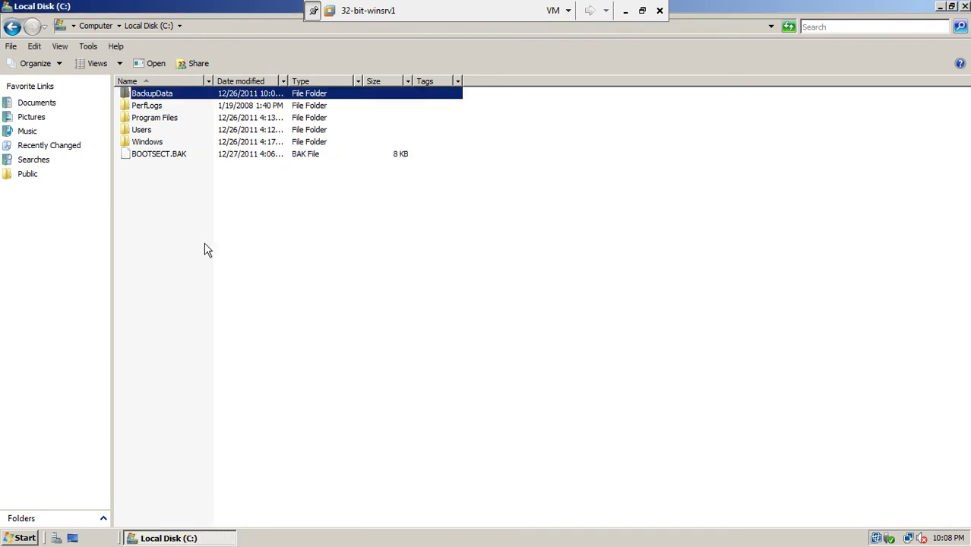
# Step: Open the previous versions of my file in BackupData and keep the current color scheme without showing its message again
pyautogui.doubleClick(167, 94)
pyautogui.rightClick(151, 96)
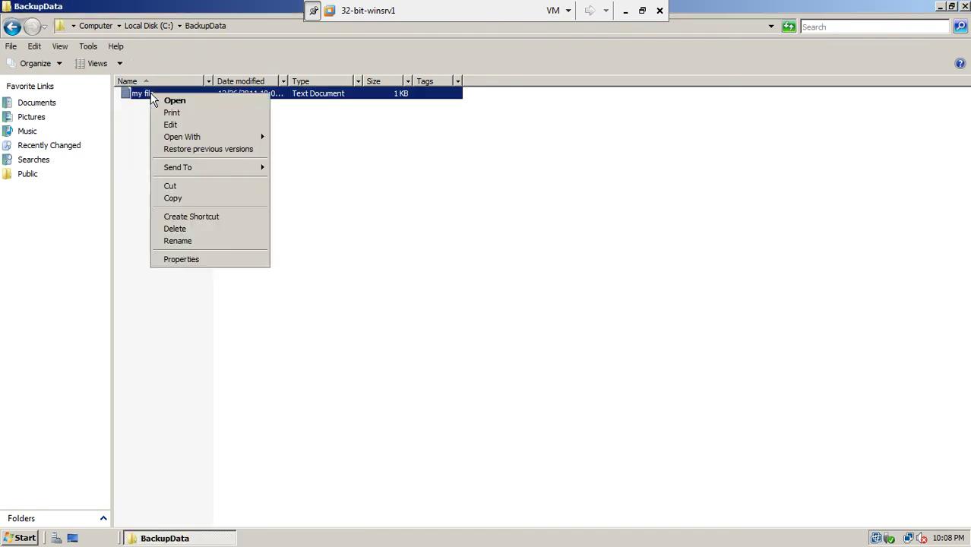
pyautogui.click(199, 155)
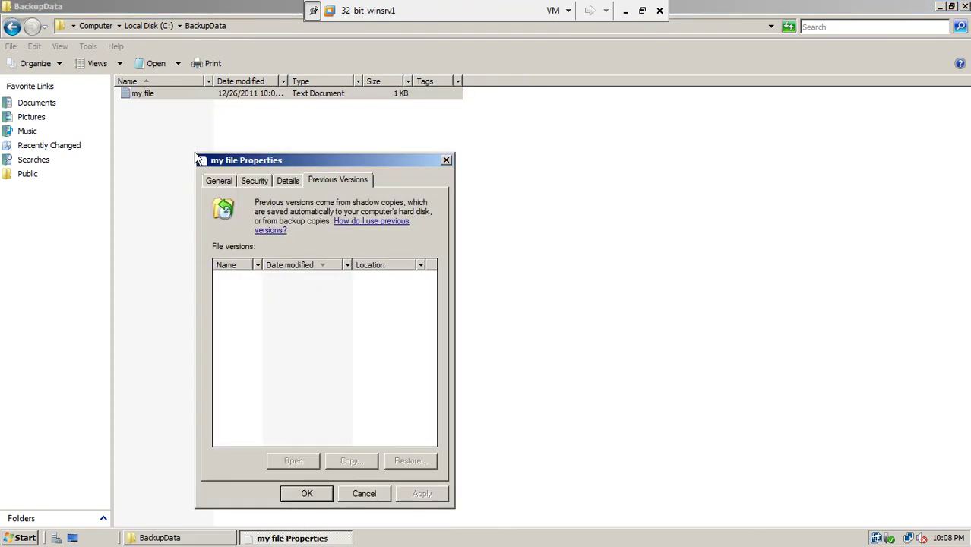
pyautogui.moveTo(265, 161); pyautogui.dragTo(337, 116)
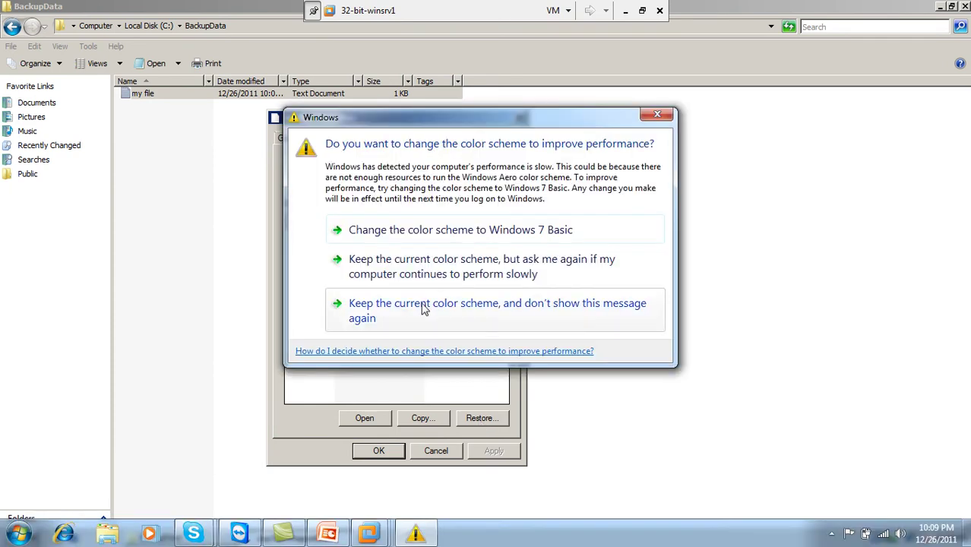
pyautogui.click(423, 308)
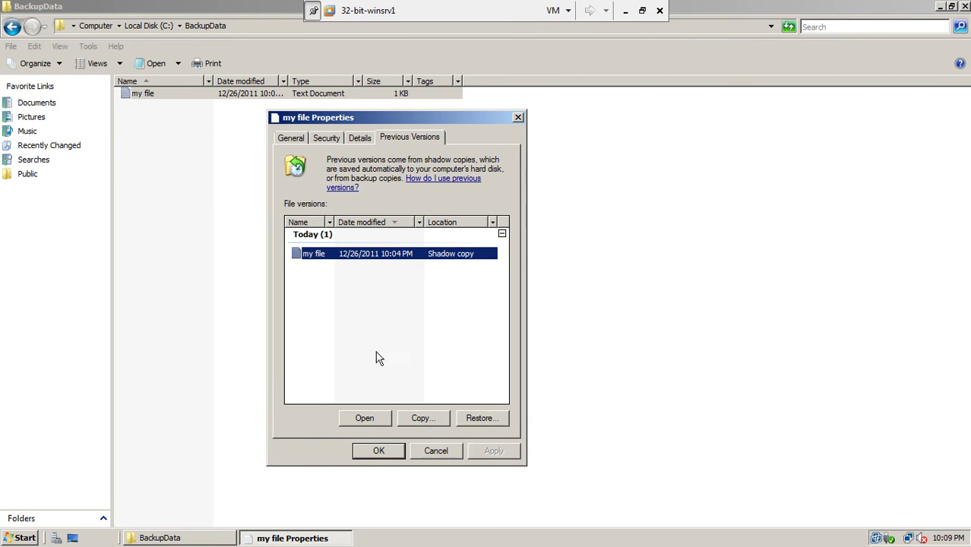
# Step: Open the shadow copy of my file to read its text, and compare it with the current file, closing both
pyautogui.click(367, 417)
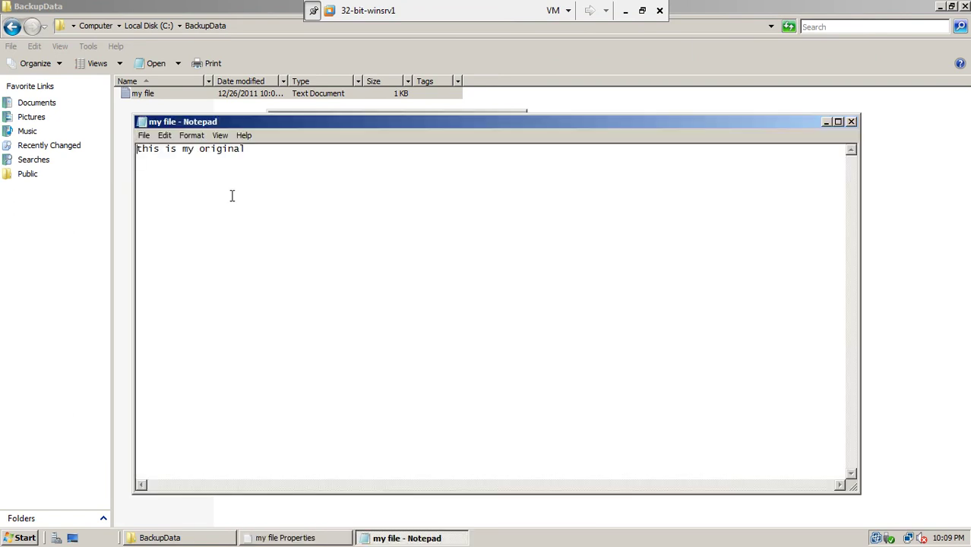
pyautogui.moveTo(236, 121); pyautogui.dragTo(316, 109)
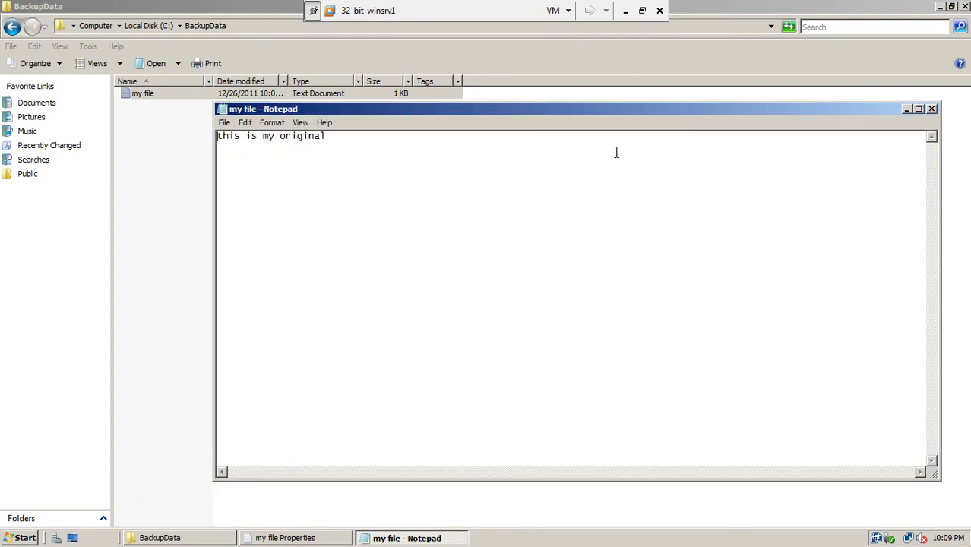
pyautogui.click(932, 109)
pyautogui.doubleClick(144, 94)
pyautogui.click(933, 110)
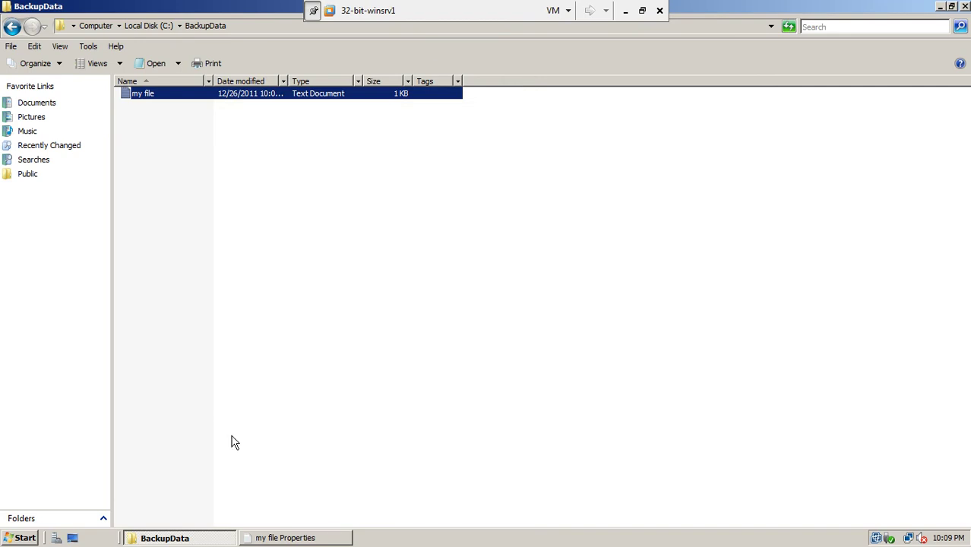
# Step: Restore my file to its shadow copy version from 12/26/2011 10:04 PM
pyautogui.click(262, 539)
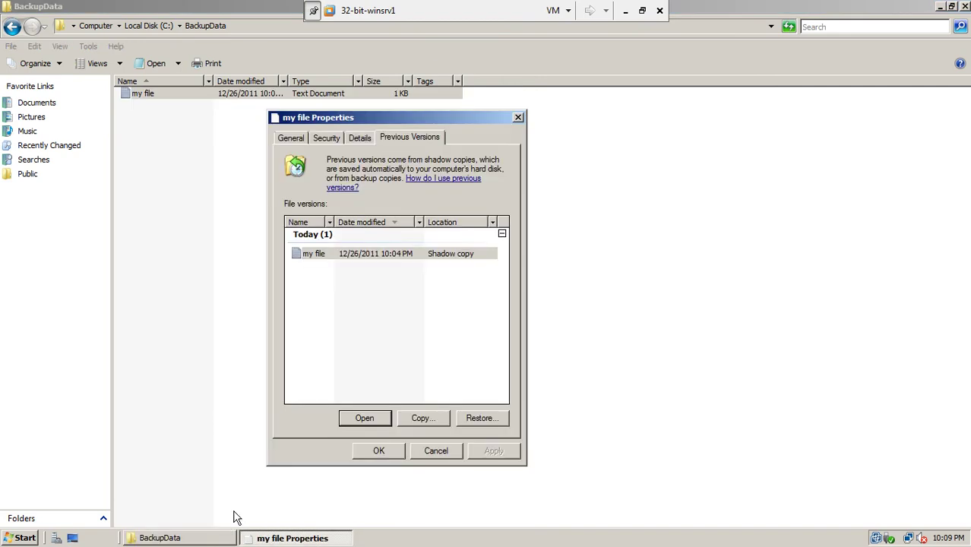
pyautogui.click(351, 255)
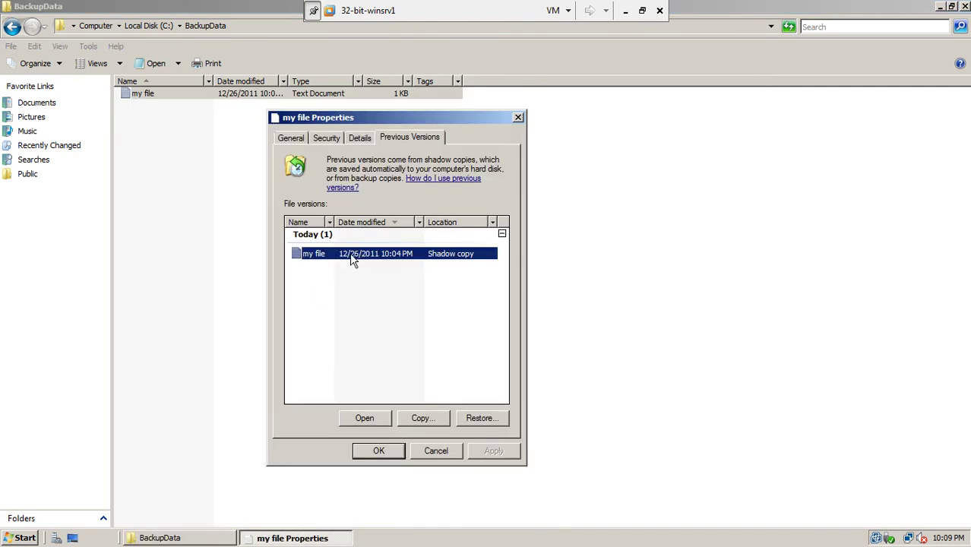
pyautogui.click(465, 416)
pyautogui.click(520, 289)
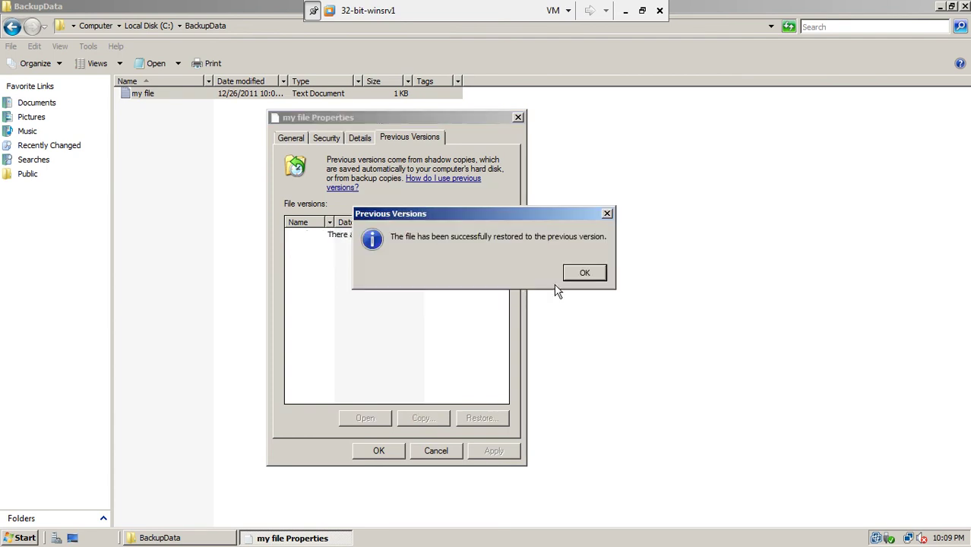
pyautogui.click(577, 275)
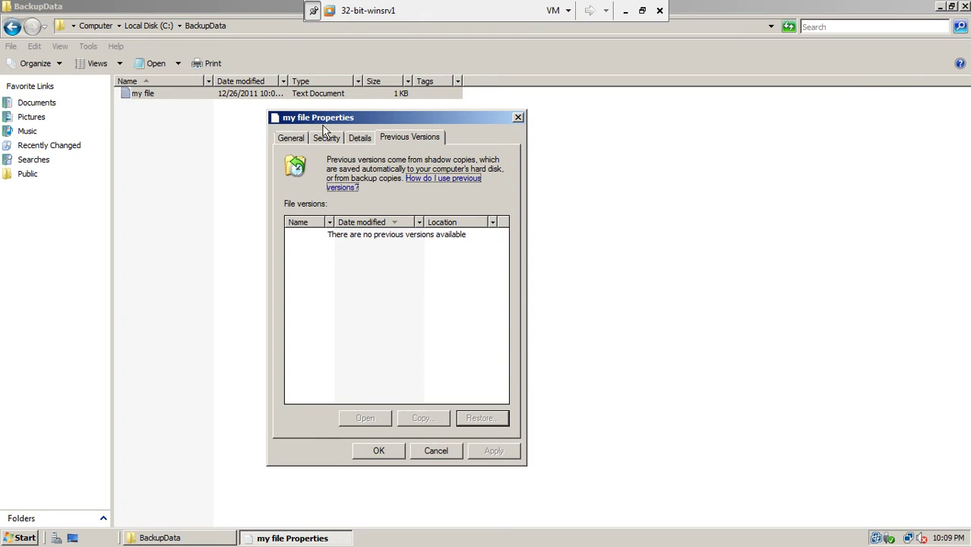
# Step: Check the details of my file, cancel its properties and go back to Computer
pyautogui.click(358, 141)
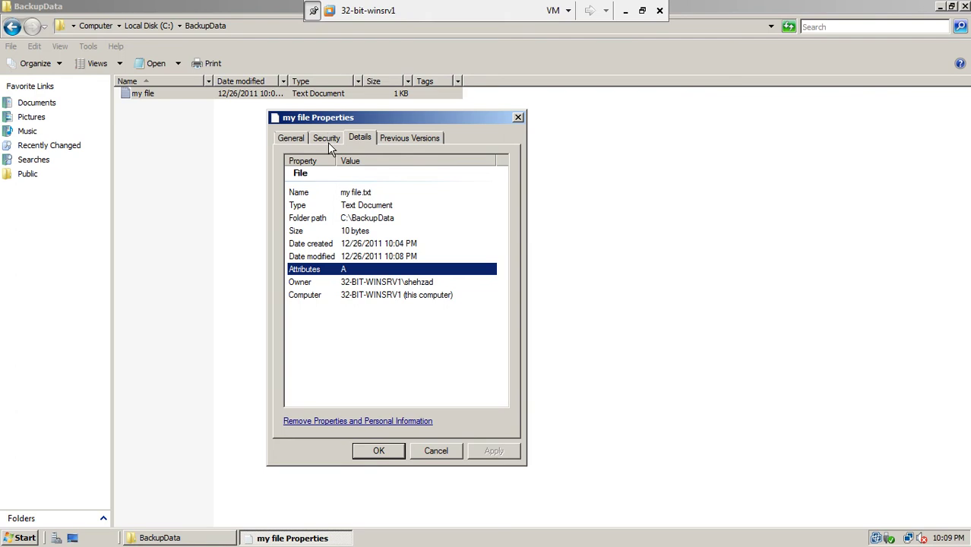
pyautogui.click(434, 452)
pyautogui.click(252, 234)
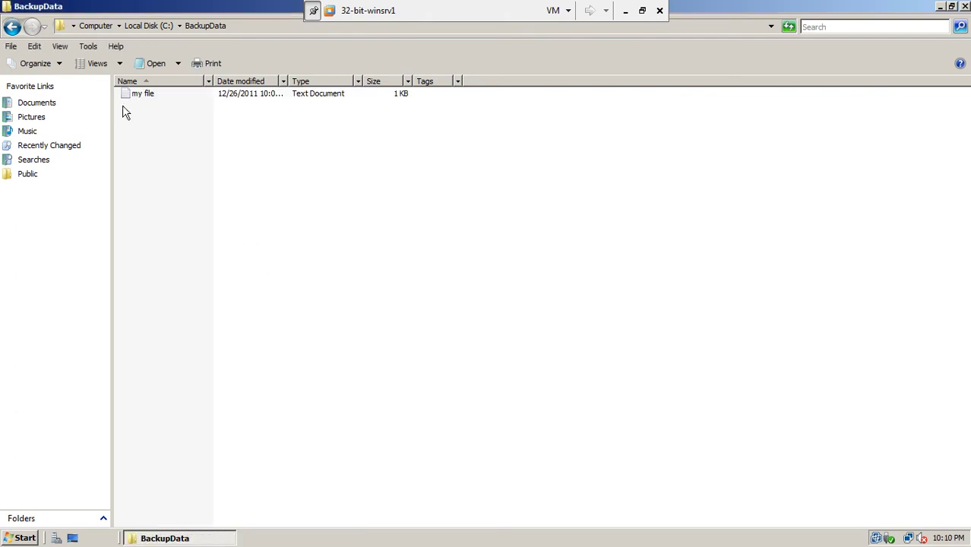
pyautogui.click(12, 27)
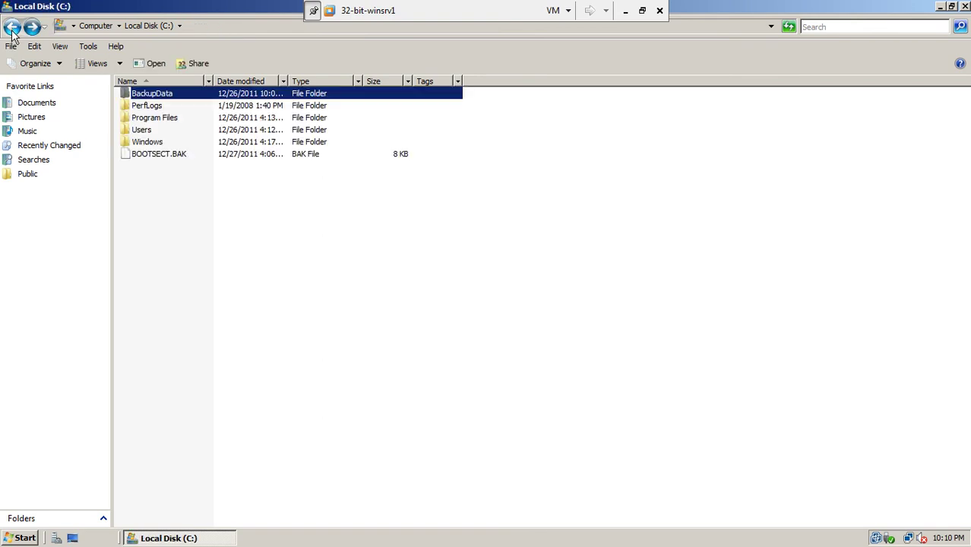
pyautogui.click(13, 29)
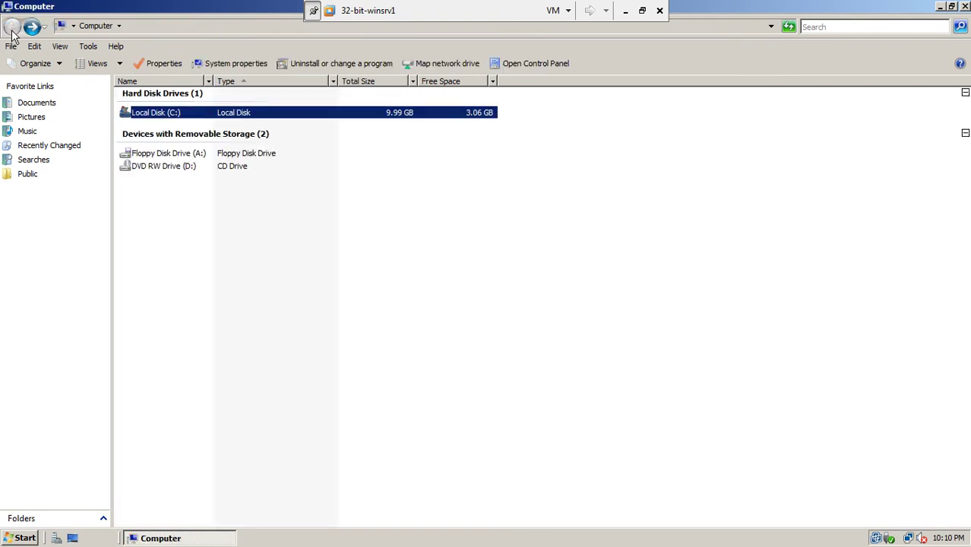
pyautogui.rightClick(163, 114)
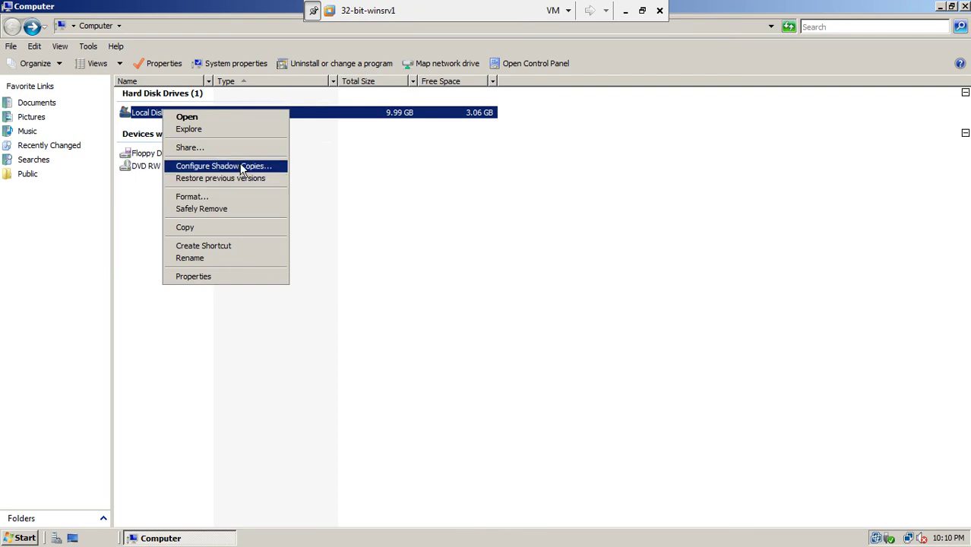
pyautogui.click(348, 248)
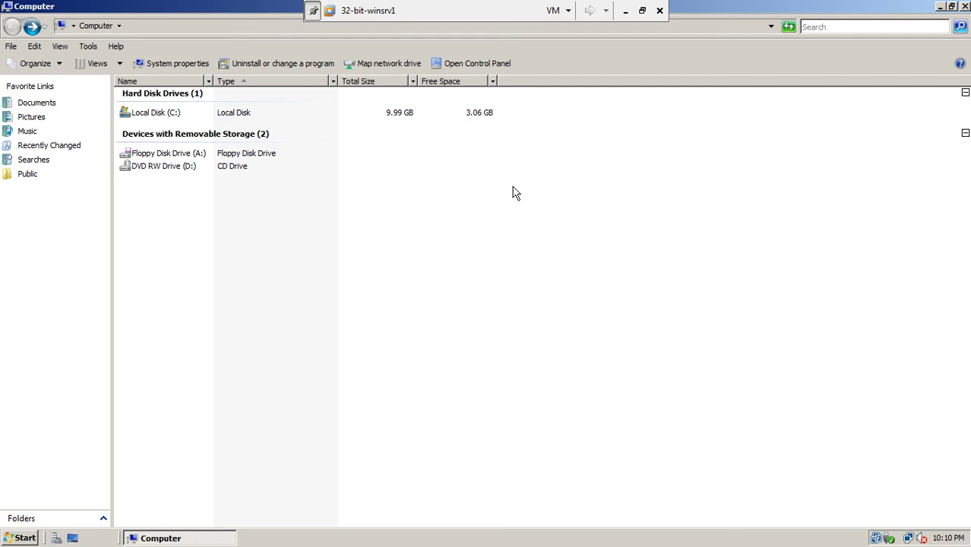
# Step: Open the BackupData folder on Local Disk (C:) and move my file to the Recycle Bin
pyautogui.click(172, 119)
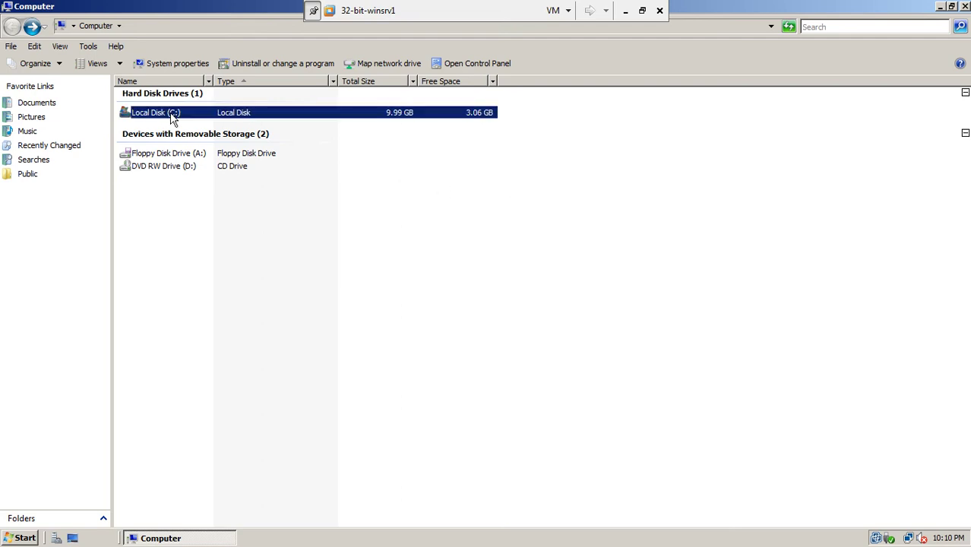
pyautogui.doubleClick(172, 118)
pyautogui.click(164, 81)
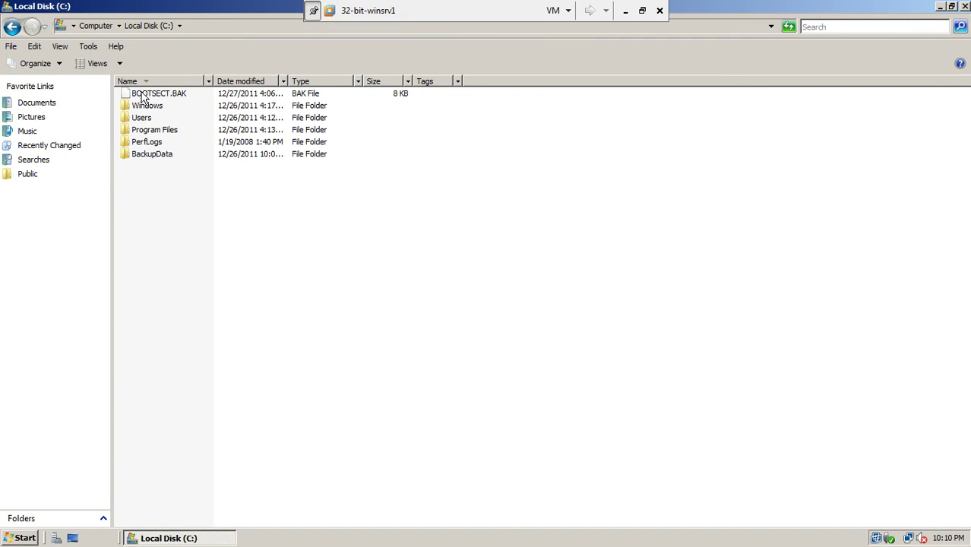
pyautogui.click(155, 81)
pyautogui.doubleClick(154, 94)
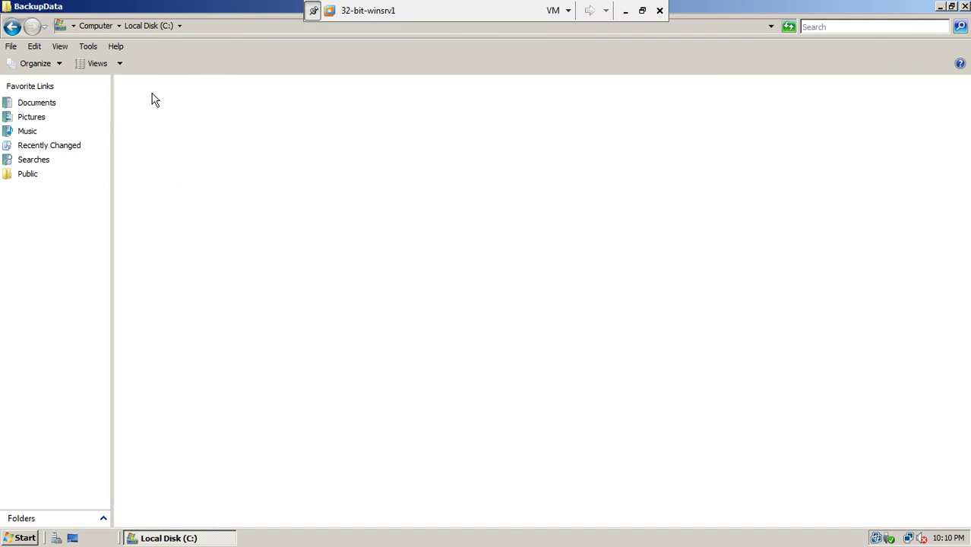
pyautogui.click(151, 97)
pyautogui.press('Delete')
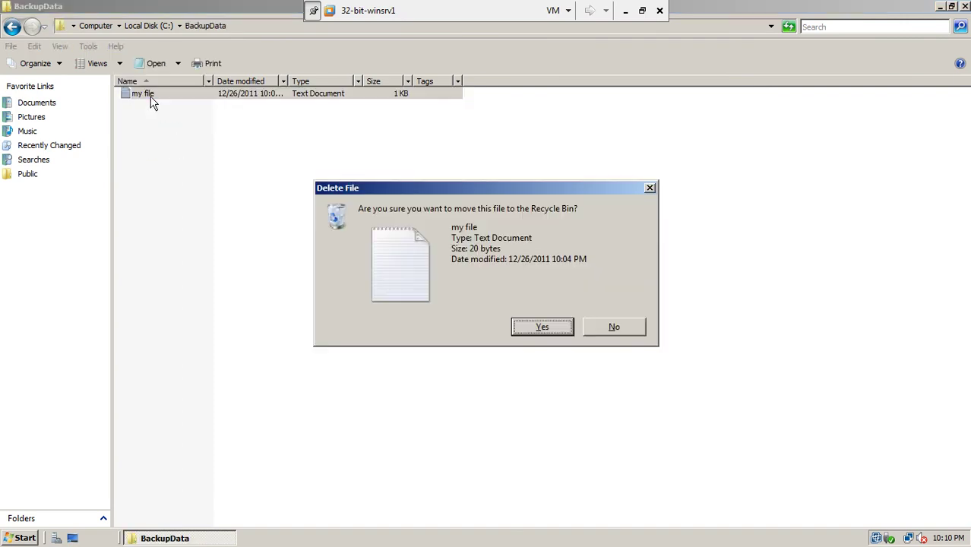
pyautogui.click(540, 327)
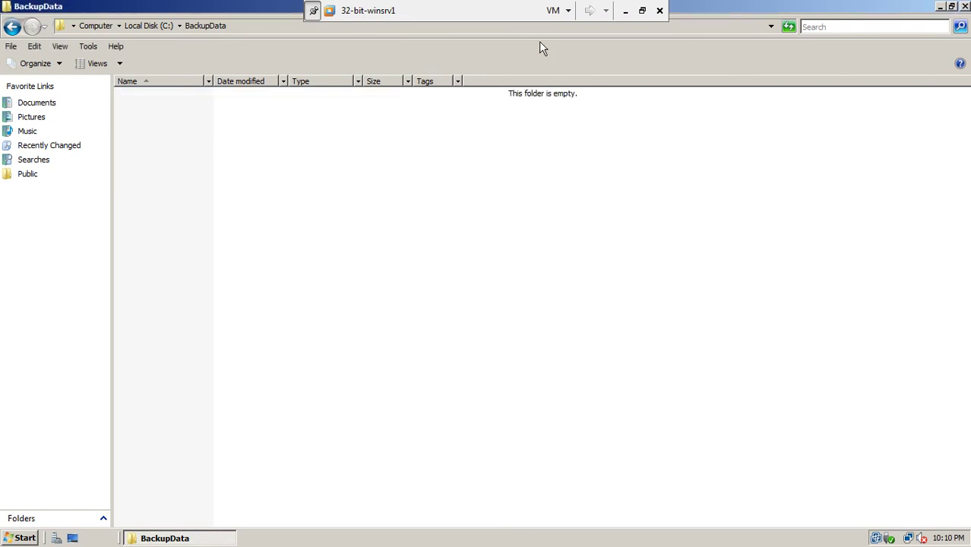
# Step: Minimize the folder window, restore my file from the Recycle Bin and close the bin
pyautogui.click(939, 7)
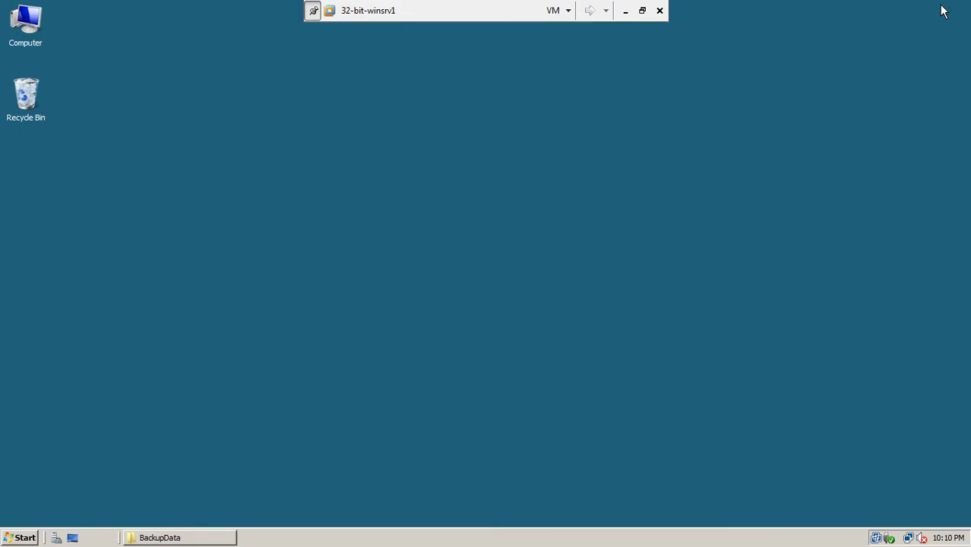
pyautogui.rightClick(21, 98)
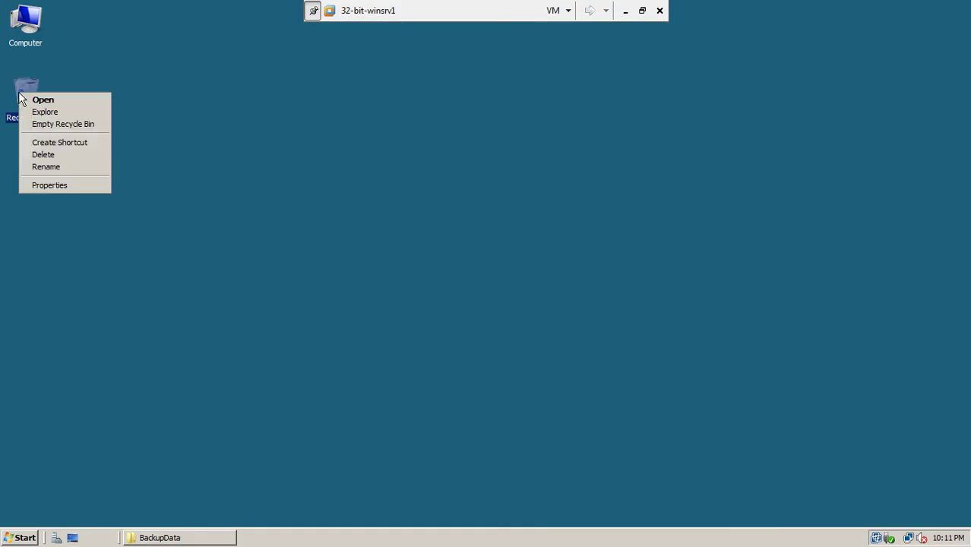
pyautogui.click(37, 100)
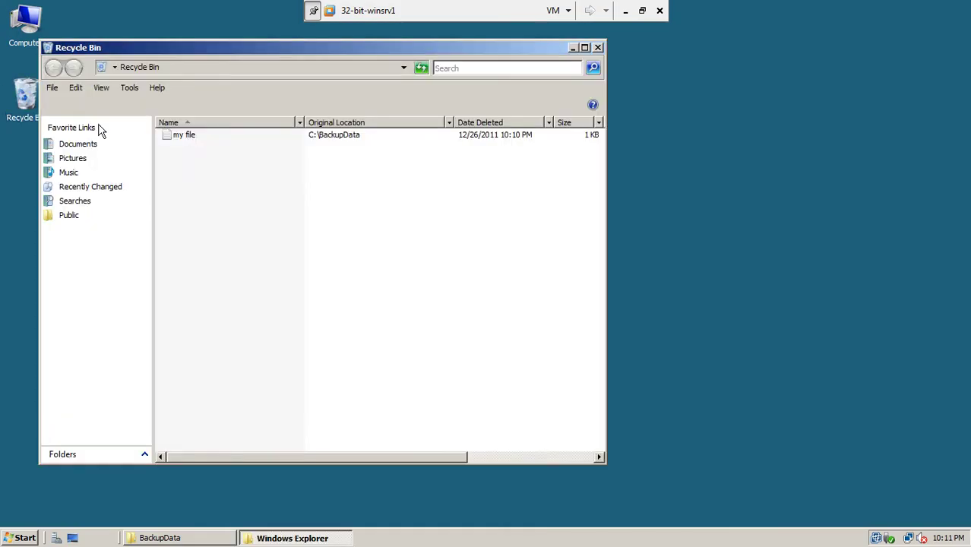
pyautogui.rightClick(191, 140)
pyautogui.click(202, 146)
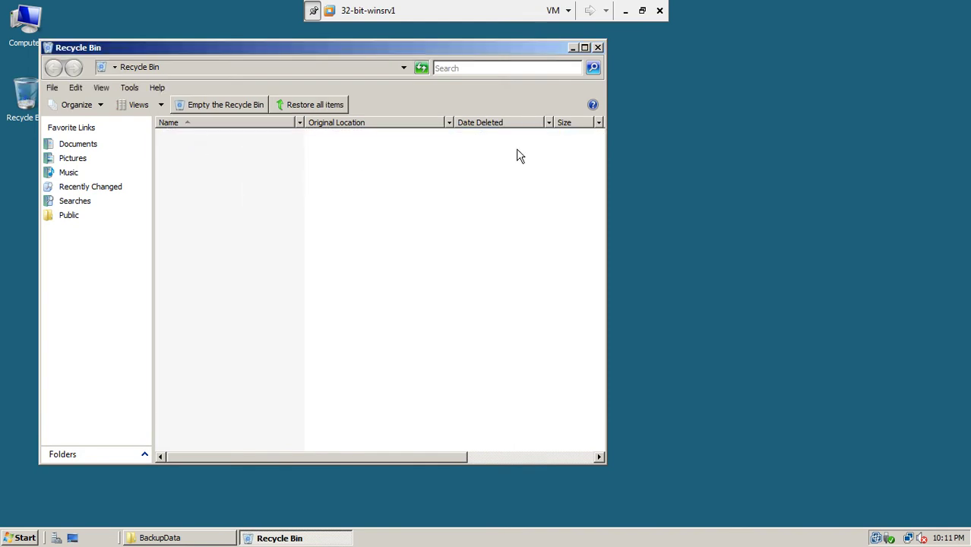
pyautogui.click(598, 47)
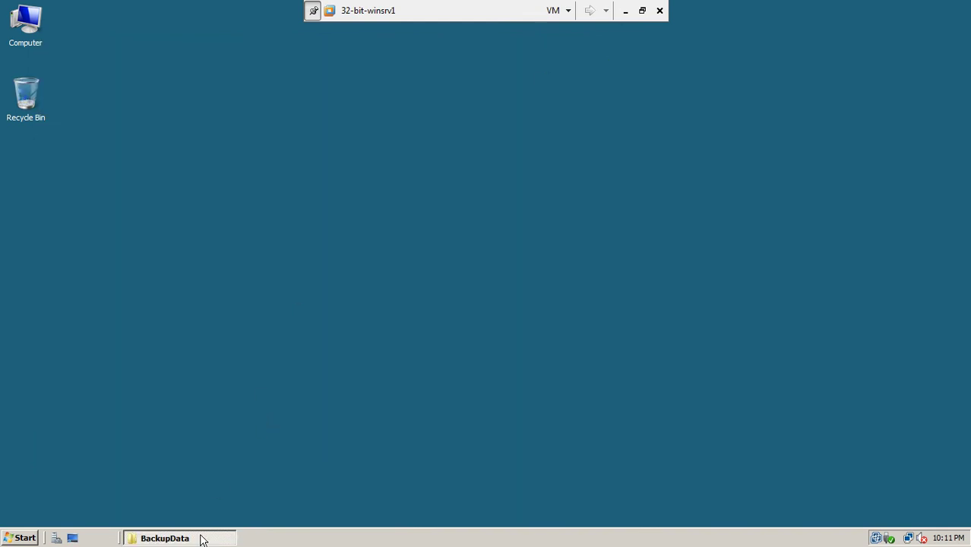
# Step: Permanently delete my file from BackupData, bypassing the Recycle Bin, and close the folder window
pyautogui.click(175, 538)
pyautogui.click(139, 103)
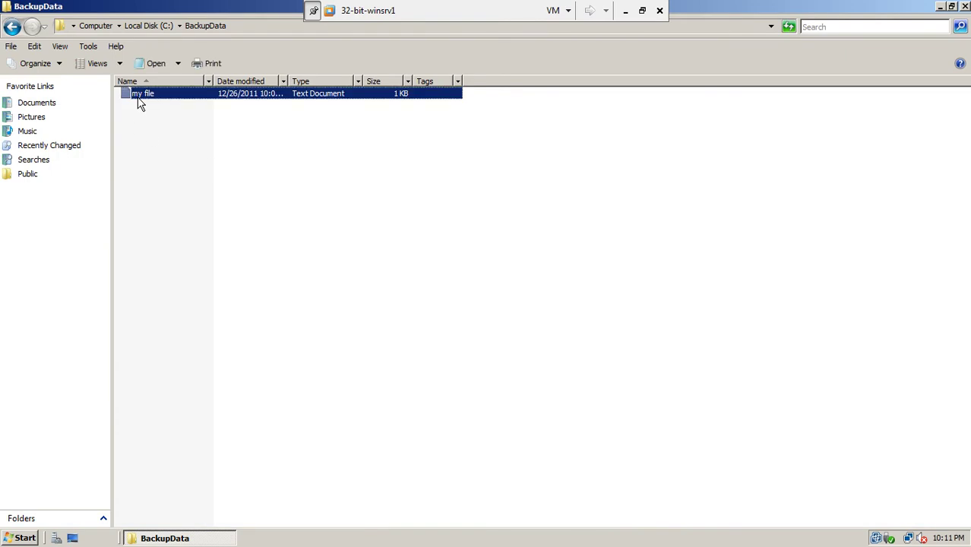
pyautogui.hotkey('shift', 'Delete')
pyautogui.press('Return')
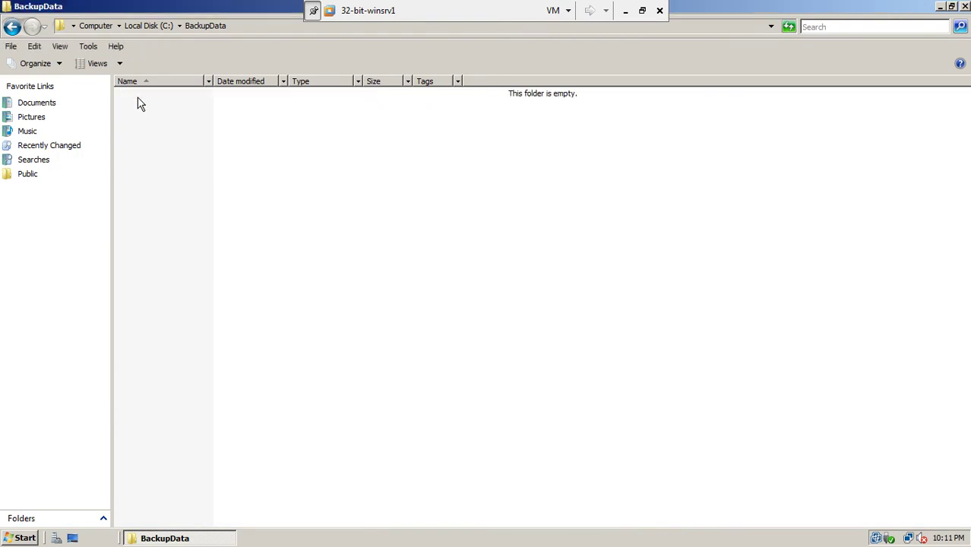
pyautogui.click(964, 6)
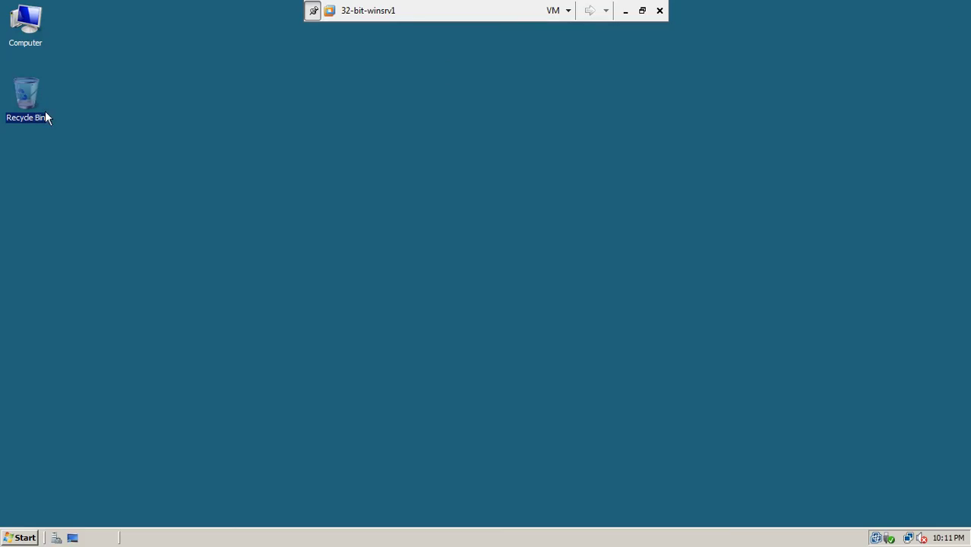
pyautogui.click(152, 117)
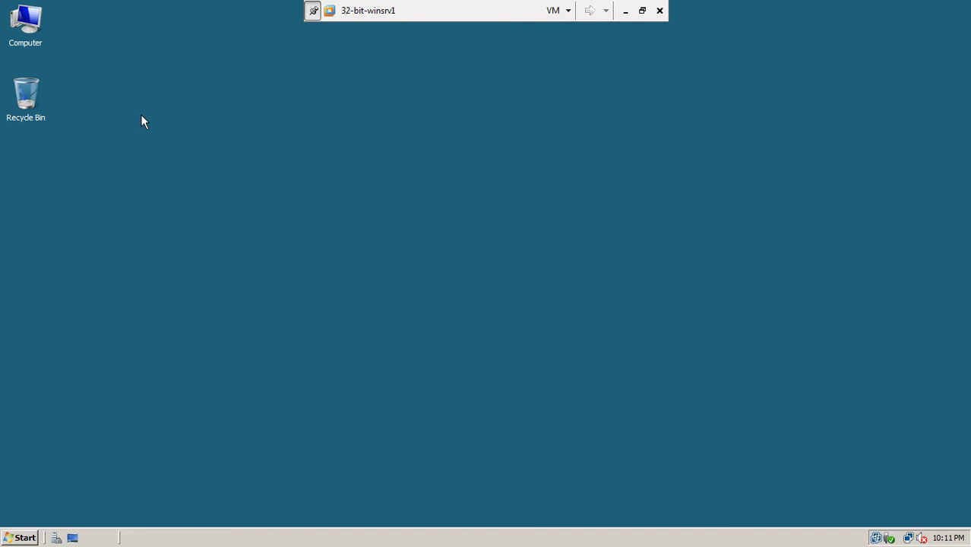
# Step: Open the 12/26/2011 10:07 PM previous version of the BackupData folder on Local Disk (C:)
pyautogui.doubleClick(24, 23)
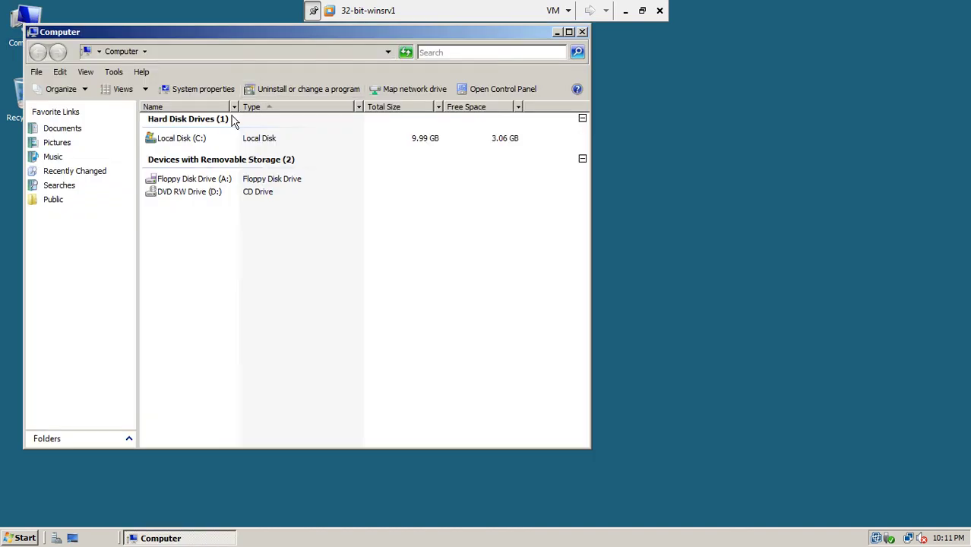
pyautogui.rightClick(199, 144)
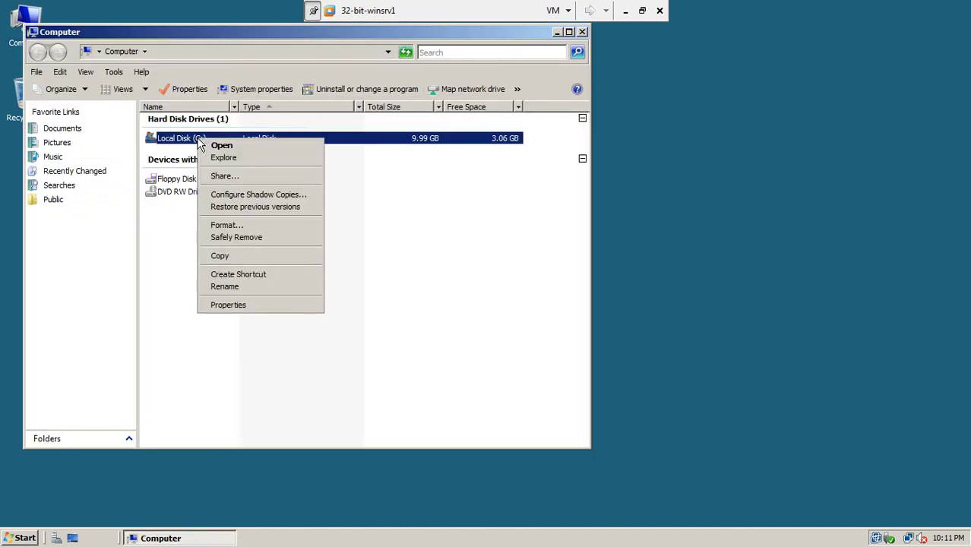
pyautogui.click(205, 146)
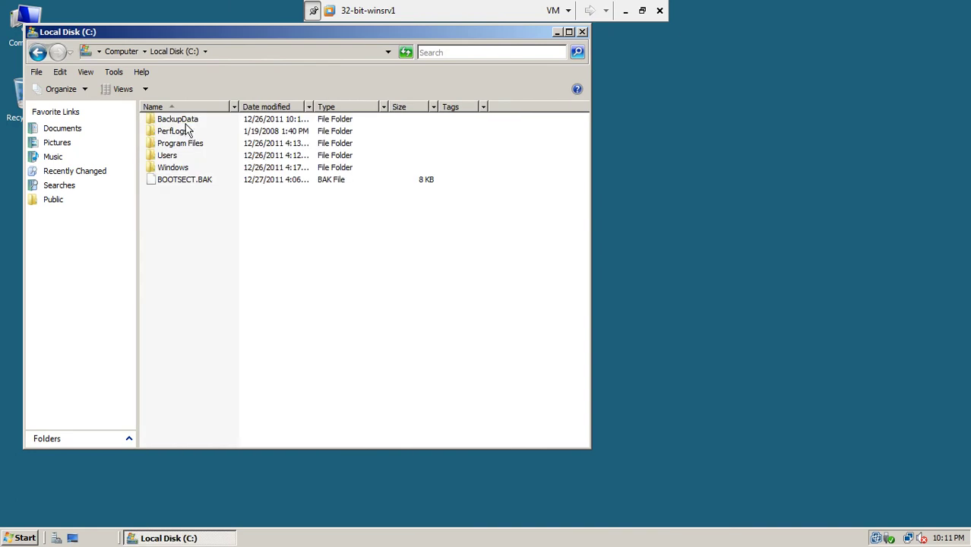
pyautogui.rightClick(189, 123)
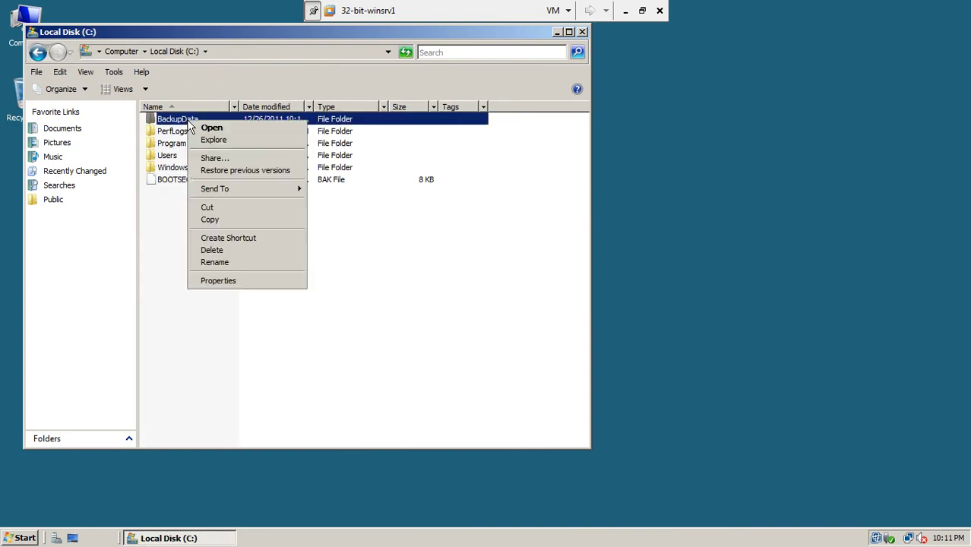
pyautogui.click(213, 173)
pyautogui.click(281, 316)
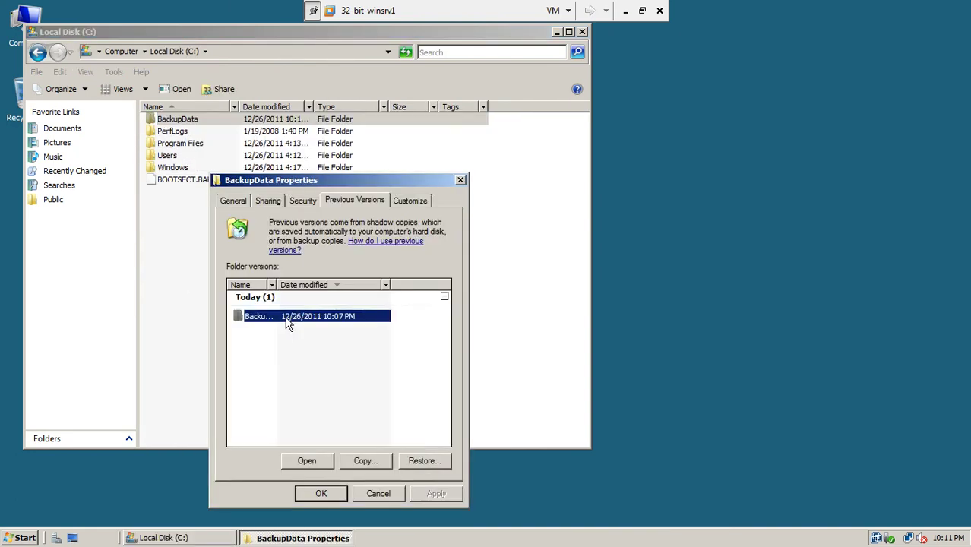
pyautogui.doubleClick(285, 316)
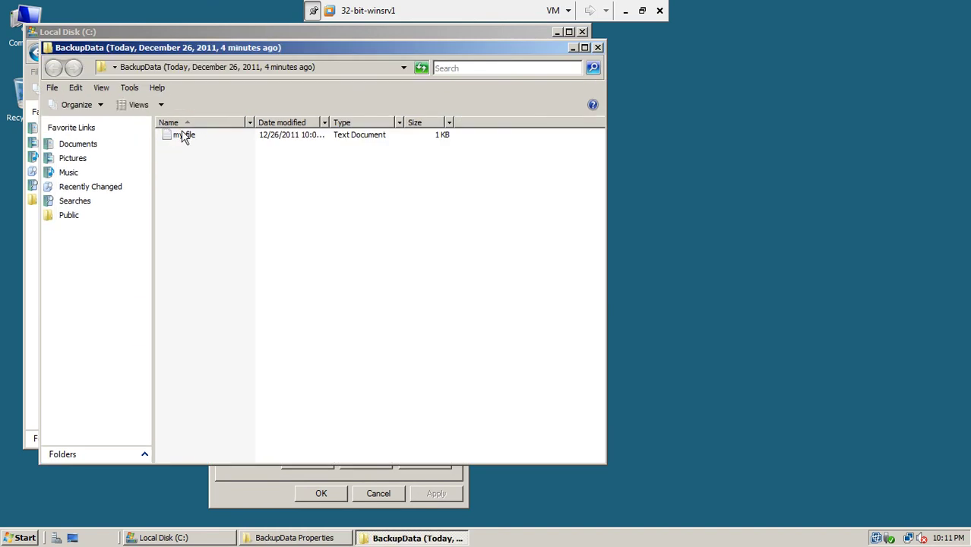
# Step: Copy my file from the BackupData shadow copy to the desktop and check the copied file's contents
pyautogui.click(183, 140)
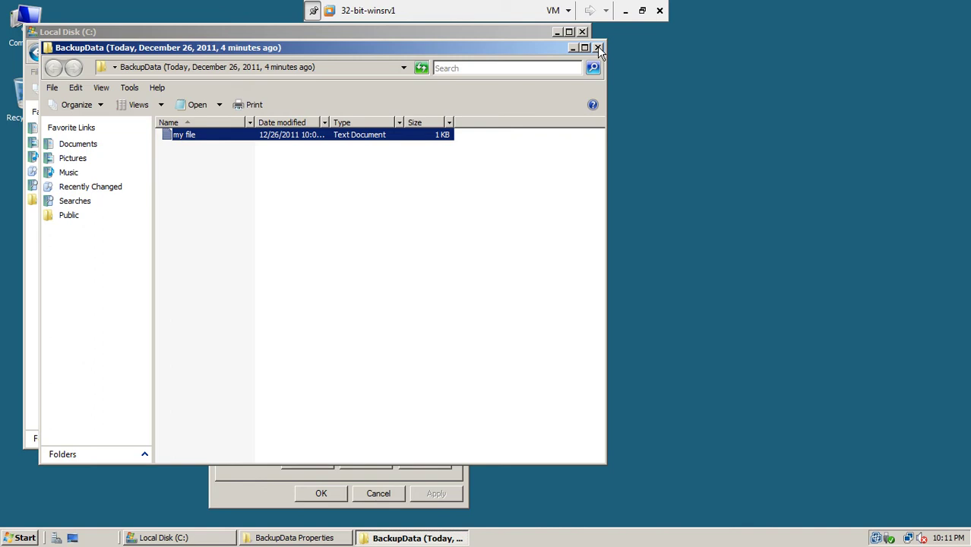
pyautogui.rightClick(186, 135)
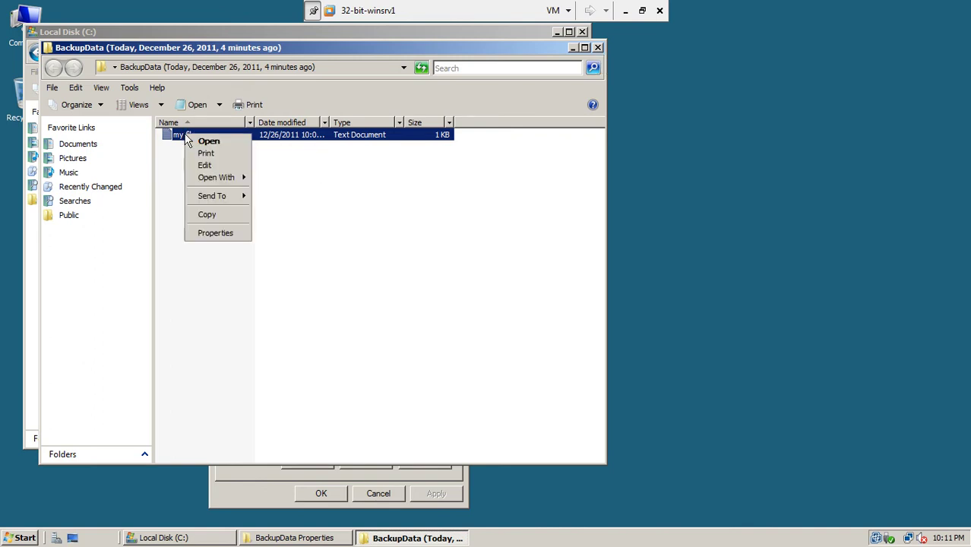
pyautogui.click(206, 214)
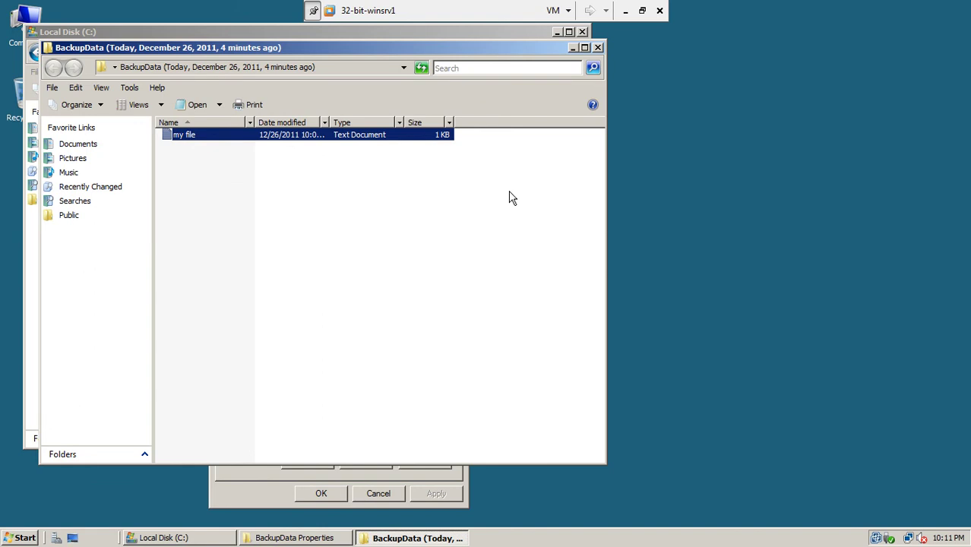
pyautogui.click(598, 48)
pyautogui.rightClick(646, 109)
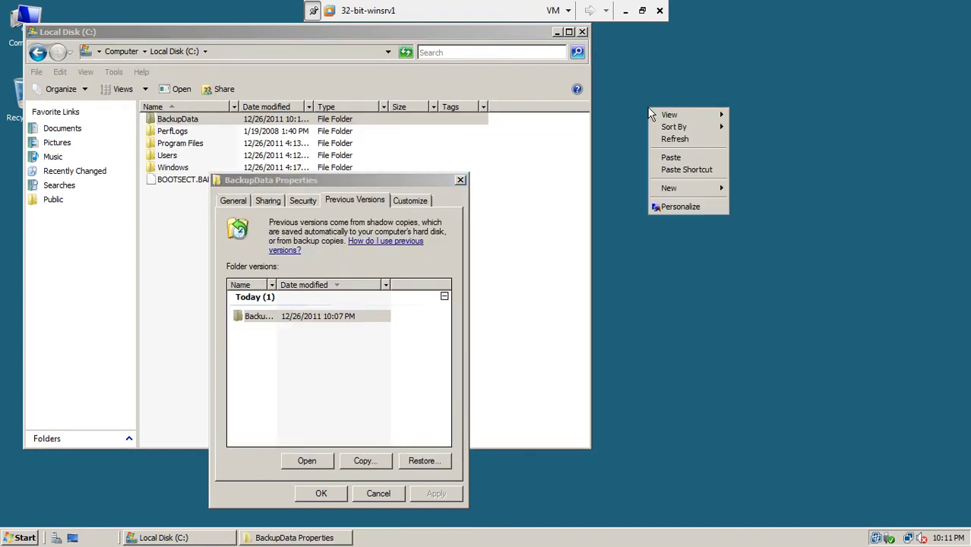
pyautogui.click(671, 157)
pyautogui.click(582, 31)
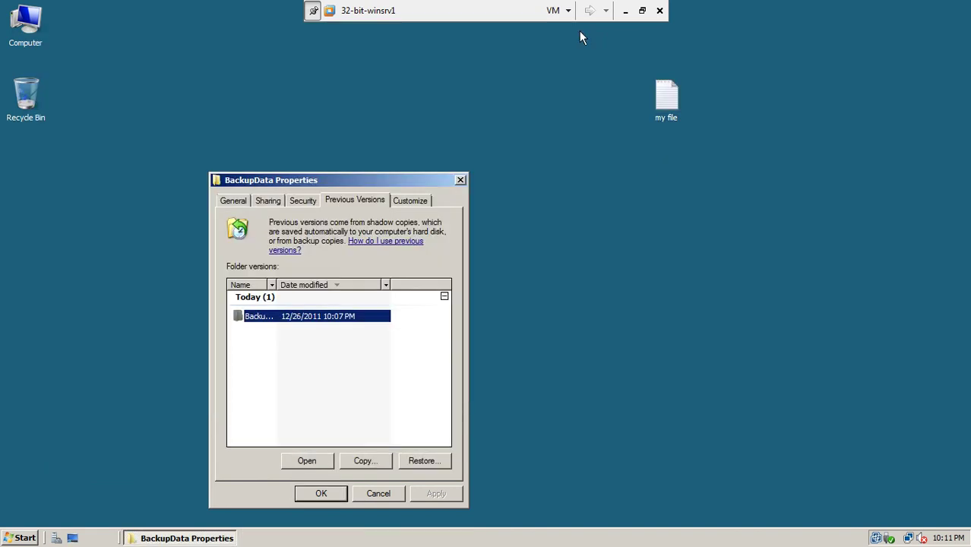
pyautogui.doubleClick(664, 90)
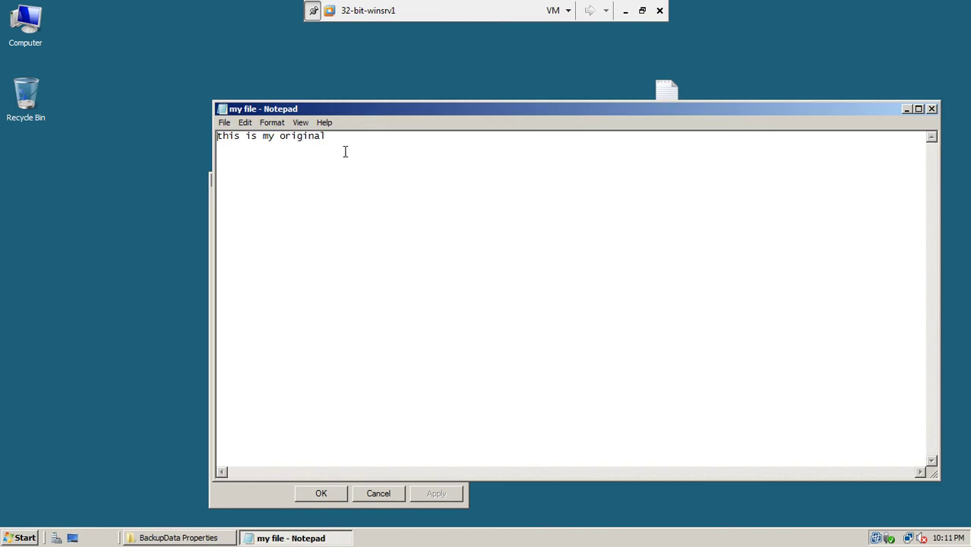
pyautogui.click(930, 108)
# Step: Move the desktop copy of my file to the Recycle Bin and cancel the BackupData properties
pyautogui.click(663, 98)
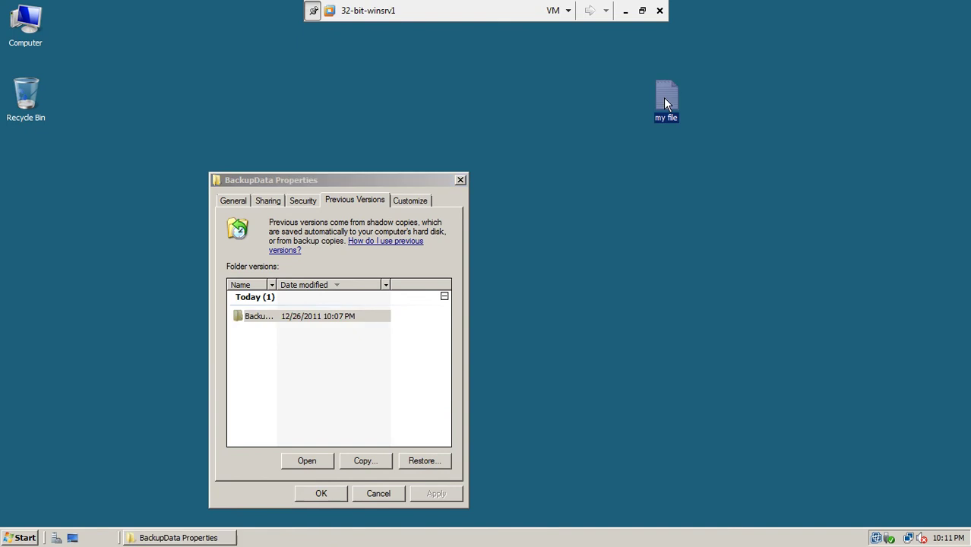
pyautogui.press('Delete')
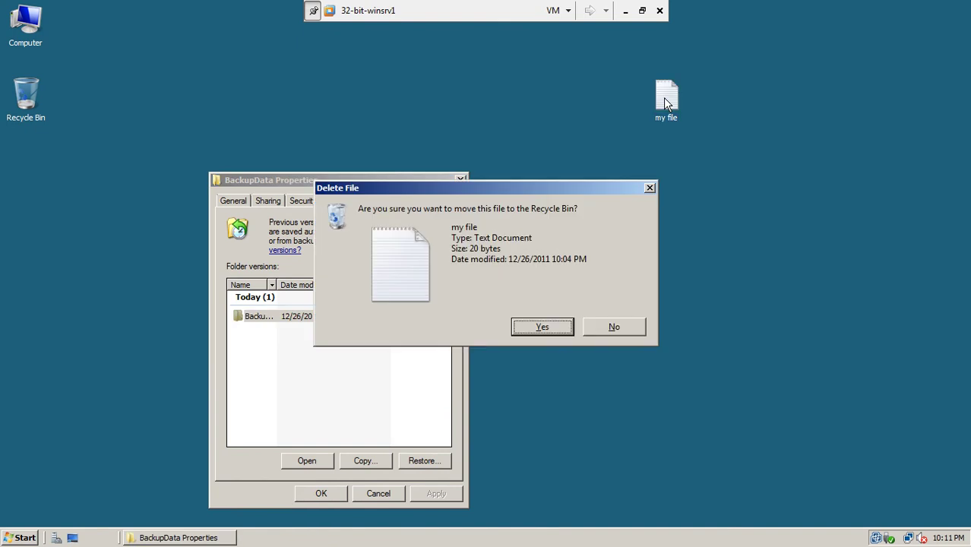
pyautogui.click(543, 328)
pyautogui.click(394, 492)
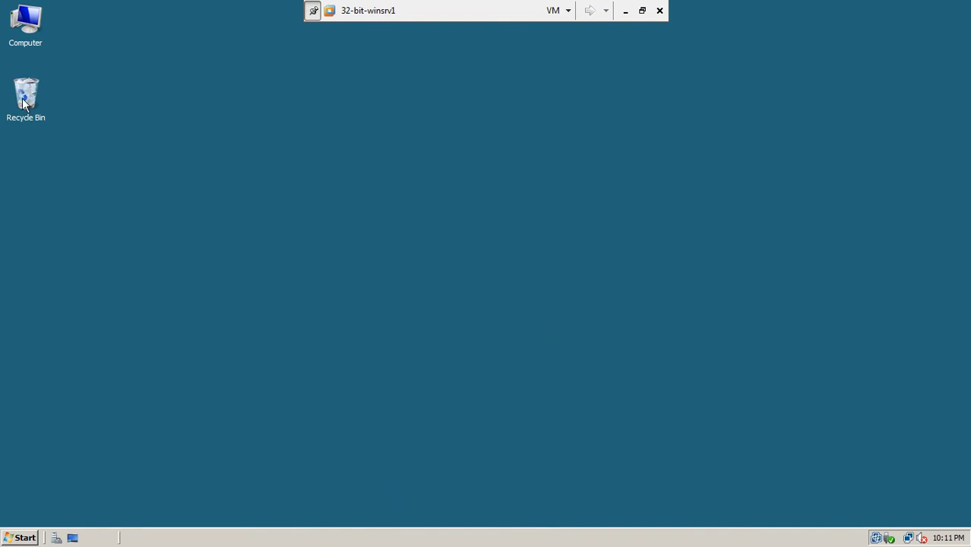
# Step: Permanently delete the BackupData folder from Local Disk (C:), bypassing the Recycle Bin, and close the folder window
pyautogui.doubleClick(25, 21)
pyautogui.click(204, 140)
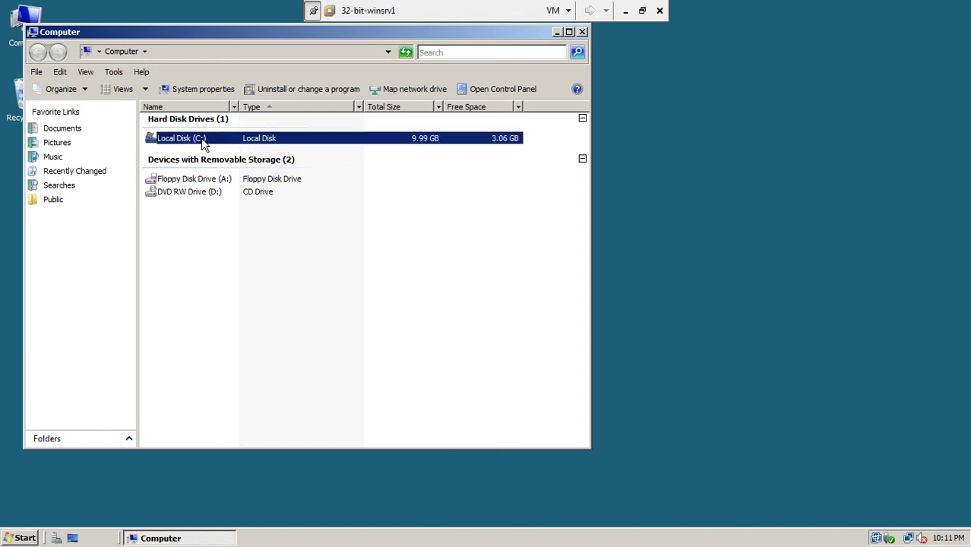
pyautogui.doubleClick(204, 142)
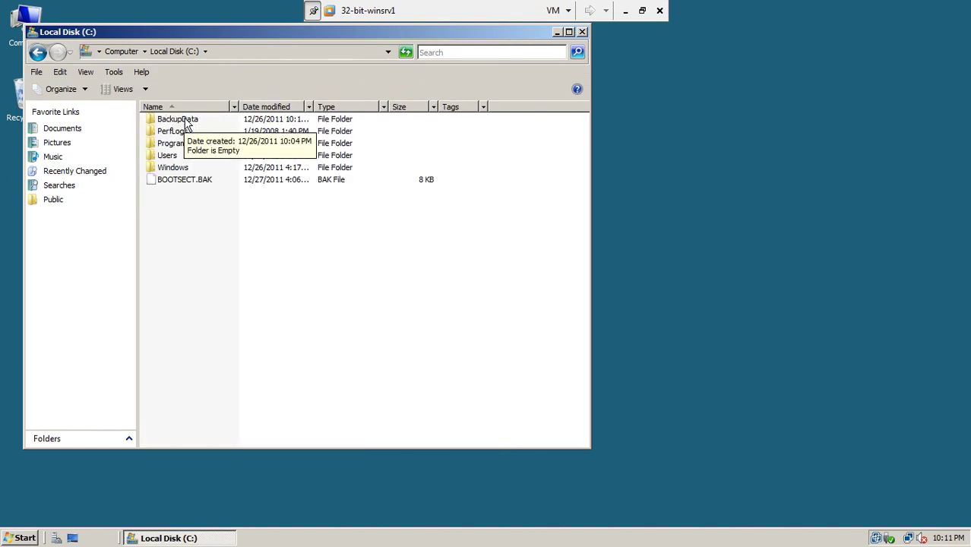
pyautogui.click(187, 121)
pyautogui.hotkey('shift', 'Delete')
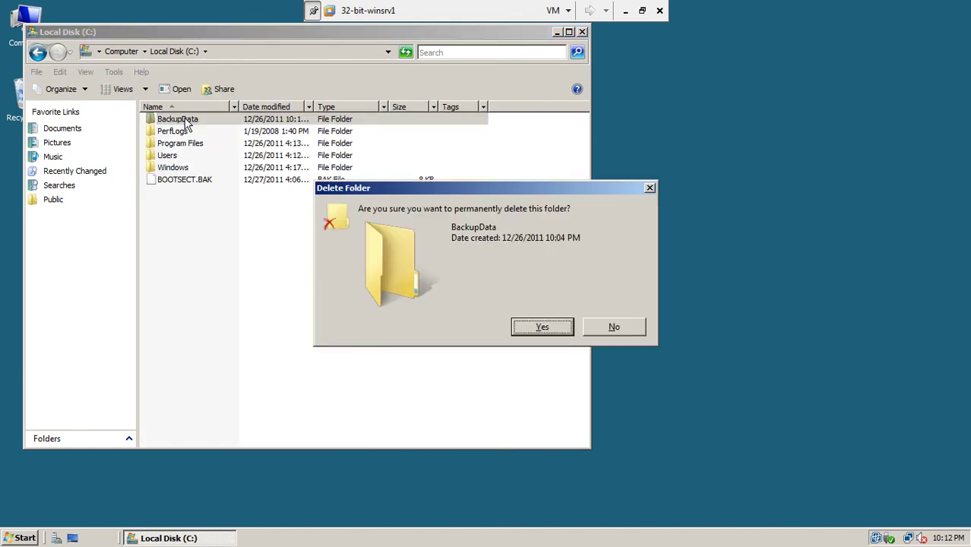
pyautogui.press('Return')
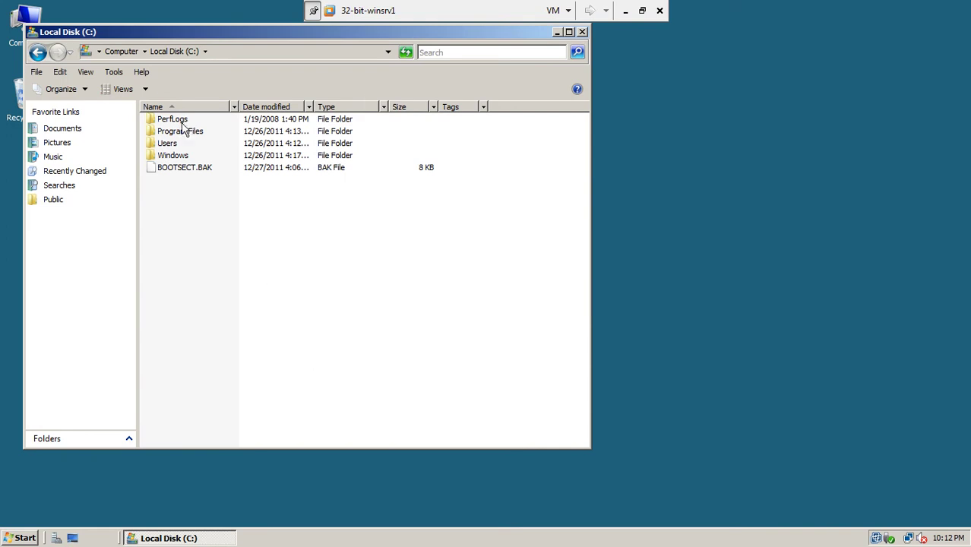
pyautogui.click(582, 31)
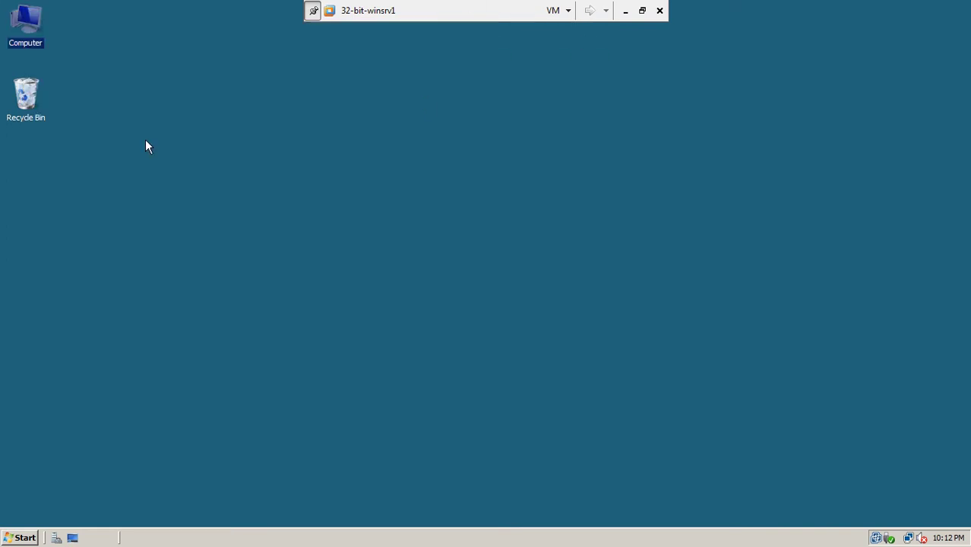
# Step: Open the C$ previous version from 12/26/2011 10:07 PM for Local Disk (C:)
pyautogui.doubleClick(36, 34)
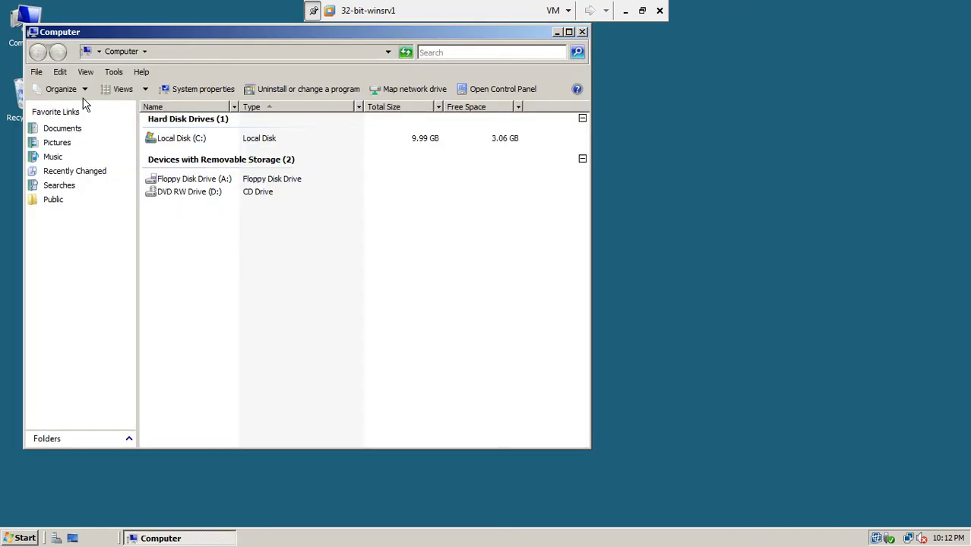
pyautogui.rightClick(168, 145)
pyautogui.click(191, 208)
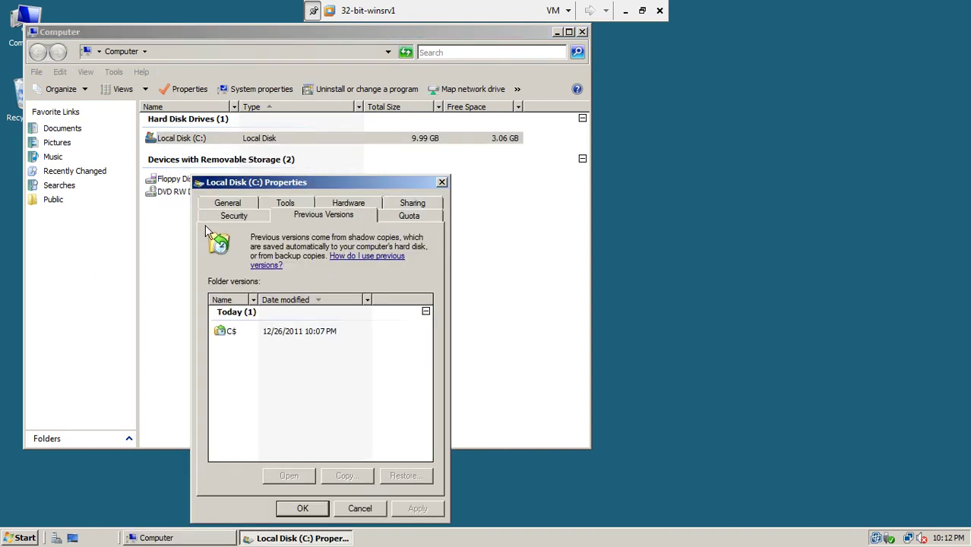
pyautogui.click(232, 330)
pyautogui.doubleClick(247, 334)
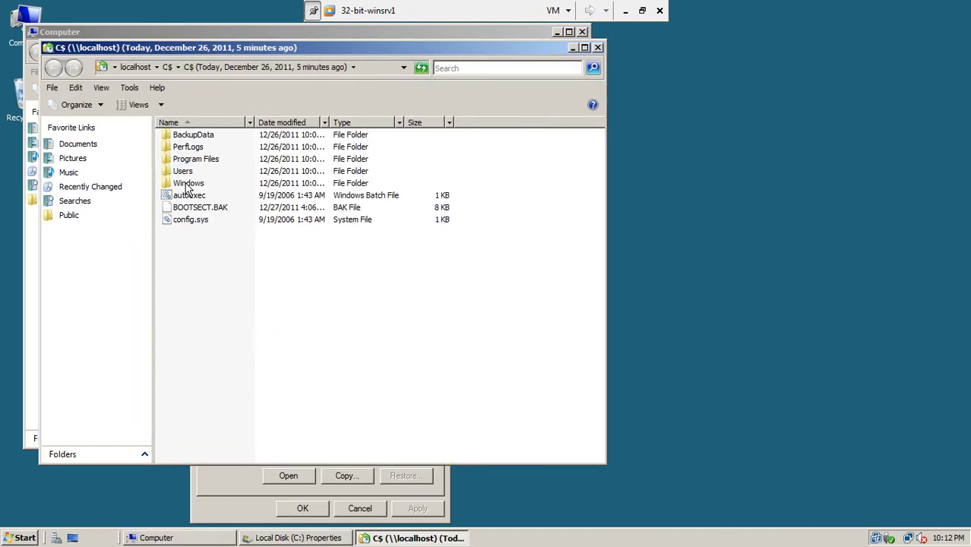
# Step: Copy the BackupData folder from the C$ shadow copy back into Local Disk (C:), cancelling the drive properties along the way
pyautogui.rightClick(207, 141)
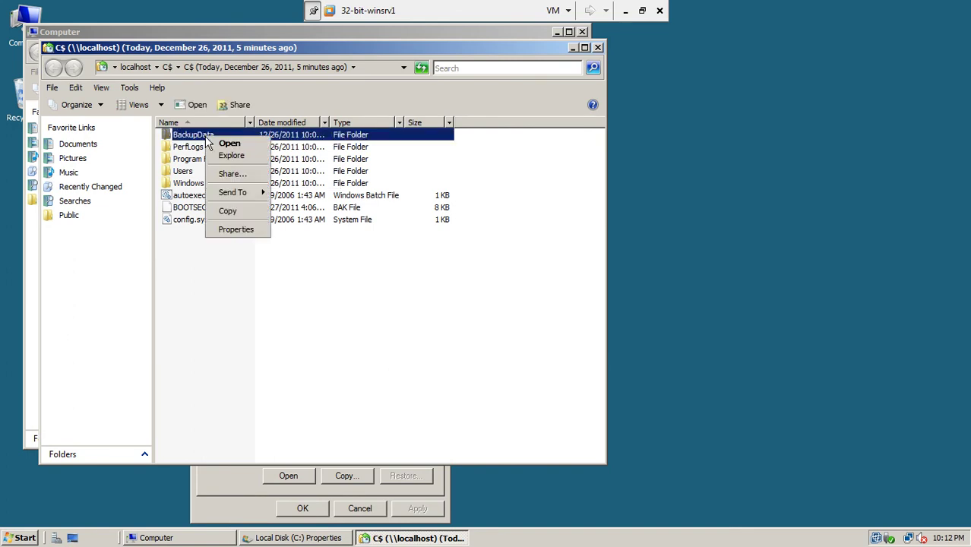
pyautogui.click(227, 213)
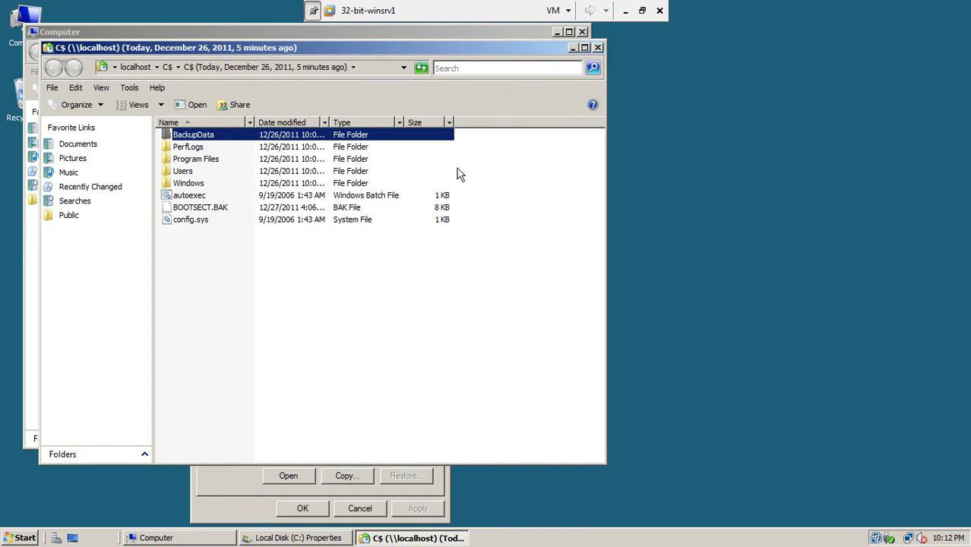
pyautogui.click(596, 48)
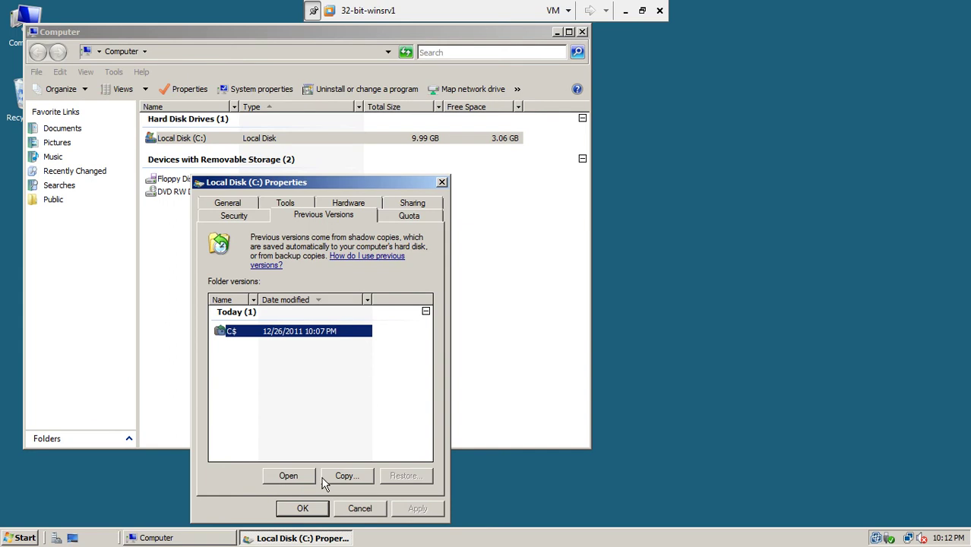
pyautogui.click(361, 509)
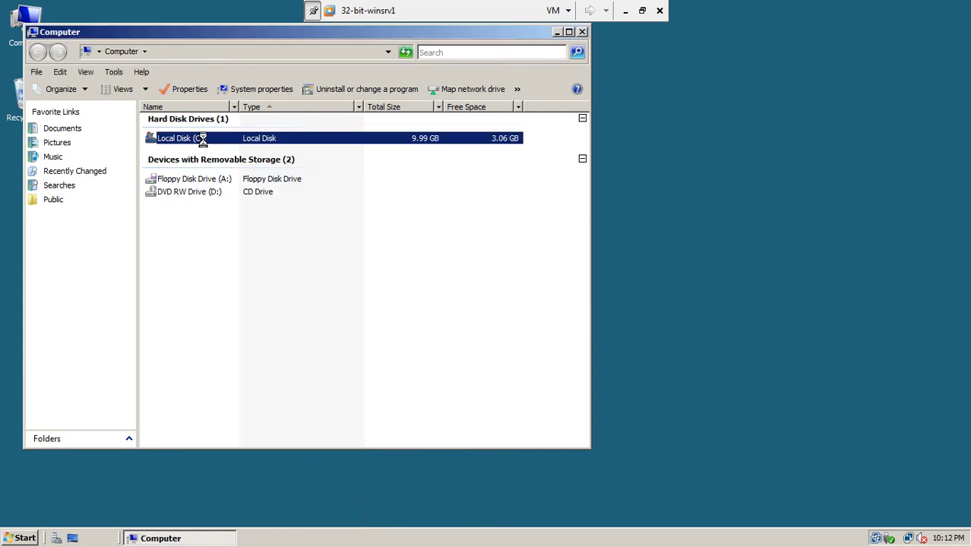
pyautogui.doubleClick(203, 138)
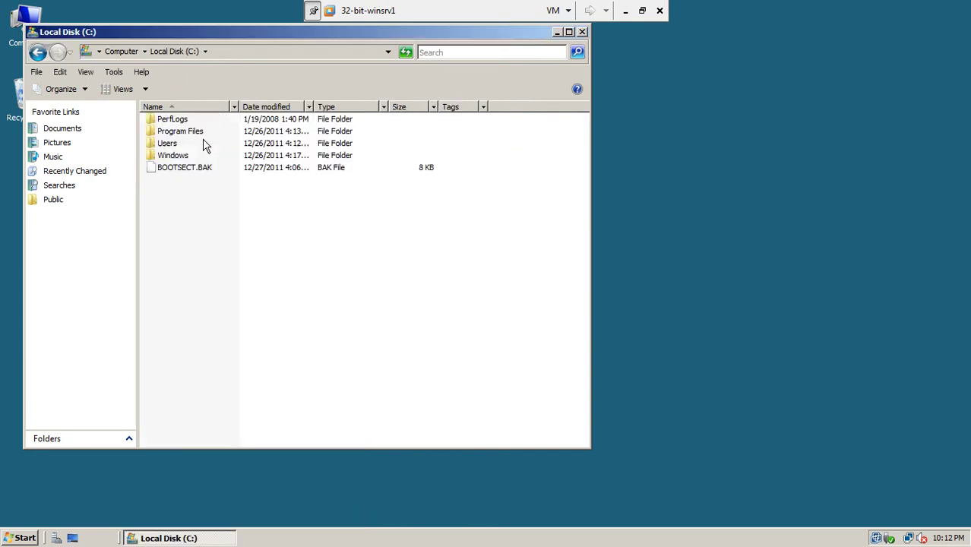
pyautogui.rightClick(221, 236)
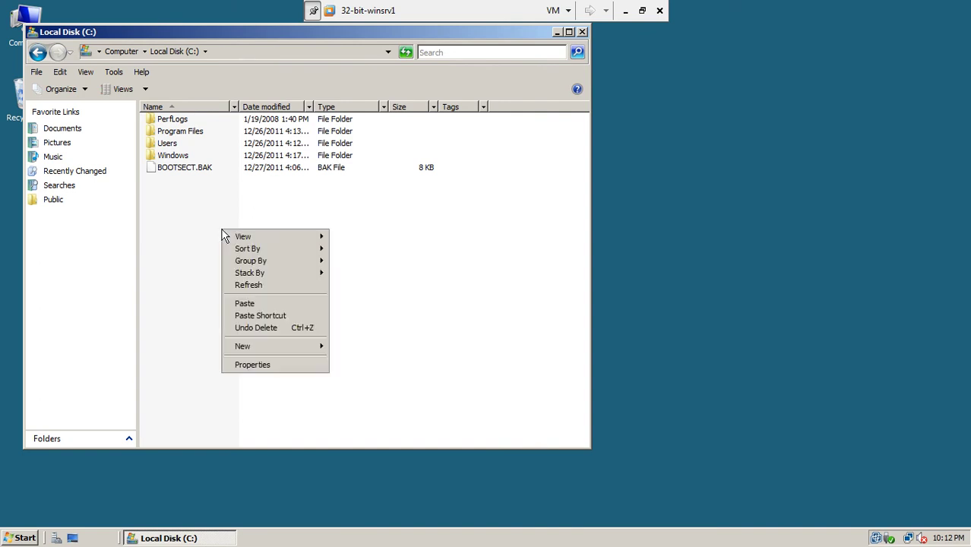
pyautogui.click(261, 306)
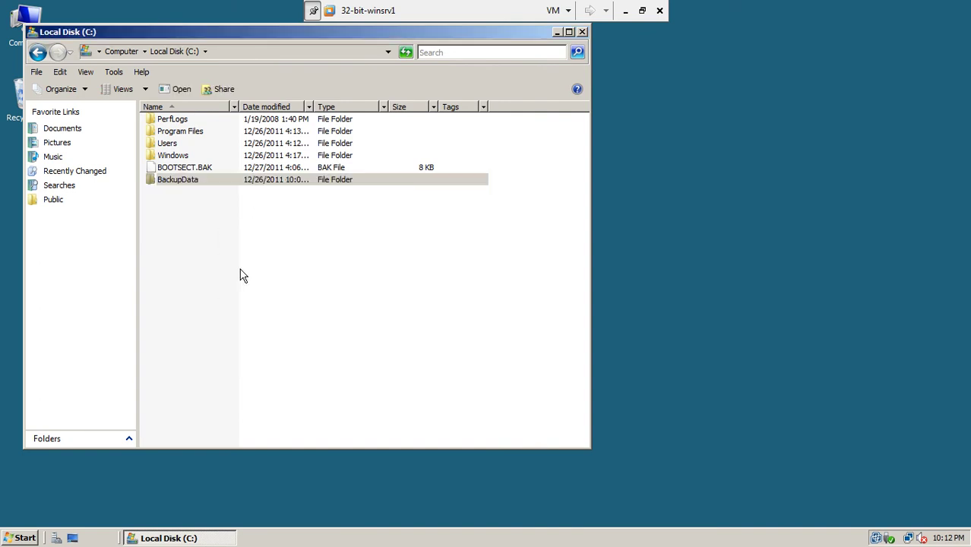
pyautogui.click(238, 274)
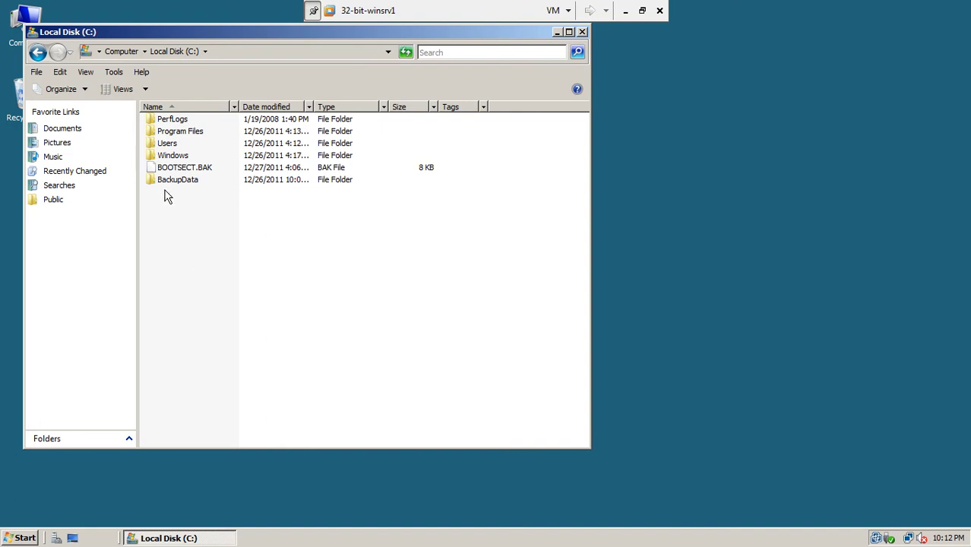
# Step: Check the contents of my file in the restored BackupData folder, close it and go back to Local Disk (C:)
pyautogui.moveTo(180, 181)
pyautogui.doubleClick(185, 181)
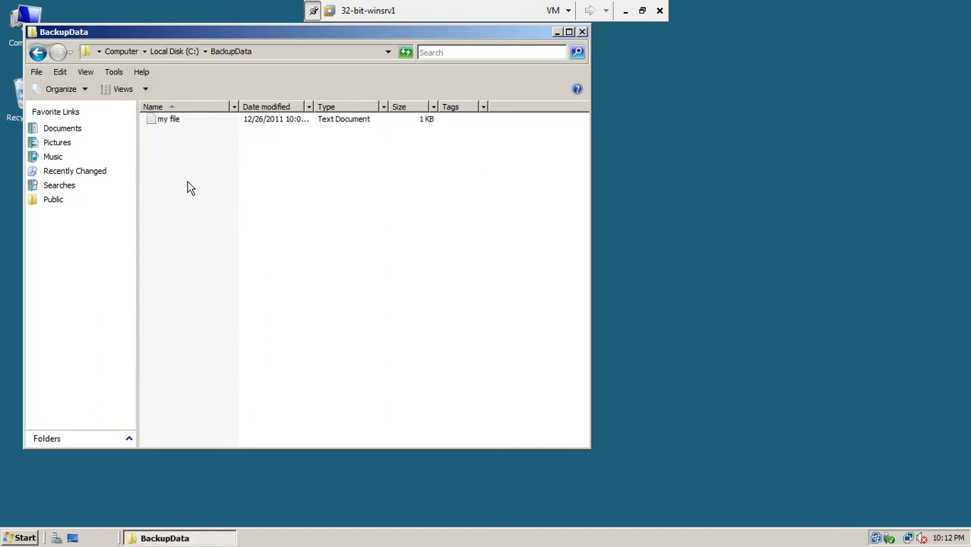
pyautogui.doubleClick(170, 122)
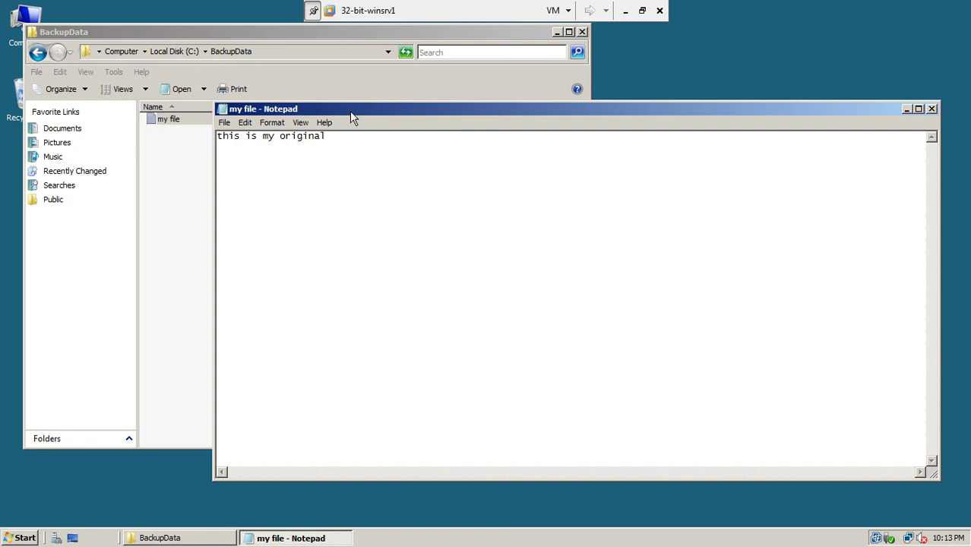
pyautogui.click(932, 110)
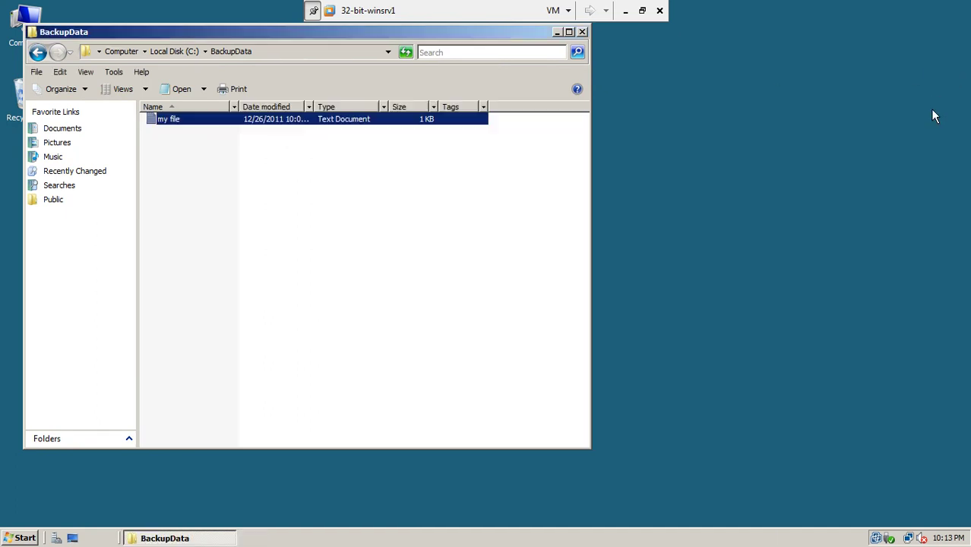
pyautogui.click(36, 57)
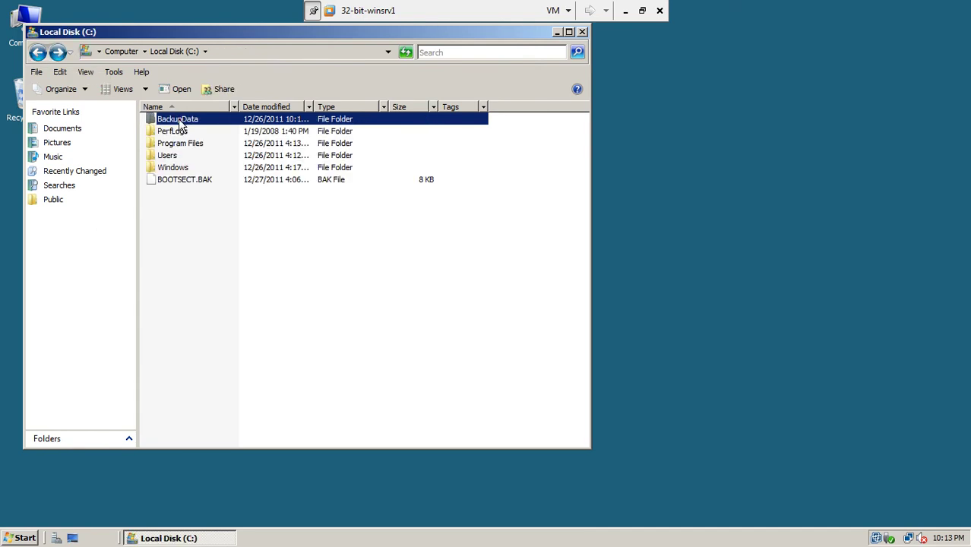
# Step: Check the general properties of the BackupData folder and of Local Disk (C:), closing each dialog without applying anything
pyautogui.rightClick(179, 119)
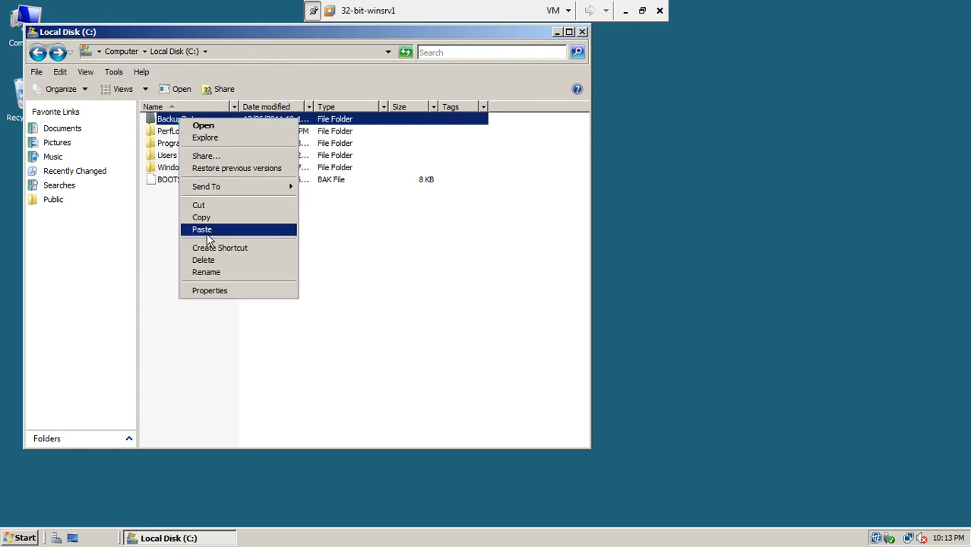
pyautogui.click(210, 291)
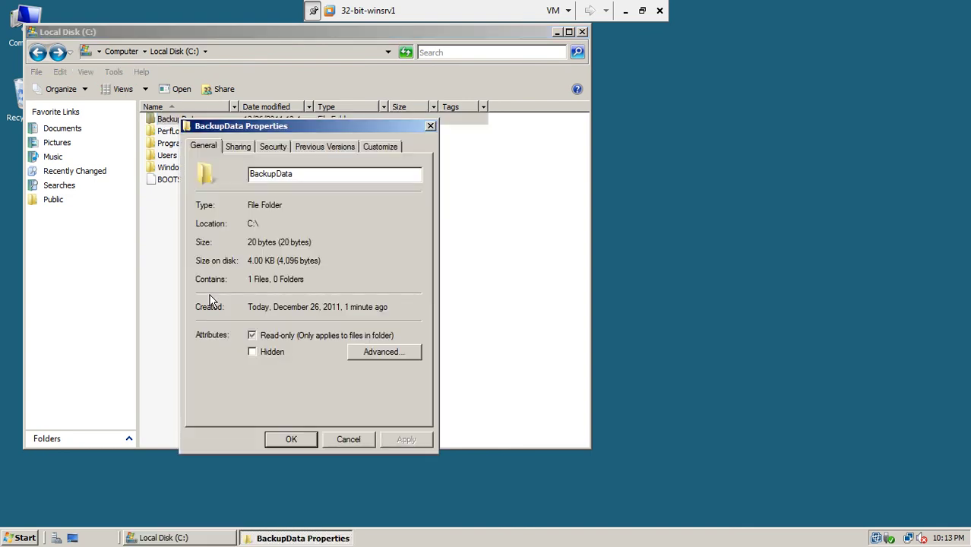
pyautogui.click(347, 439)
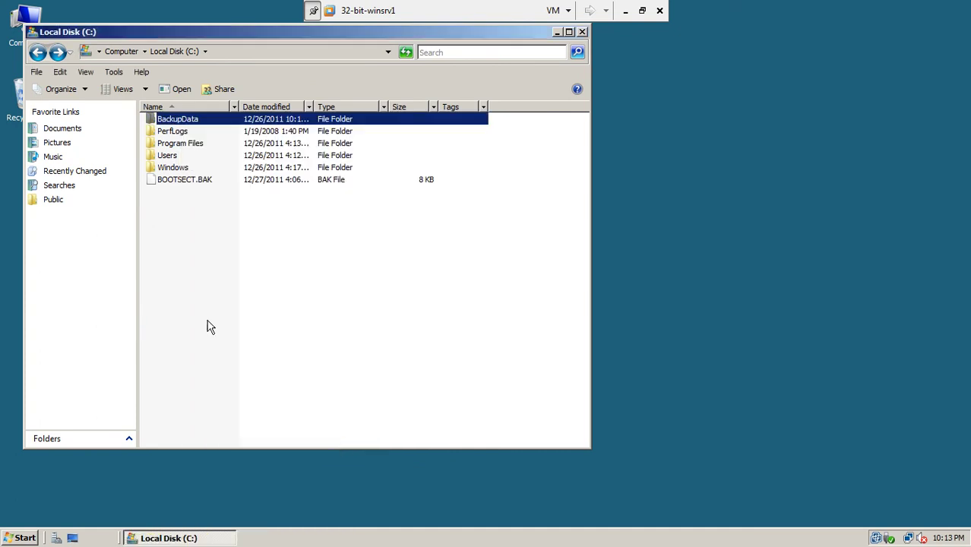
pyautogui.click(38, 51)
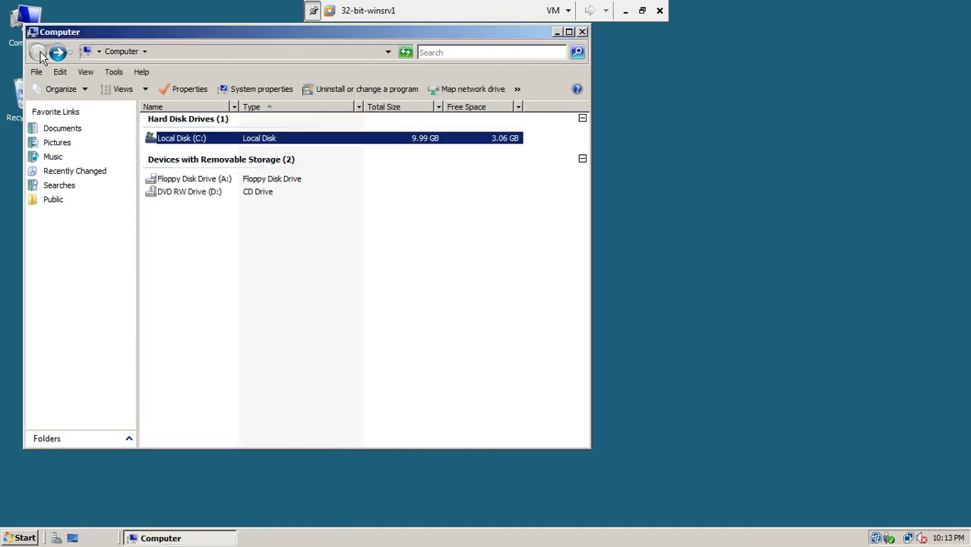
pyautogui.rightClick(171, 138)
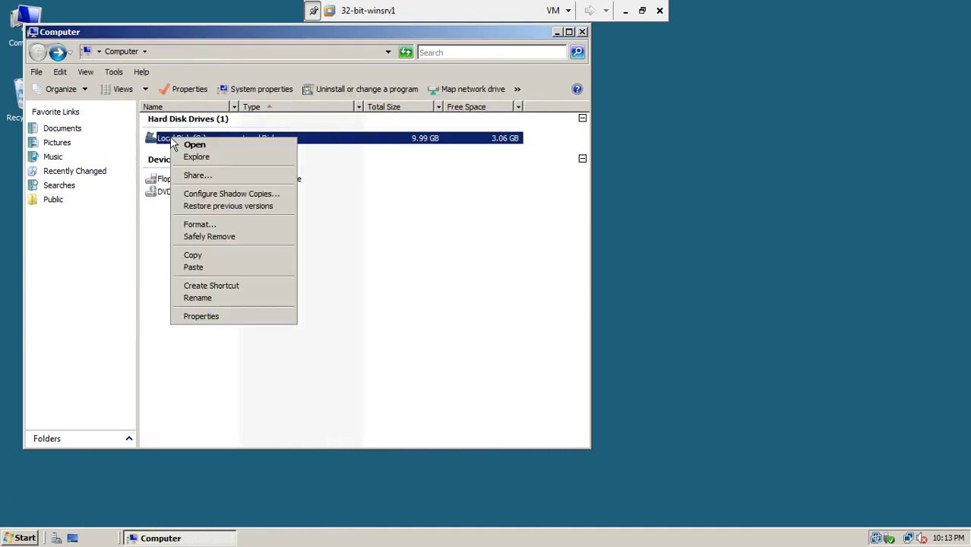
pyautogui.click(202, 316)
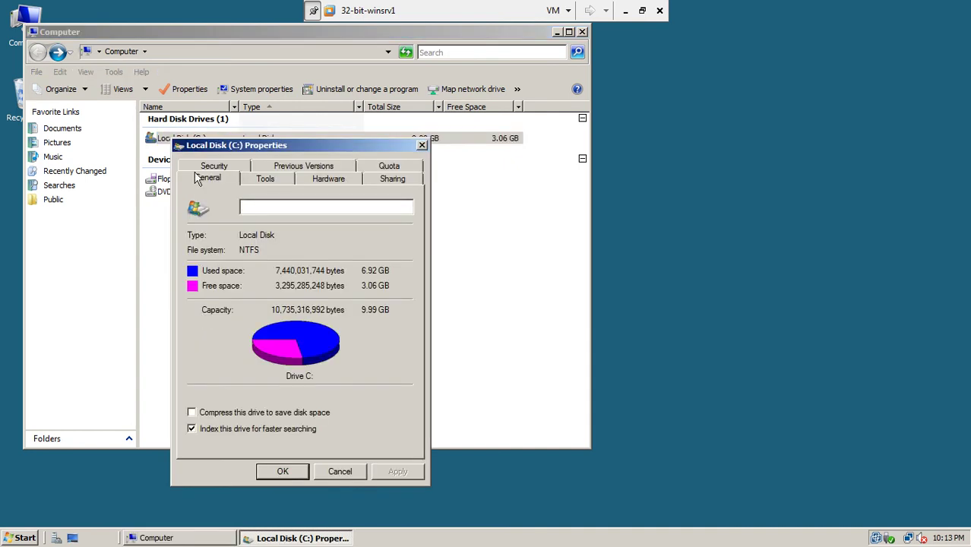
pyautogui.click(422, 145)
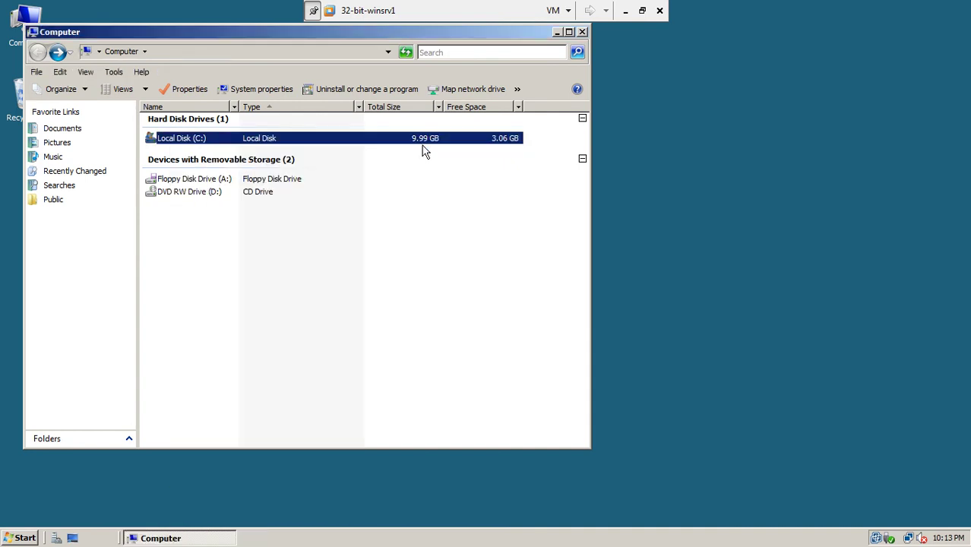
# Step: Review the shadow copy configuration of Local Disk (C:), granting permission to open it, and close the Computer window
pyautogui.rightClick(202, 144)
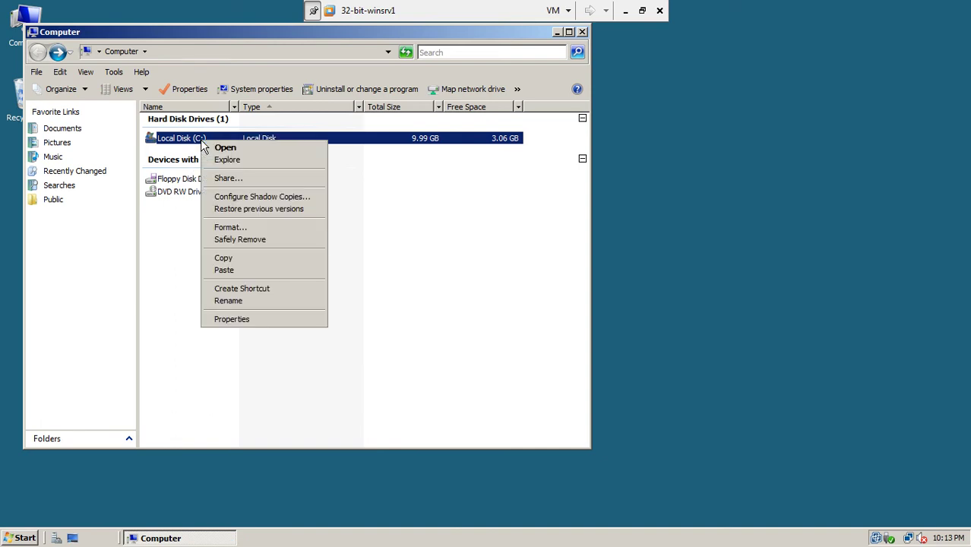
pyautogui.click(243, 197)
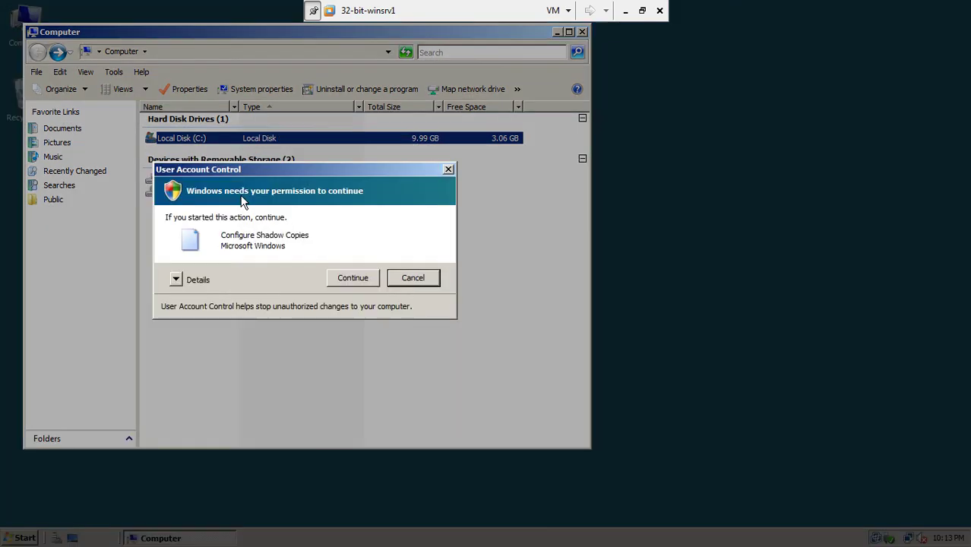
pyautogui.click(351, 279)
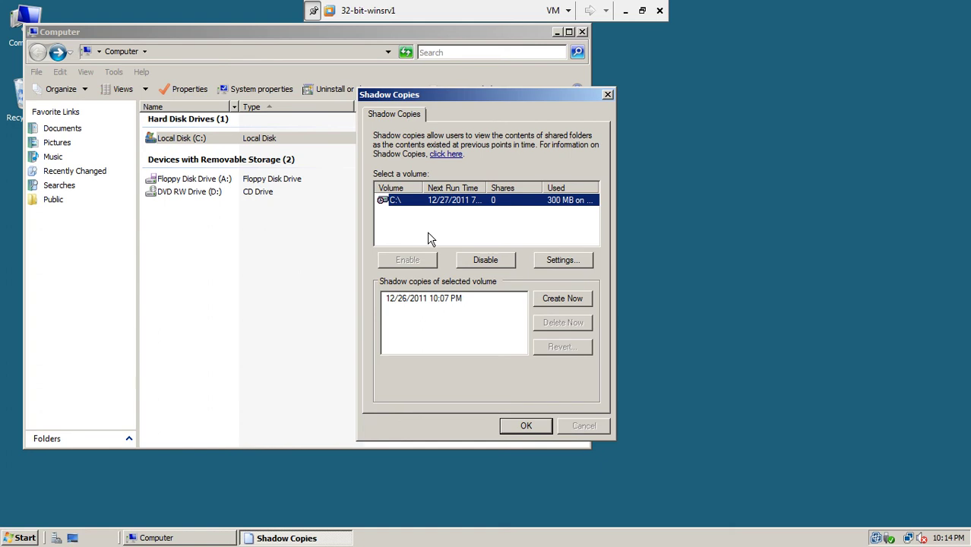
pyautogui.click(526, 425)
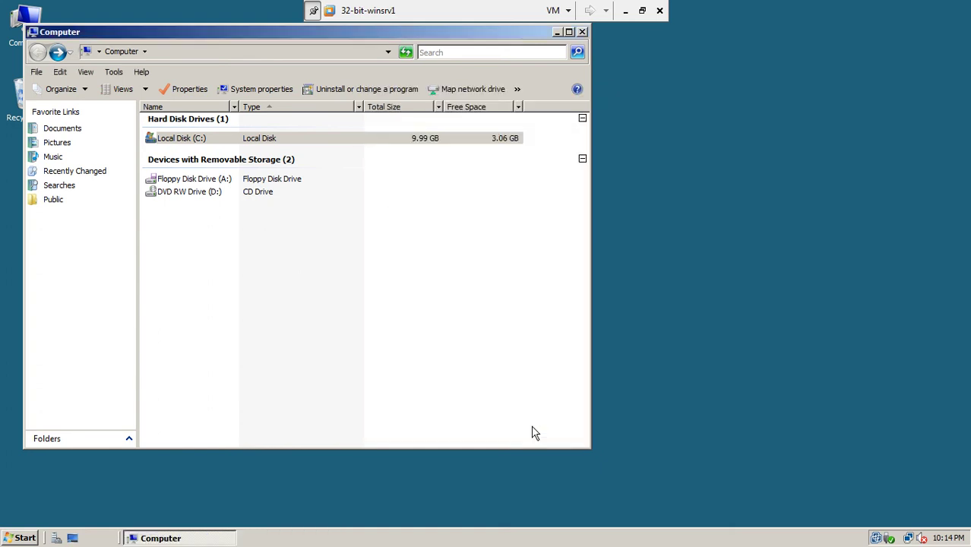
pyautogui.click(392, 181)
pyautogui.click(582, 32)
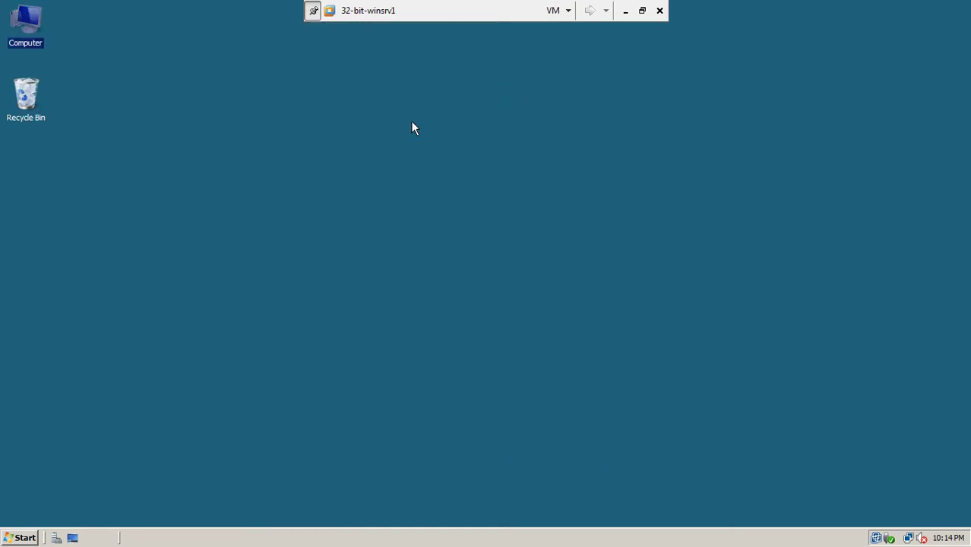
# Step: Refresh the desktop and empty the Recycle Bin, permanently deleting my file from it
pyautogui.rightClick(381, 130)
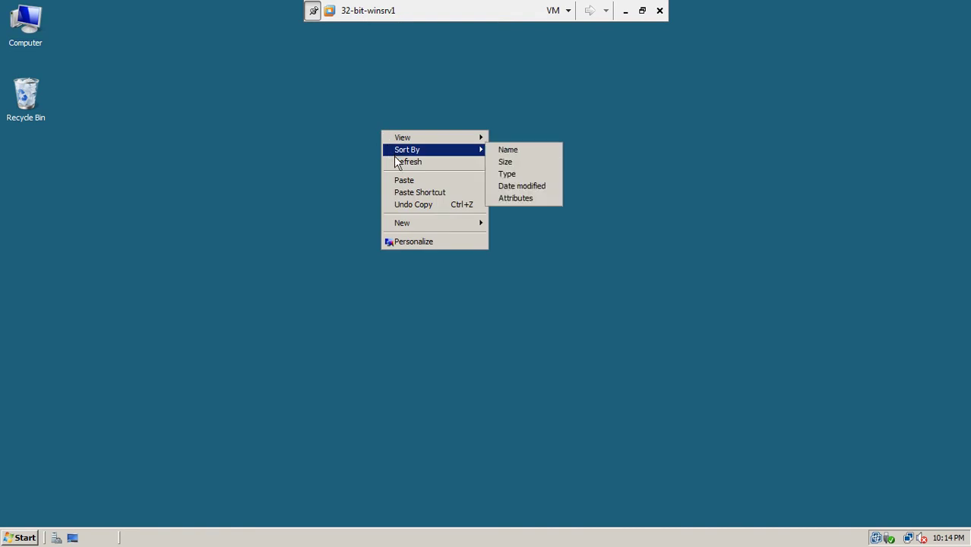
pyautogui.click(396, 162)
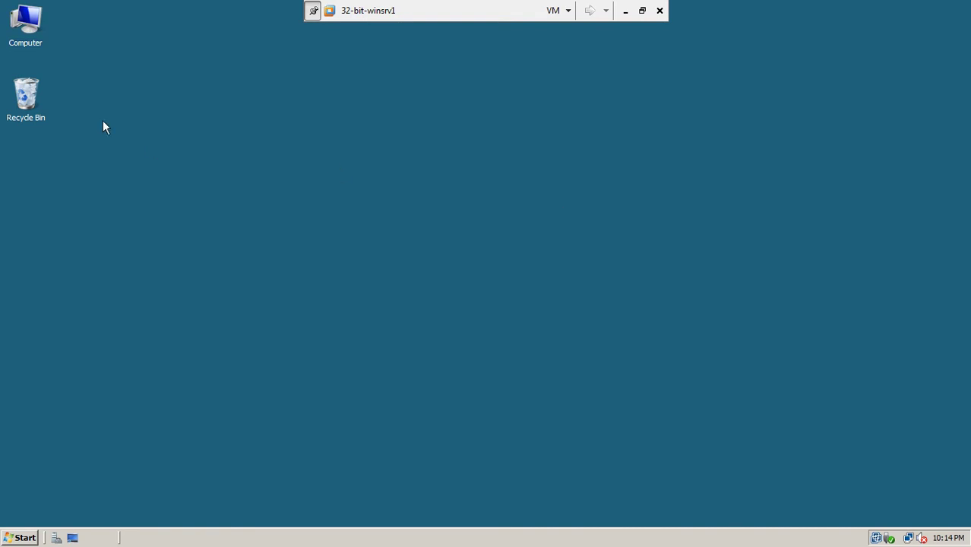
pyautogui.rightClick(33, 102)
pyautogui.click(51, 131)
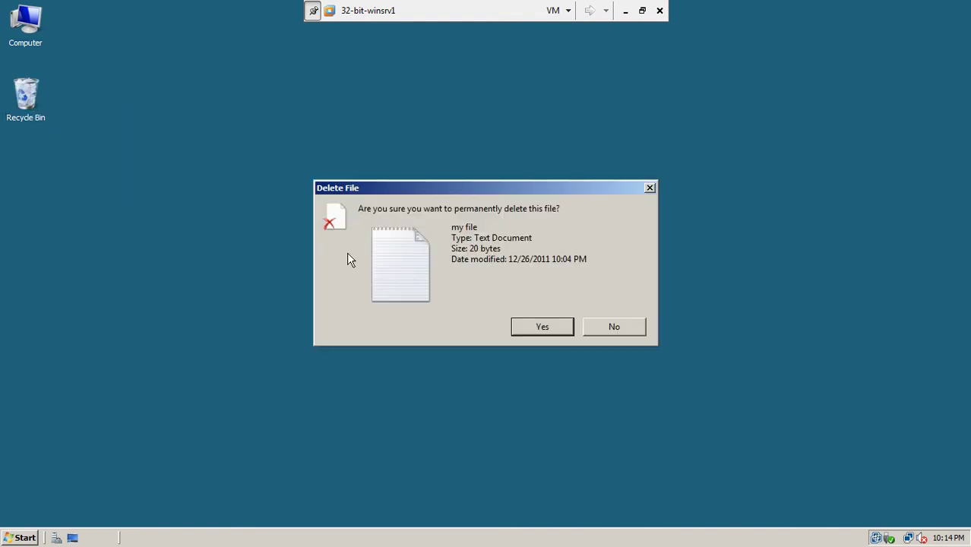
pyautogui.click(563, 326)
# Step: Open Server Manager and go to the server's Features page
pyautogui.click(57, 538)
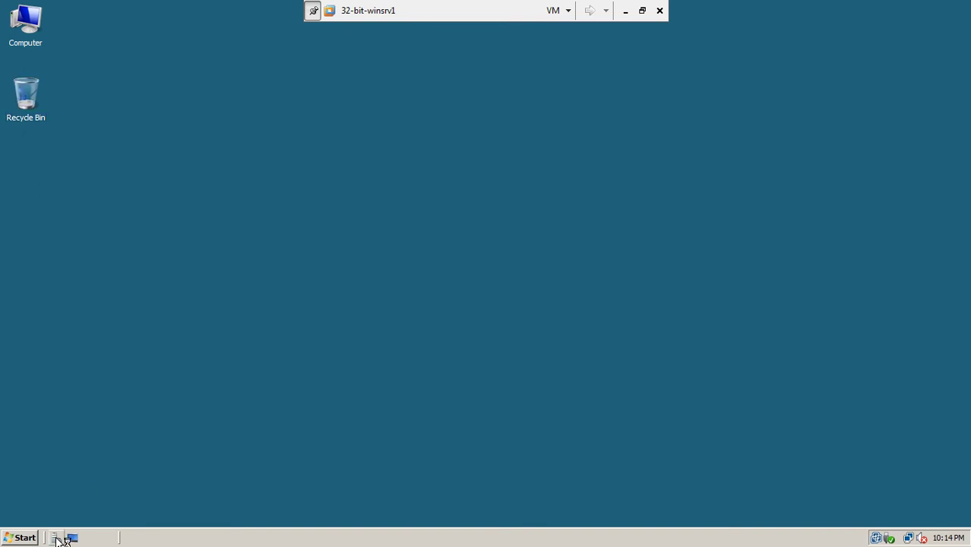
pyautogui.click(199, 486)
pyautogui.rightClick(445, 232)
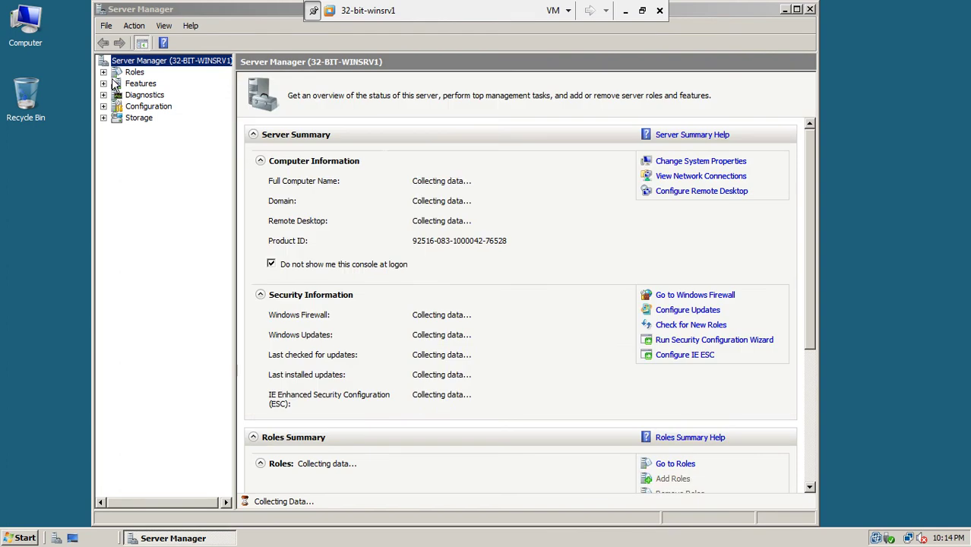
pyautogui.click(127, 84)
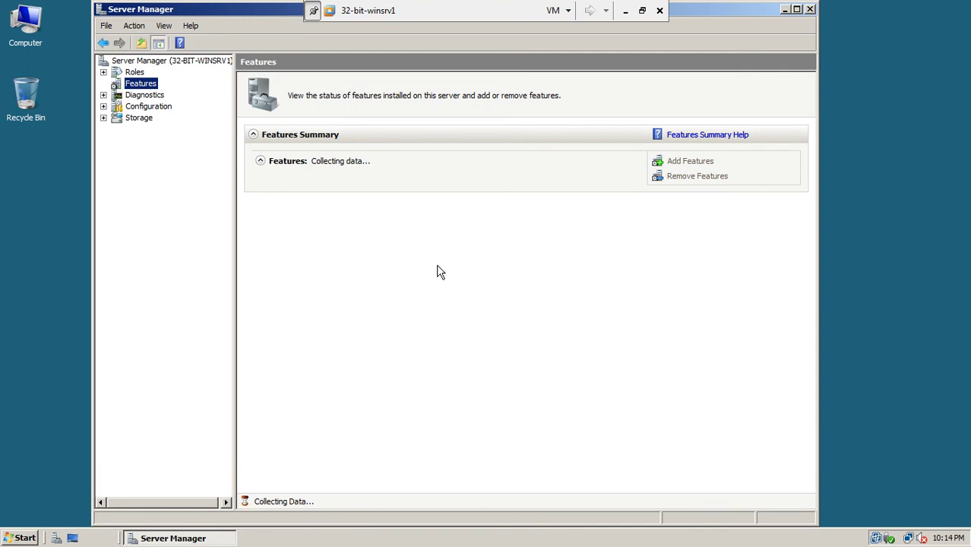
# Step: Switch to the host desktop, view the WinSrv2 virtual machine, and return to 32-bit-winsrv1 in full screen
pyautogui.click(625, 11)
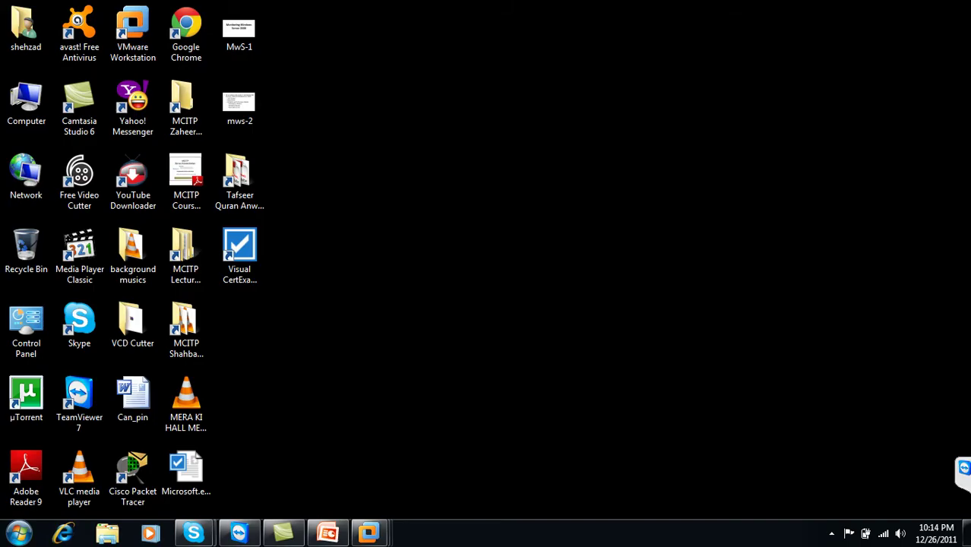
pyautogui.click(831, 533)
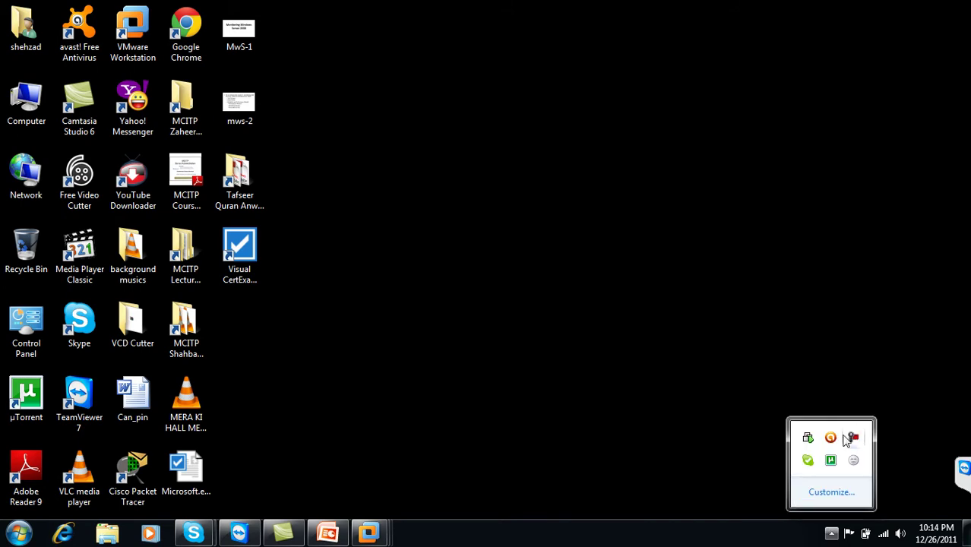
pyautogui.click(368, 532)
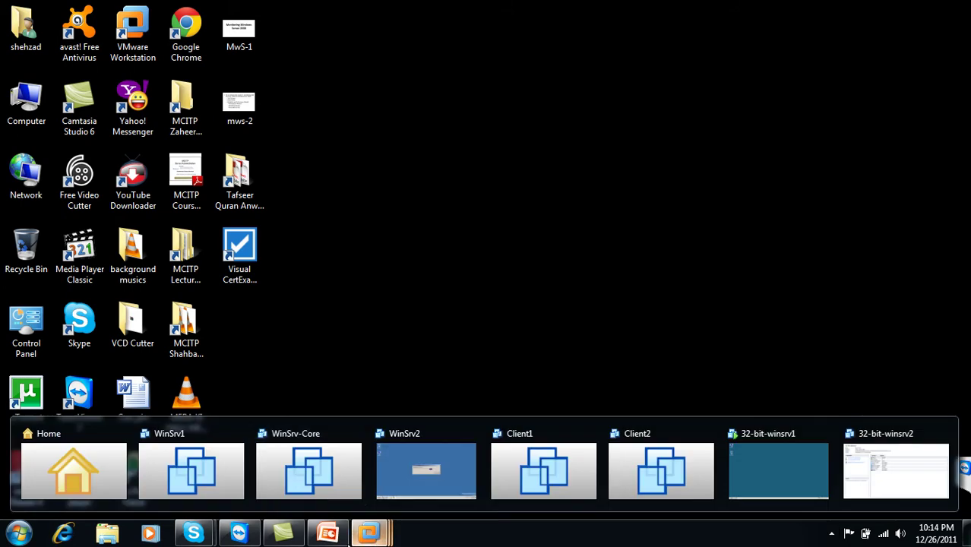
pyautogui.click(405, 464)
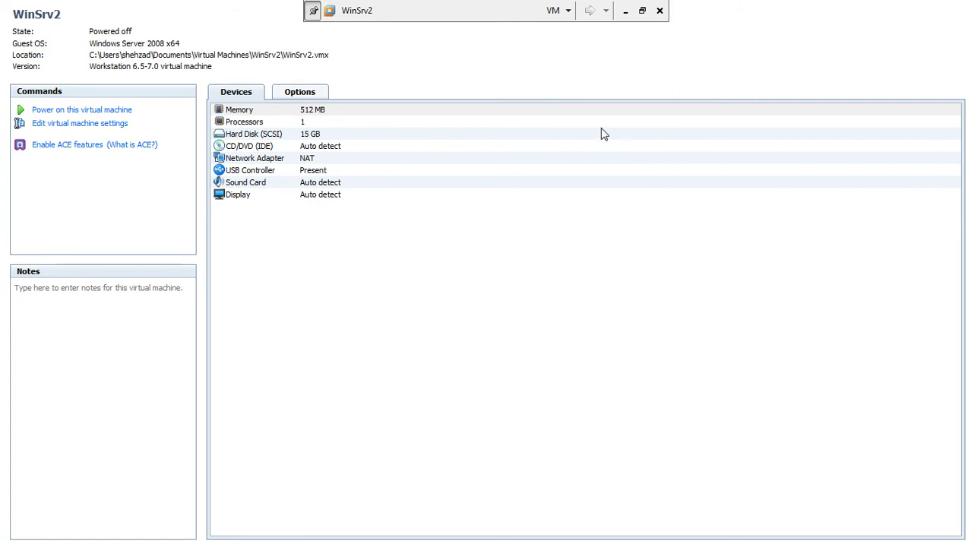
pyautogui.click(644, 11)
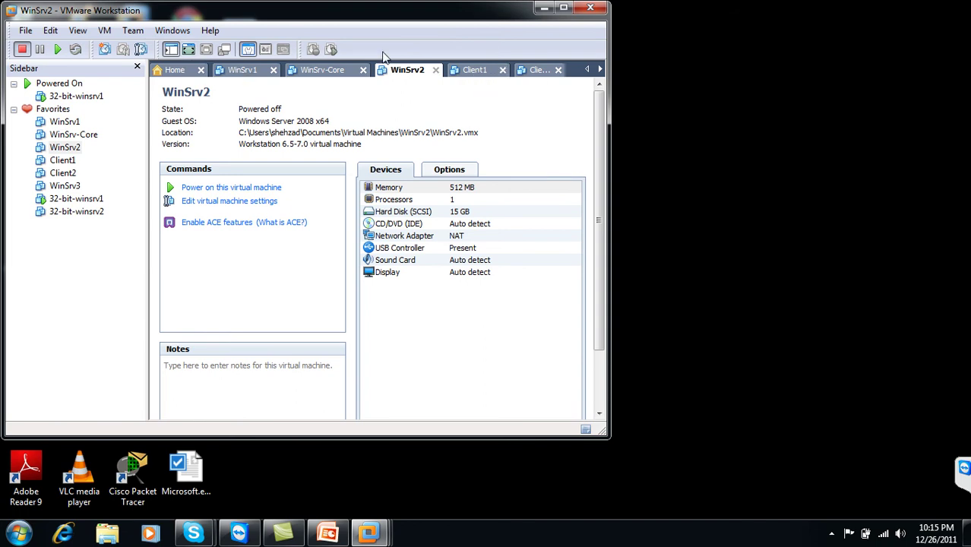
pyautogui.click(563, 7)
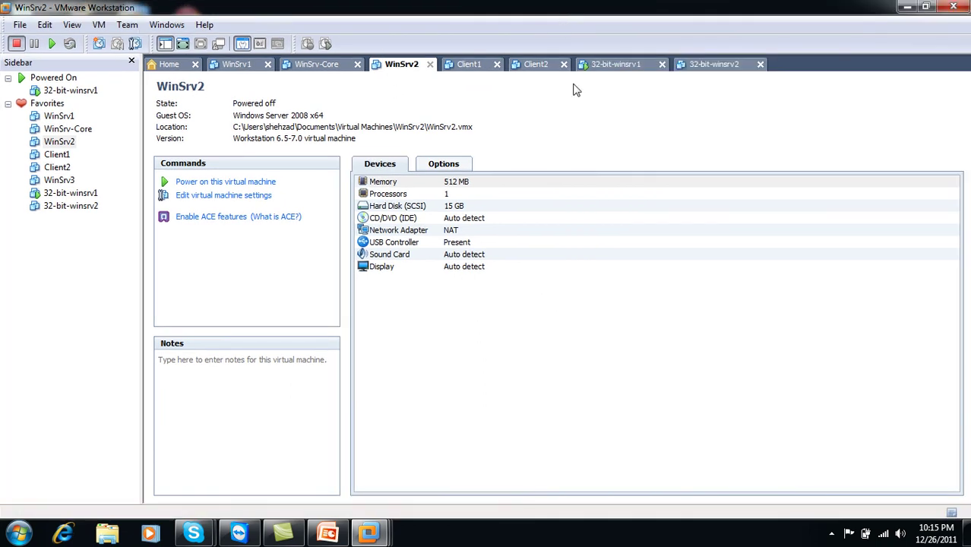
pyautogui.click(632, 67)
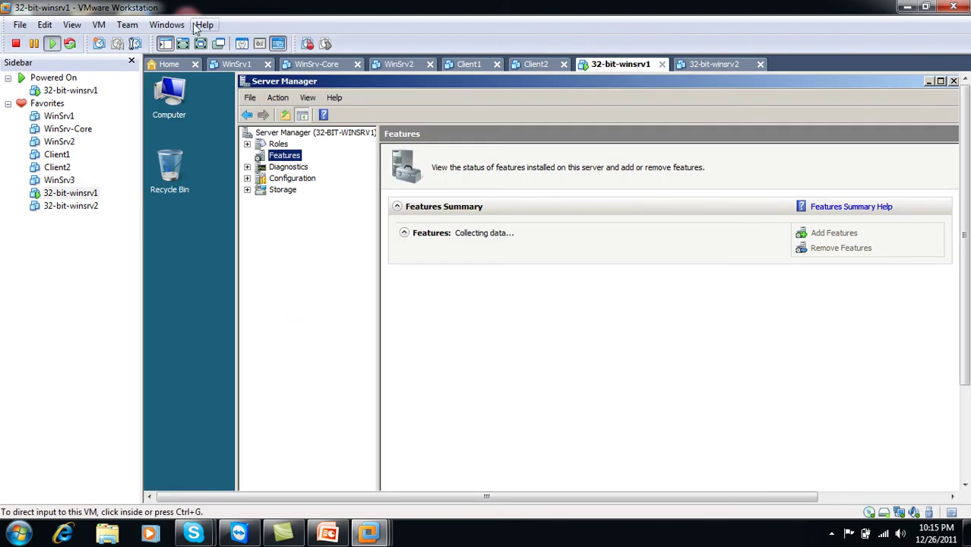
pyautogui.click(201, 44)
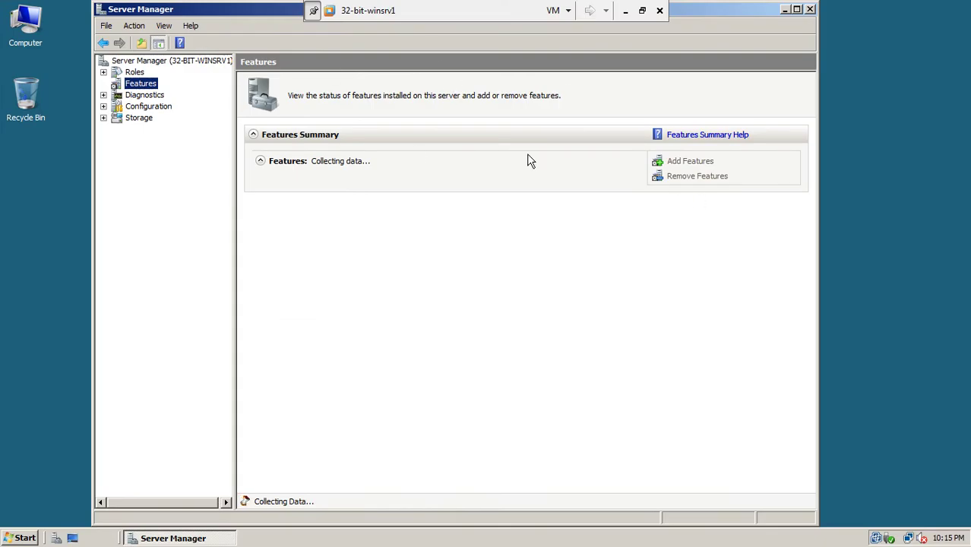
# Step: Move the Server Manager window lower on the desktop and start the Add Features Wizard from the Features page
pyautogui.moveTo(741, 32); pyautogui.dragTo(742, 70)
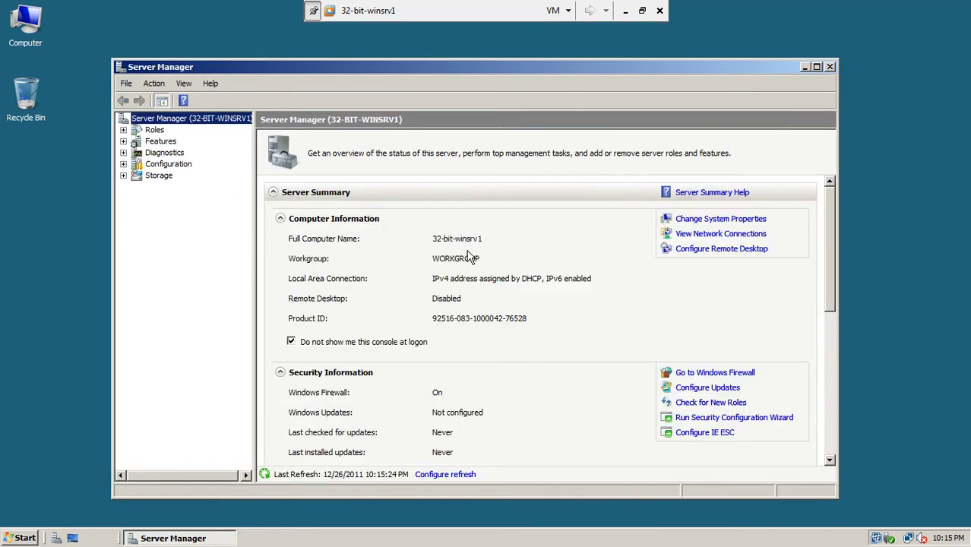
pyautogui.click(161, 142)
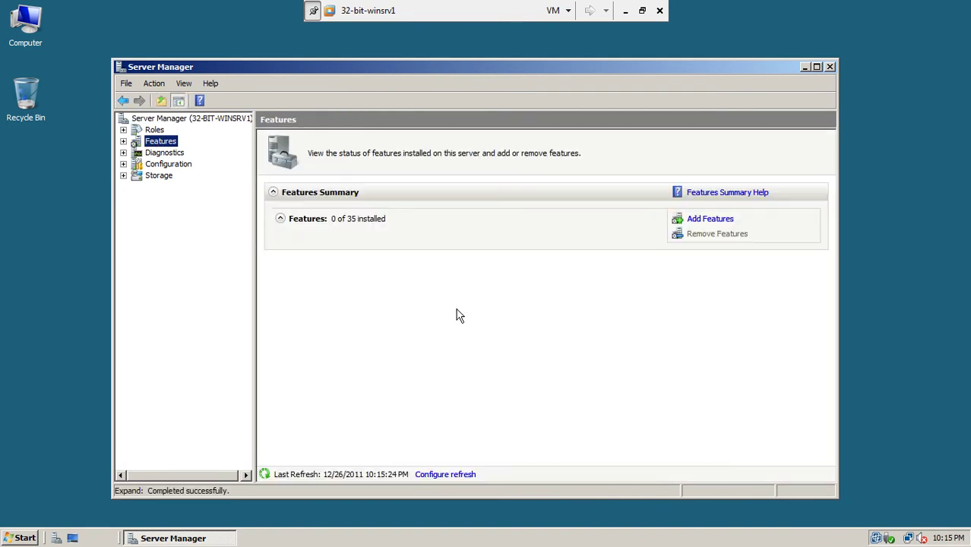
pyautogui.click(705, 220)
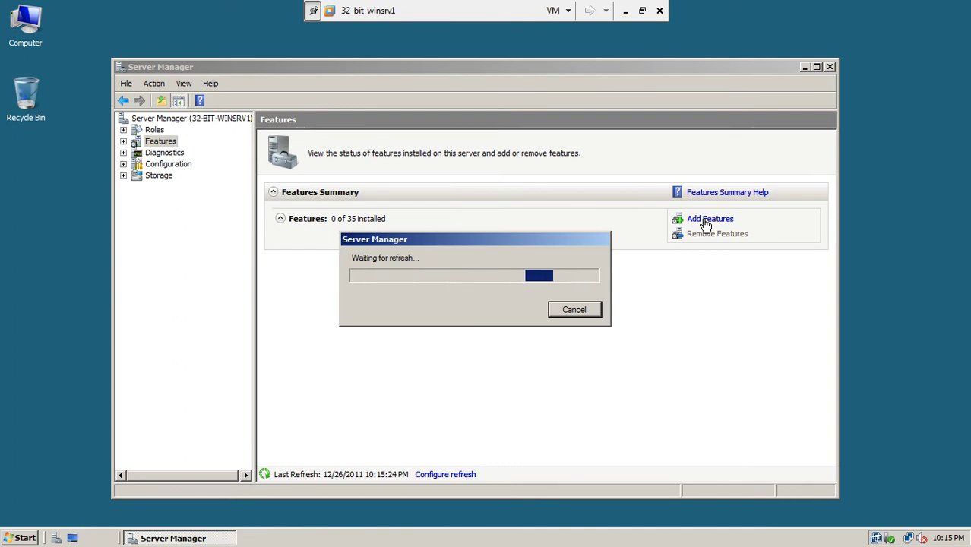
pyautogui.click(708, 219)
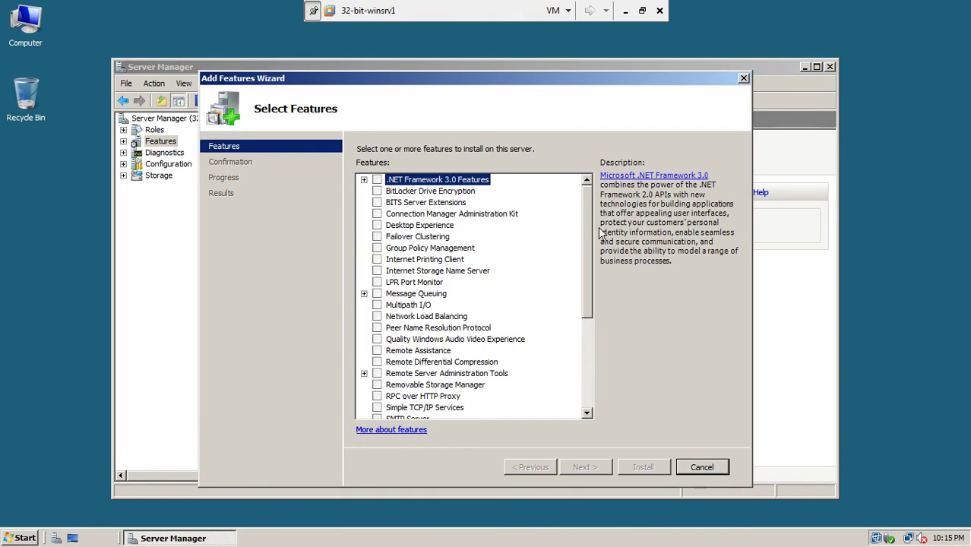
# Step: Select Windows Server Backup Features for installation and show its subfeatures, with the Windows Server Backup component included
pyautogui.scroll(-1, 594, 260)
pyautogui.scroll(-1, 593, 259)
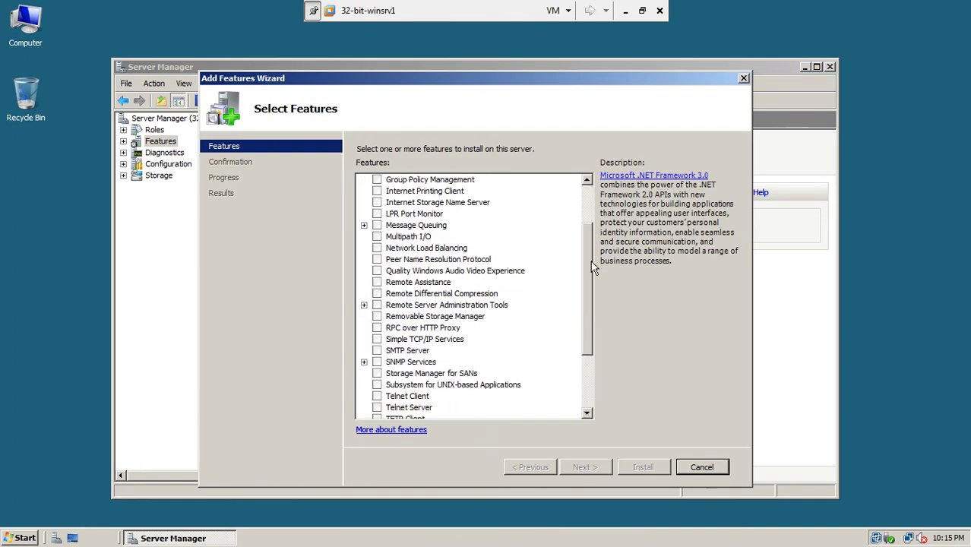
pyautogui.scroll(-1, 594, 280)
pyautogui.scroll(-2, 594, 283)
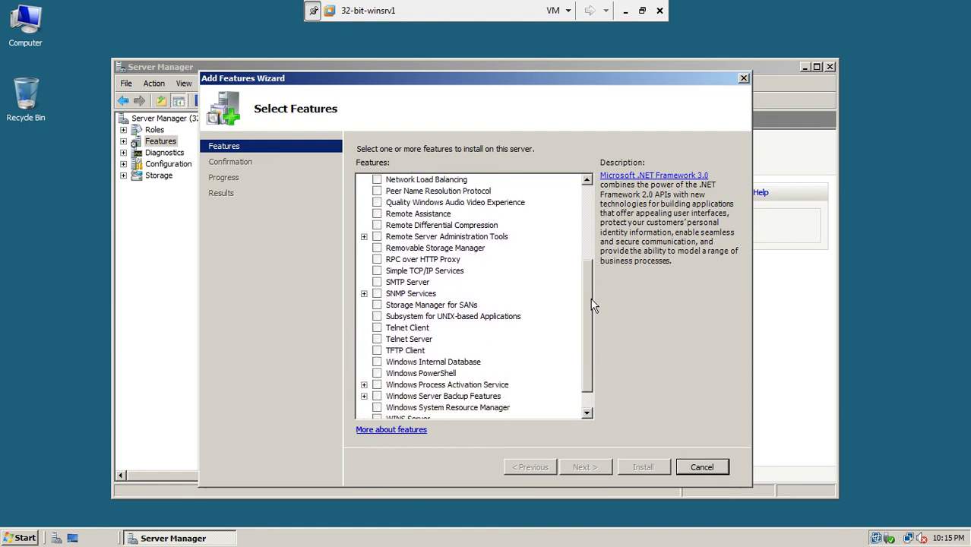
pyautogui.scroll(-1, 590, 323)
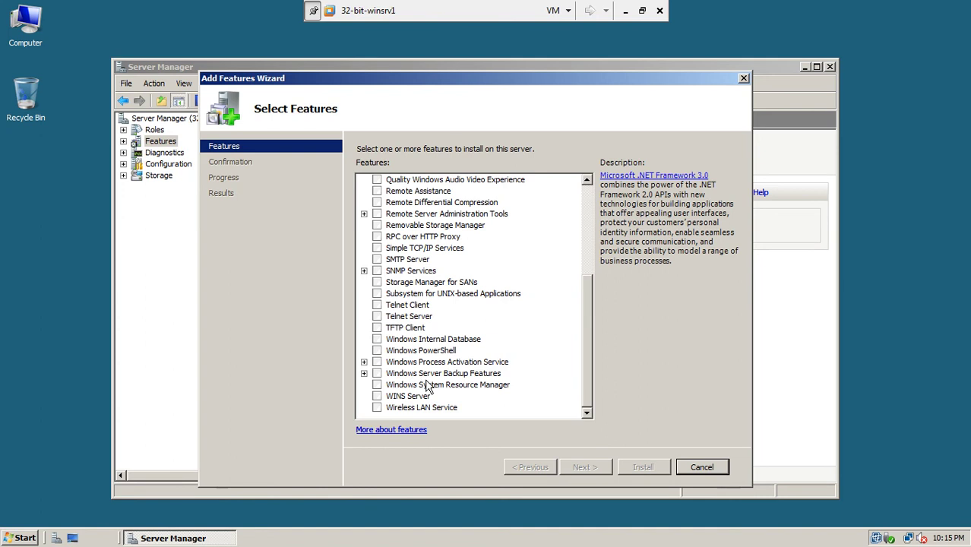
pyautogui.click(377, 373)
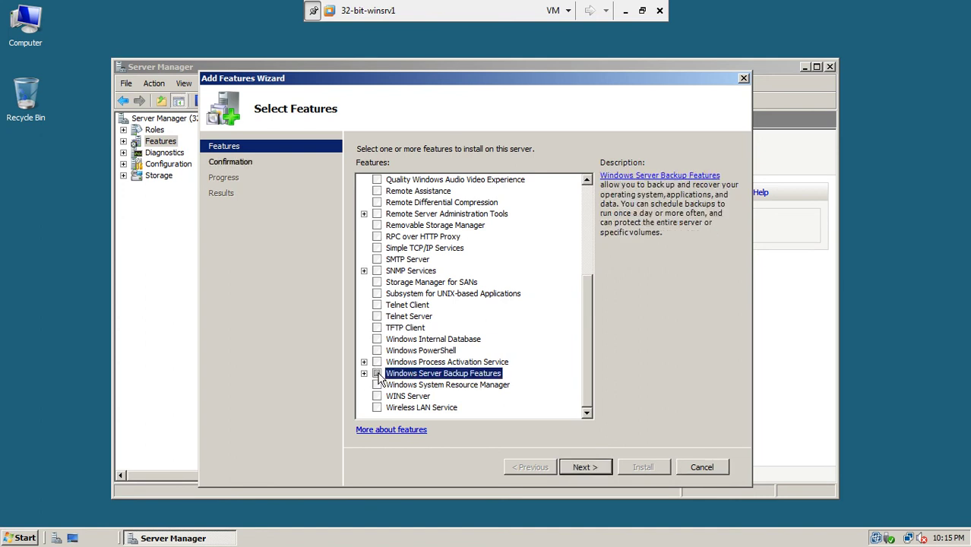
pyautogui.click(363, 374)
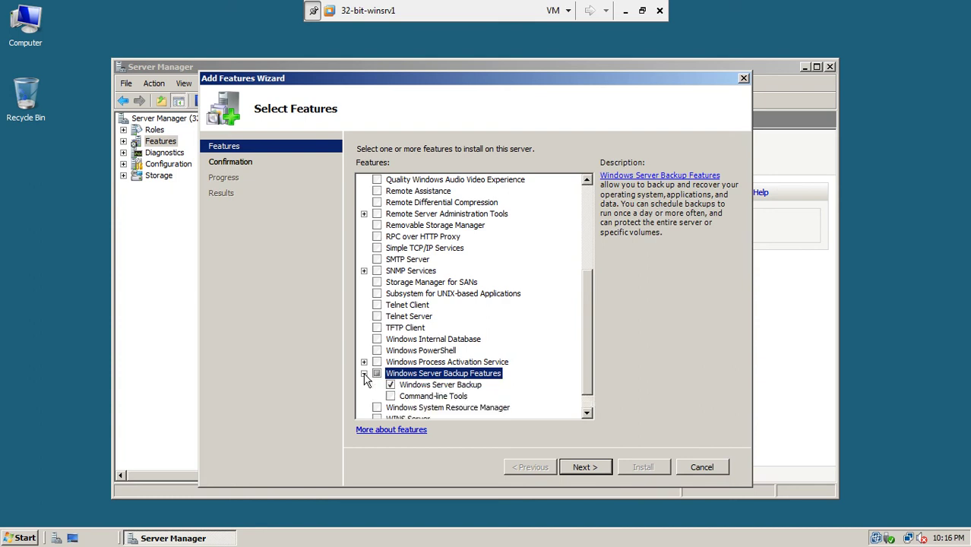
pyautogui.click(442, 386)
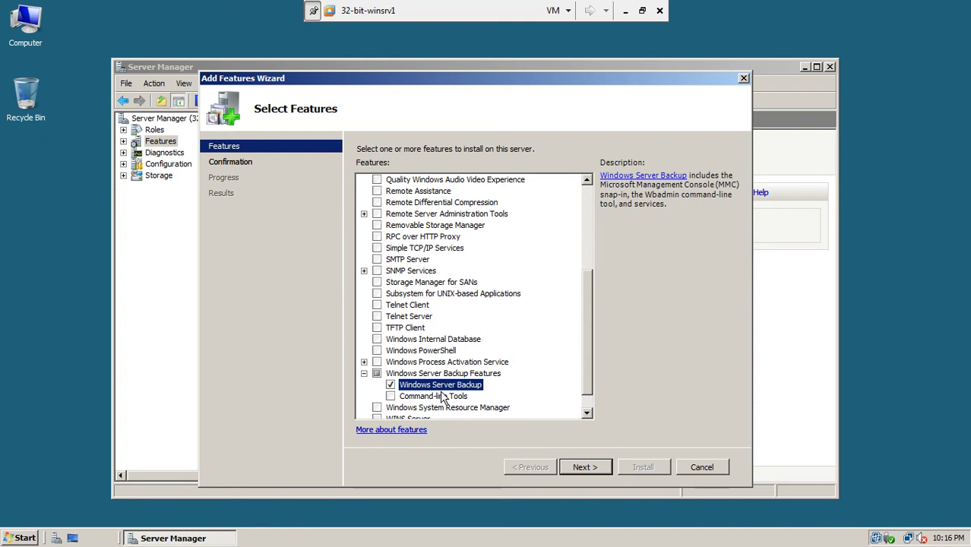
# Step: Install the selected backup feature, and close the wizard and Server Manager
pyautogui.click(594, 467)
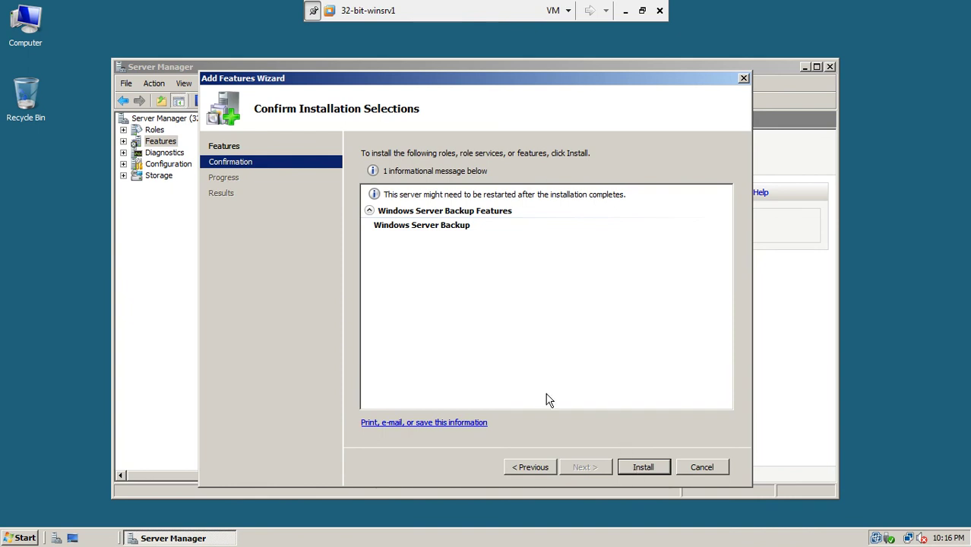
pyautogui.click(642, 463)
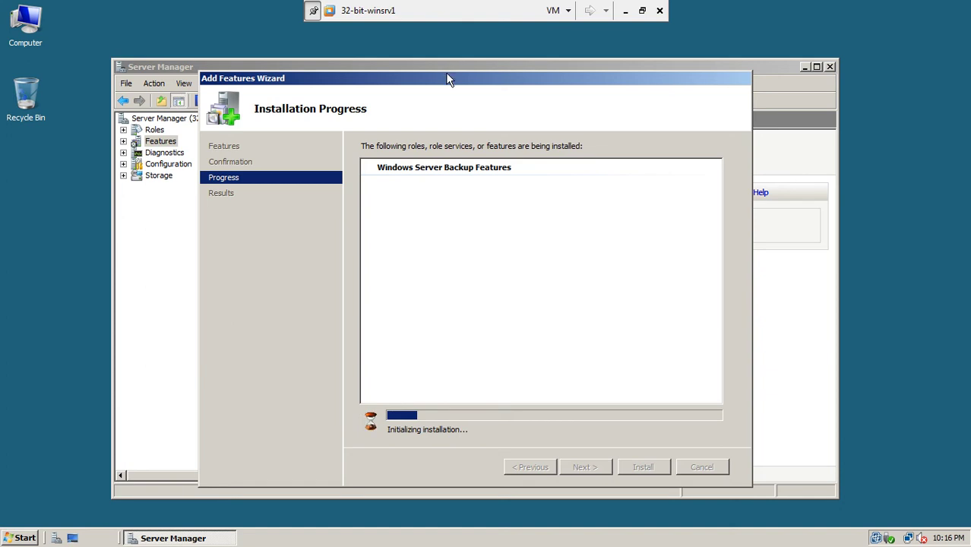
pyautogui.moveTo(448, 84); pyautogui.dragTo(459, 110)
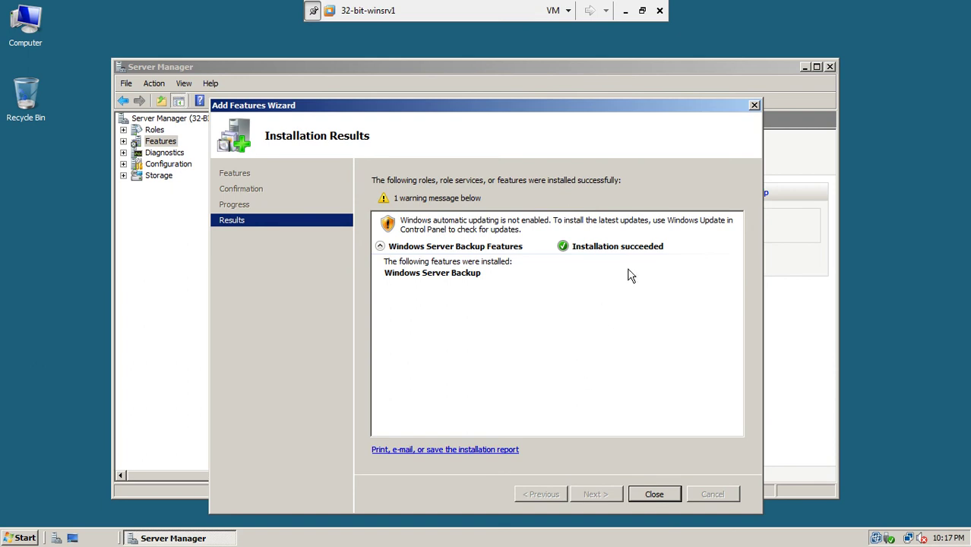
pyautogui.click(655, 495)
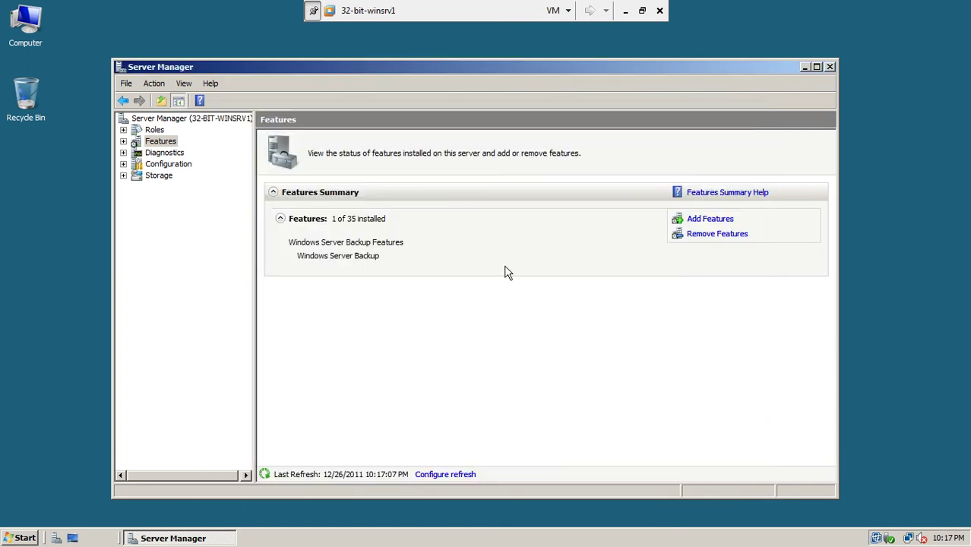
pyautogui.click(127, 143)
pyautogui.click(831, 68)
# Step: Open the Windows Server Backup administrative tool with elevated permission, view its overview, and close it
pyautogui.click(23, 538)
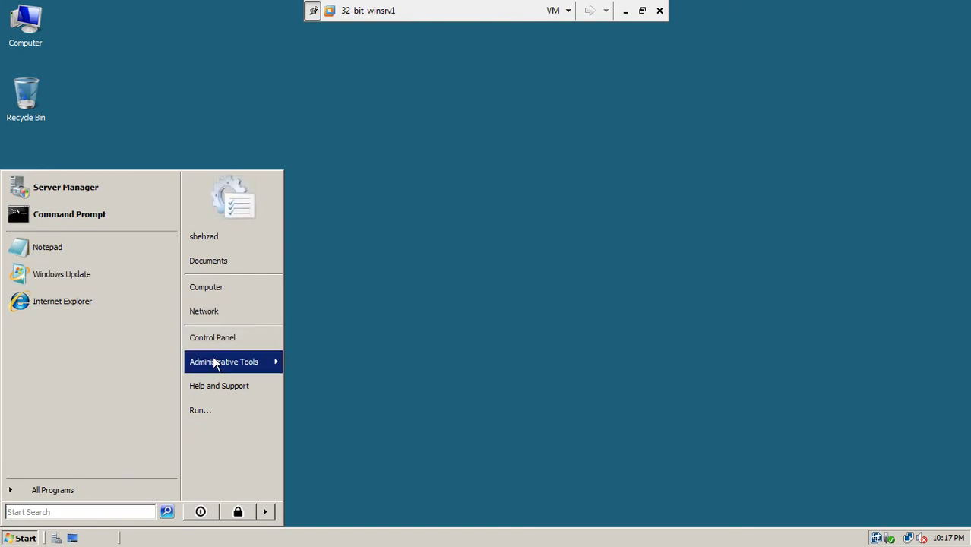
pyautogui.moveTo(215, 363)
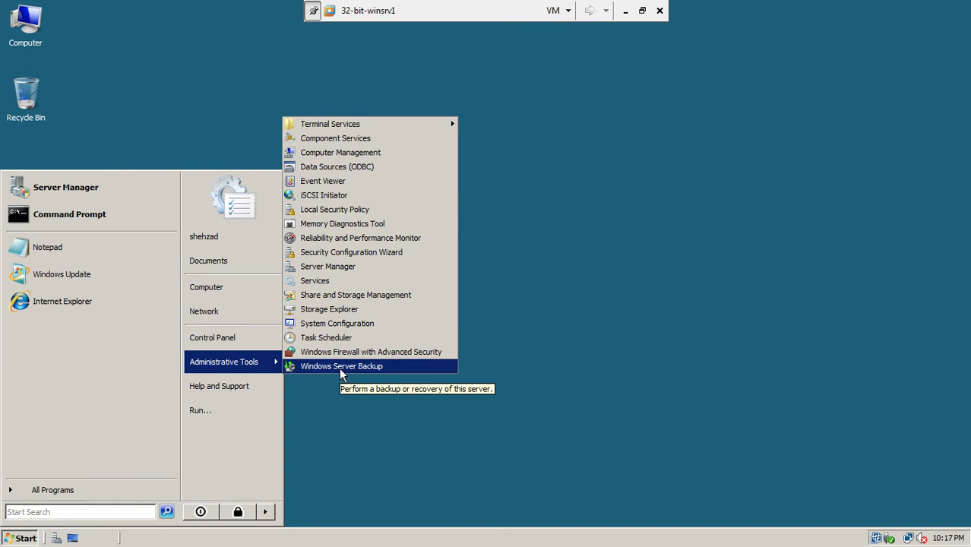
pyautogui.click(341, 367)
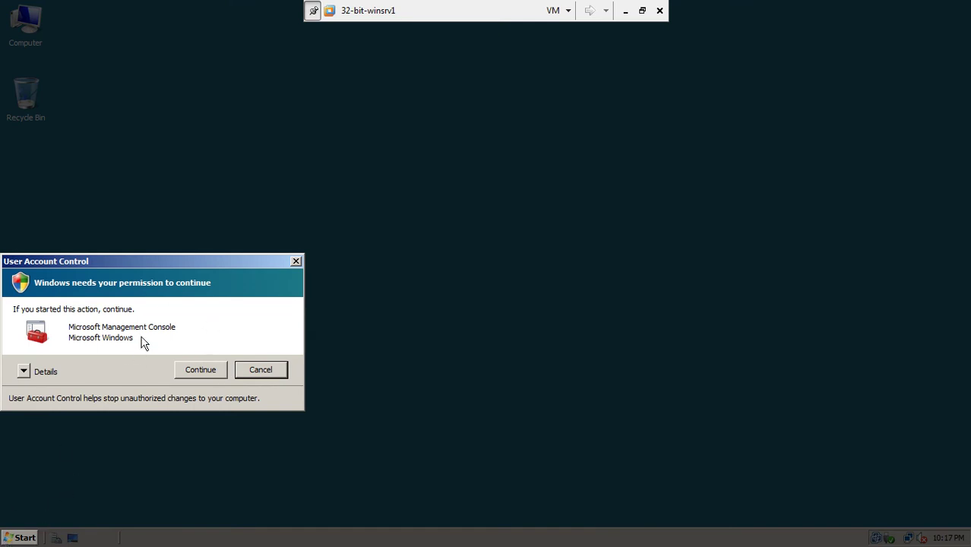
pyautogui.moveTo(160, 266); pyautogui.dragTo(329, 185)
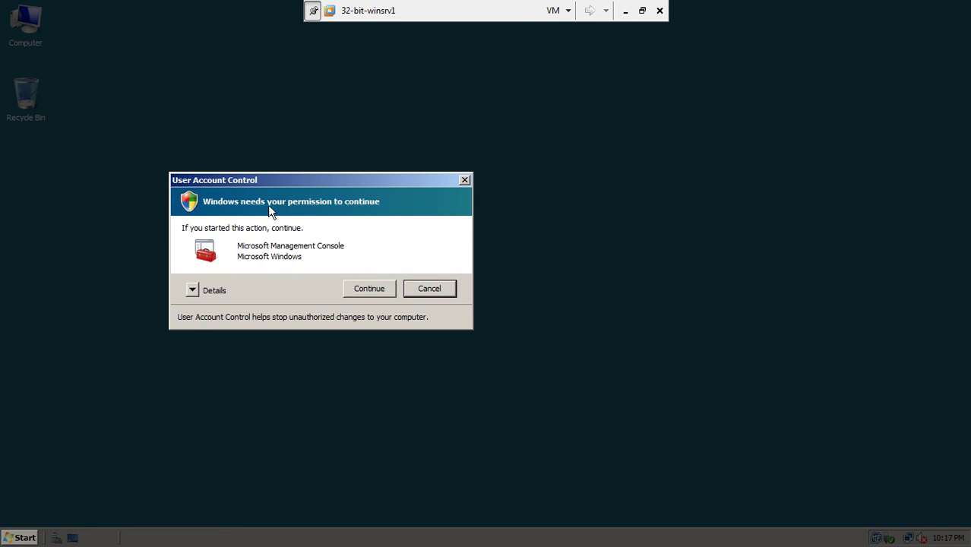
pyautogui.click(385, 287)
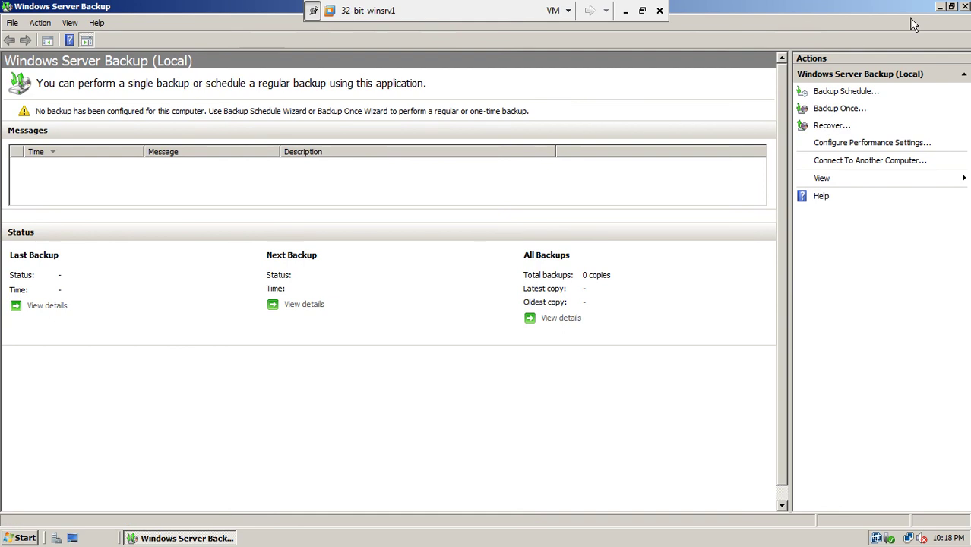
pyautogui.click(965, 7)
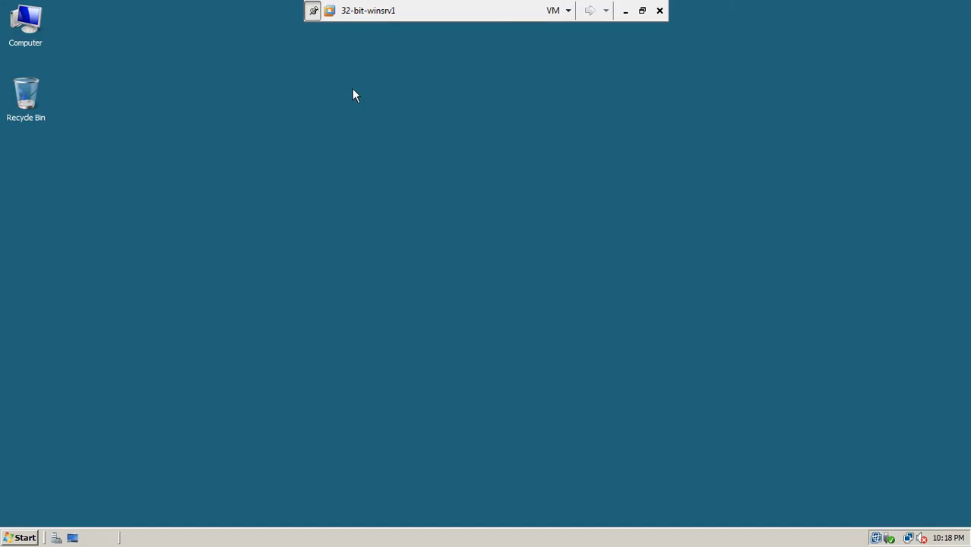
# Step: Check which drives the server has in the Computer window and close it
pyautogui.doubleClick(25, 23)
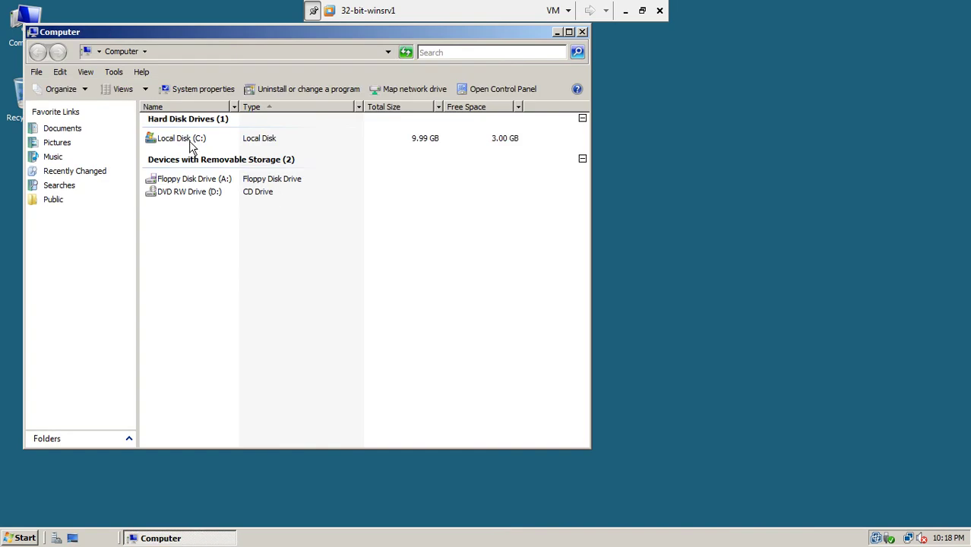
pyautogui.click(189, 145)
pyautogui.click(582, 32)
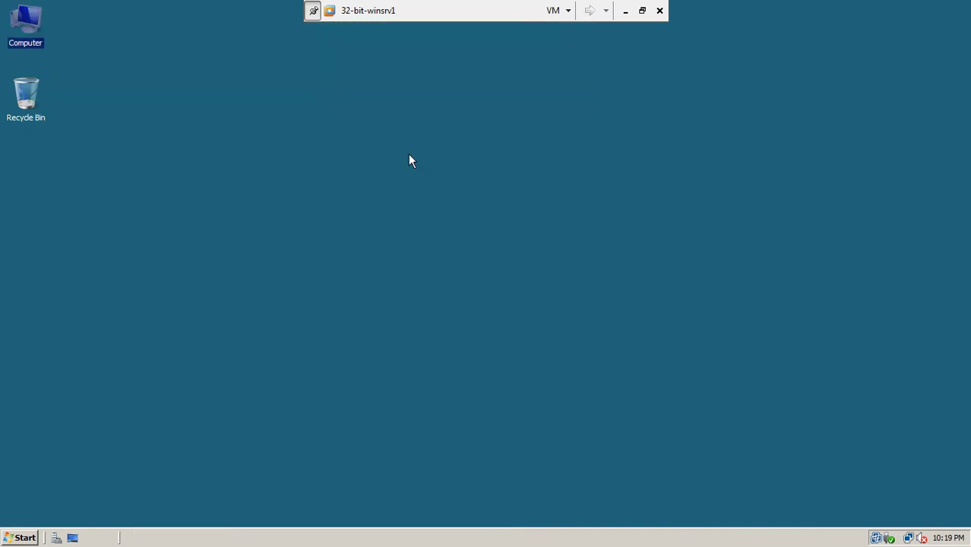
# Step: Shut down the 32-bit-winsrv1 server
pyautogui.click(25, 538)
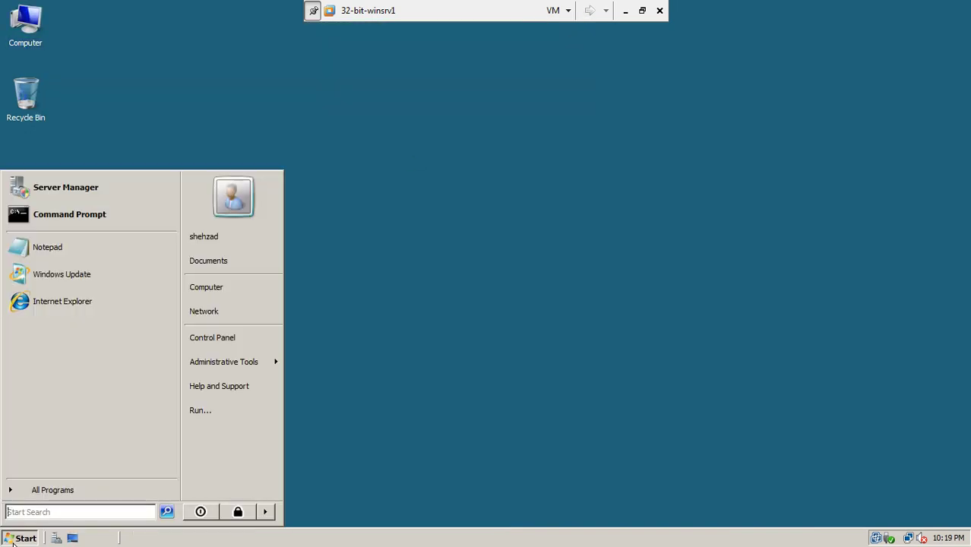
pyautogui.click(266, 512)
pyautogui.click(293, 513)
pyautogui.click(429, 227)
pyautogui.click(427, 258)
pyautogui.click(487, 345)
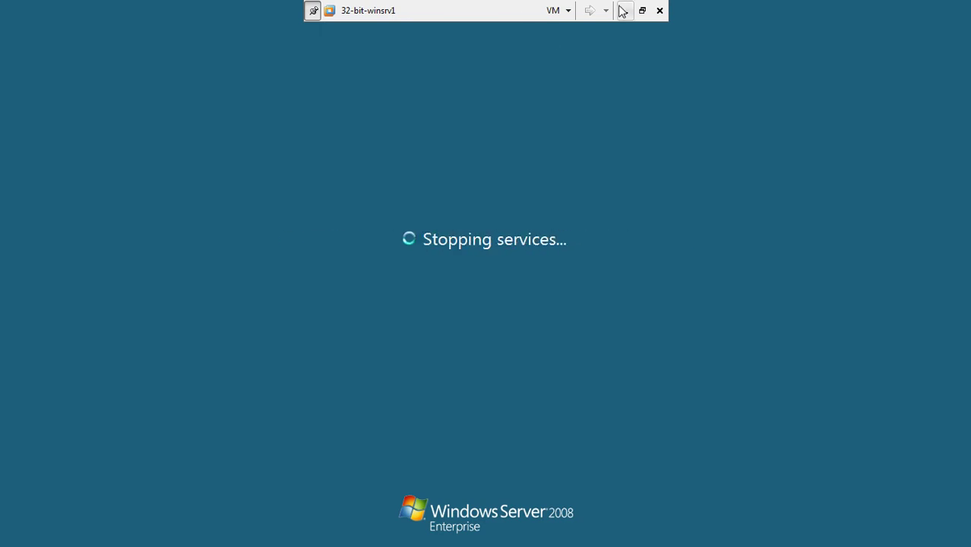
# Step: Leave full screen for a maximized VMware Workstation window and open the existing hard disk's details in the 32-bit-winsrv1 virtual machine settings
pyautogui.click(642, 13)
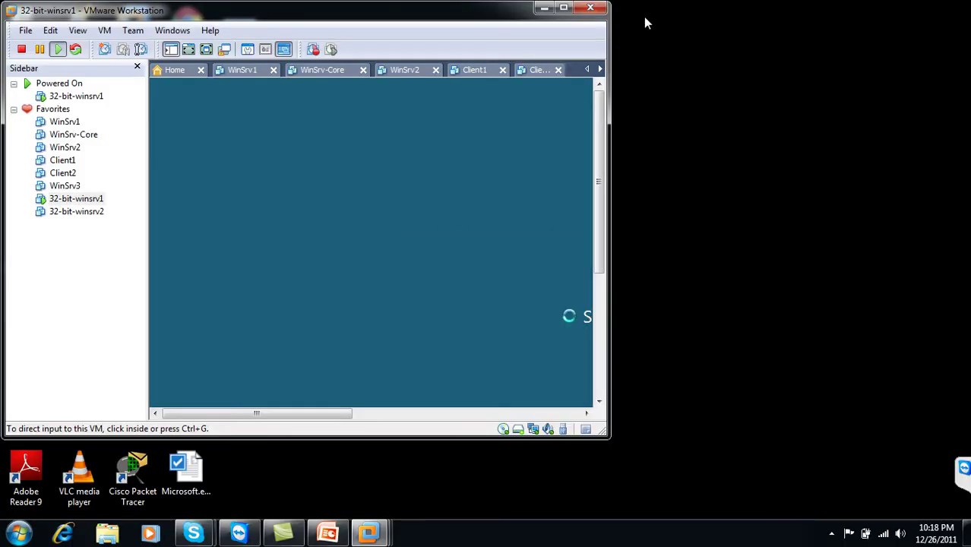
pyautogui.click(563, 8)
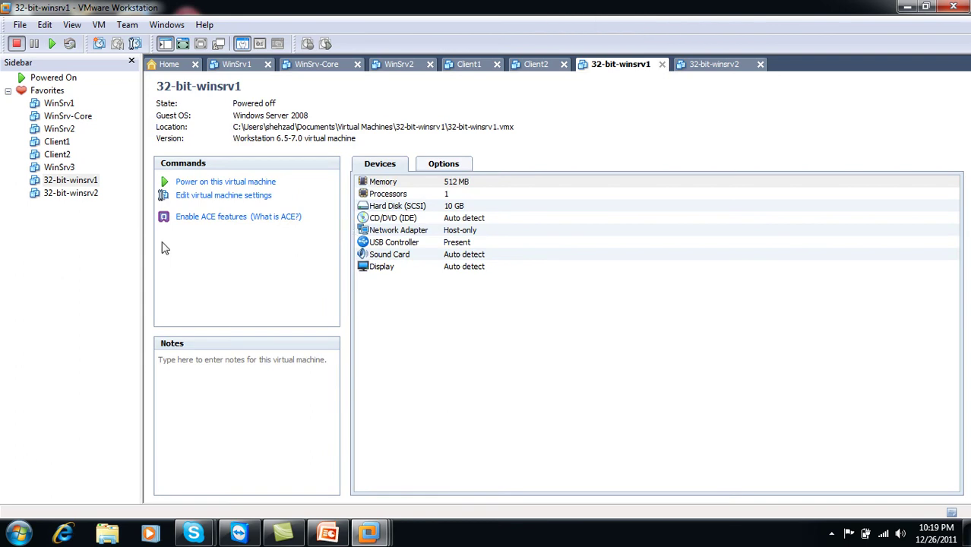
pyautogui.click(211, 198)
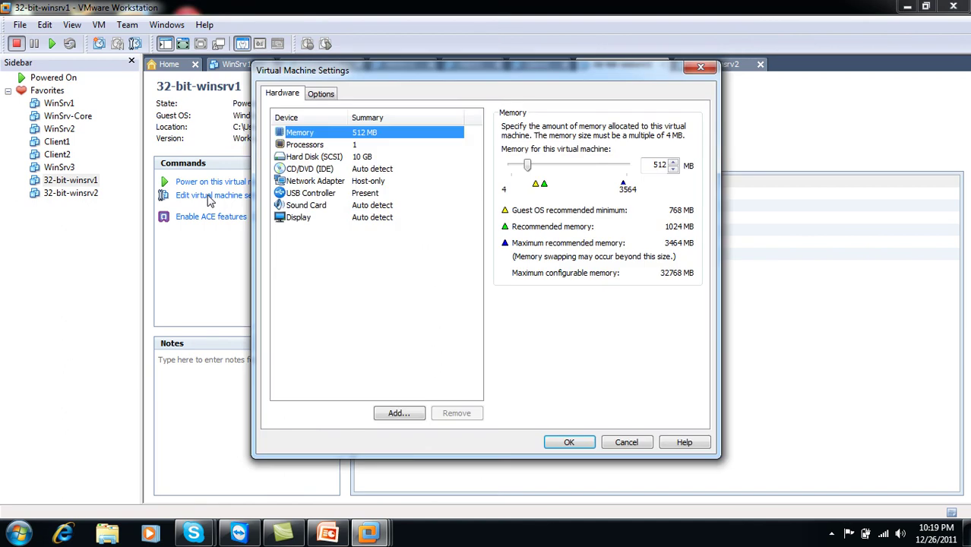
pyautogui.click(317, 160)
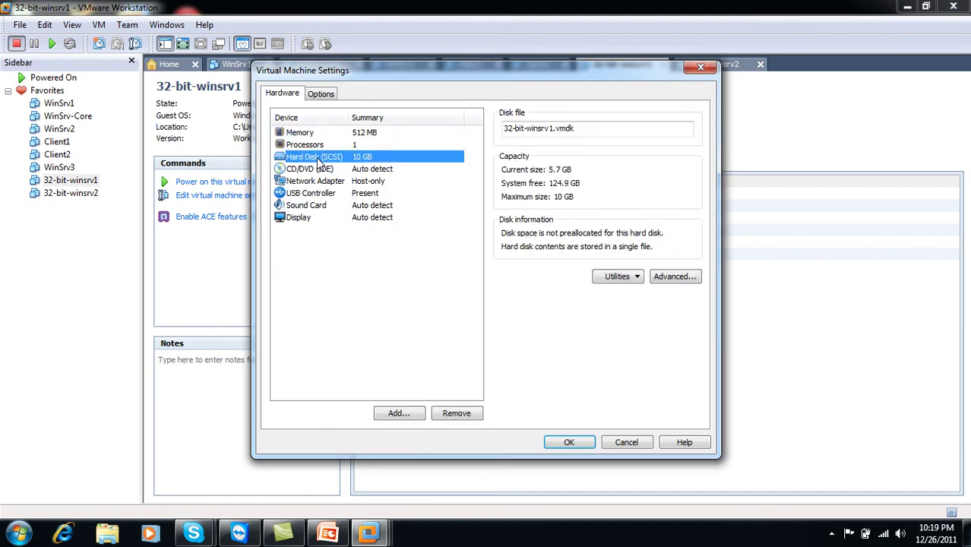
# Step: Add a SCSI hard disk of 10 GB to the virtual machine, stored as the single file 32-bit-winsrv1-0.vmdk
pyautogui.click(413, 415)
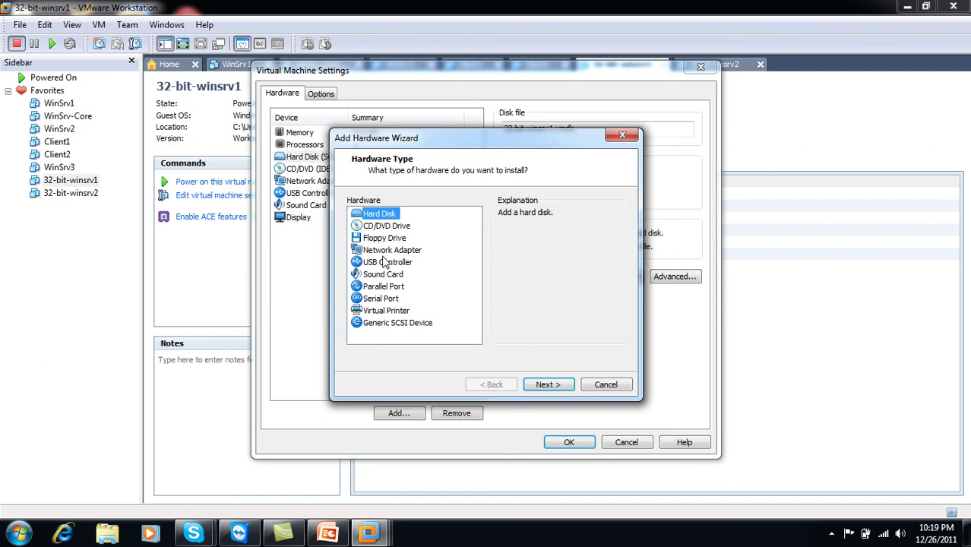
pyautogui.press('Return')
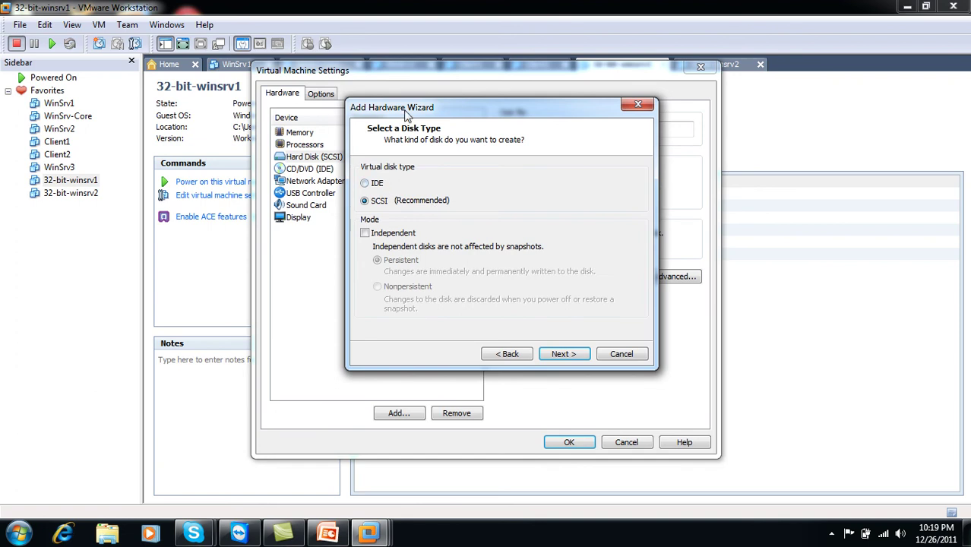
pyautogui.moveTo(416, 113); pyautogui.dragTo(464, 111)
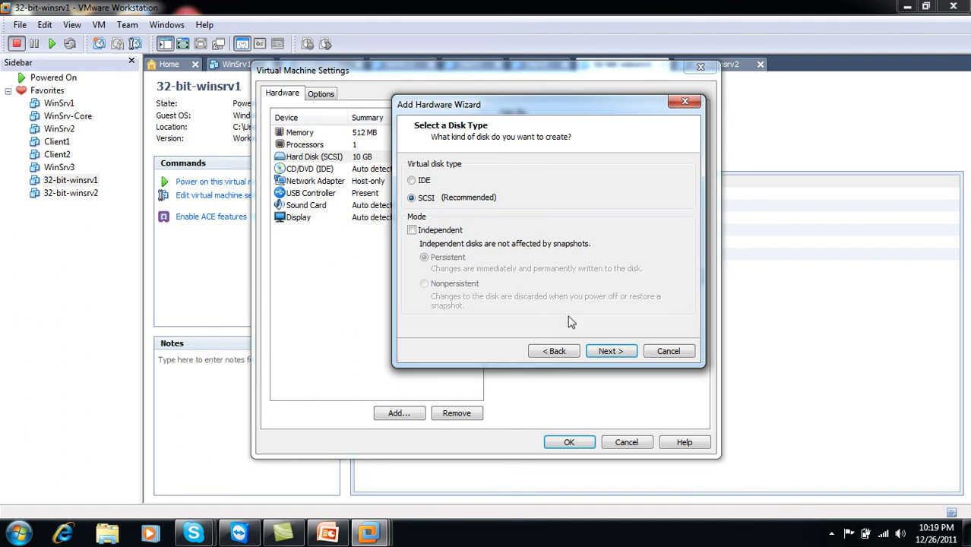
pyautogui.click(607, 354)
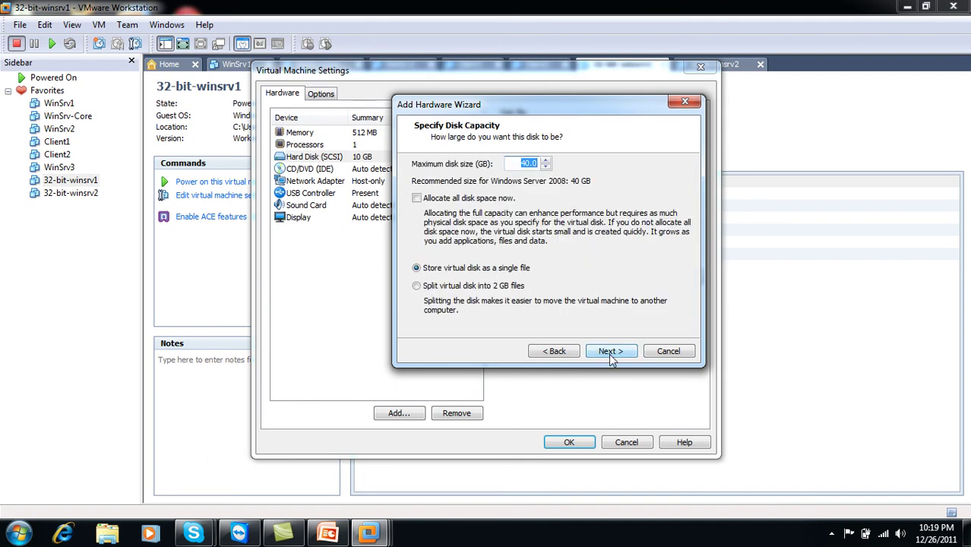
pyautogui.click(530, 163)
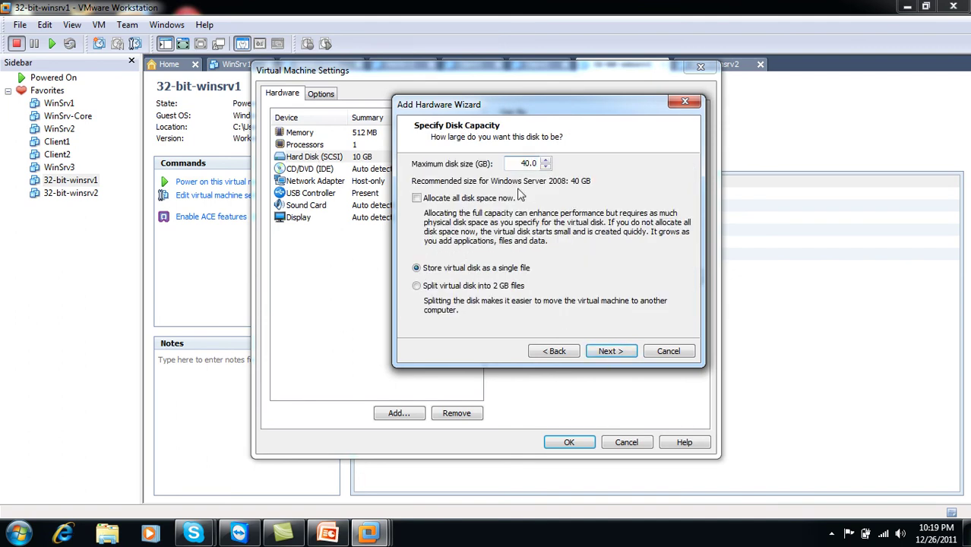
pyautogui.press('BackSpace')
pyautogui.write('1')
pyautogui.click(607, 350)
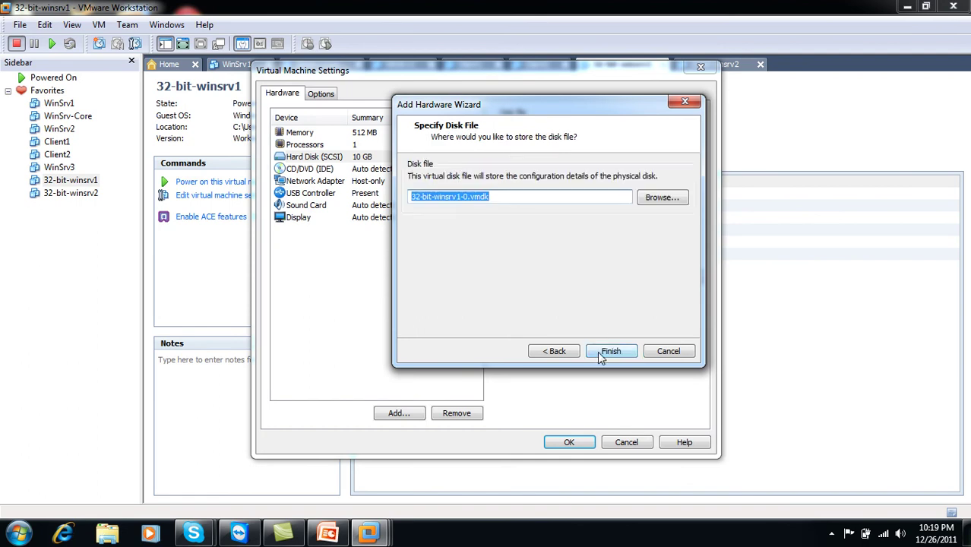
pyautogui.click(611, 351)
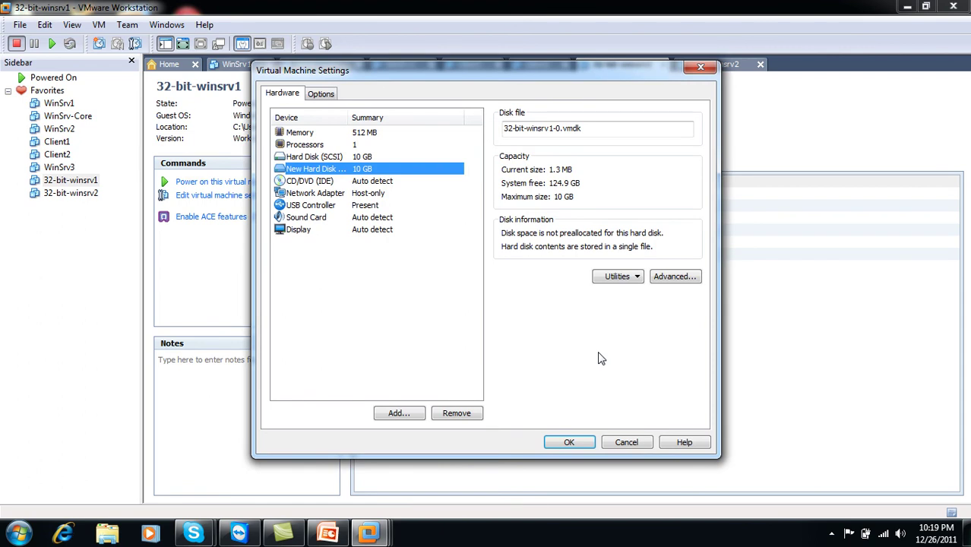
# Step: Widen the device name column, apply the virtual machine settings, and check both hard disks in the device list
pyautogui.click(345, 157)
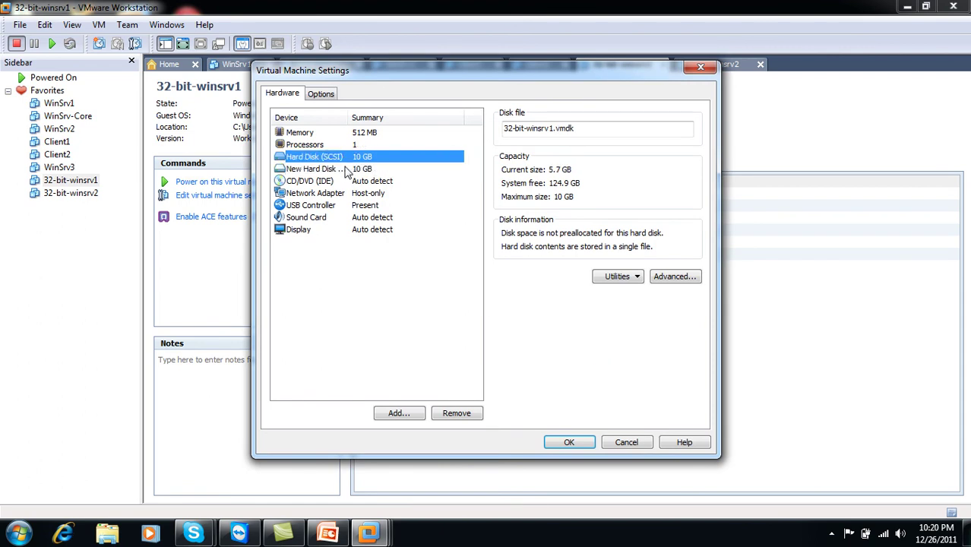
pyautogui.moveTo(349, 117); pyautogui.dragTo(372, 117)
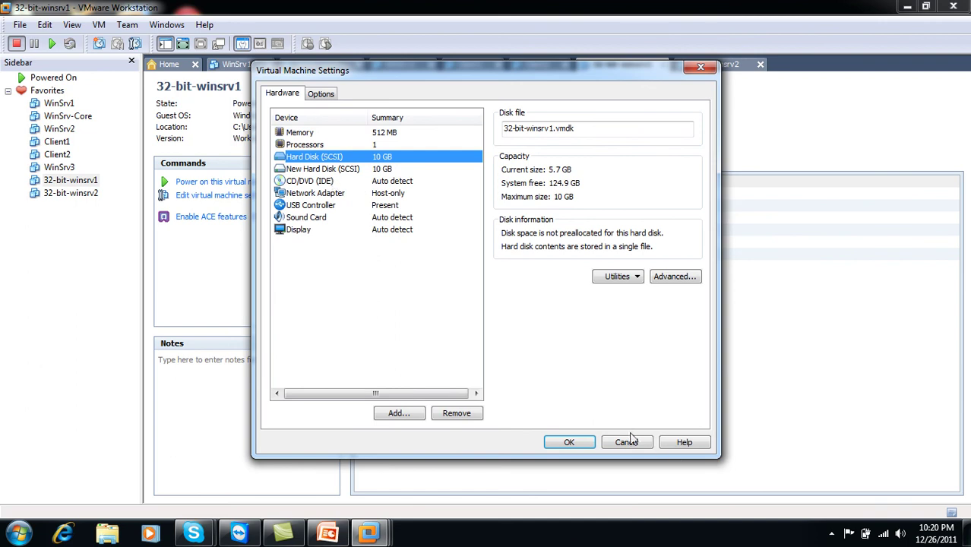
pyautogui.click(566, 442)
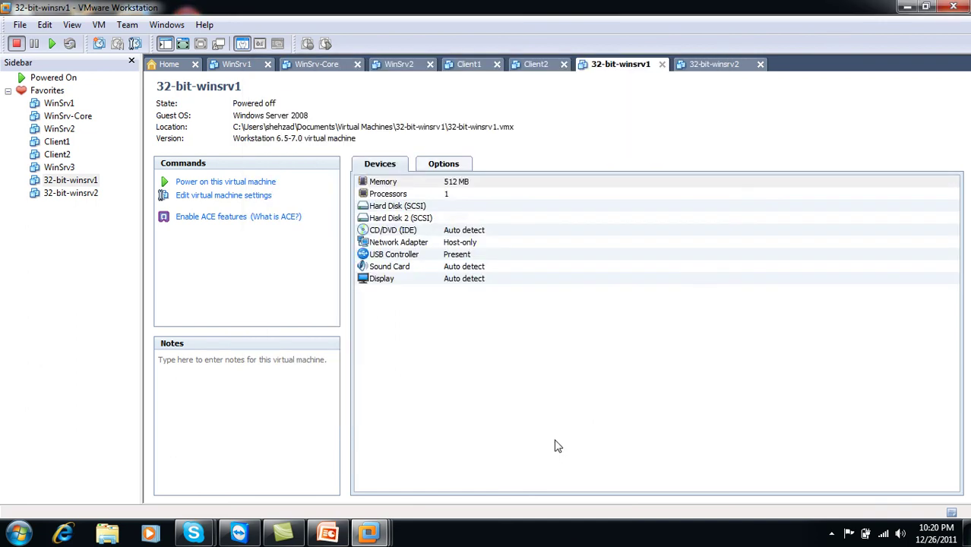
pyautogui.click(422, 211)
pyautogui.click(420, 219)
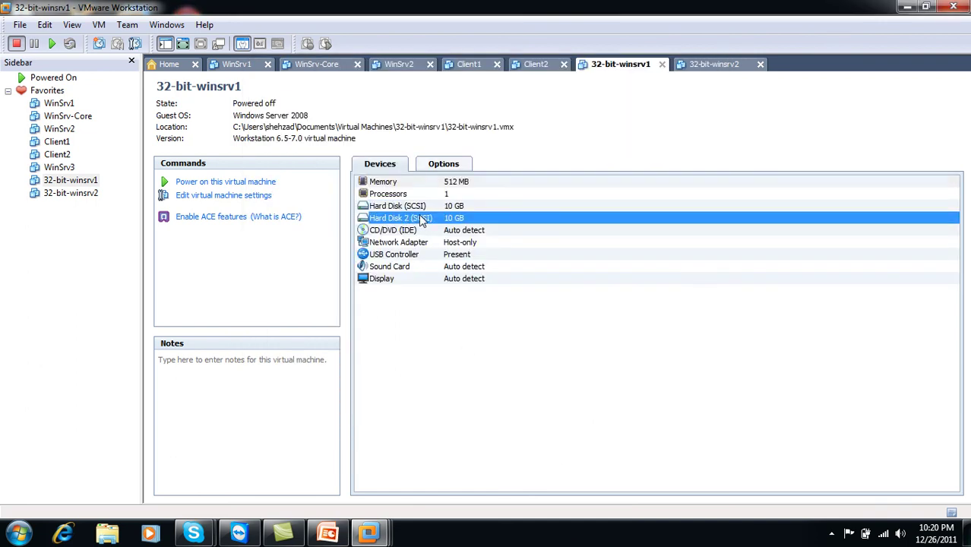
# Step: Power on the 32-bit-winsrv1 virtual machine and show it in full screen
pyautogui.click(242, 185)
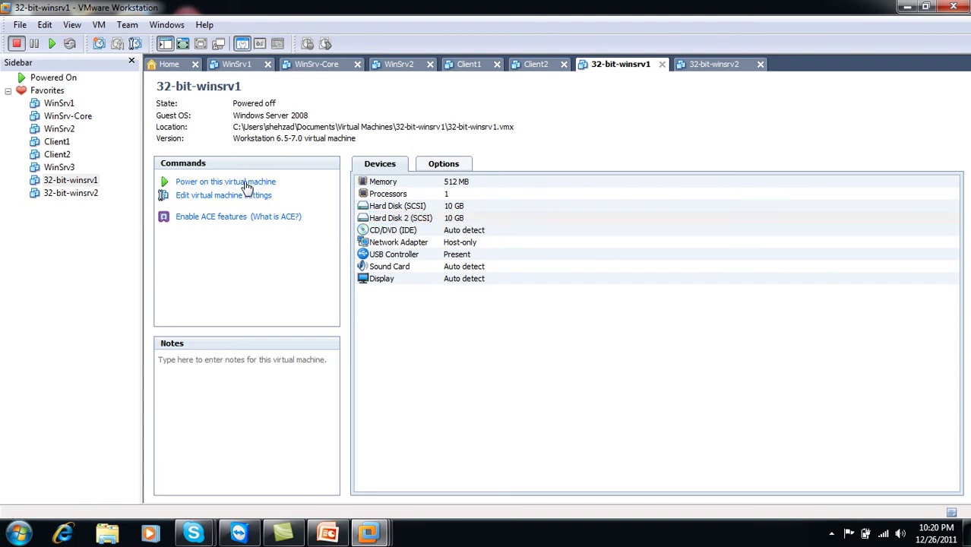
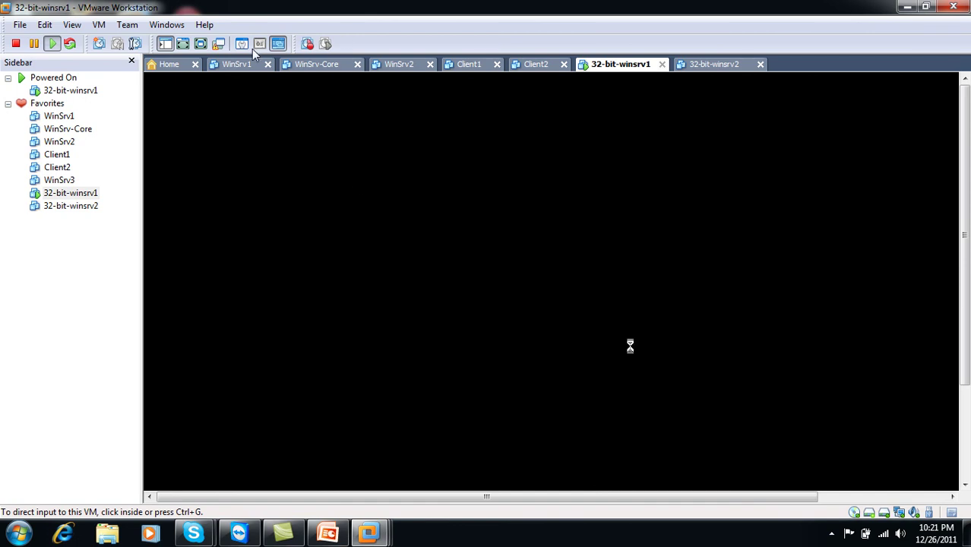
pyautogui.click(201, 44)
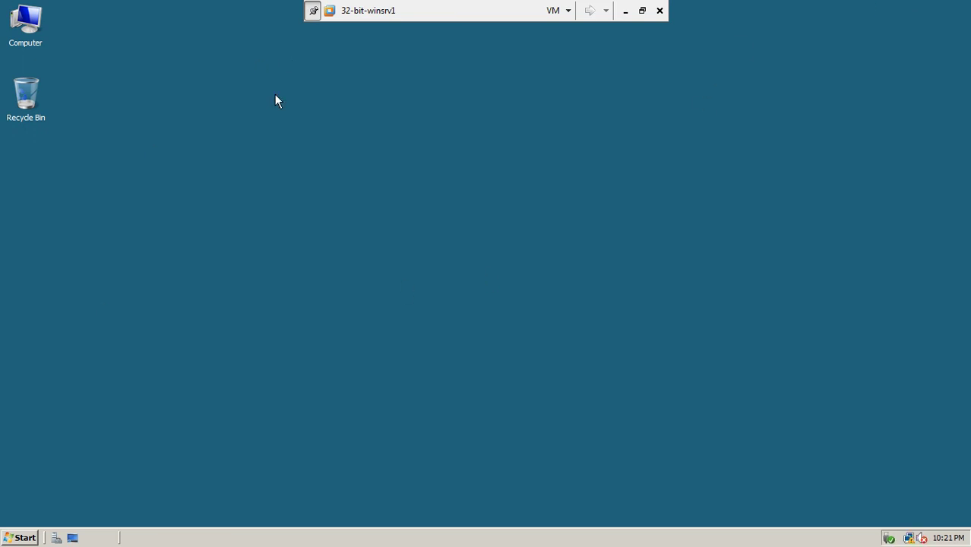
# Step: Examine the drives listed in the server's maximized Computer window, including Local Disk (C:), and close the window
pyautogui.doubleClick(25, 23)
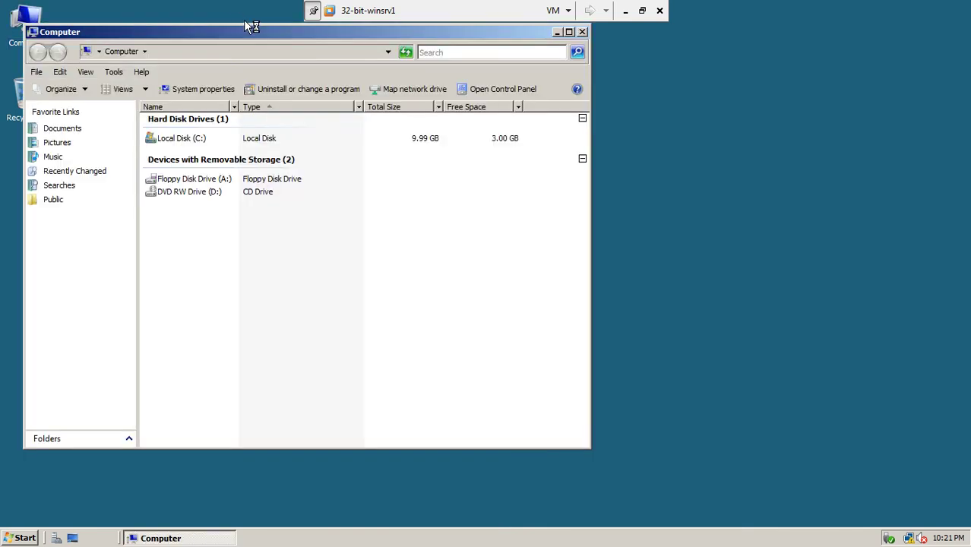
pyautogui.doubleClick(244, 30)
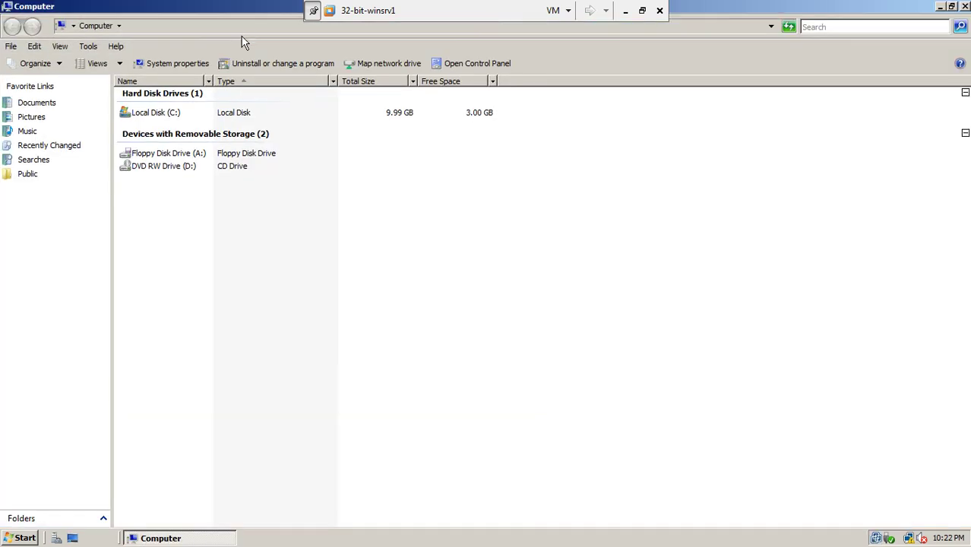
pyautogui.click(166, 116)
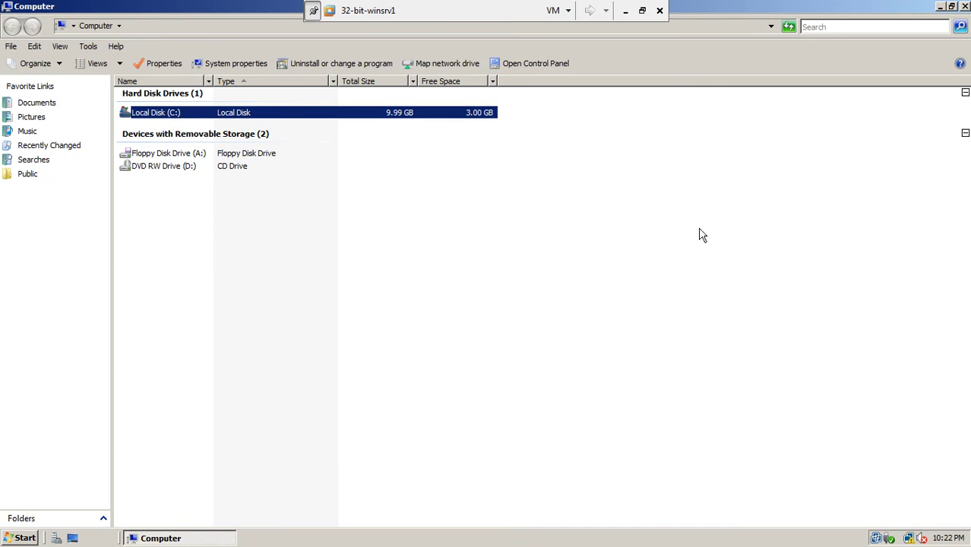
pyautogui.click(963, 7)
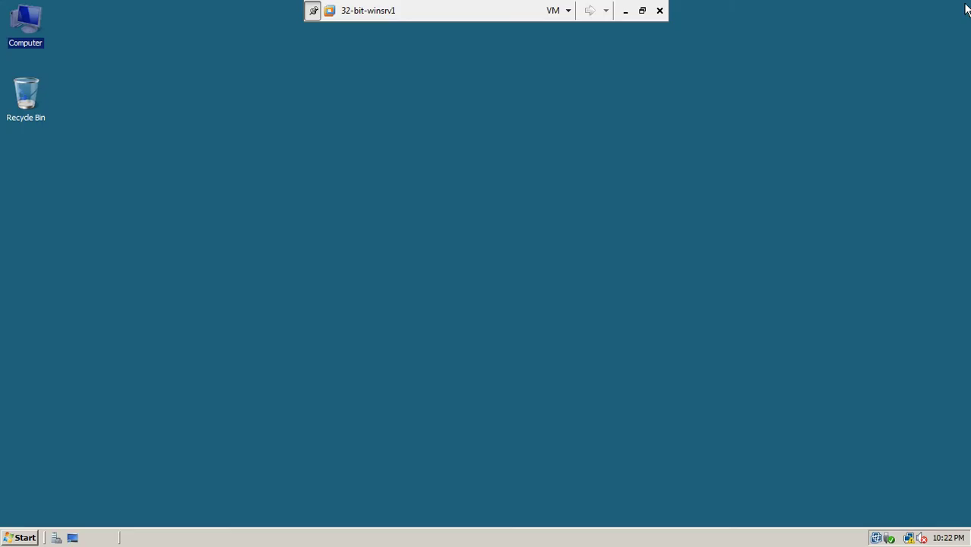
# Step: Leave full screen to check the virtual machine's hard disk indicators in VMware Workstation, and return to full screen
pyautogui.click(642, 9)
pyautogui.click(564, 10)
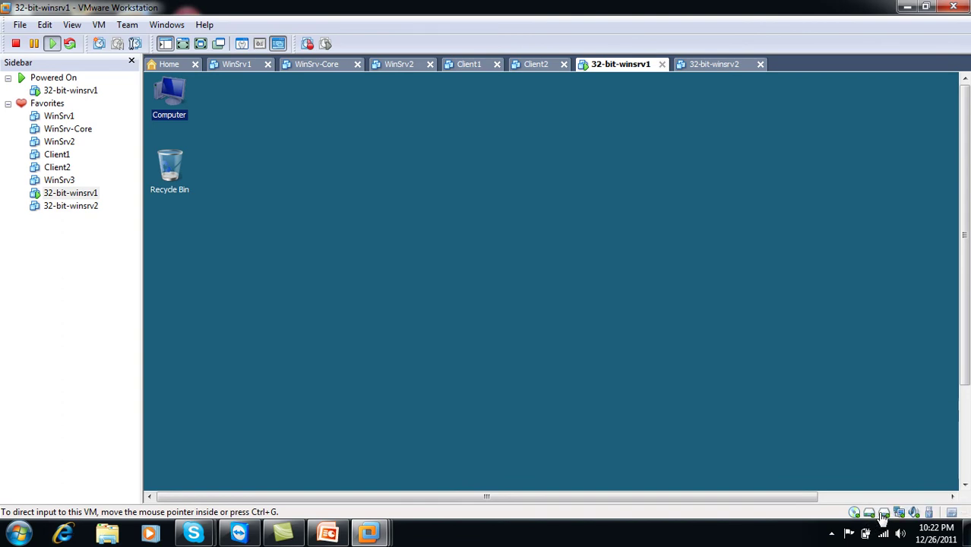
pyautogui.click(201, 44)
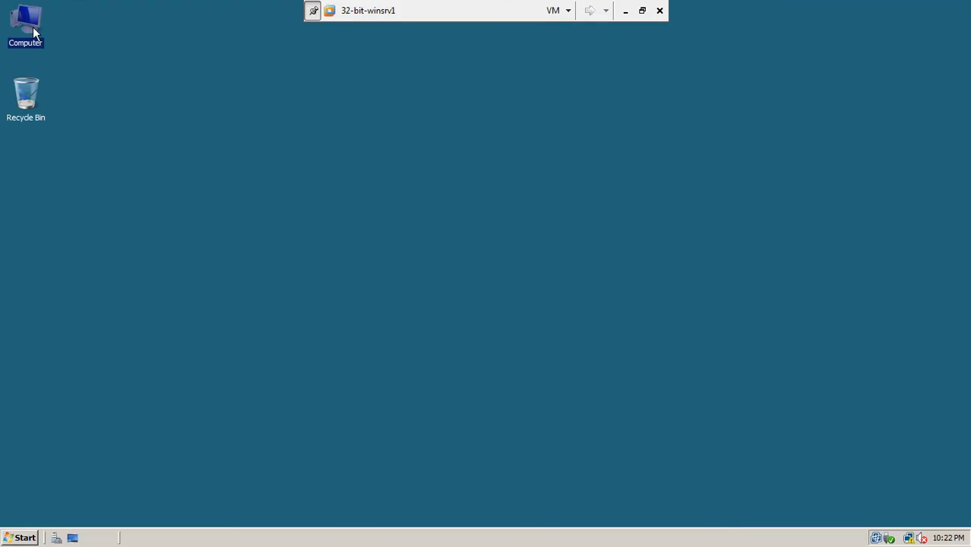
# Step: Open Server Manager through the computer's Manage command, allow the permission request, and show Disk Management in a maximized window
pyautogui.rightClick(33, 27)
pyautogui.click(47, 61)
pyautogui.click(533, 296)
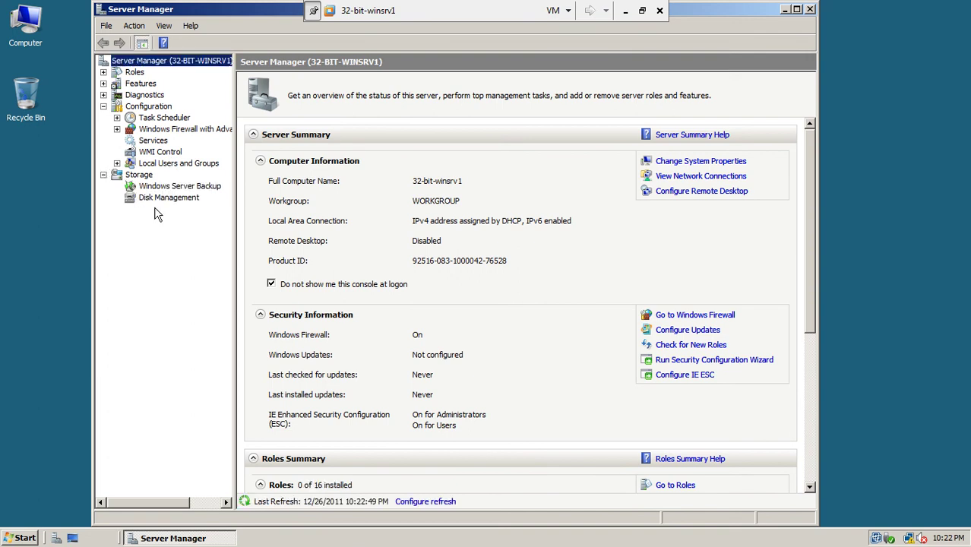
pyautogui.click(159, 199)
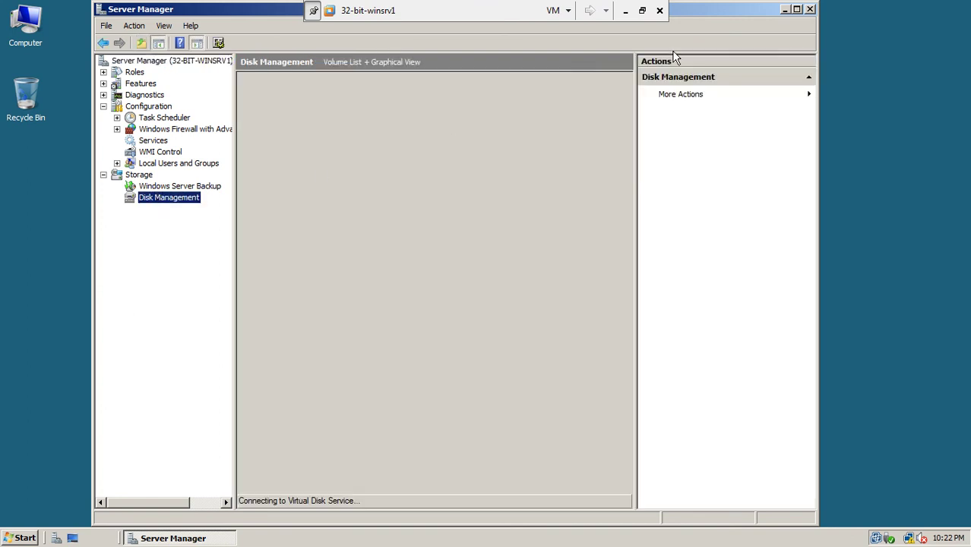
pyautogui.click(796, 9)
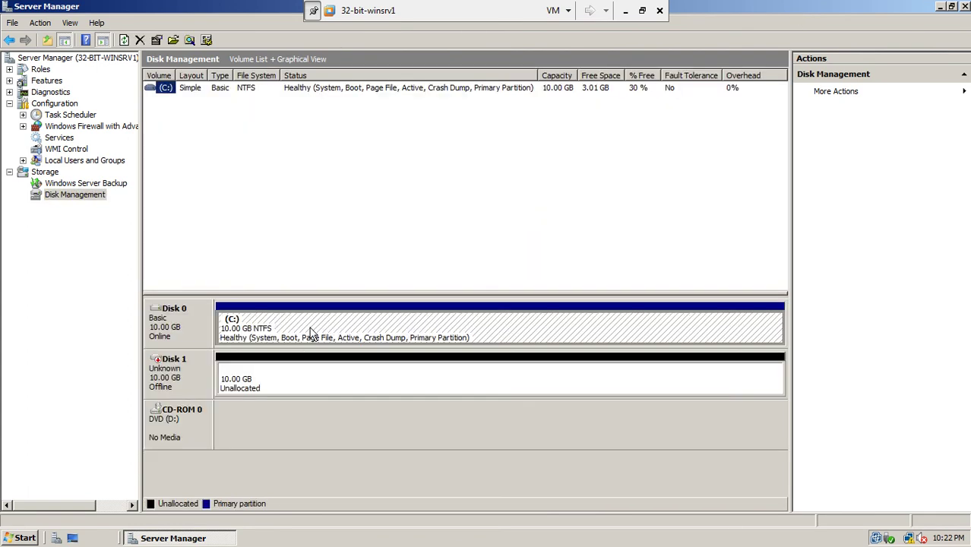
# Step: Bring Disk 1 online and initialize it with the MBR partition style
pyautogui.click(286, 381)
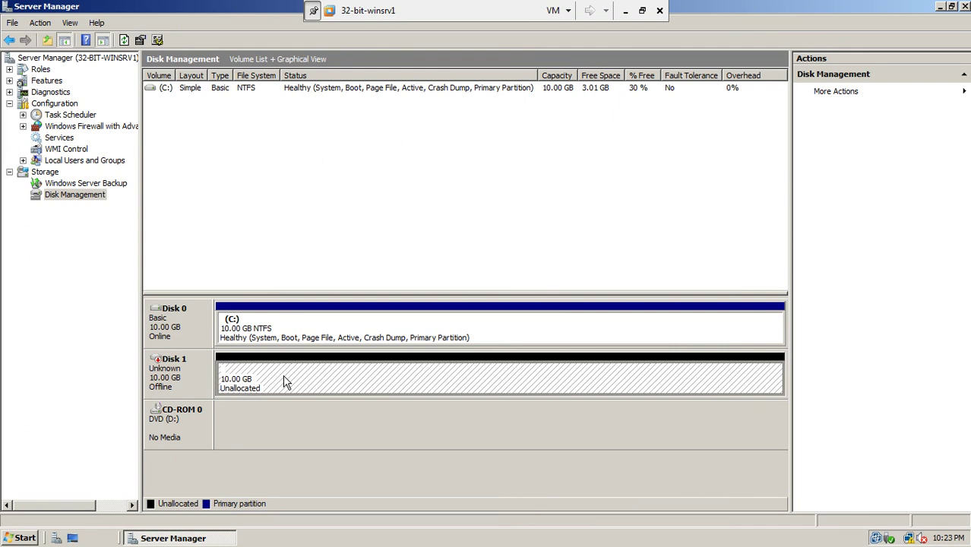
pyautogui.rightClick(192, 371)
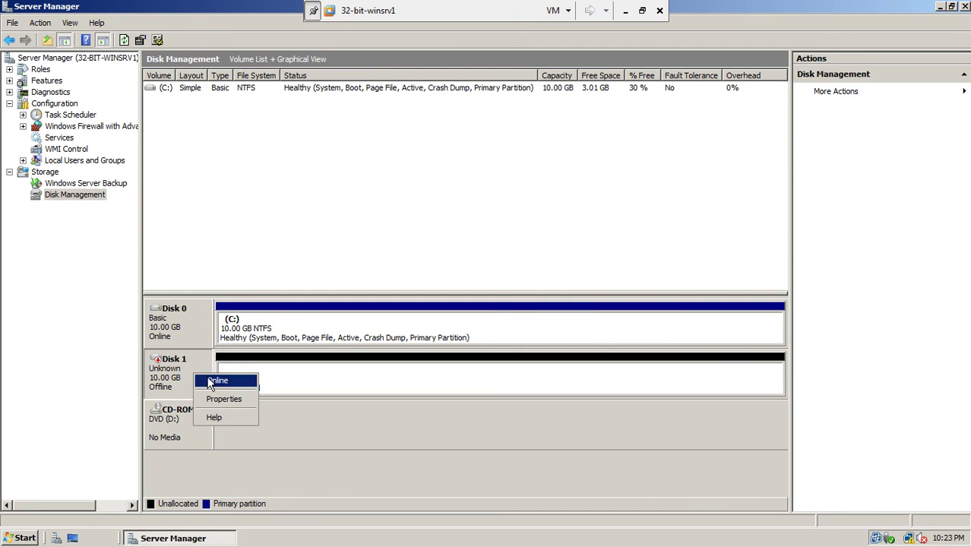
pyautogui.click(210, 380)
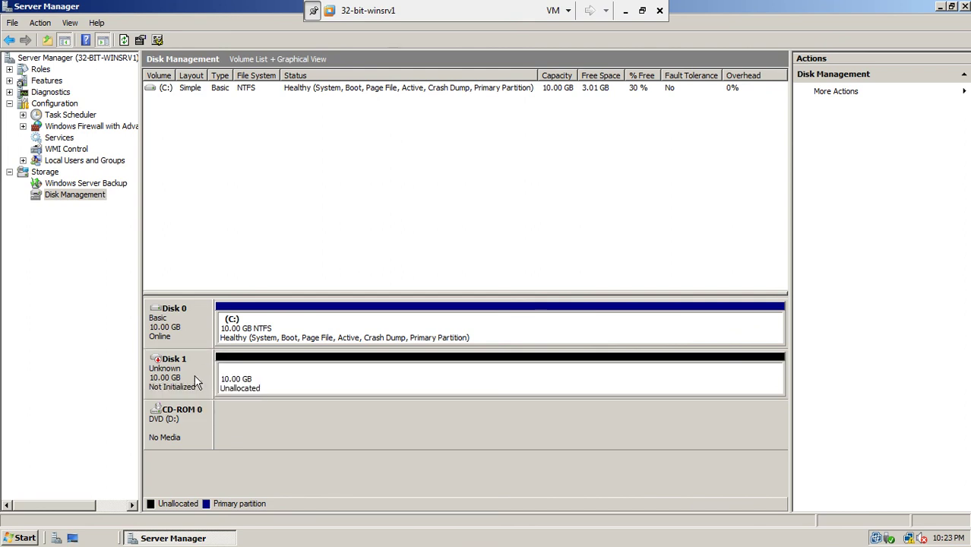
pyautogui.rightClick(194, 374)
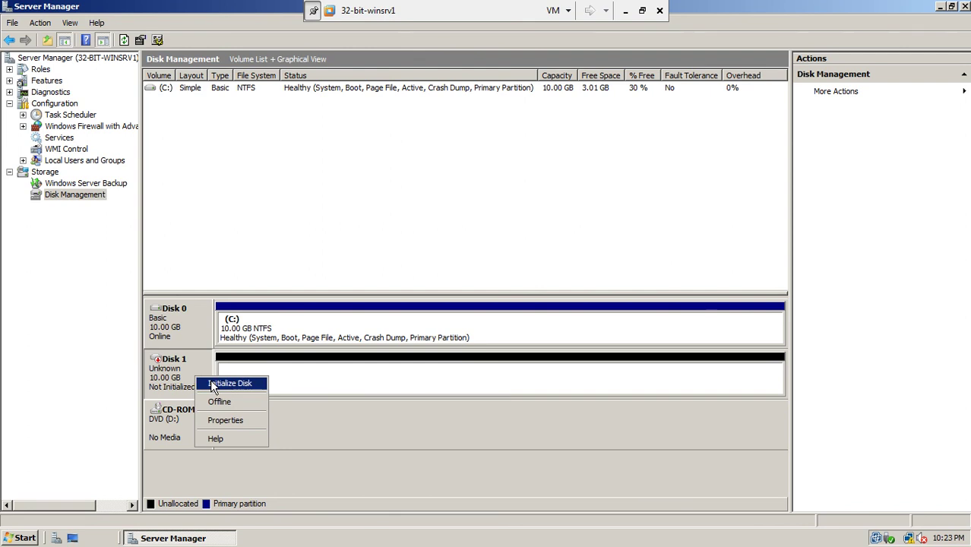
pyautogui.click(211, 379)
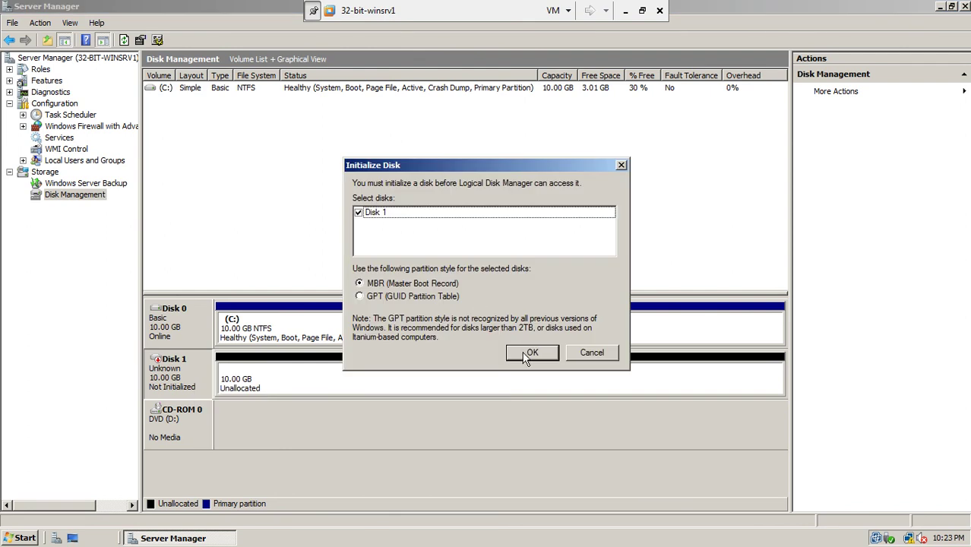
pyautogui.click(530, 354)
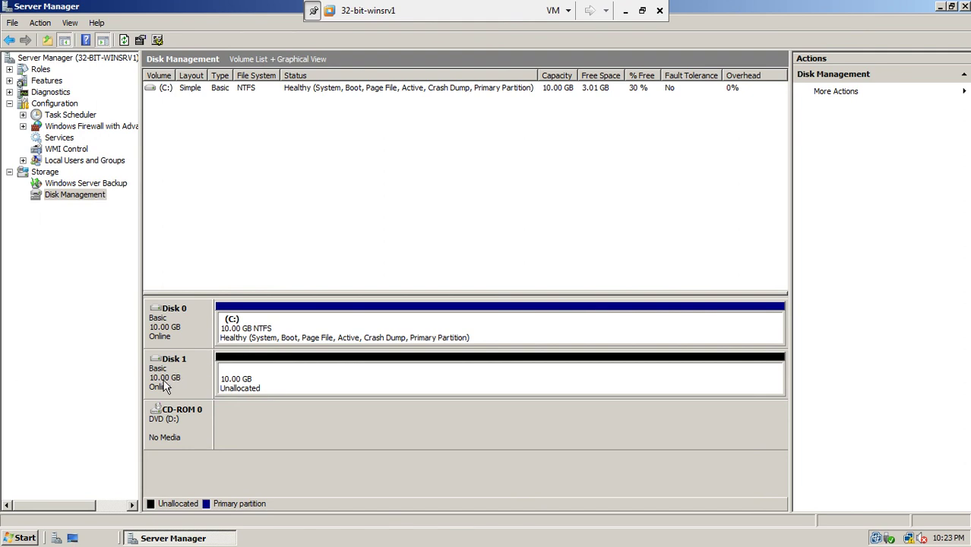
# Step: Create a simple volume on Disk 1 with drive letter E, quick-formatted as NTFS with default allocation size and label New Volume
pyautogui.rightClick(278, 382)
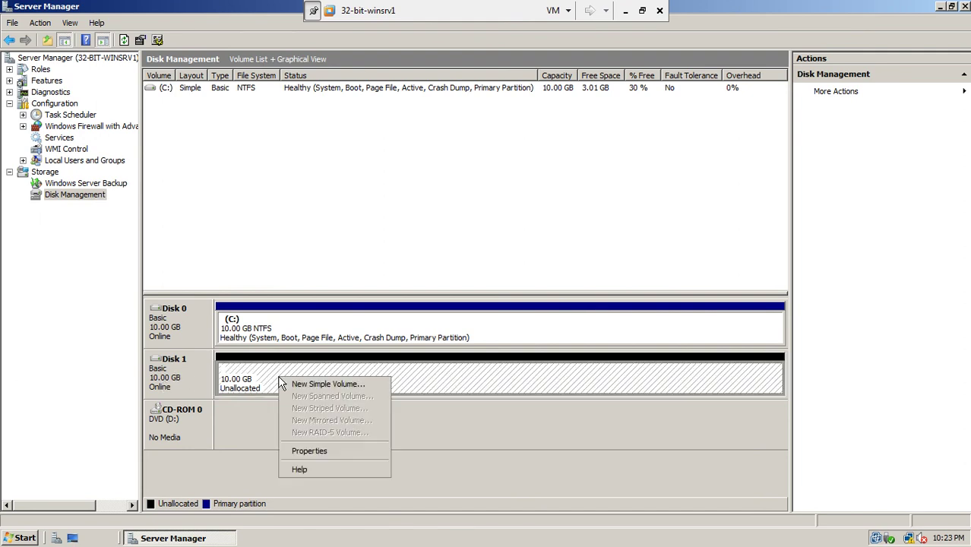
pyautogui.click(287, 384)
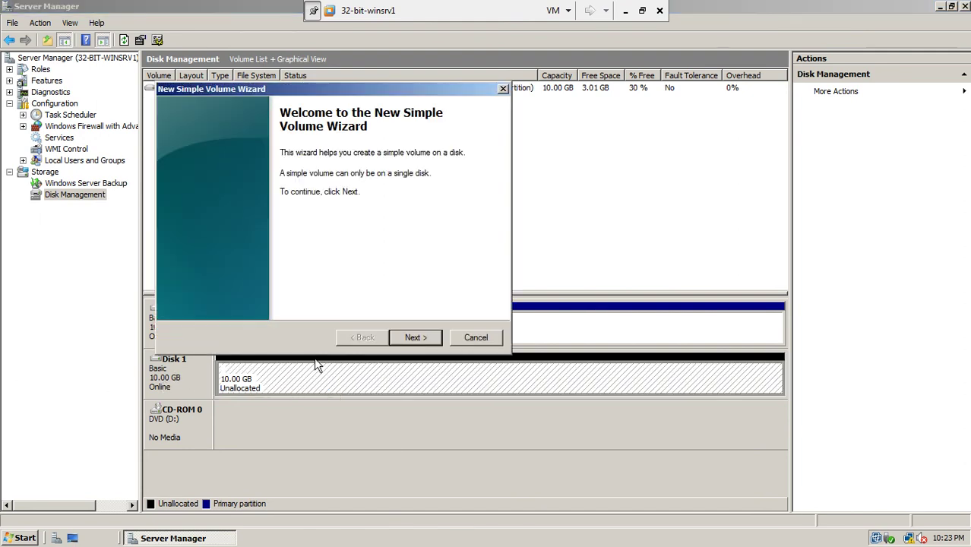
pyautogui.click(411, 339)
pyautogui.click(409, 336)
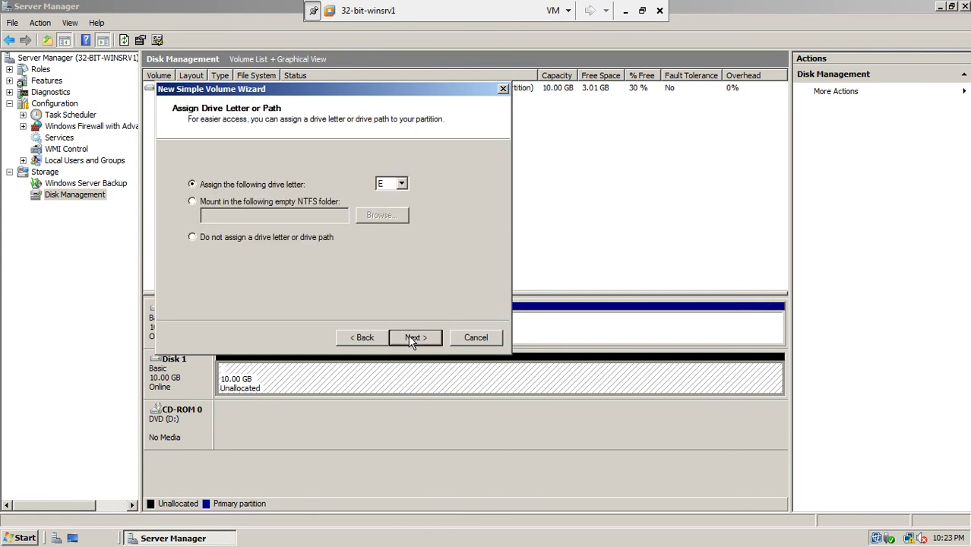
pyautogui.click(411, 338)
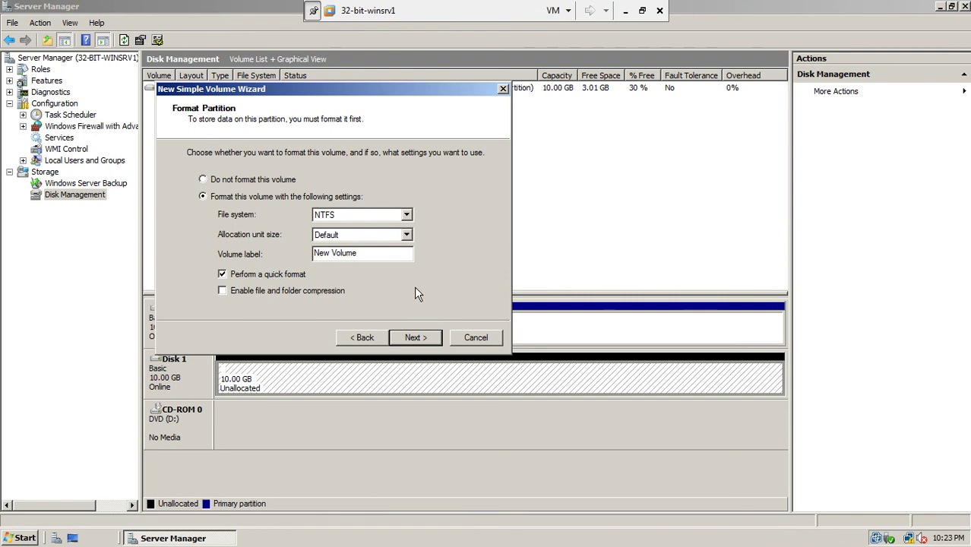
pyautogui.click(414, 340)
pyautogui.click(415, 339)
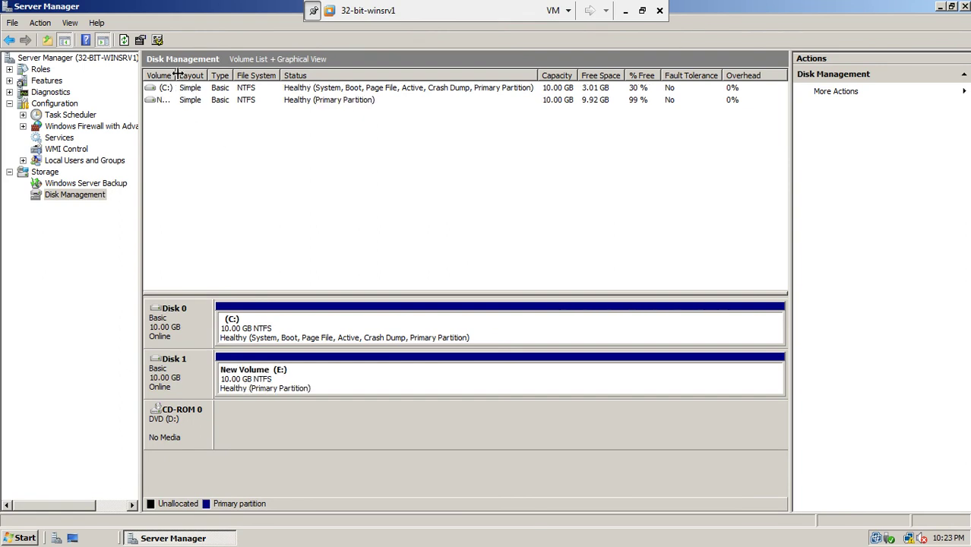
# Step: Widen the volume name column, inspect the C: and E: volumes and the CD-ROM drive, and close Server Manager
pyautogui.doubleClick(178, 76)
pyautogui.click(202, 100)
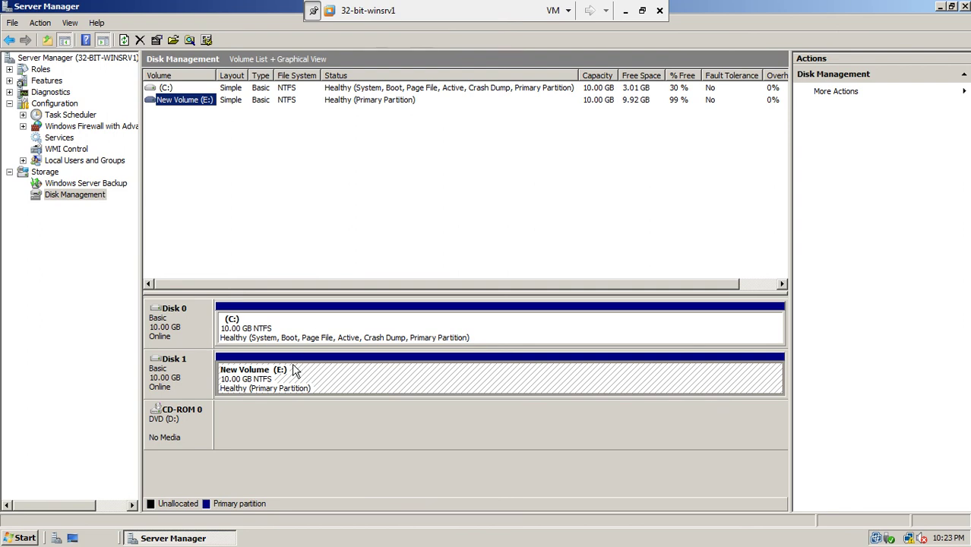
pyautogui.click(342, 325)
pyautogui.click(322, 364)
pyautogui.click(335, 340)
pyautogui.click(176, 442)
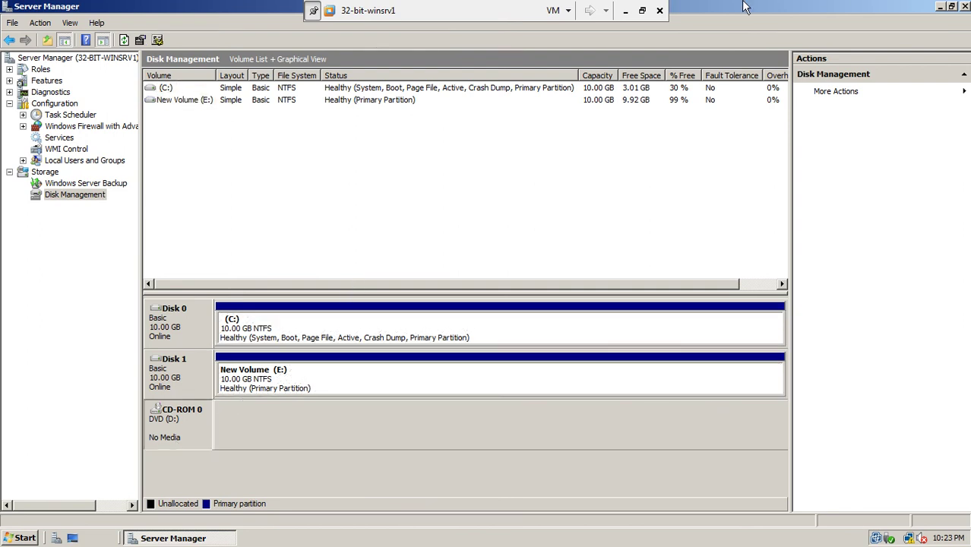
pyautogui.click(963, 6)
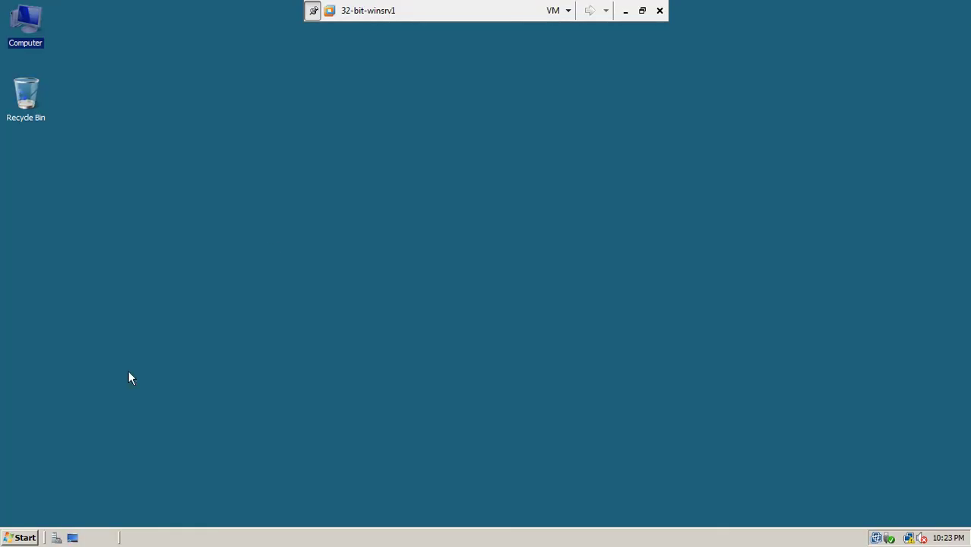
# Step: Open Windows Server Backup from the administrative tools and allow the permission request
pyautogui.click(20, 537)
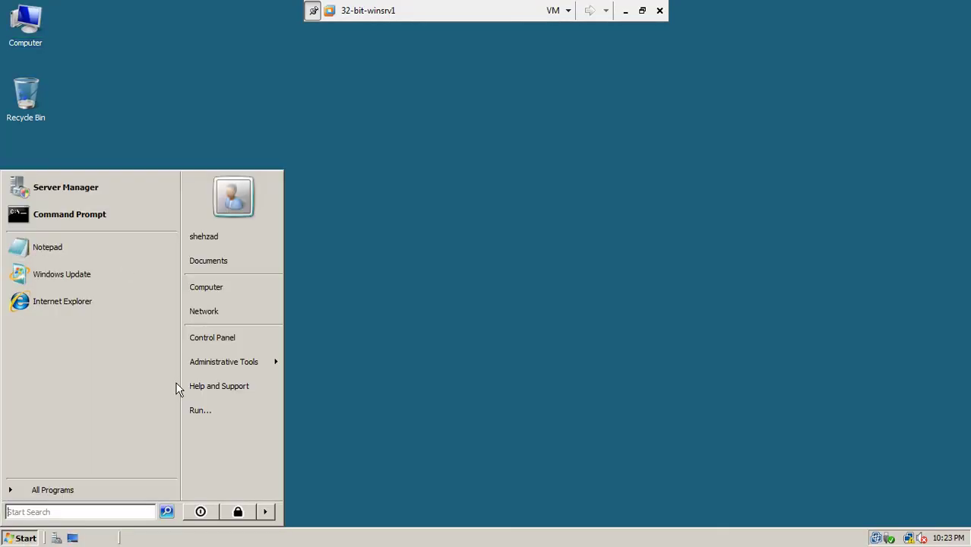
pyautogui.moveTo(212, 363)
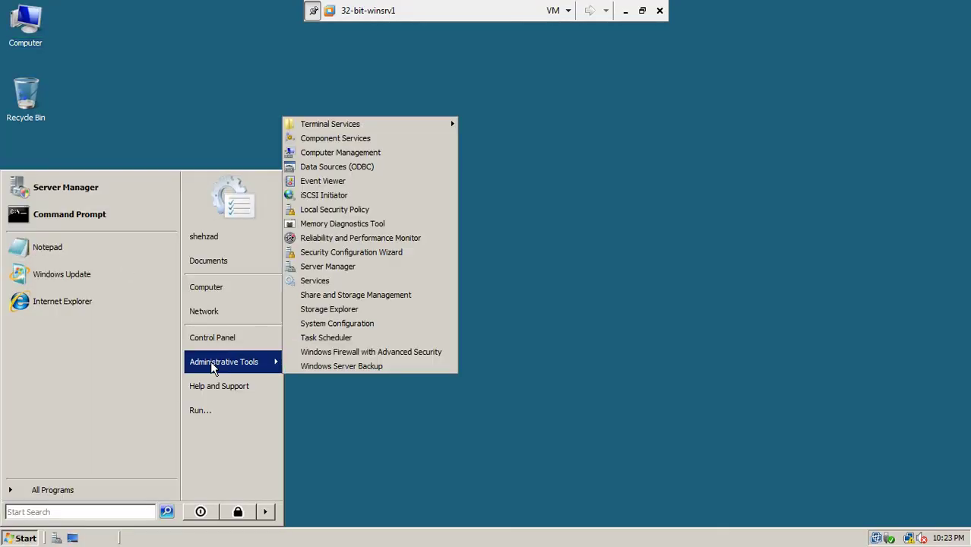
pyautogui.click(308, 366)
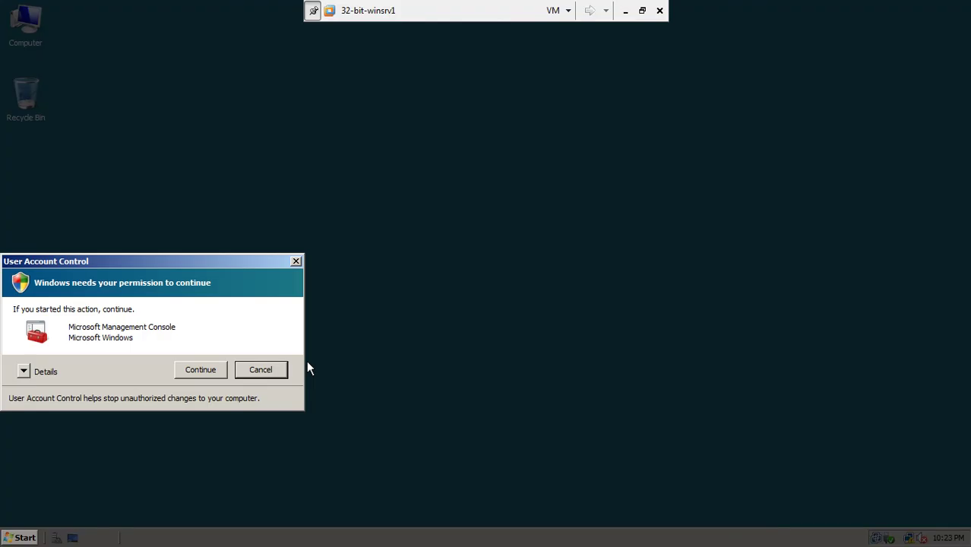
pyautogui.click(199, 372)
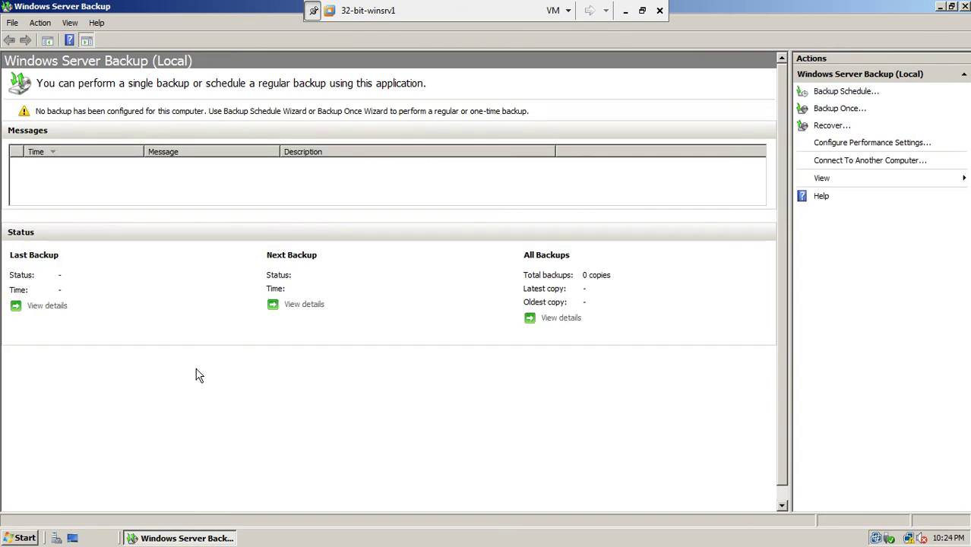
# Step: Start a one-time backup using different options and choose the Custom backup configuration
pyautogui.click(843, 110)
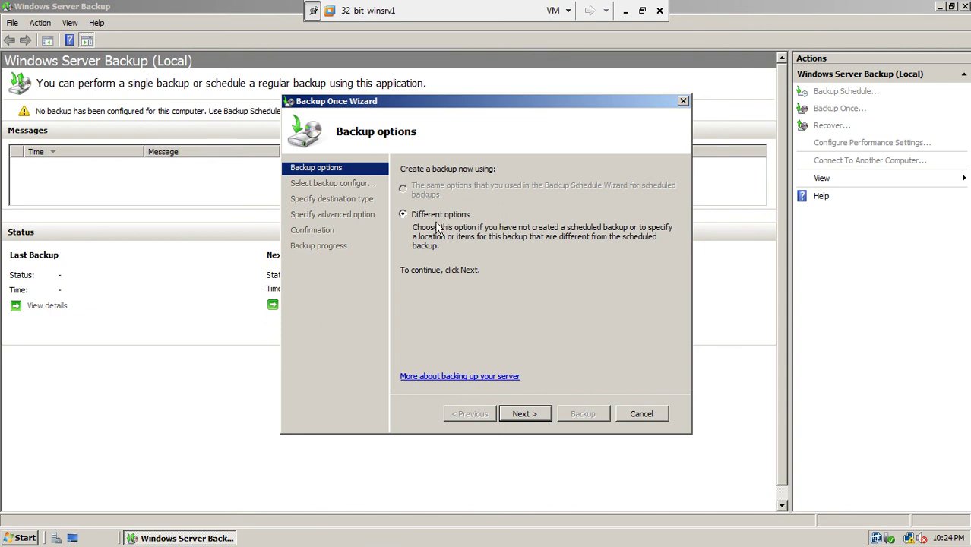
pyautogui.click(527, 422)
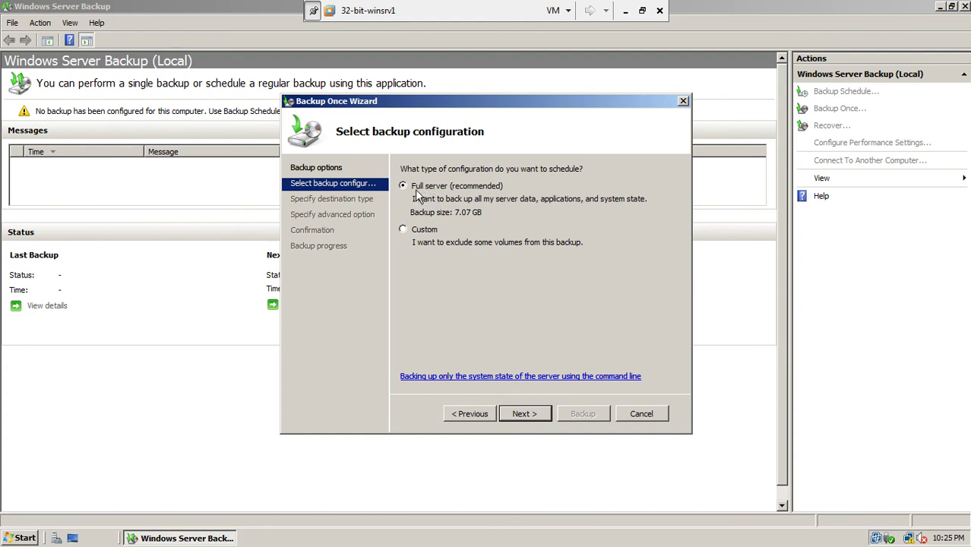
pyautogui.click(406, 231)
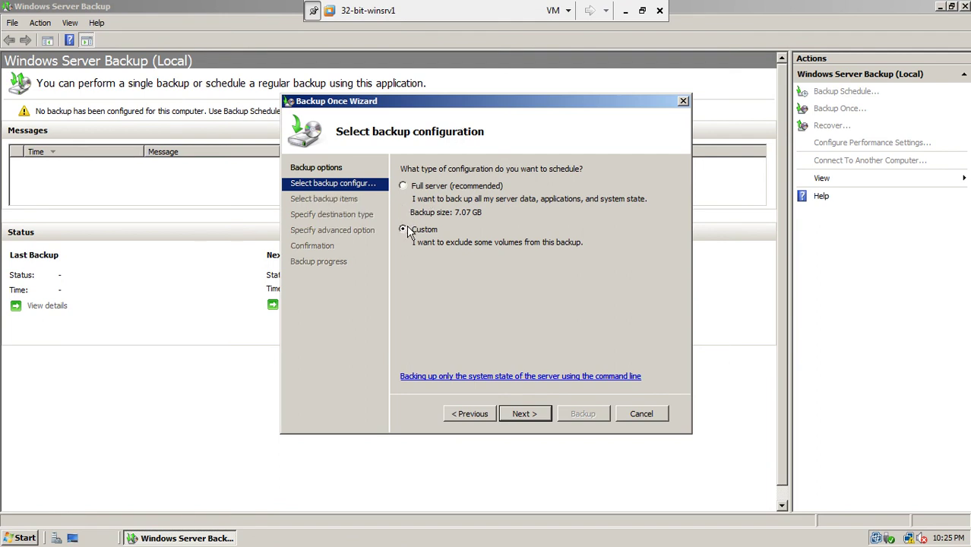
pyautogui.click(521, 415)
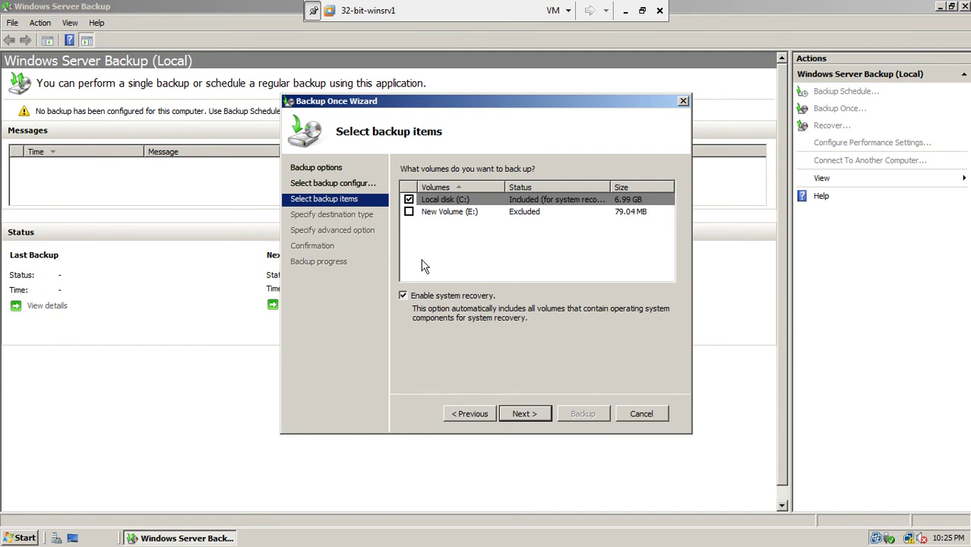
# Step: Turn off system recovery and include only Local disk (C:) in the one-time backup
pyautogui.click(430, 203)
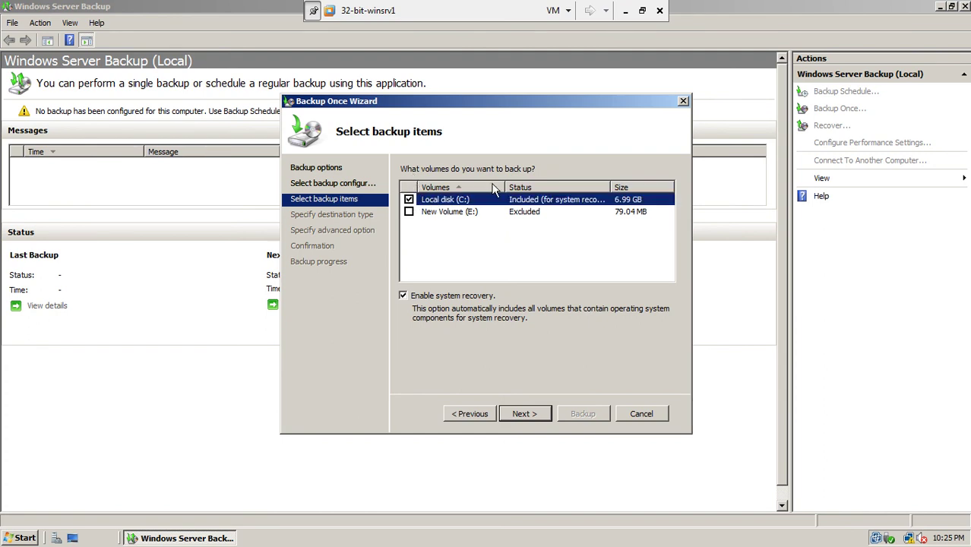
pyautogui.click(435, 301)
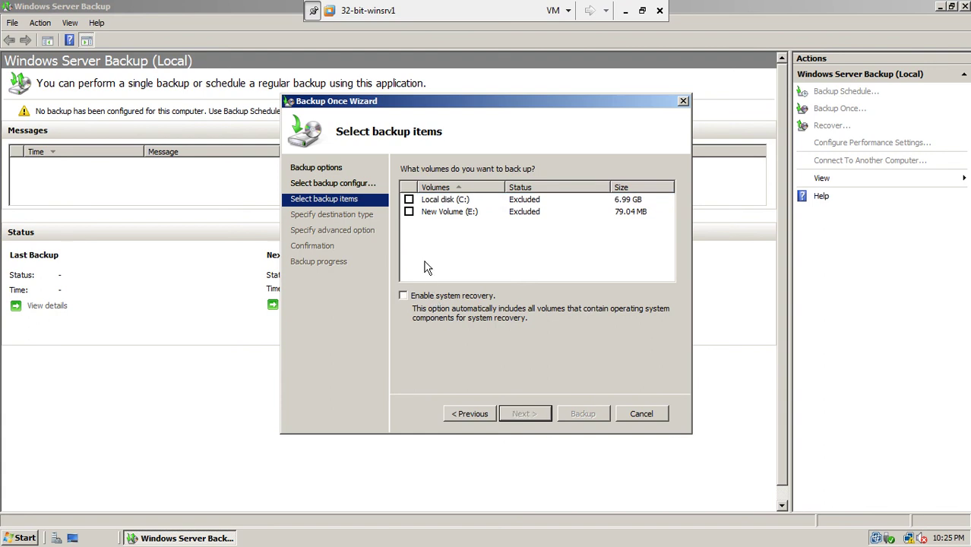
pyautogui.click(410, 200)
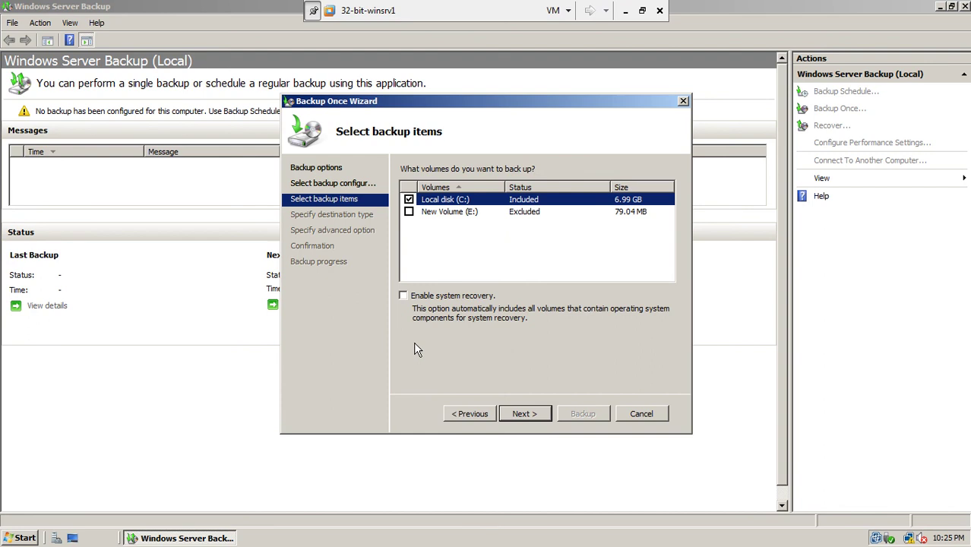
pyautogui.click(506, 412)
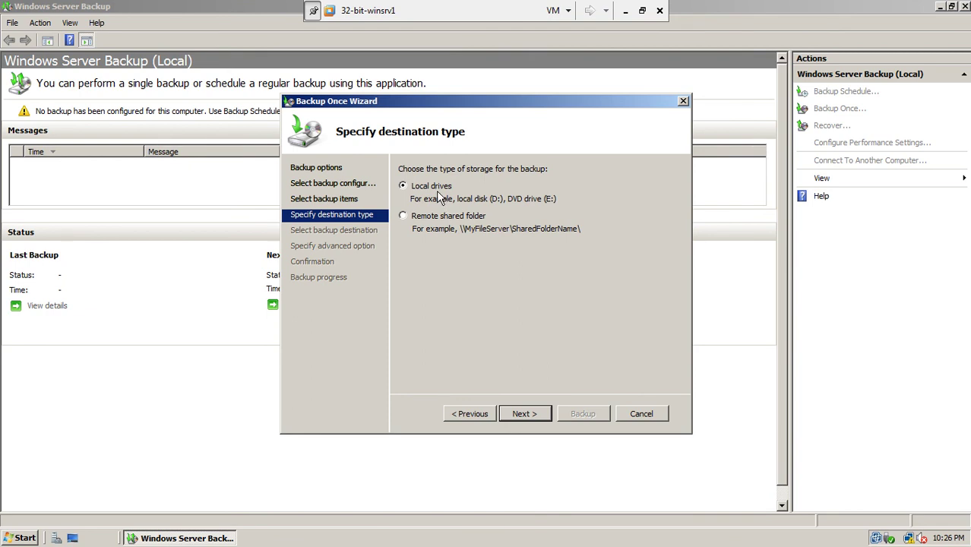
# Step: Store the backup on local drives with New Volume (E:) as the destination
pyautogui.click(524, 414)
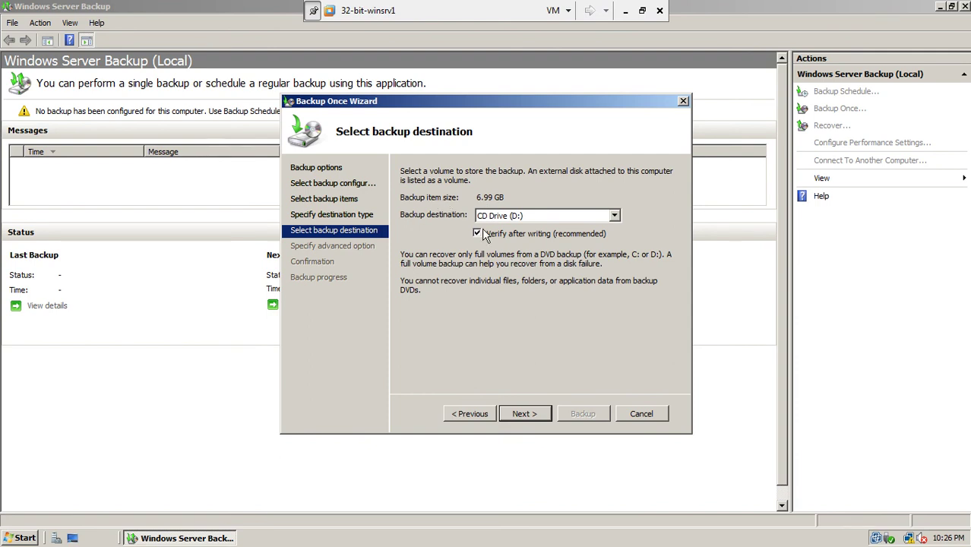
pyautogui.click(521, 217)
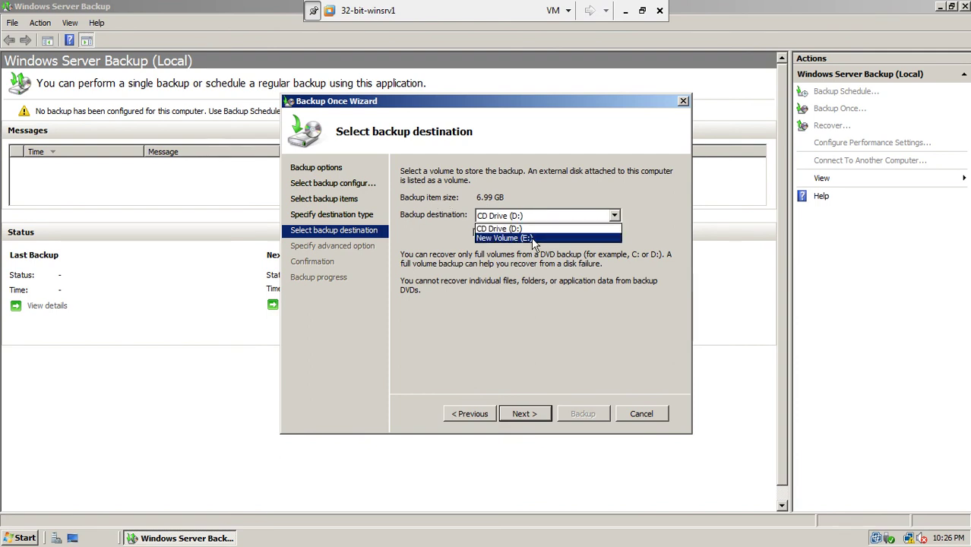
pyautogui.click(531, 238)
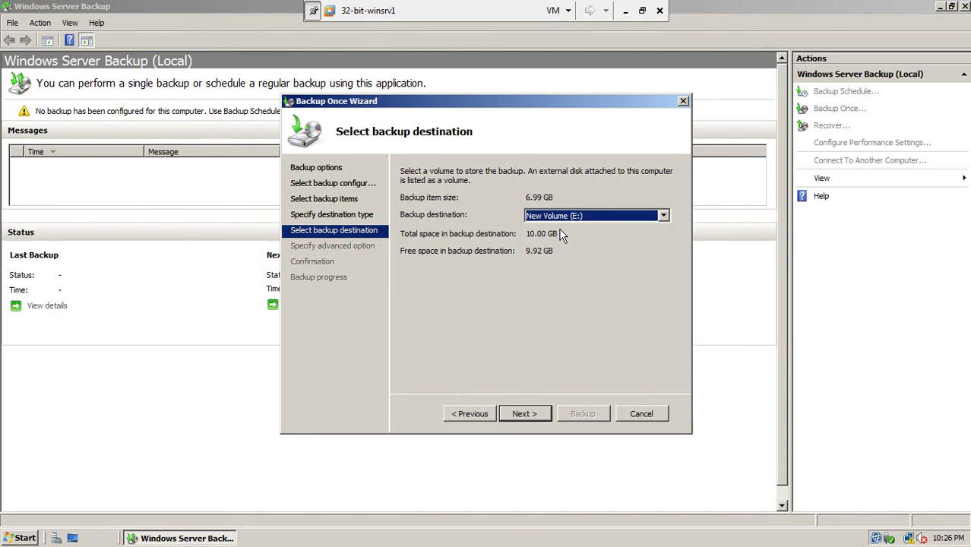
pyautogui.click(534, 420)
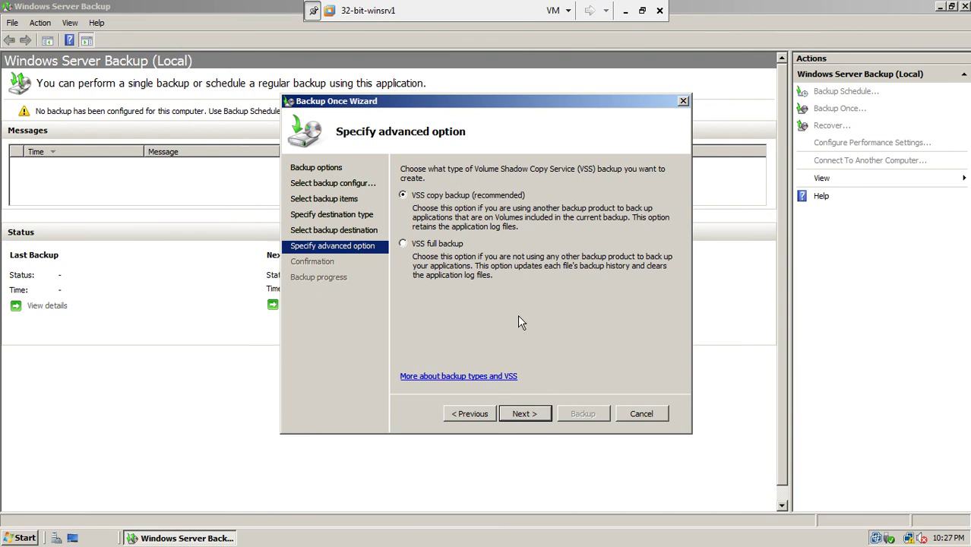
# Step: Keep VSS copy backup as the advanced option, review the backup settings and run the backup
pyautogui.click(514, 415)
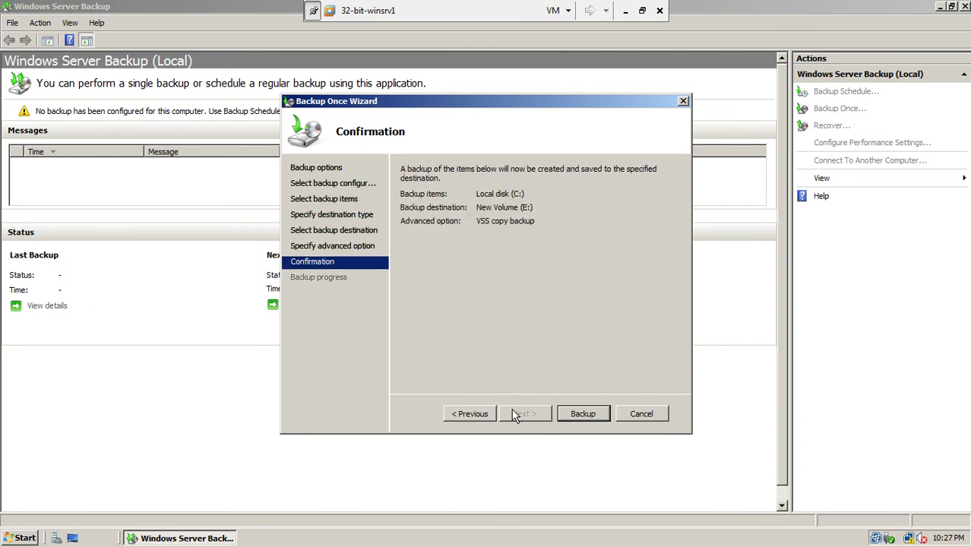
pyautogui.click(490, 415)
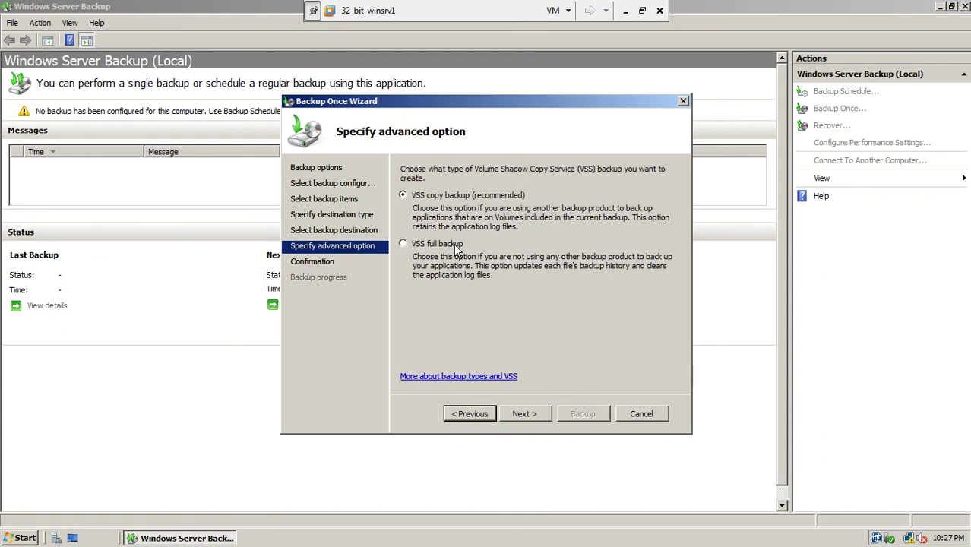
pyautogui.click(529, 412)
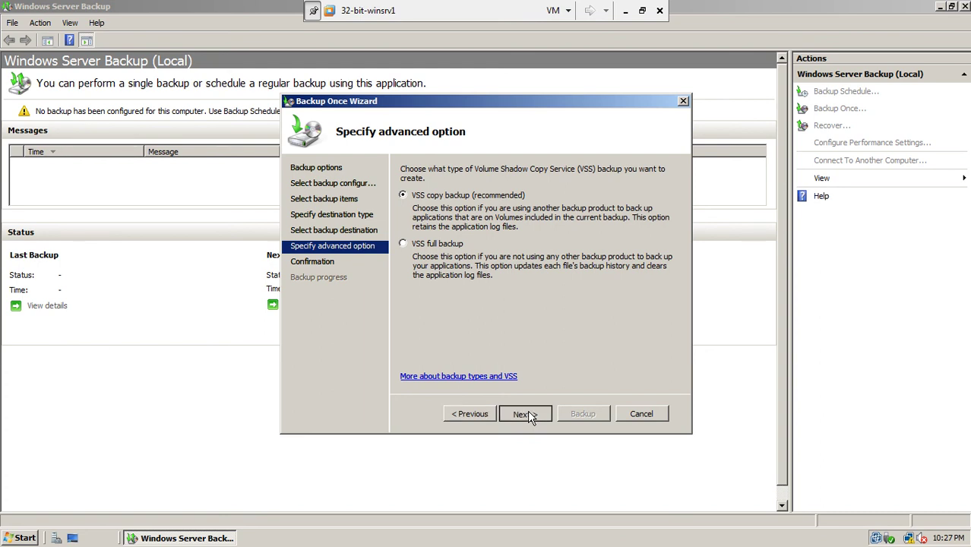
pyautogui.click(527, 413)
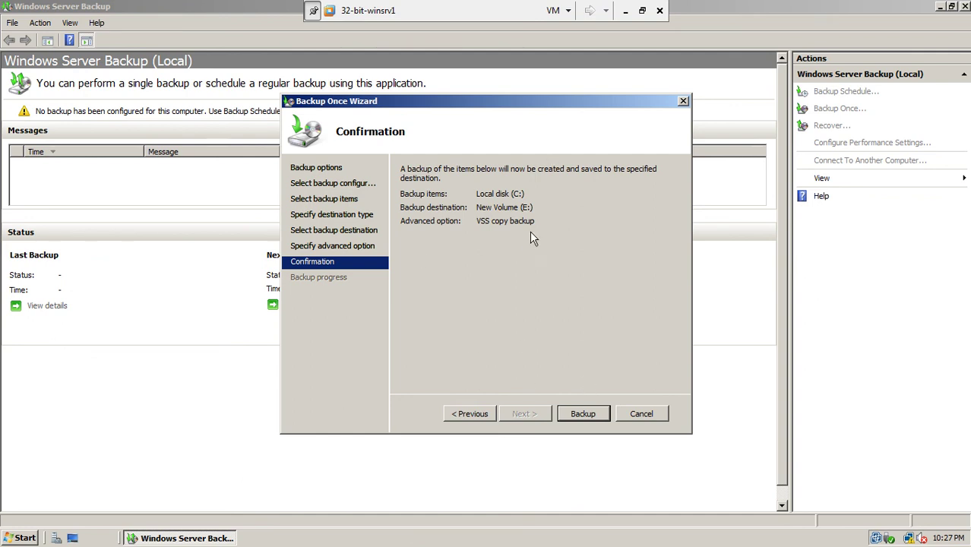
pyautogui.click(583, 417)
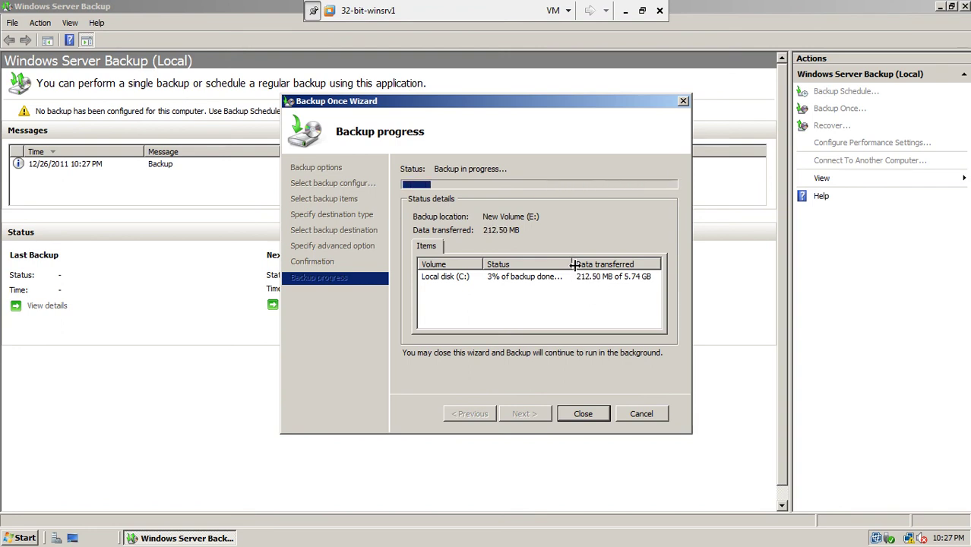
# Step: Widen the progress list's status column, move the wizard aside to monitor the backup, and close the wizard once it completes
pyautogui.moveTo(571, 262); pyautogui.dragTo(600, 263)
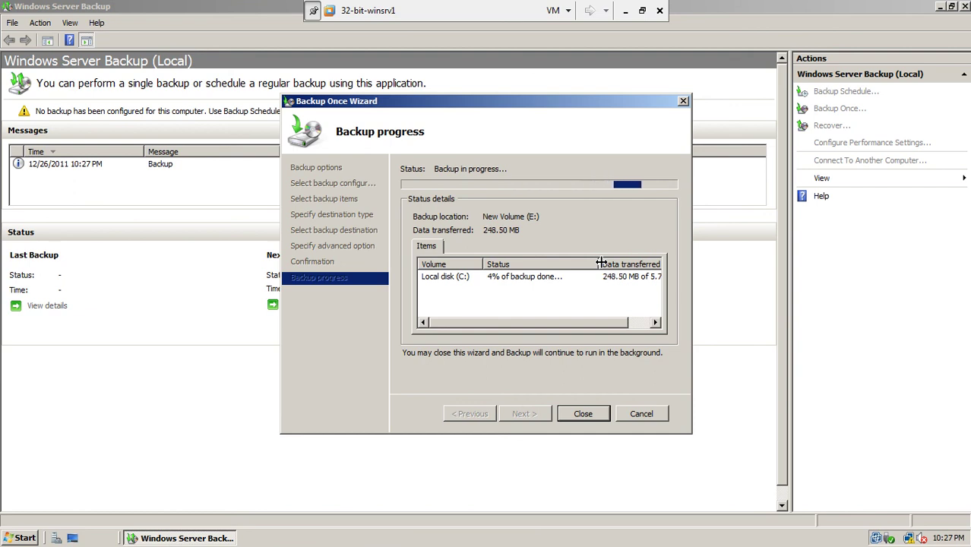
pyautogui.moveTo(600, 263); pyautogui.dragTo(579, 262)
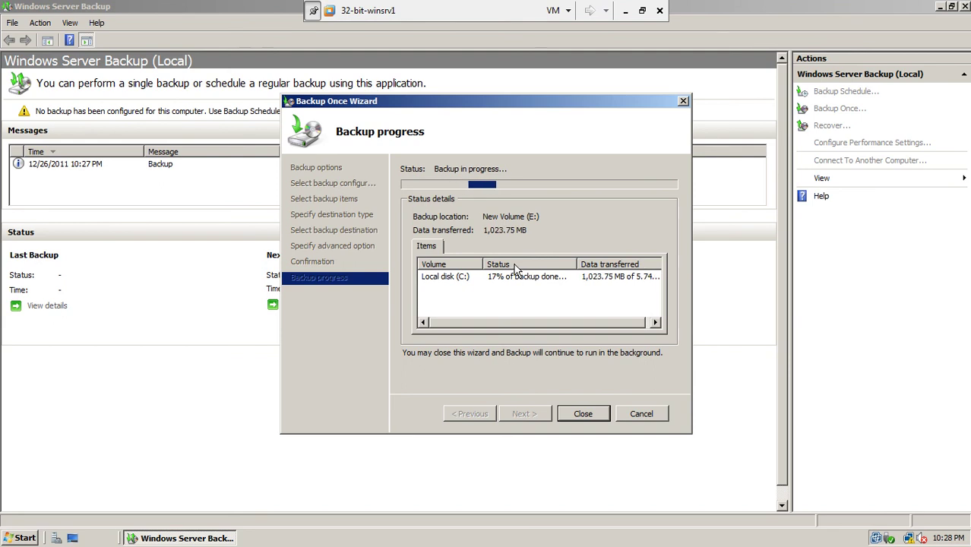
pyautogui.click(459, 277)
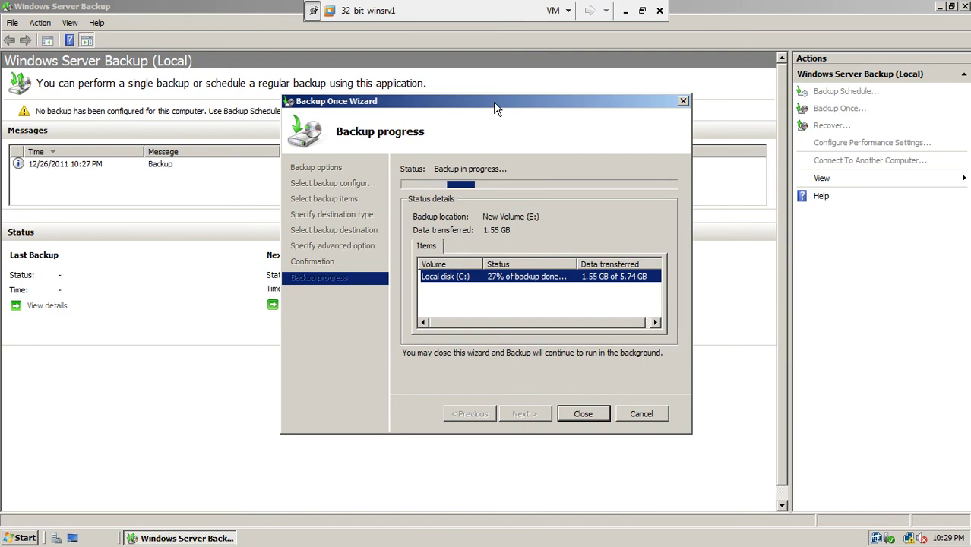
pyautogui.moveTo(494, 109); pyautogui.dragTo(651, 158)
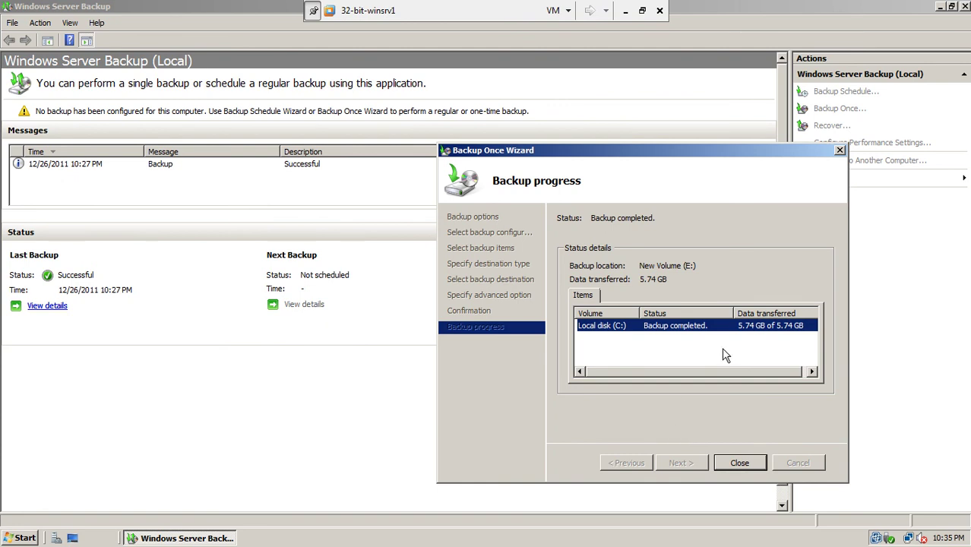
pyautogui.click(739, 462)
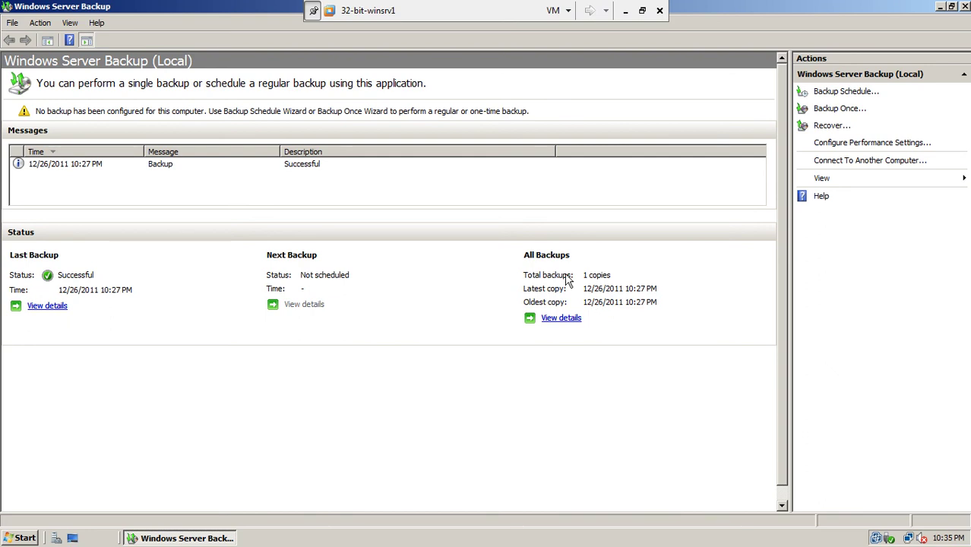
# Step: Start a backup schedule with the Custom configuration and exclude New Volume (E:) from the backup items
pyautogui.click(827, 100)
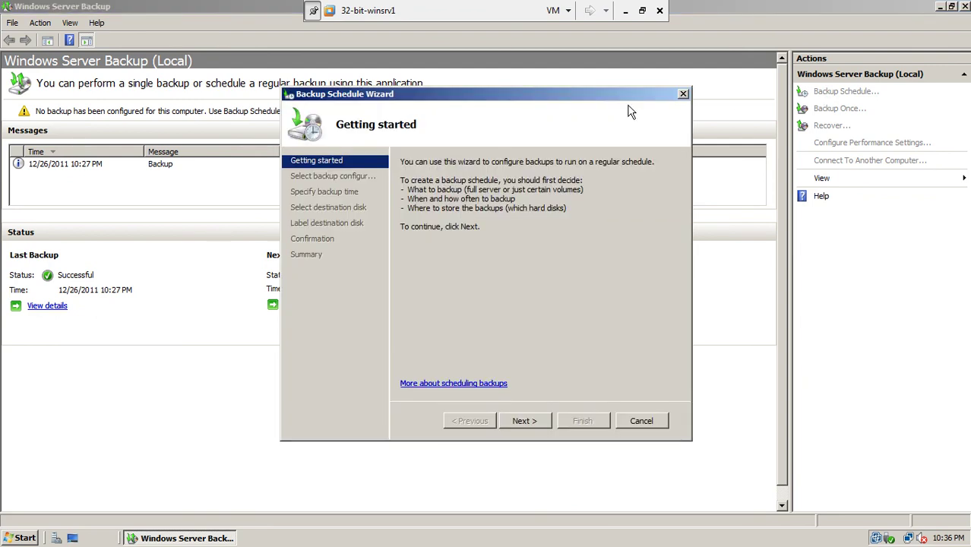
pyautogui.click(524, 421)
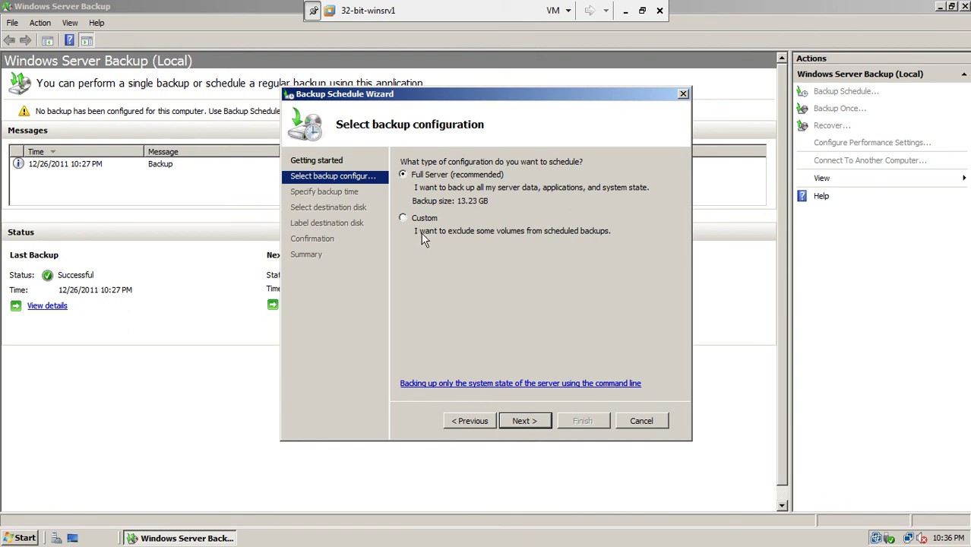
pyautogui.click(403, 217)
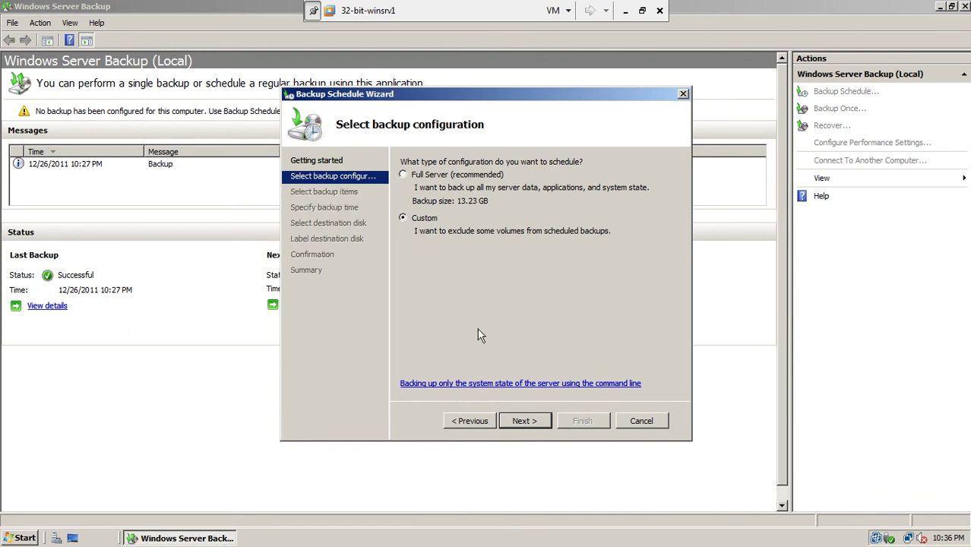
pyautogui.click(525, 421)
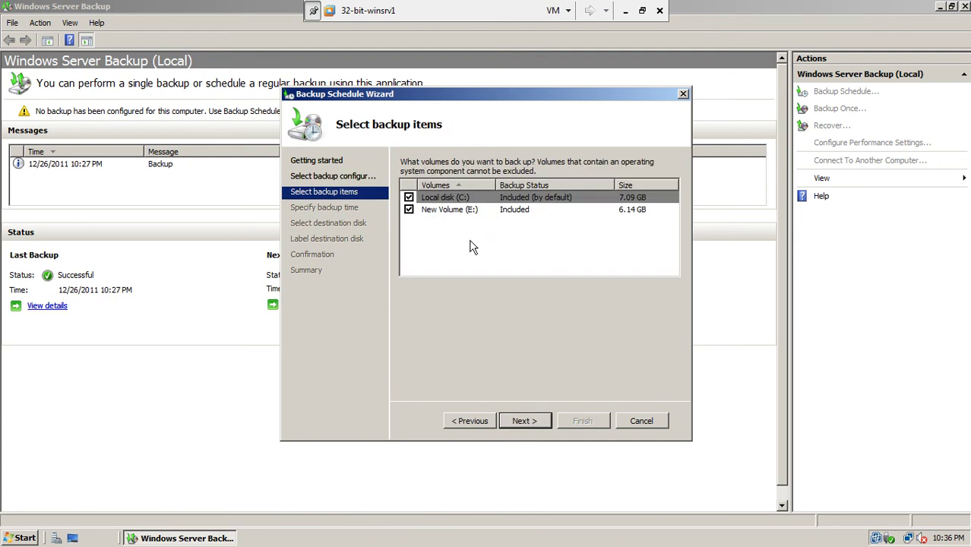
pyautogui.click(408, 209)
pyautogui.click(524, 420)
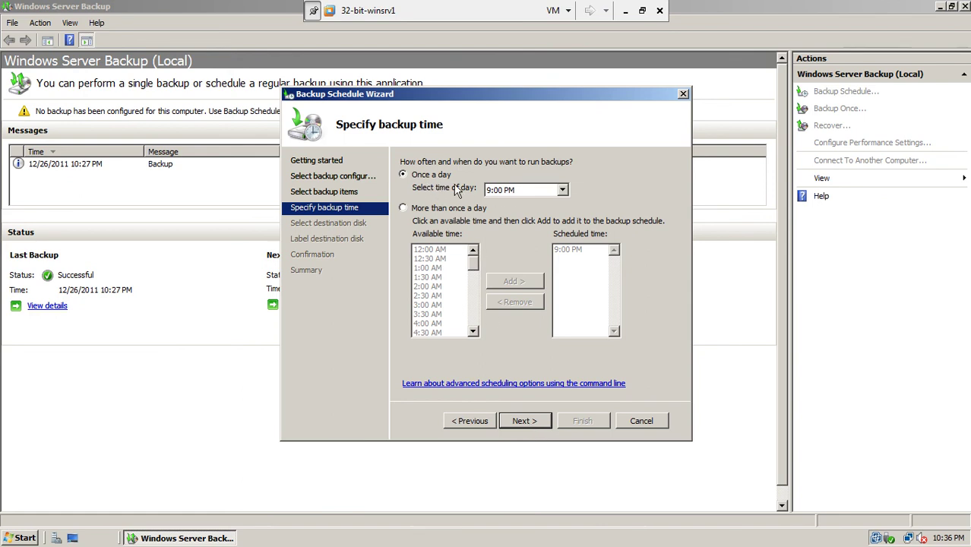
# Step: Schedule the backup to run once a day, trying 10:30 AM and settling on 11:00 AM
pyautogui.click(510, 191)
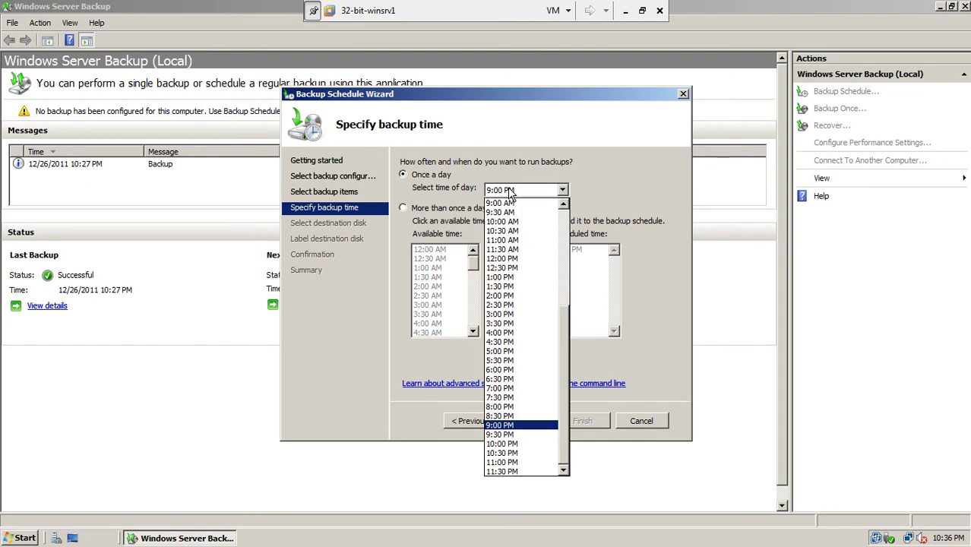
pyautogui.click(507, 231)
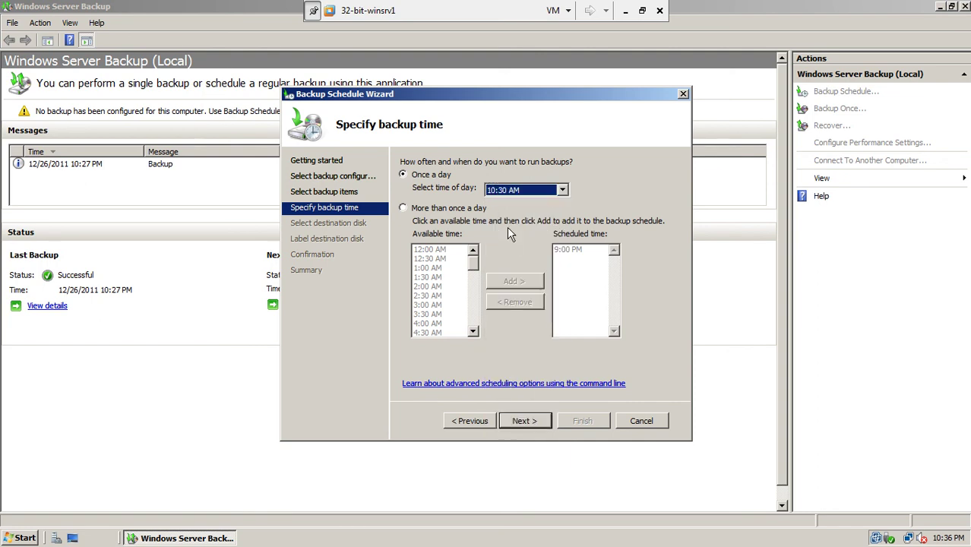
pyautogui.click(545, 193)
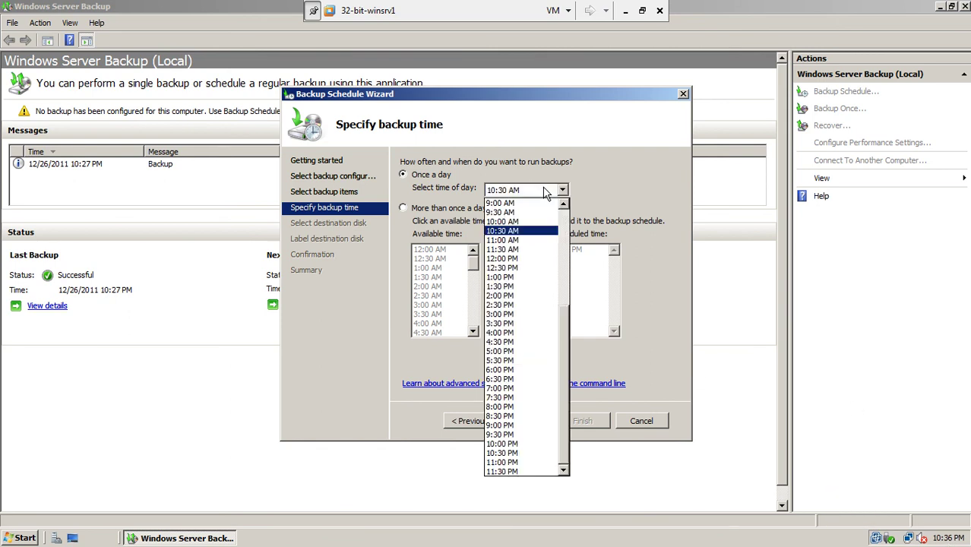
pyautogui.click(511, 241)
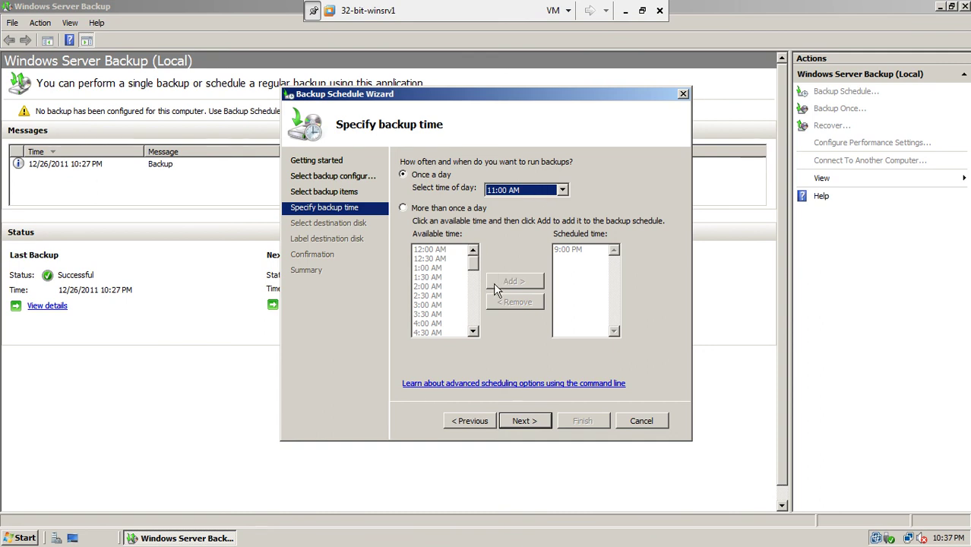
# Step: Try the more than once a day schedule, selecting available times such as 2:30 AM and 4:00 AM, and return to once a day
pyautogui.click(455, 209)
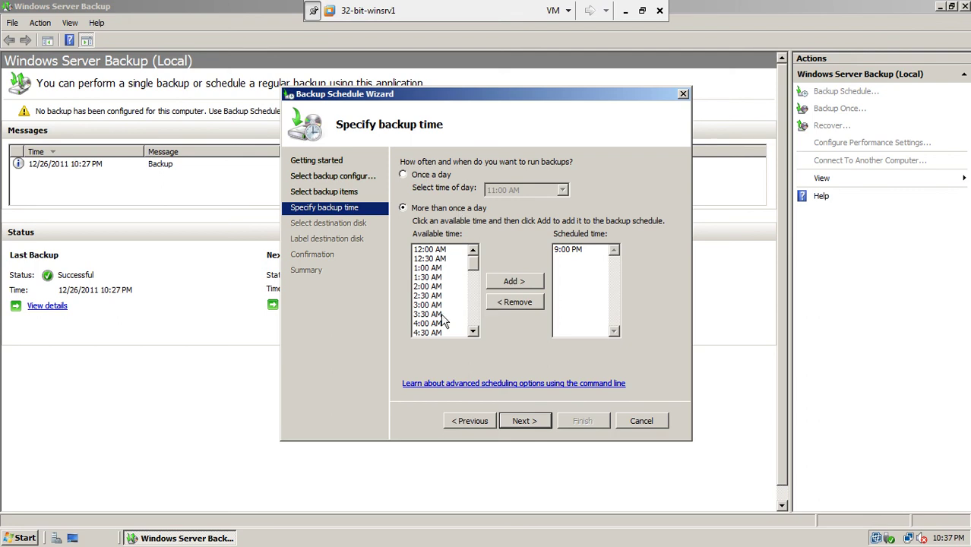
pyautogui.click(426, 268)
pyautogui.click(431, 295)
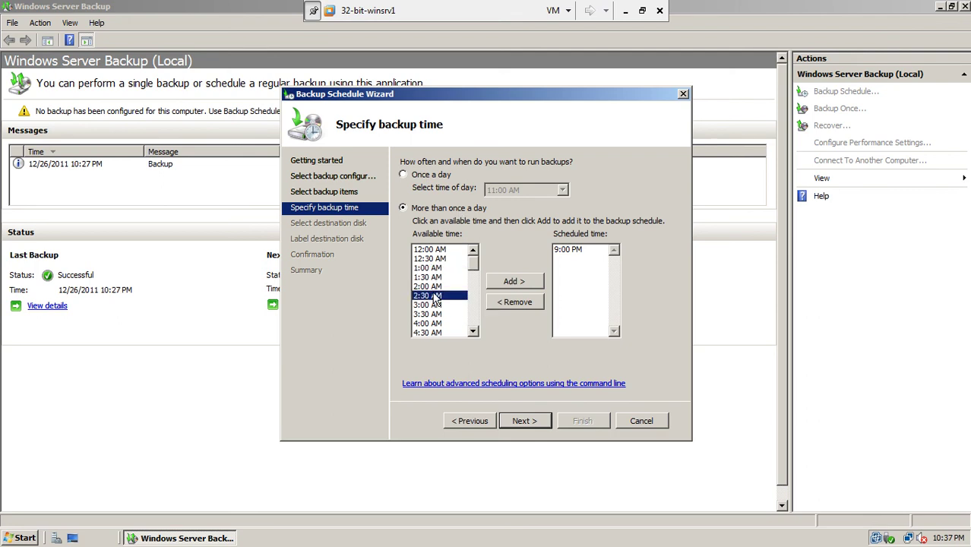
pyautogui.click(435, 323)
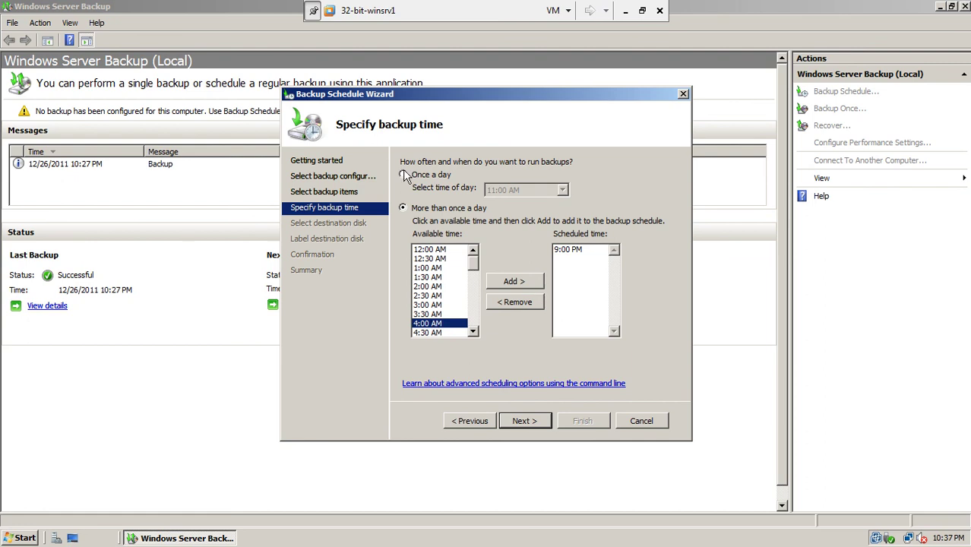
pyautogui.click(403, 174)
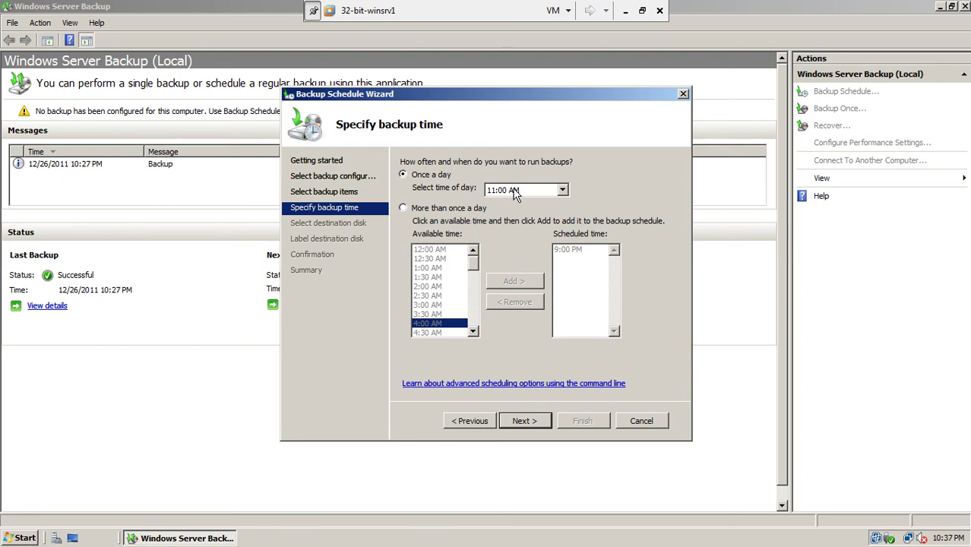
# Step: Set the once-a-day backup time to 11:00 PM and proceed to the destination disk selection
pyautogui.click(519, 191)
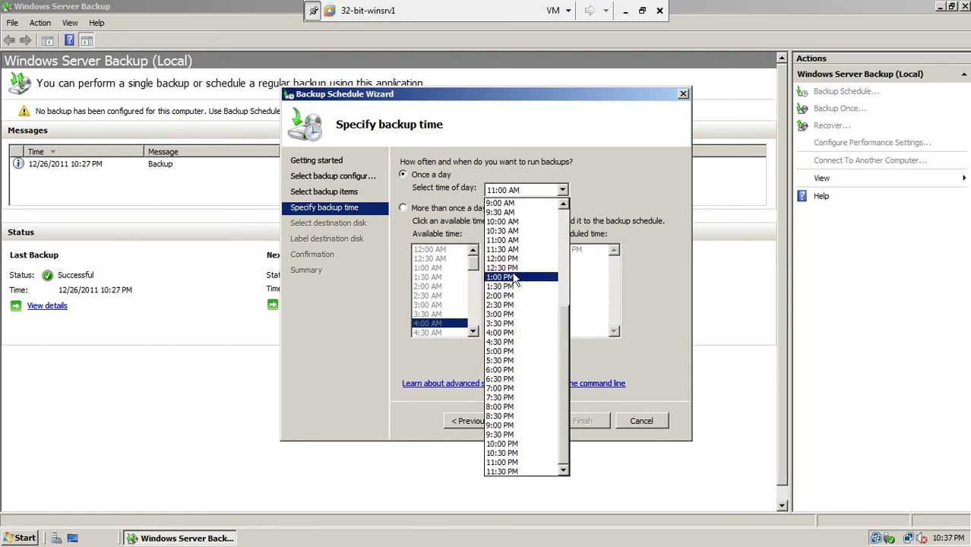
pyautogui.click(514, 464)
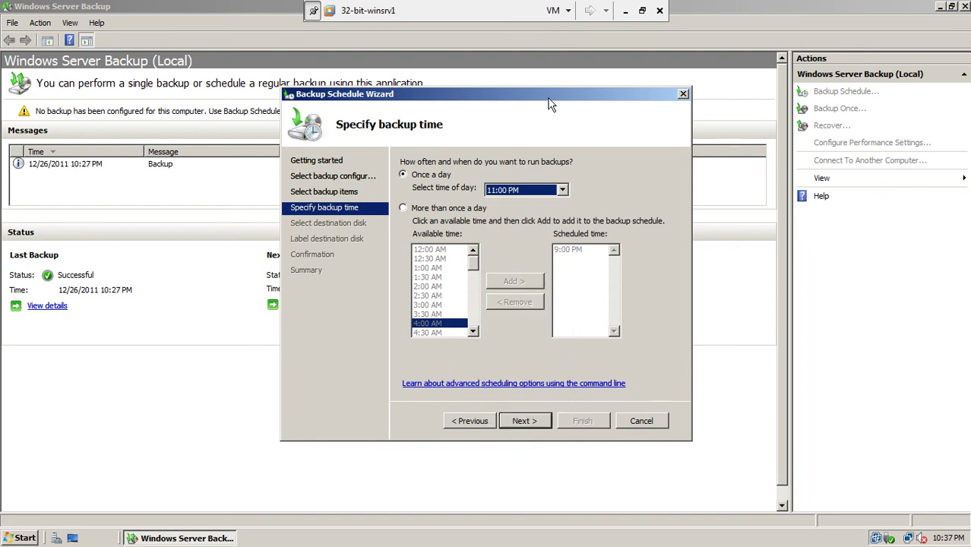
pyautogui.click(521, 421)
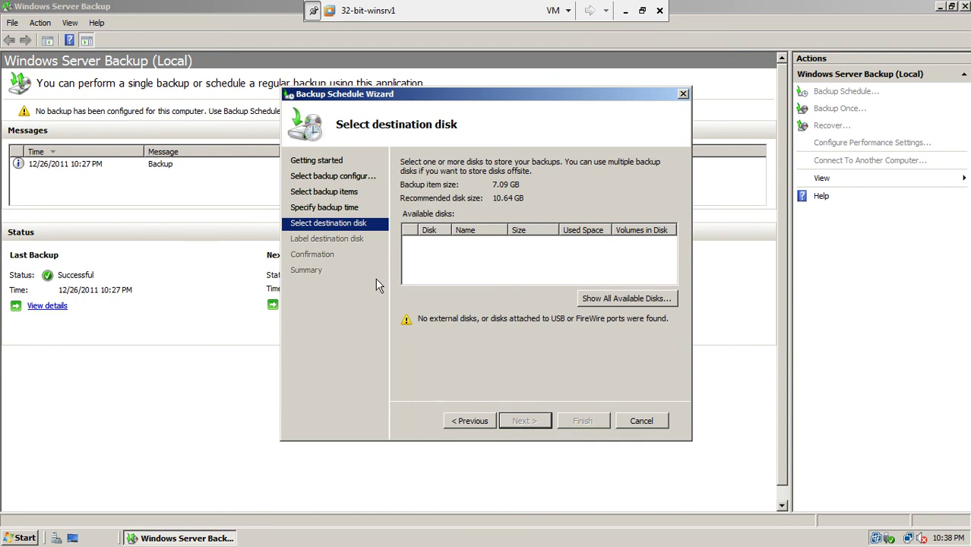
# Step: Add disk 1 (E:) from all available disks, select it as the backup destination, and accept its reformatting and limited free space
pyautogui.click(608, 297)
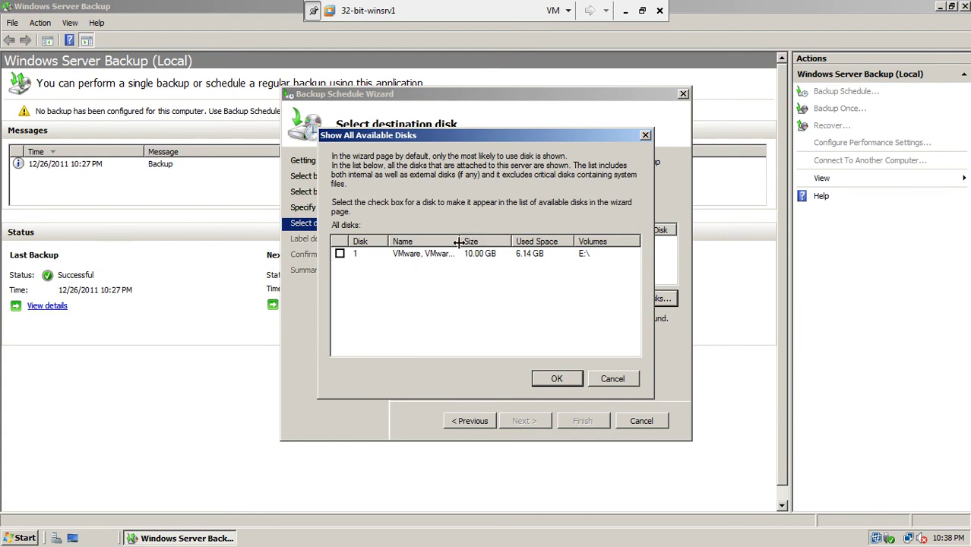
pyautogui.moveTo(459, 242); pyautogui.dragTo(466, 241)
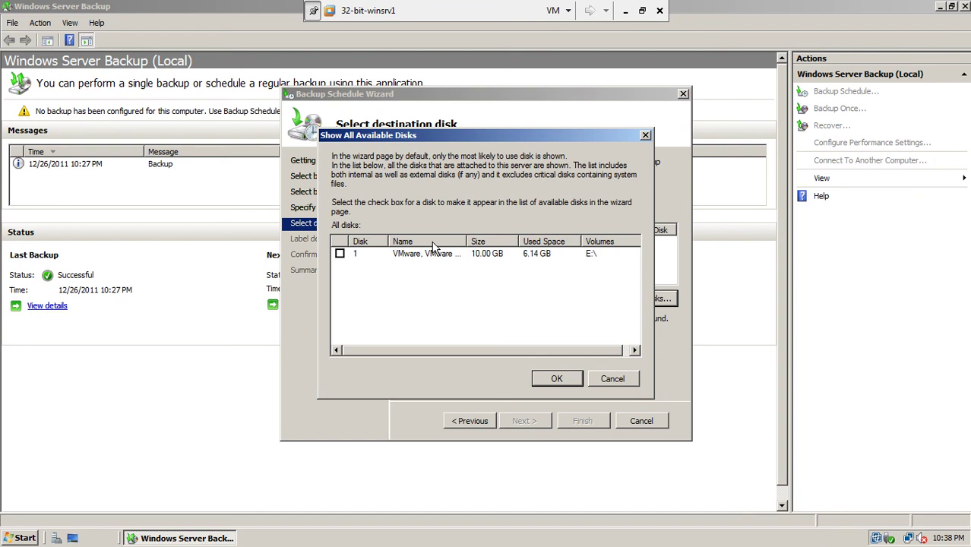
pyautogui.click(339, 253)
pyautogui.click(552, 380)
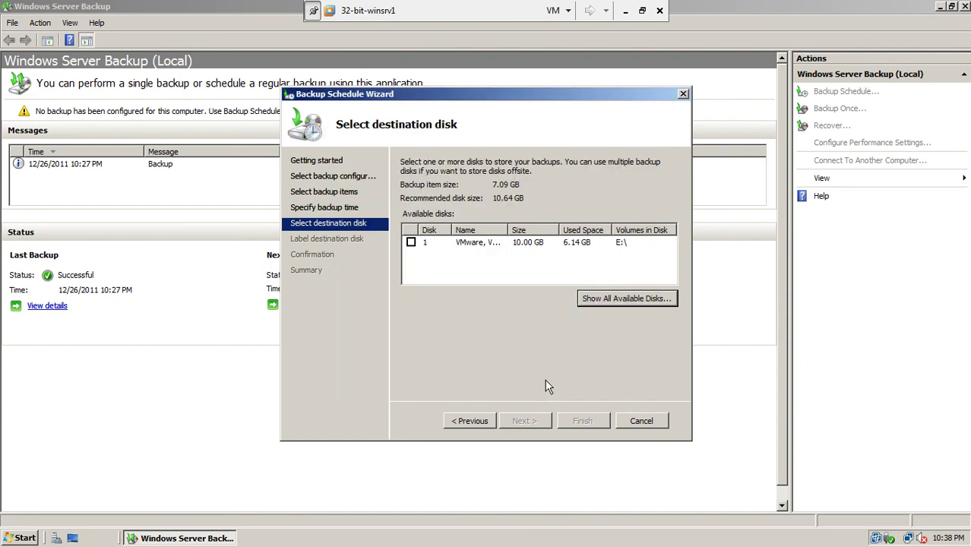
pyautogui.click(411, 242)
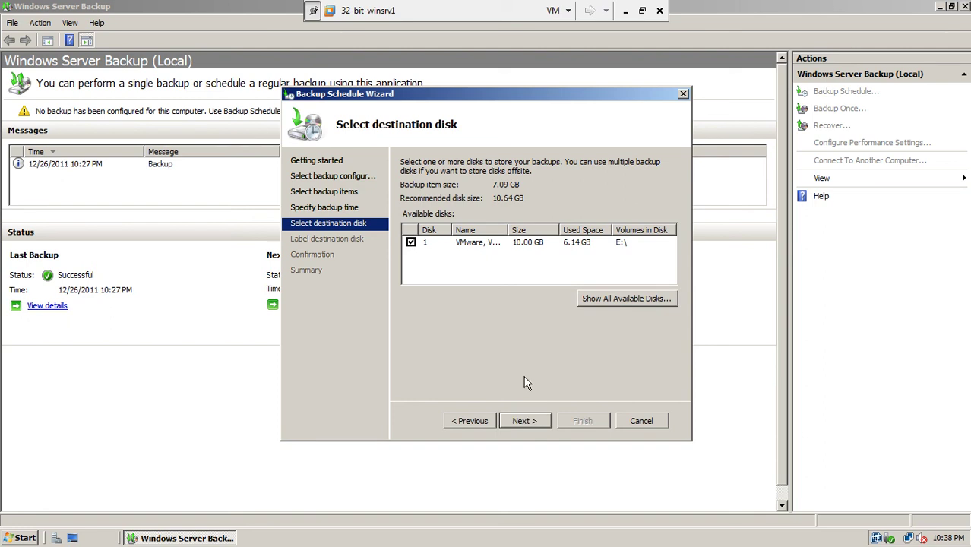
pyautogui.click(537, 427)
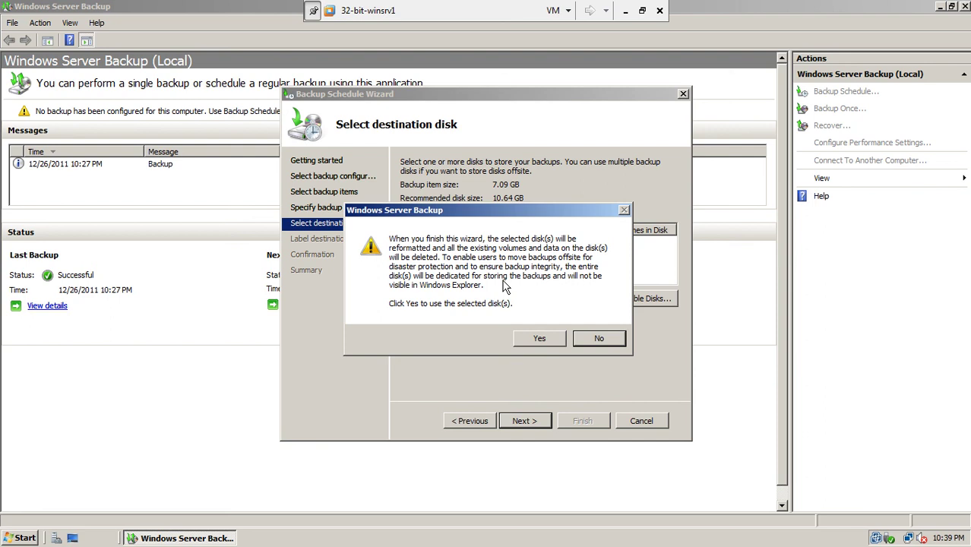
pyautogui.click(524, 342)
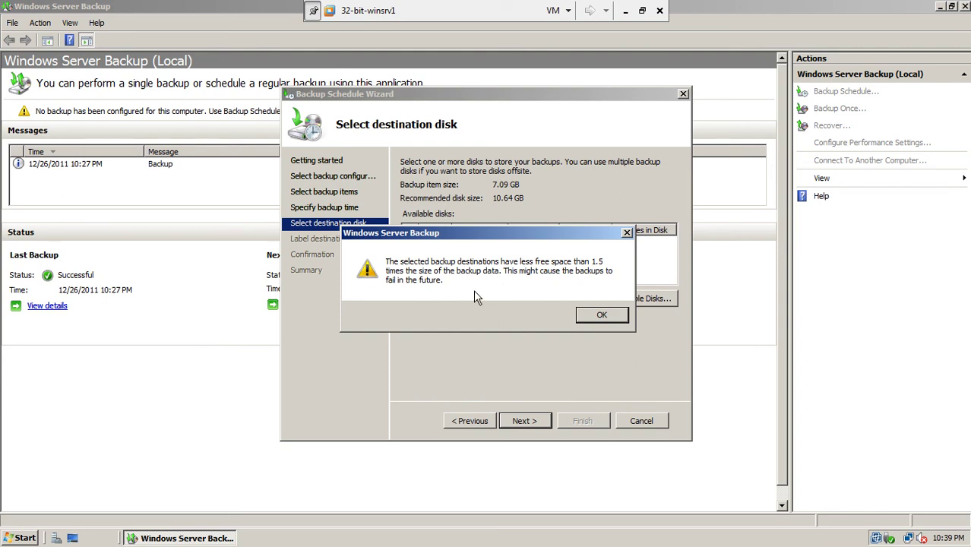
pyautogui.click(593, 316)
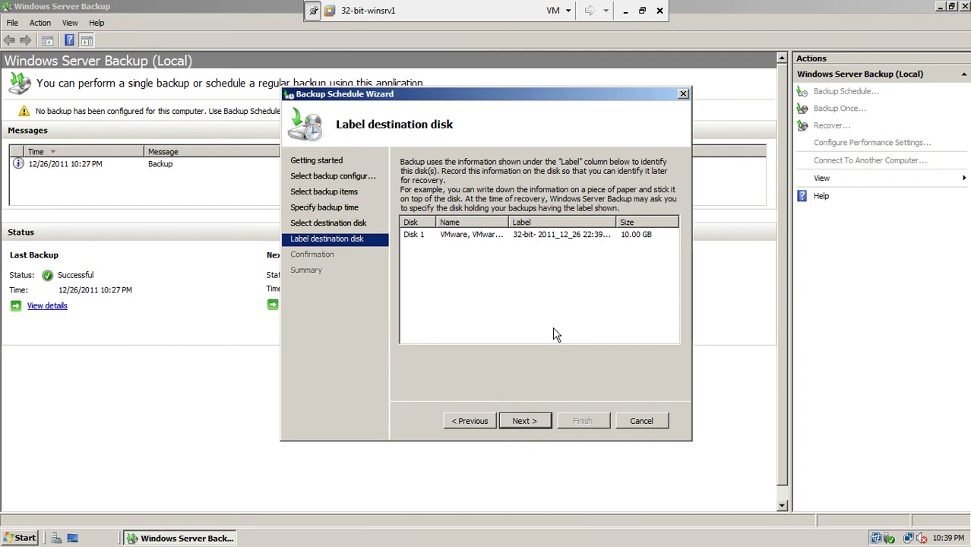
# Step: Accept the destination disk's label, create the backup schedule, and close the wizard once the disk is formatted
pyautogui.click(478, 242)
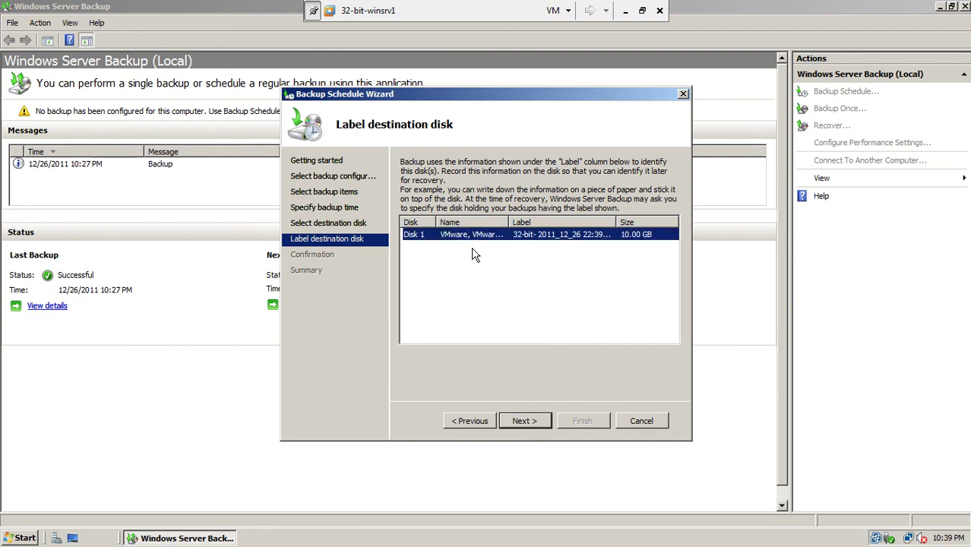
pyautogui.click(526, 420)
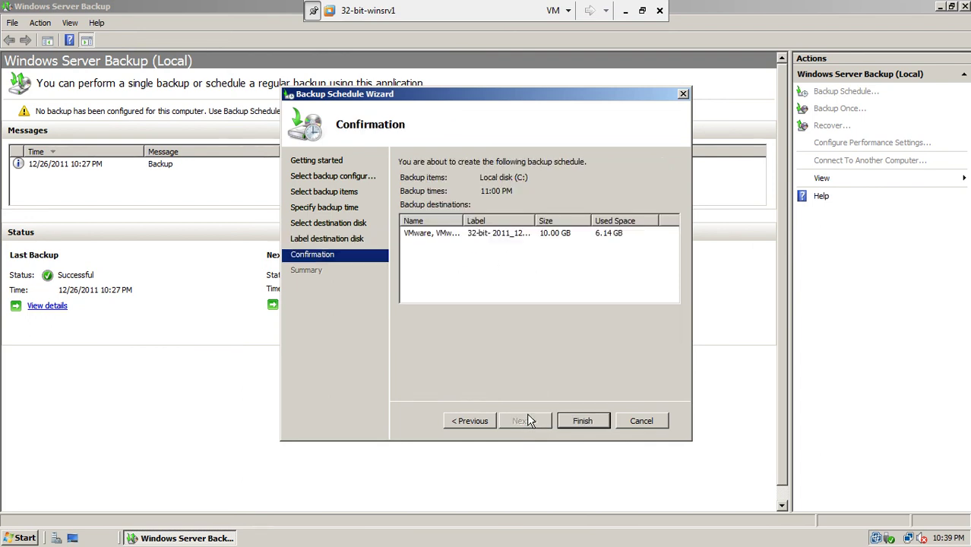
pyautogui.click(581, 423)
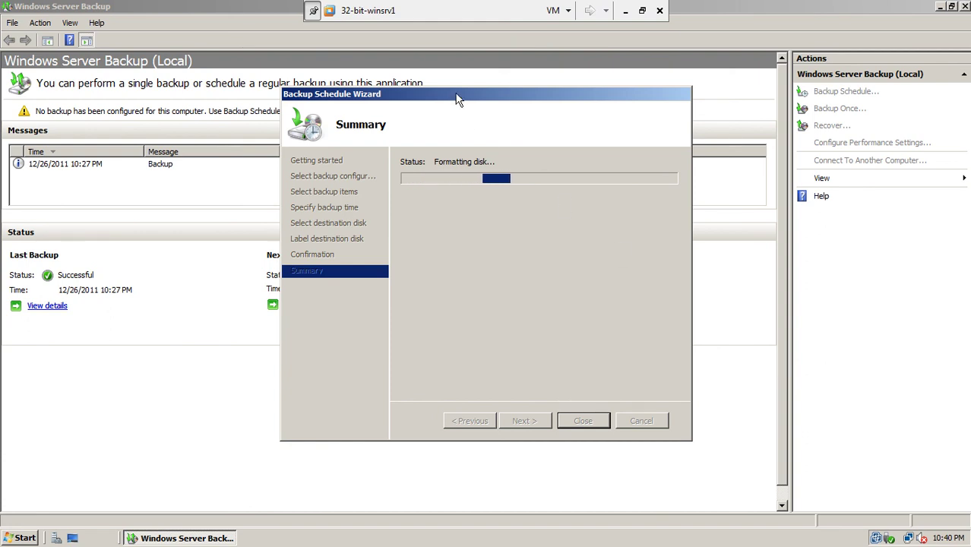
pyautogui.moveTo(450, 97); pyautogui.dragTo(458, 150)
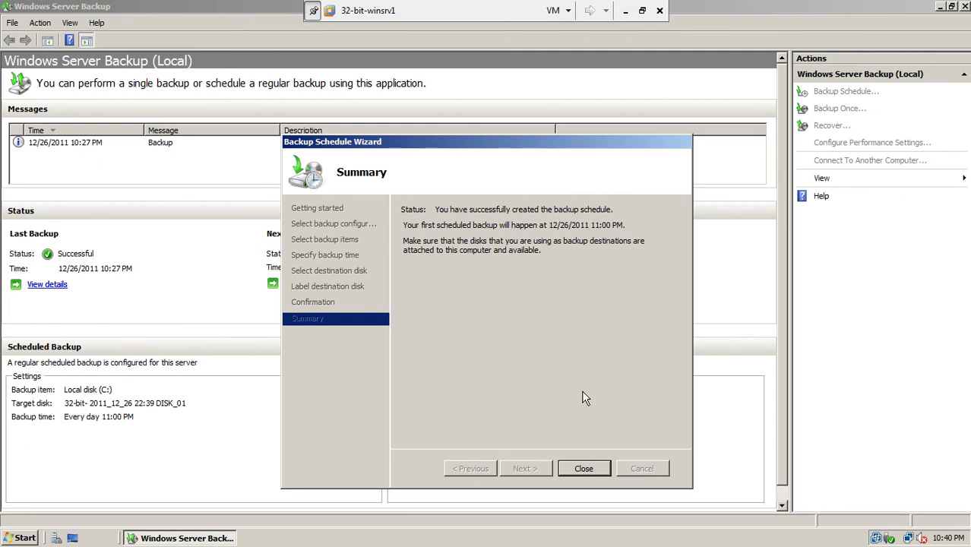
pyautogui.click(586, 470)
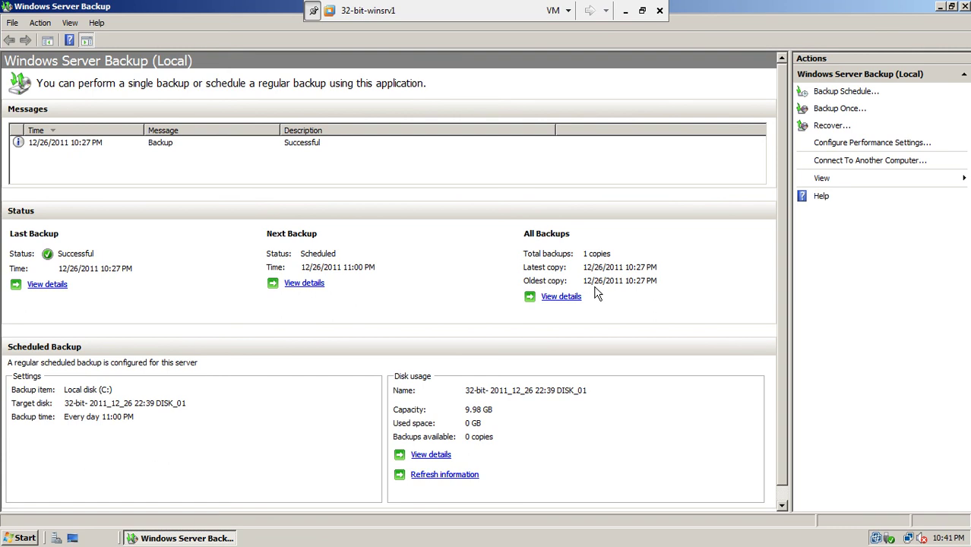
# Step: Try to recover data on this server from the 12/26/2011 10:27 PM backup, and cancel the recovery
pyautogui.click(66, 152)
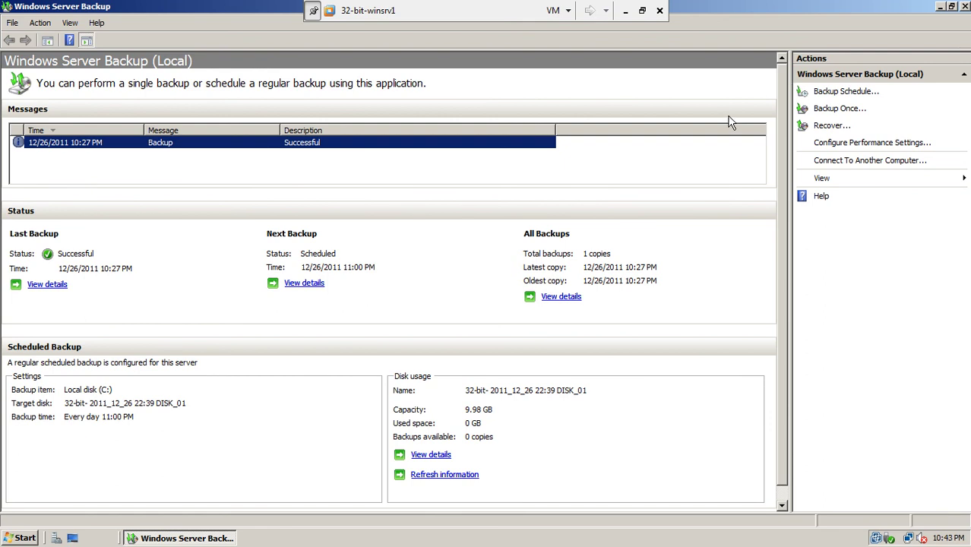
pyautogui.click(835, 126)
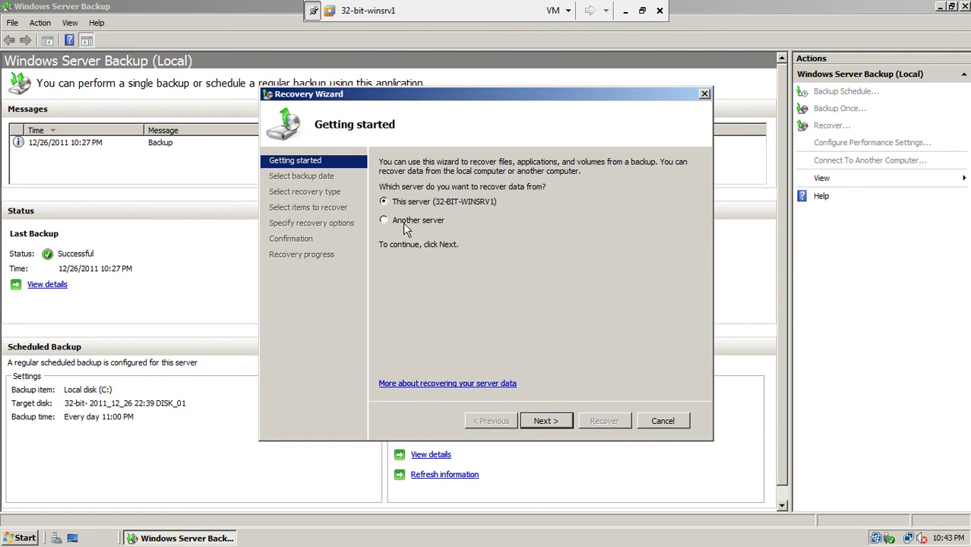
pyautogui.click(556, 418)
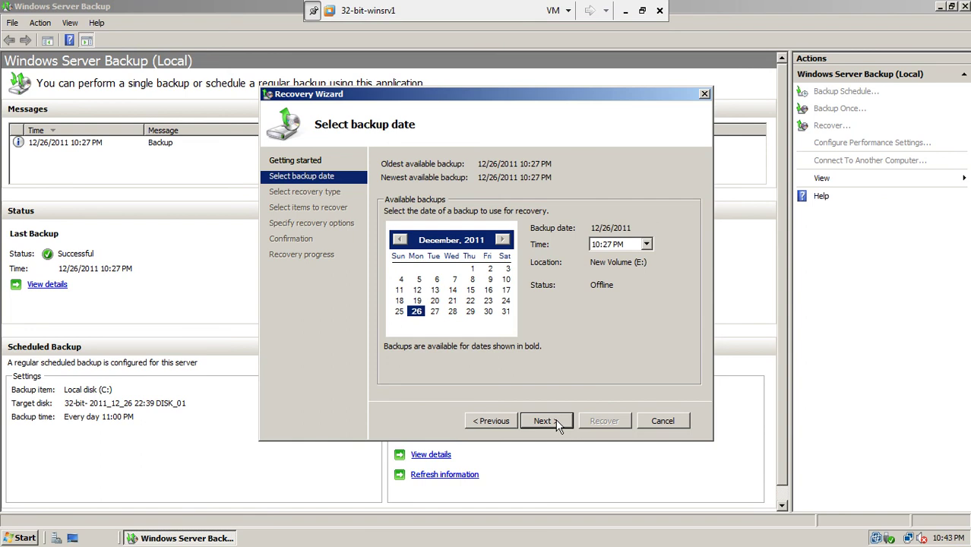
pyautogui.click(453, 301)
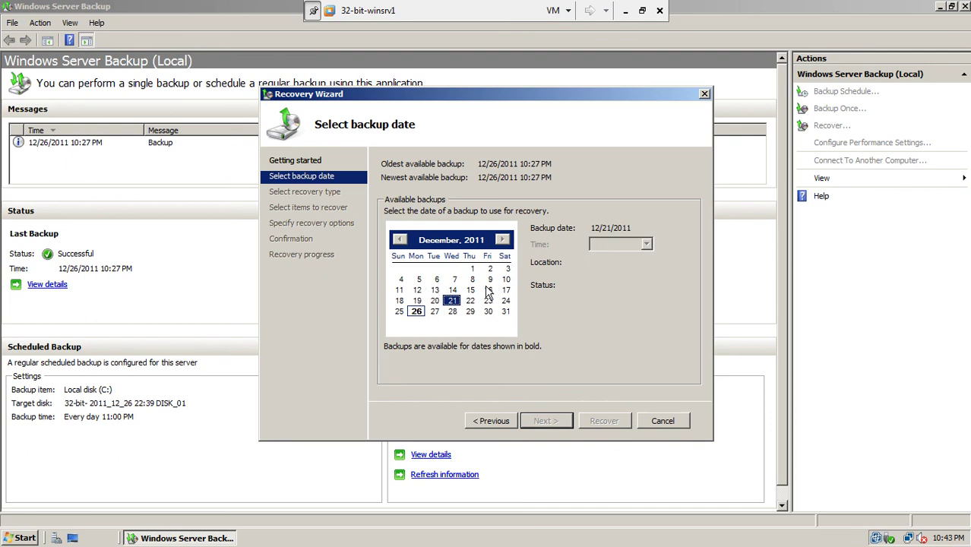
pyautogui.click(417, 312)
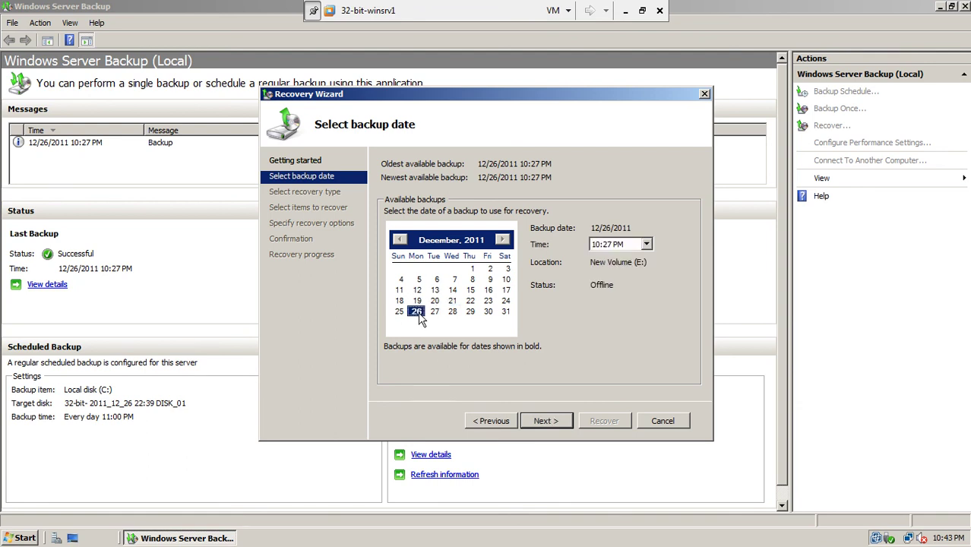
pyautogui.click(552, 421)
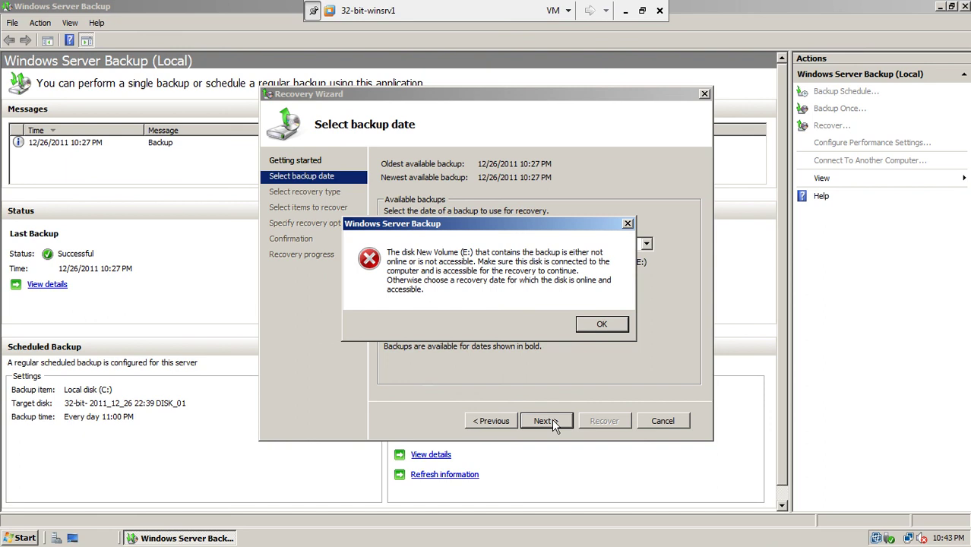
pyautogui.click(591, 326)
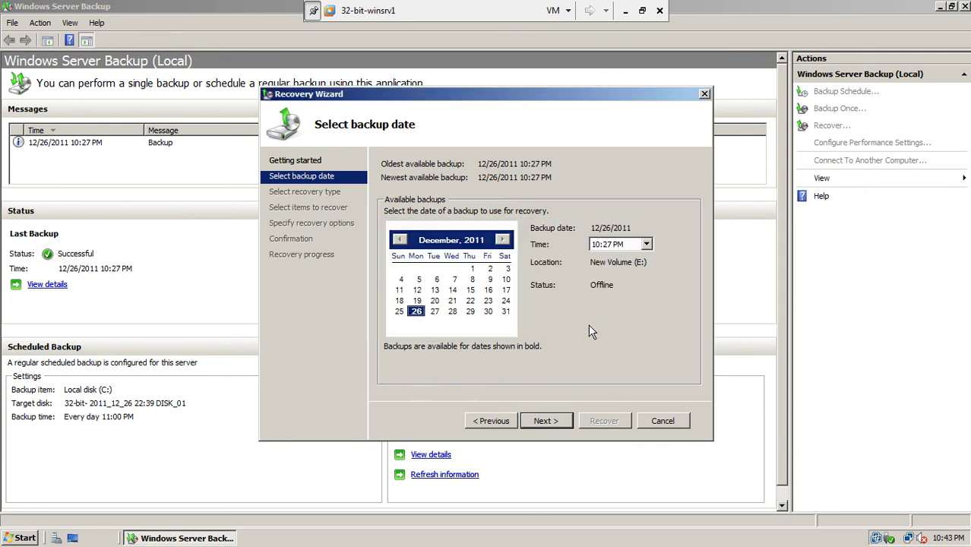
pyautogui.click(659, 422)
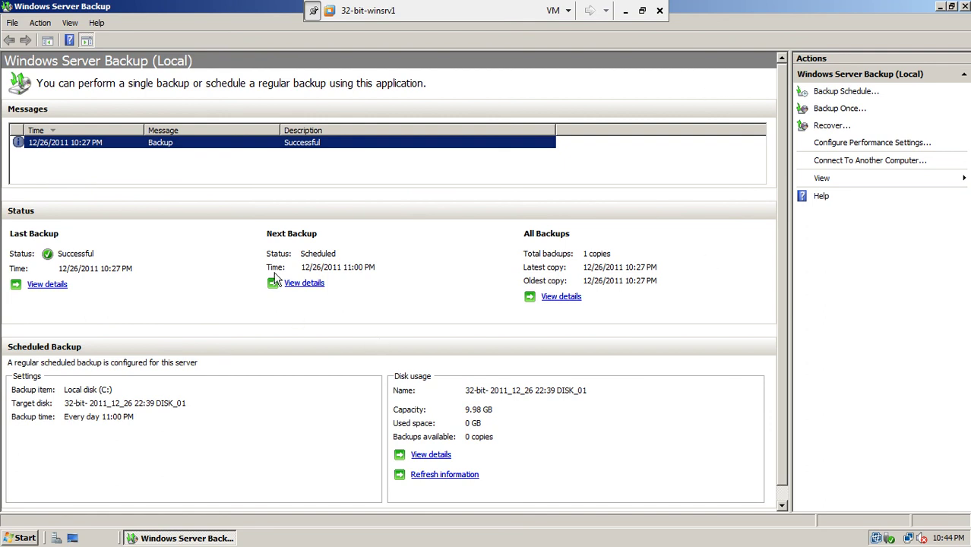
# Step: Close Windows Server Backup, take the virtual machine out of full screen, and maximize the VMware Workstation window
pyautogui.click(963, 7)
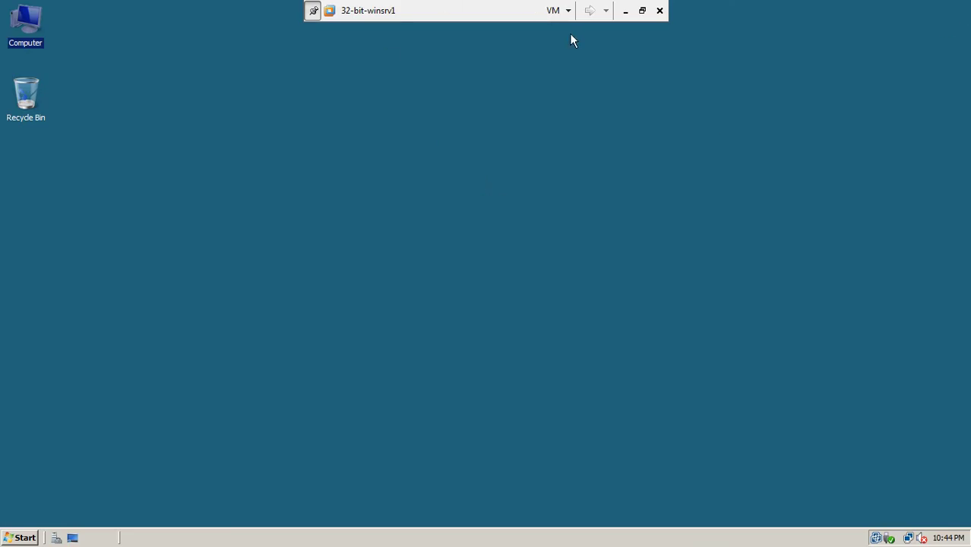
pyautogui.click(641, 12)
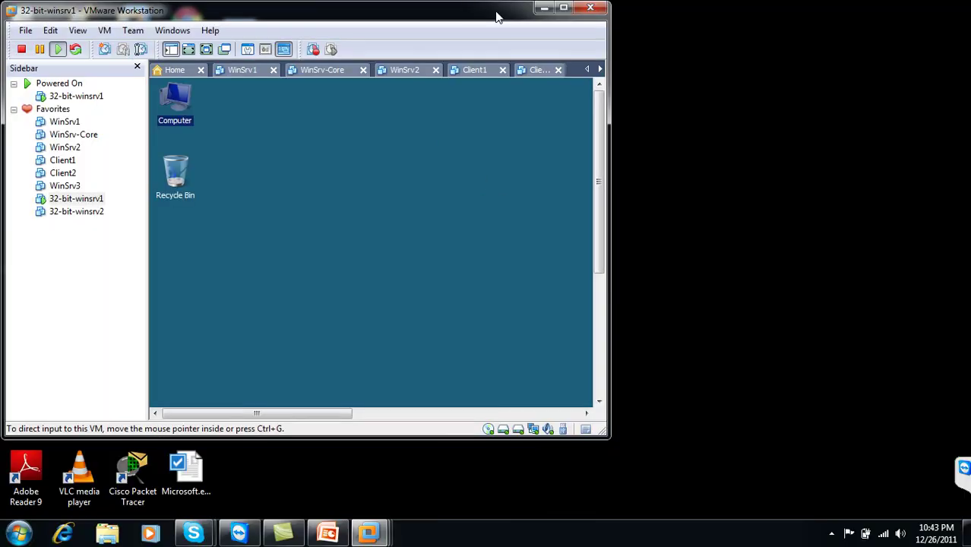
pyautogui.click(562, 8)
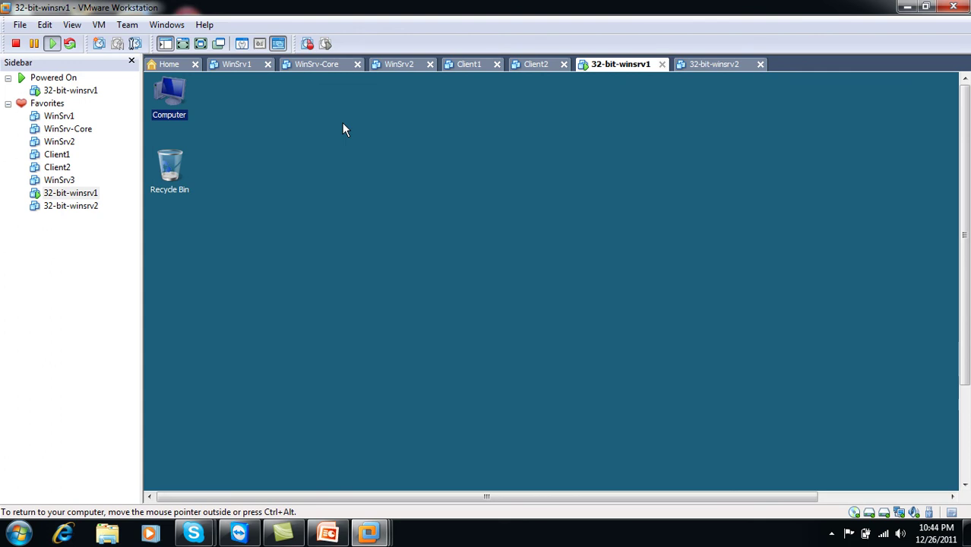
# Step: Set the virtual machine's CD/DVD drive to use an ISO image file and browse to New Volume (D:) for it
pyautogui.doubleClick(856, 515)
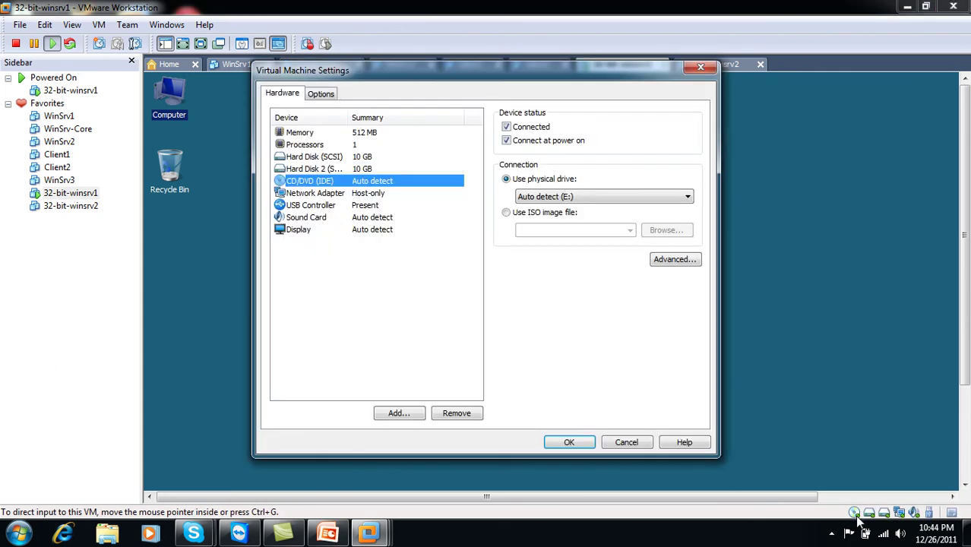
pyautogui.click(507, 213)
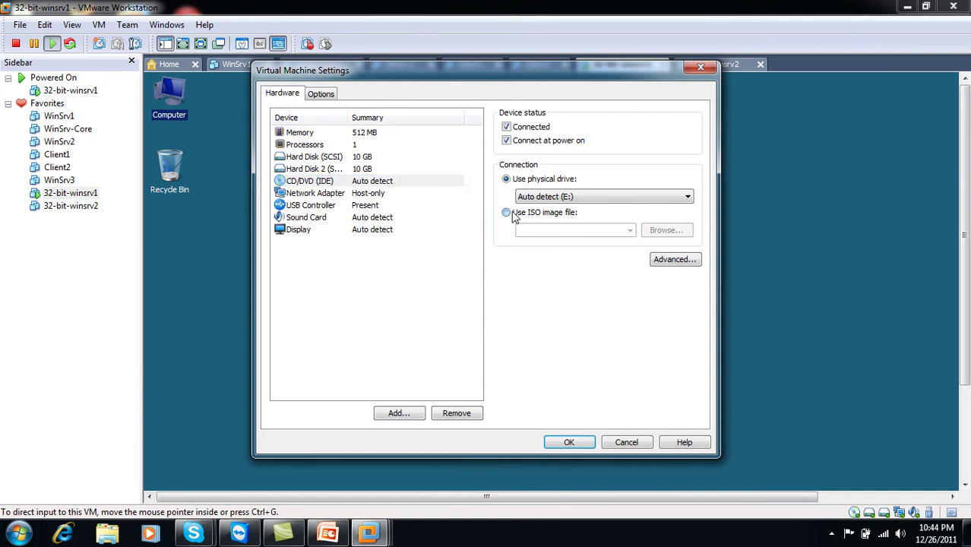
pyautogui.click(666, 232)
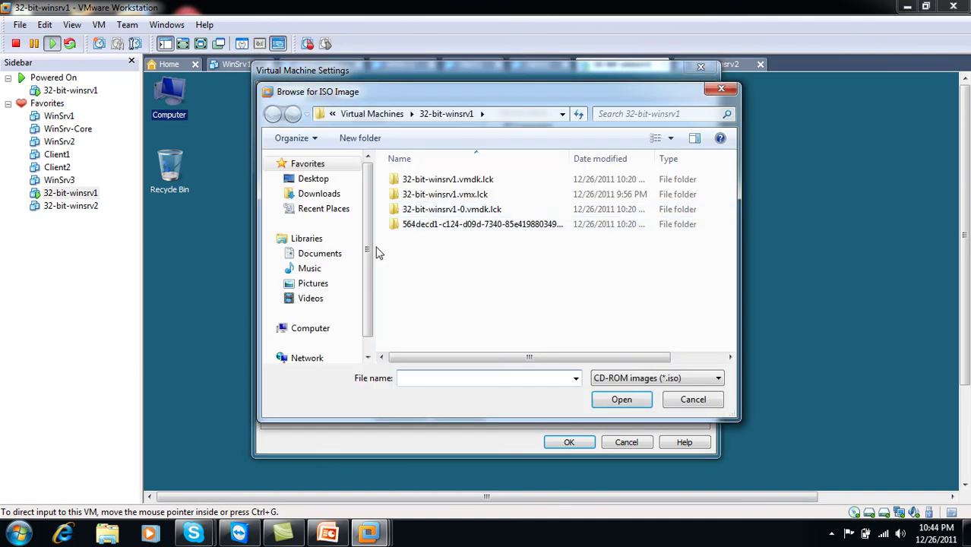
pyautogui.click(298, 333)
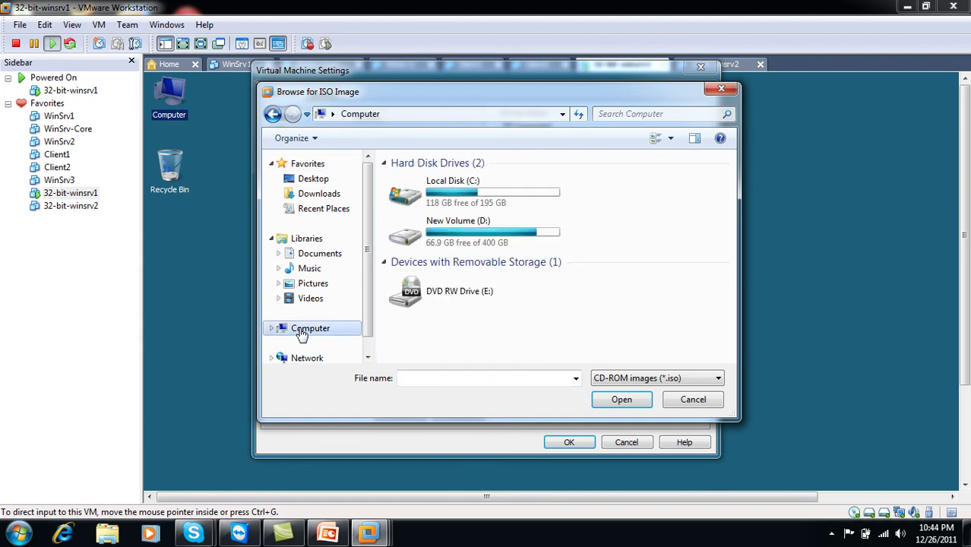
pyautogui.doubleClick(458, 241)
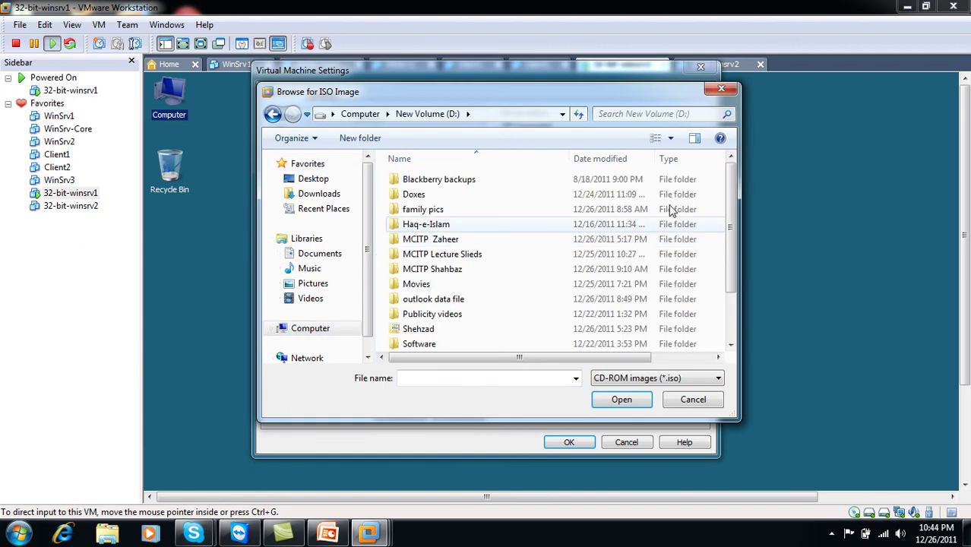
# Step: Attach the "win Srv-2008 32bit ev copy" image from Software > 2008 Server Evaluation copy and confirm the virtual machine settings
pyautogui.moveTo(732, 204); pyautogui.dragTo(744, 249)
pyautogui.moveTo(759, 289); pyautogui.dragTo(760, 288)
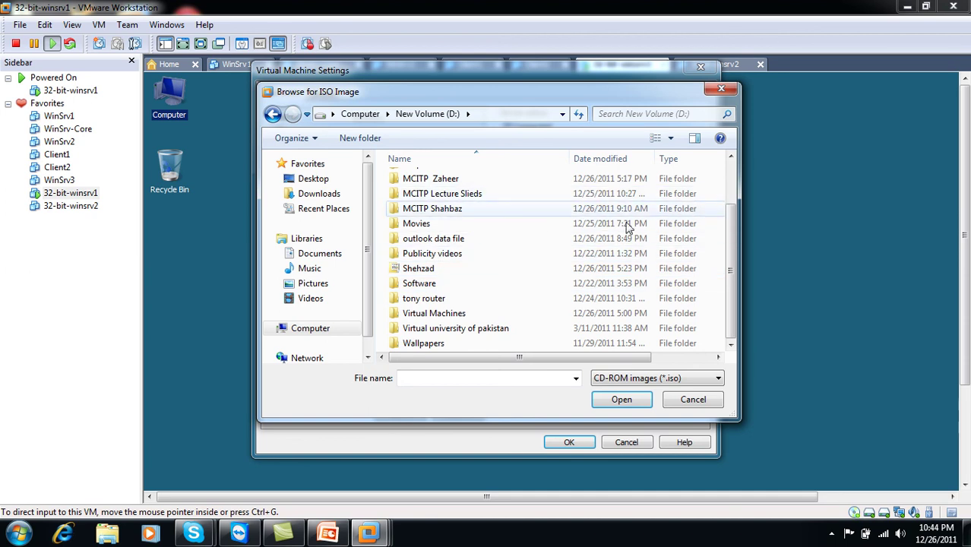
pyautogui.click(448, 288)
pyautogui.doubleClick(446, 287)
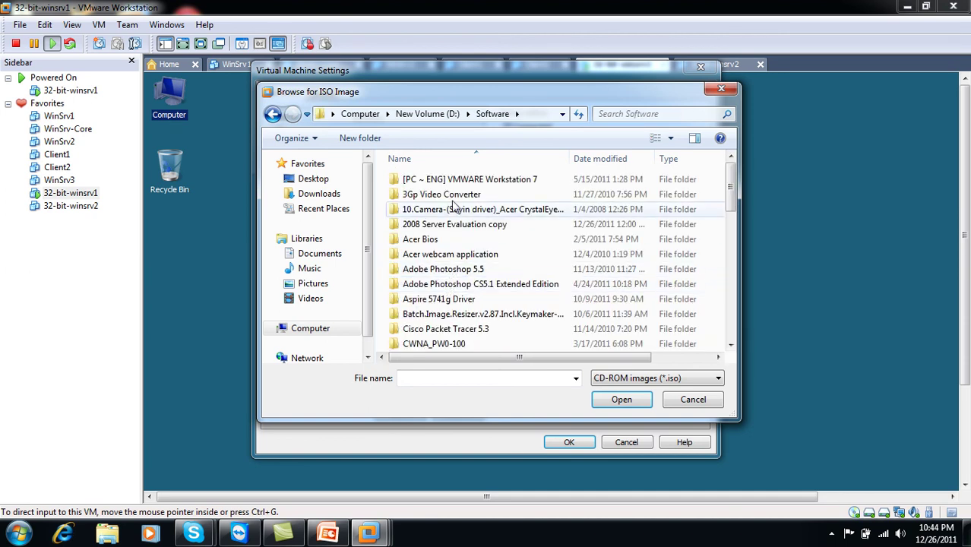
pyautogui.doubleClick(438, 226)
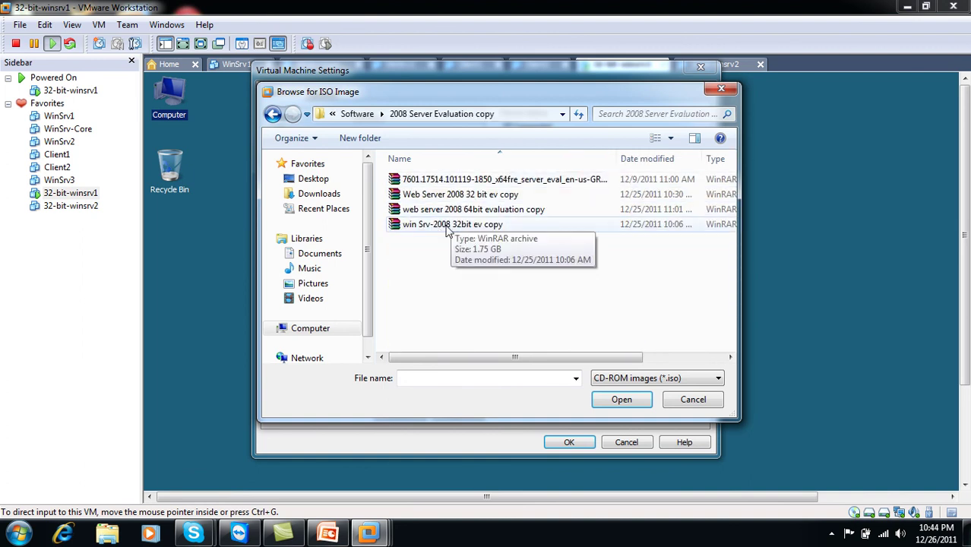
pyautogui.click(448, 228)
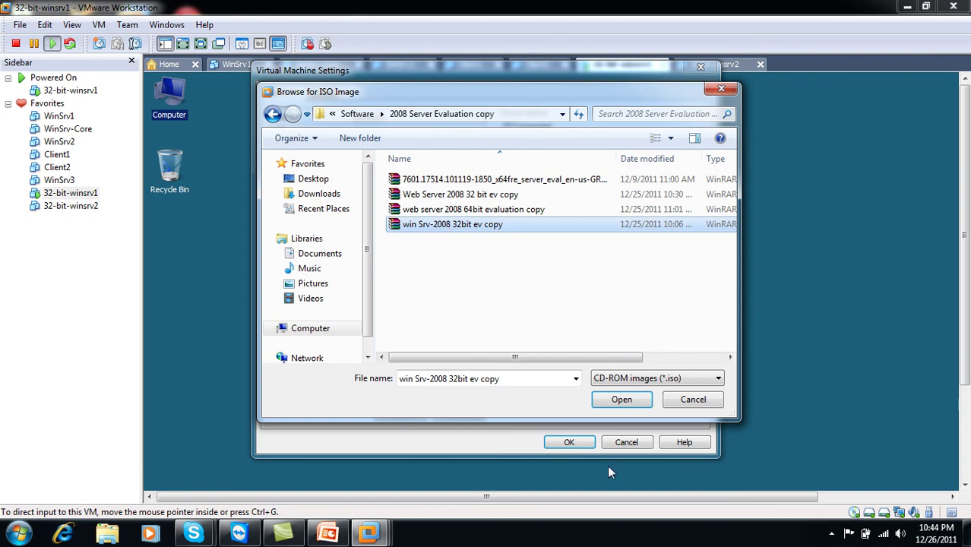
pyautogui.click(620, 400)
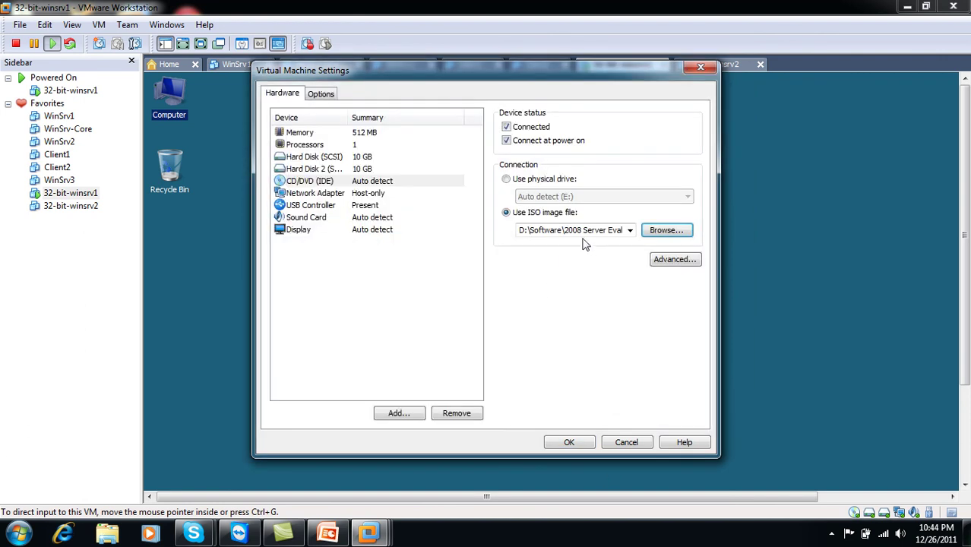
pyautogui.click(585, 444)
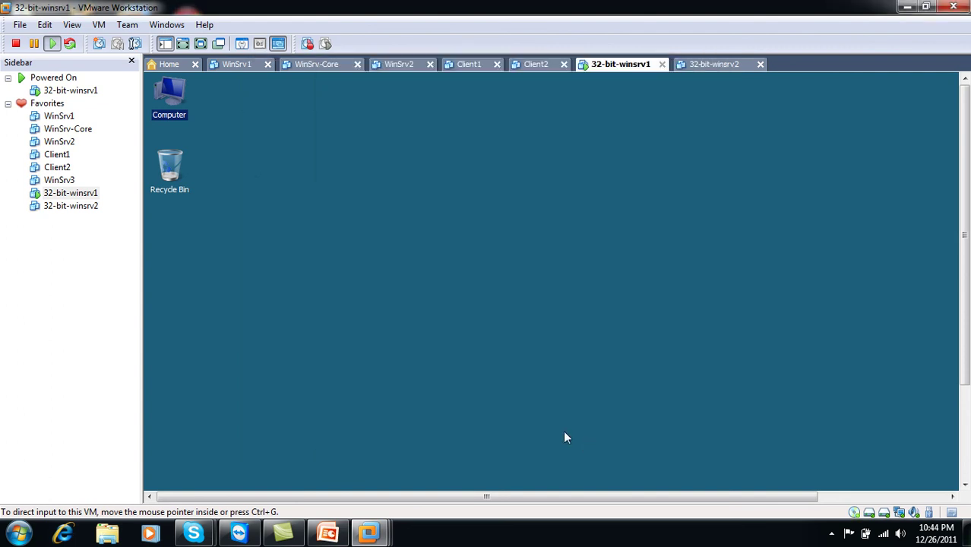
# Step: Show the virtual machine in full screen, open its CD drive (D:), and allow setup.exe to run
pyautogui.click(201, 43)
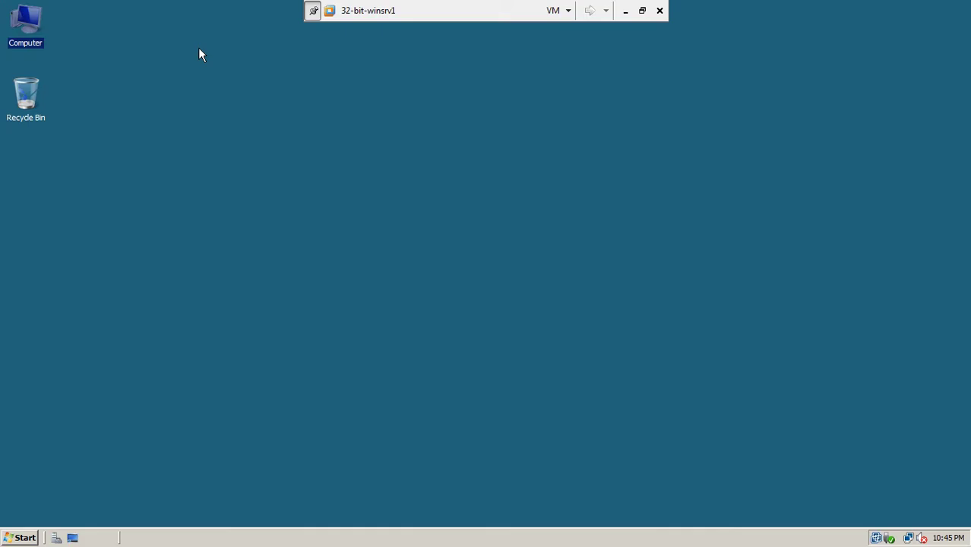
pyautogui.click(295, 139)
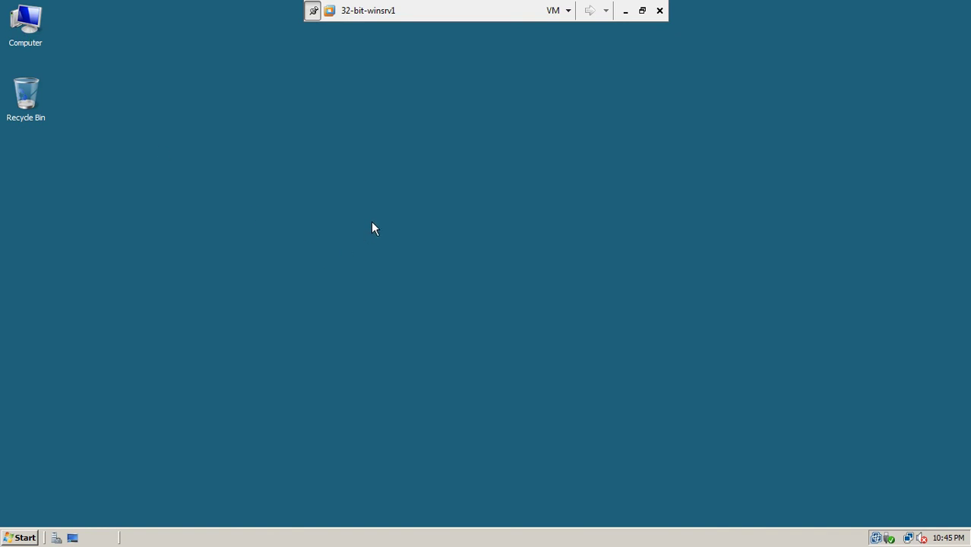
pyautogui.doubleClick(22, 30)
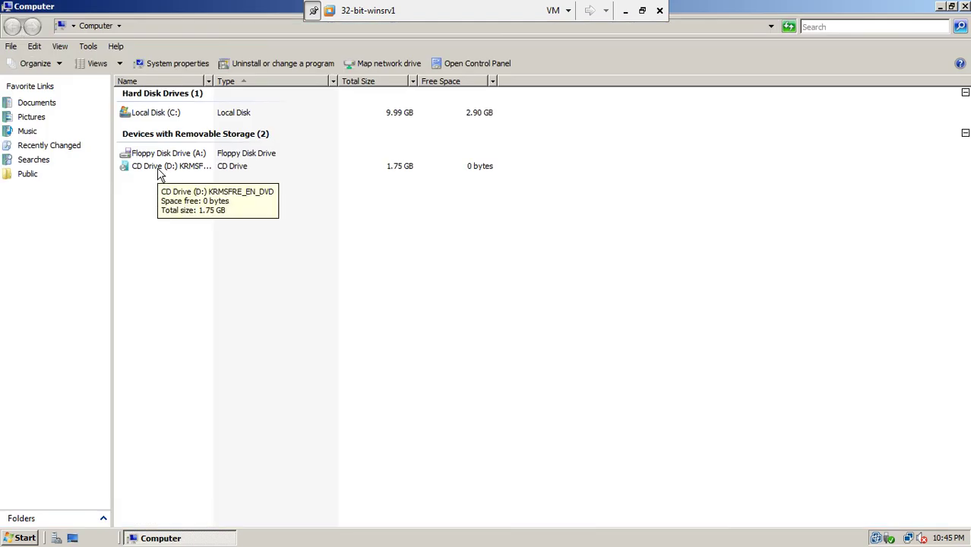
pyautogui.doubleClick(162, 177)
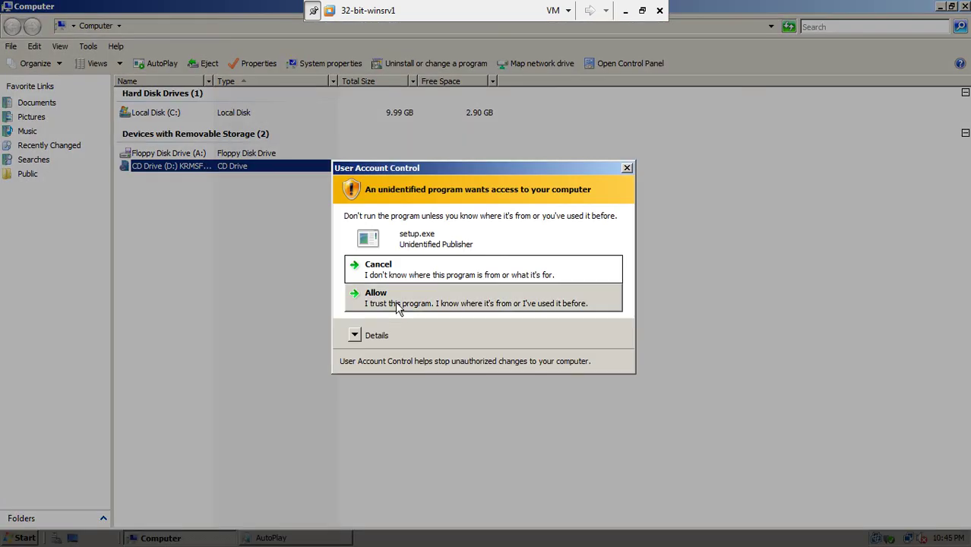
pyautogui.click(385, 298)
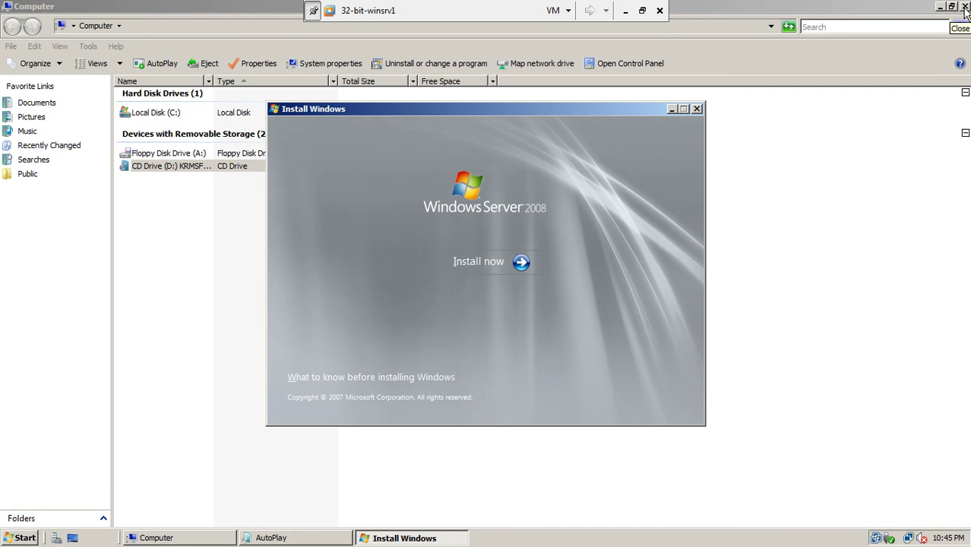
# Step: Close the Computer, AutoPlay and Install Windows windows without starting the installation
pyautogui.click(965, 7)
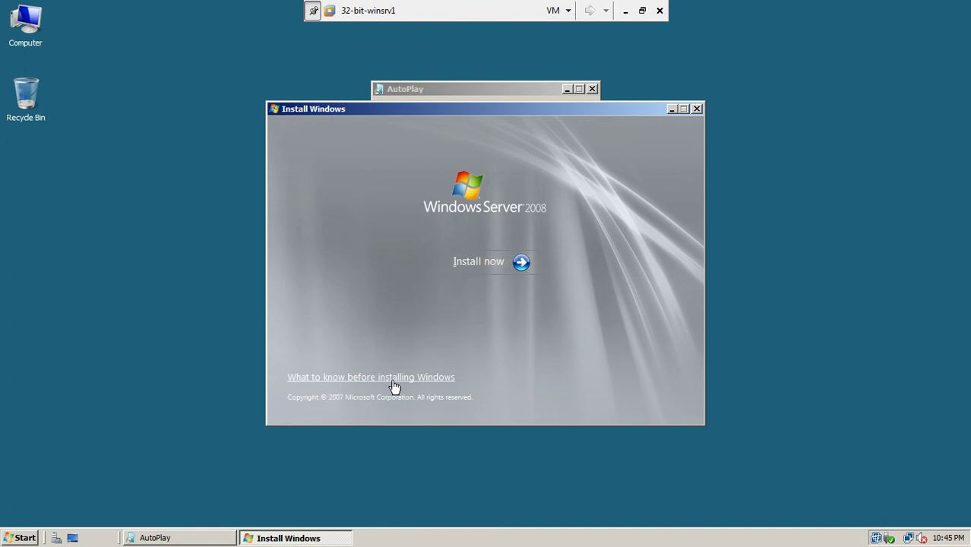
pyautogui.click(592, 89)
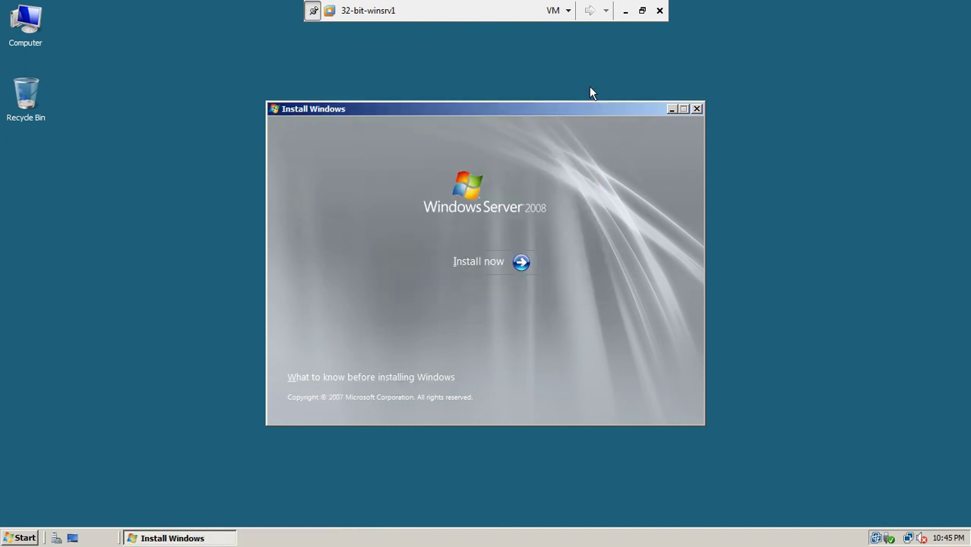
pyautogui.click(697, 110)
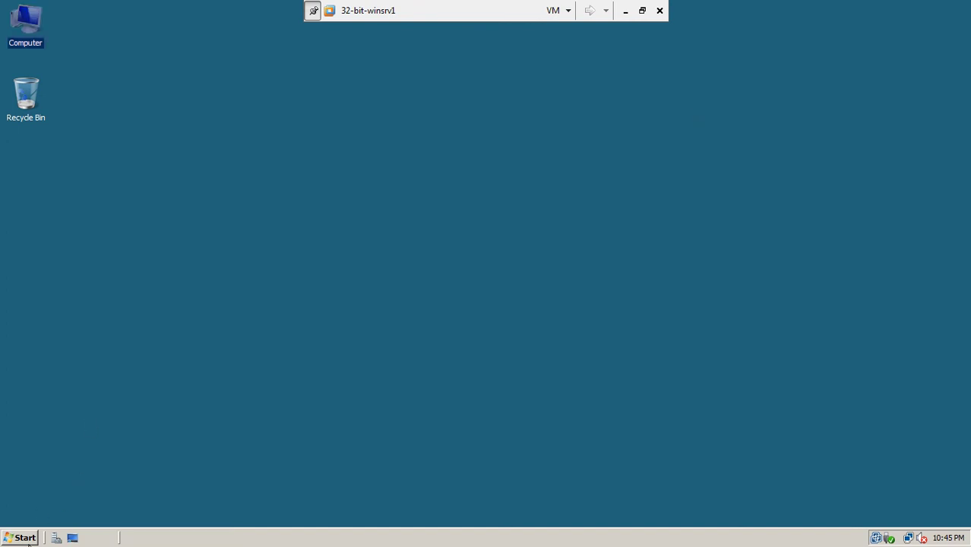
# Step: Restart the server with the reason Hardware: Maintenance (Planned), leave full screen, and maximize the VMware Workstation window
pyautogui.click(27, 537)
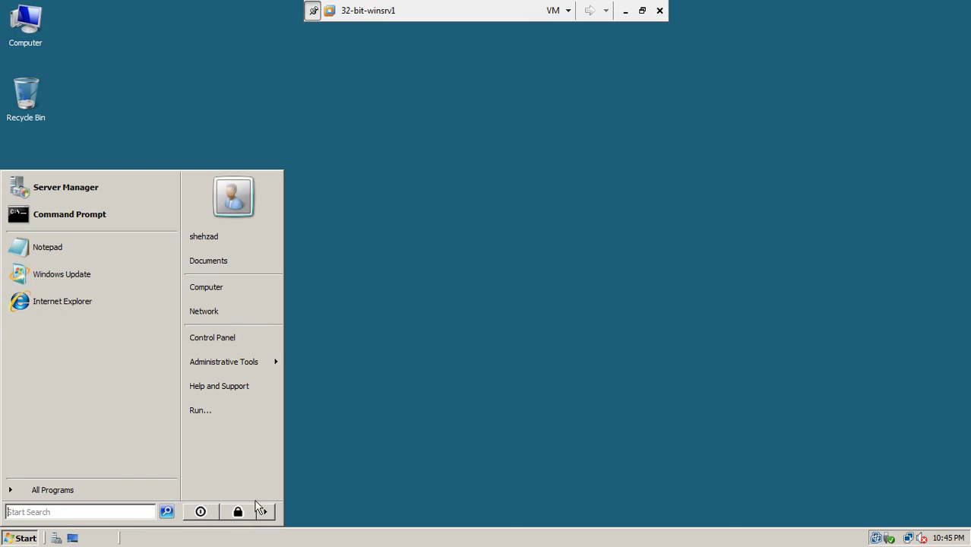
pyautogui.moveTo(268, 515)
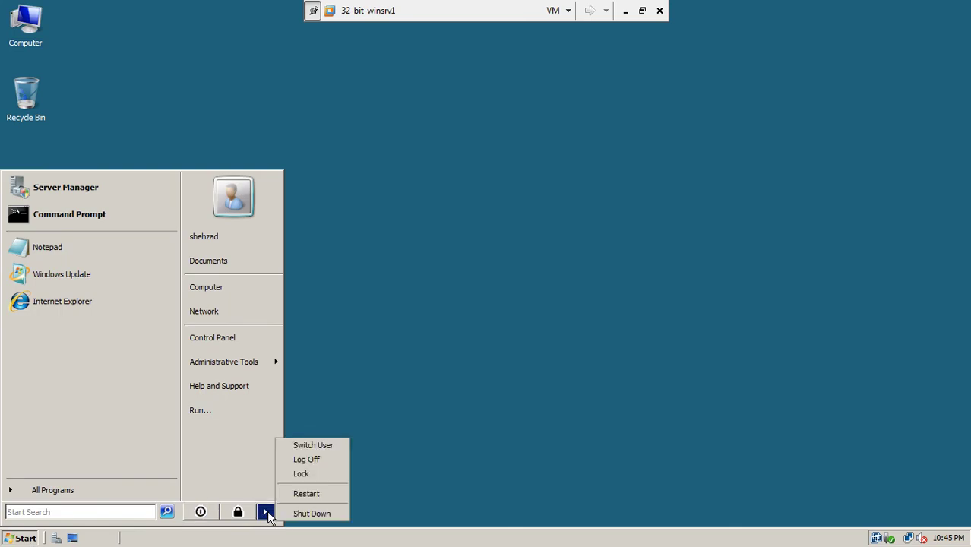
pyautogui.click(316, 494)
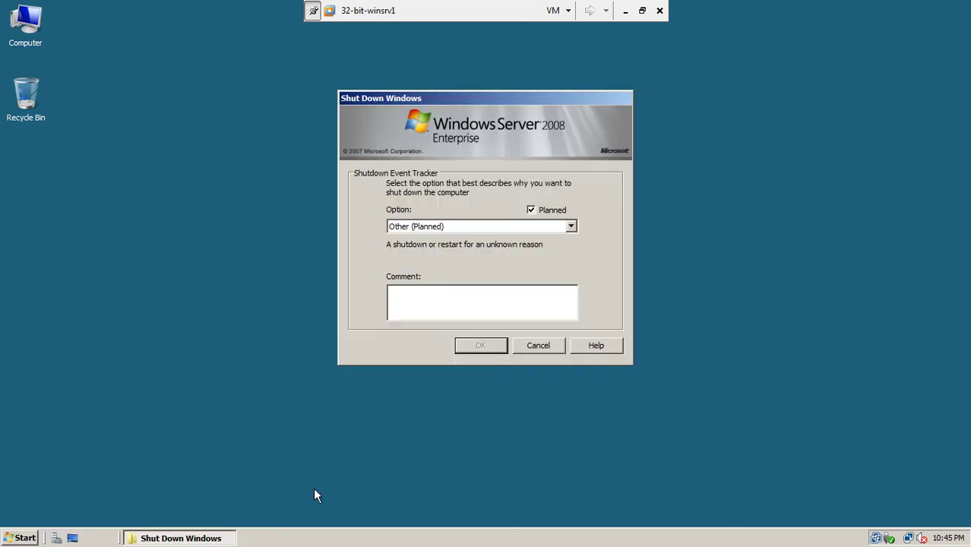
pyautogui.click(441, 227)
pyautogui.click(444, 246)
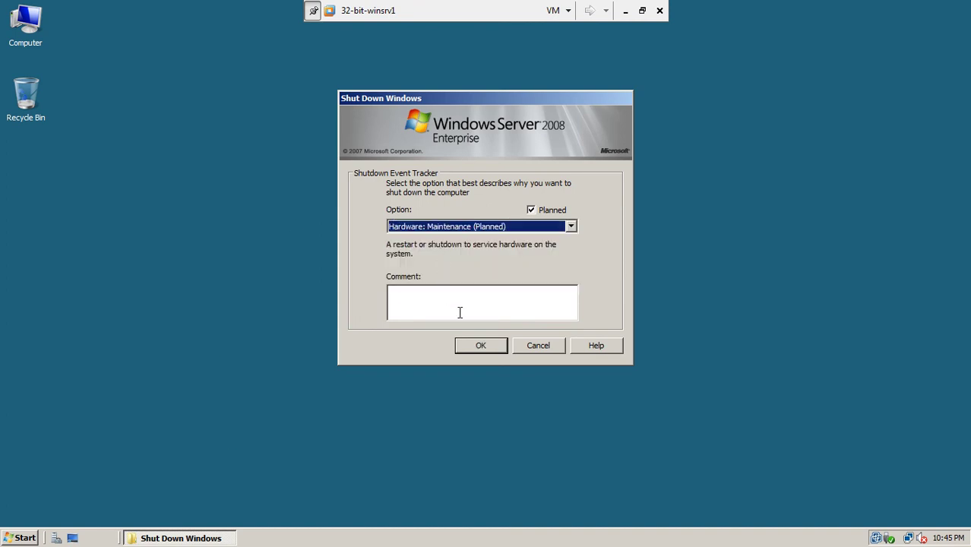
pyautogui.click(469, 345)
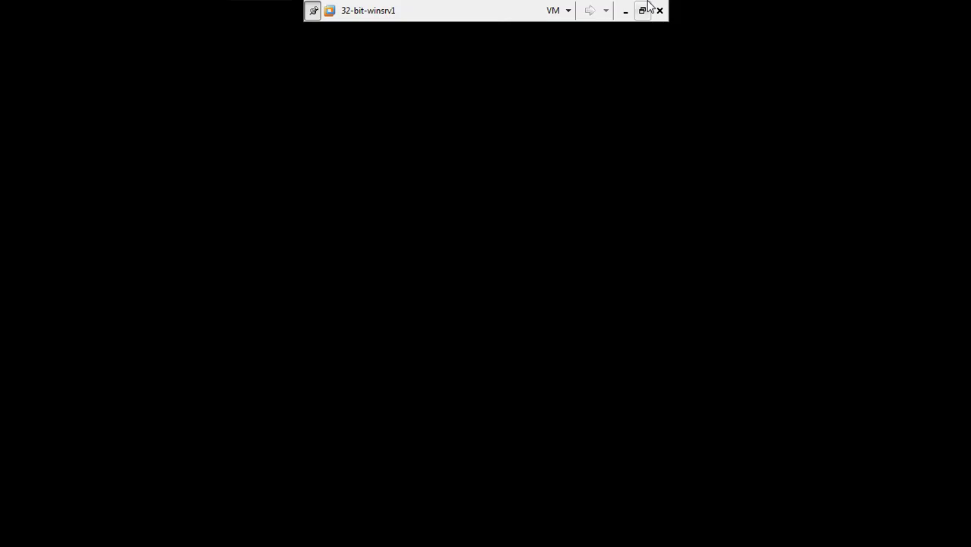
pyautogui.click(641, 10)
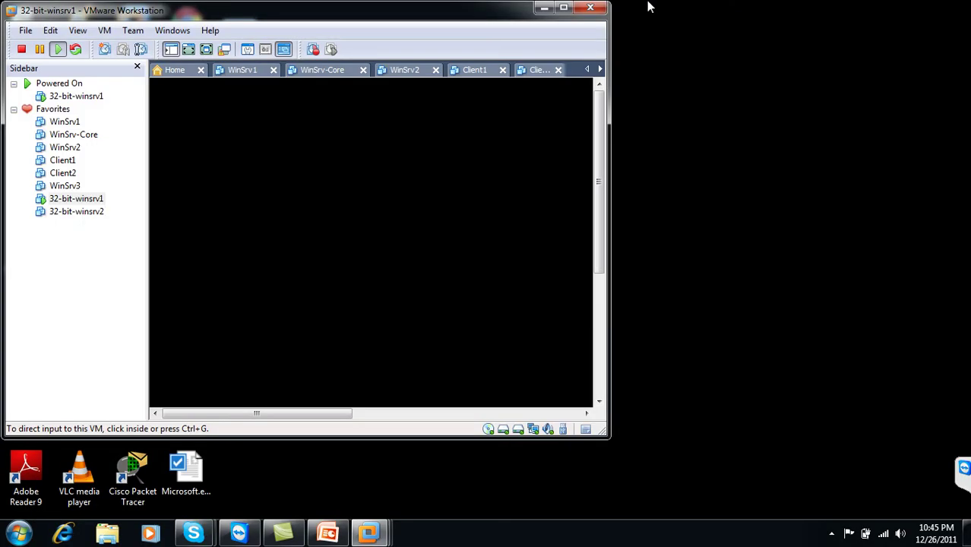
pyautogui.doubleClick(483, 21)
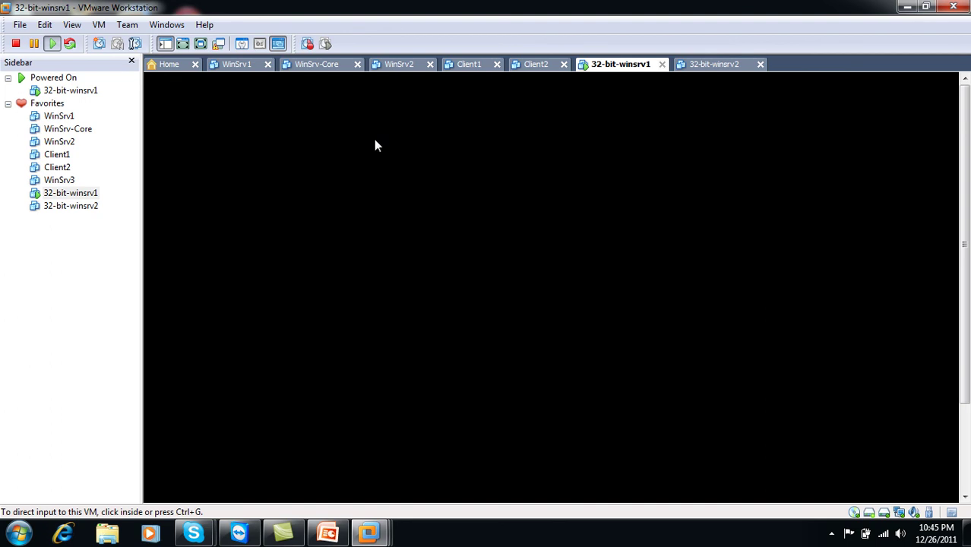
pyautogui.click(184, 44)
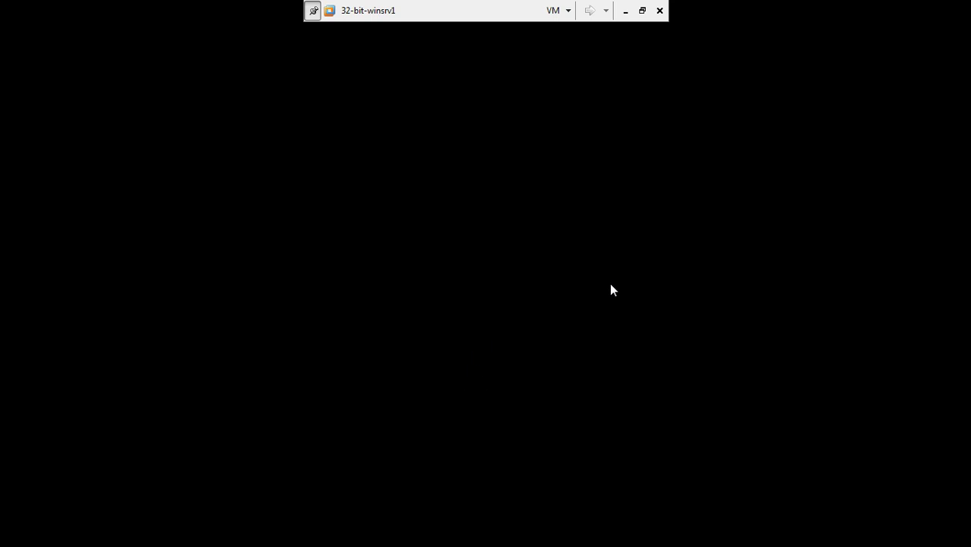
pyautogui.click(642, 10)
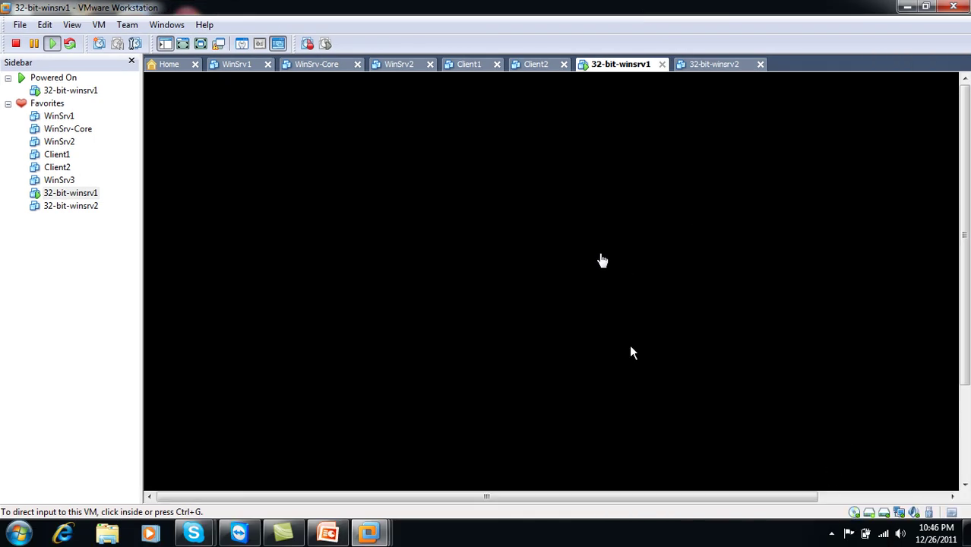
pyautogui.click(201, 43)
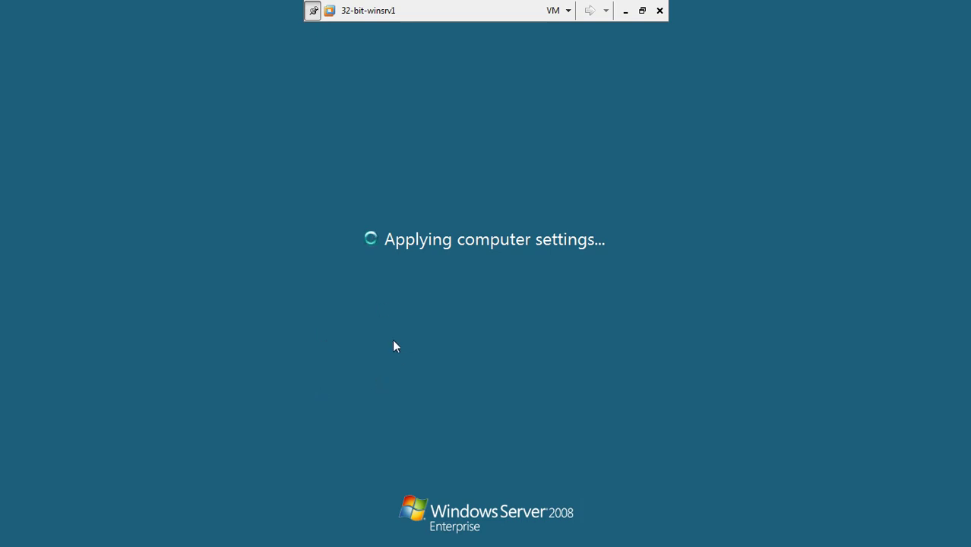
pyautogui.click(642, 10)
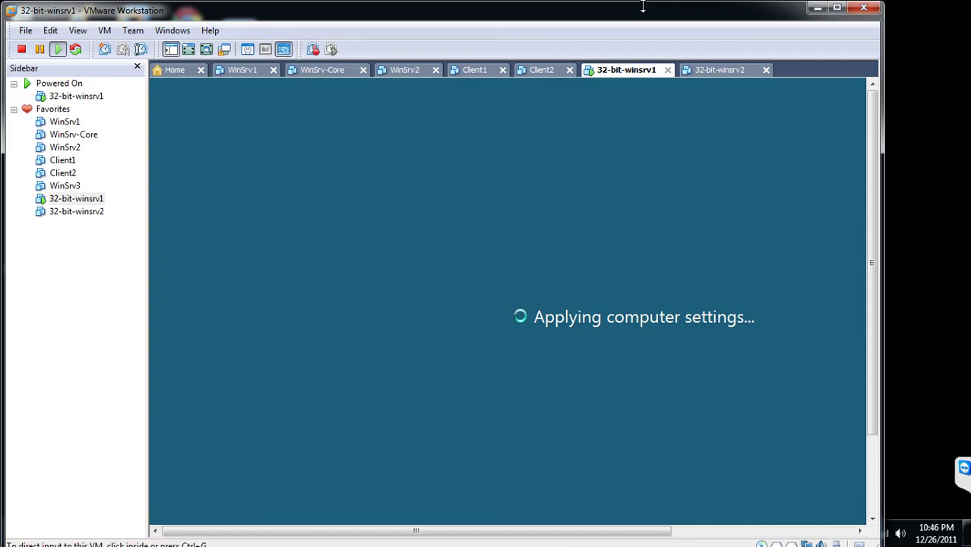
pyautogui.doubleClick(604, 12)
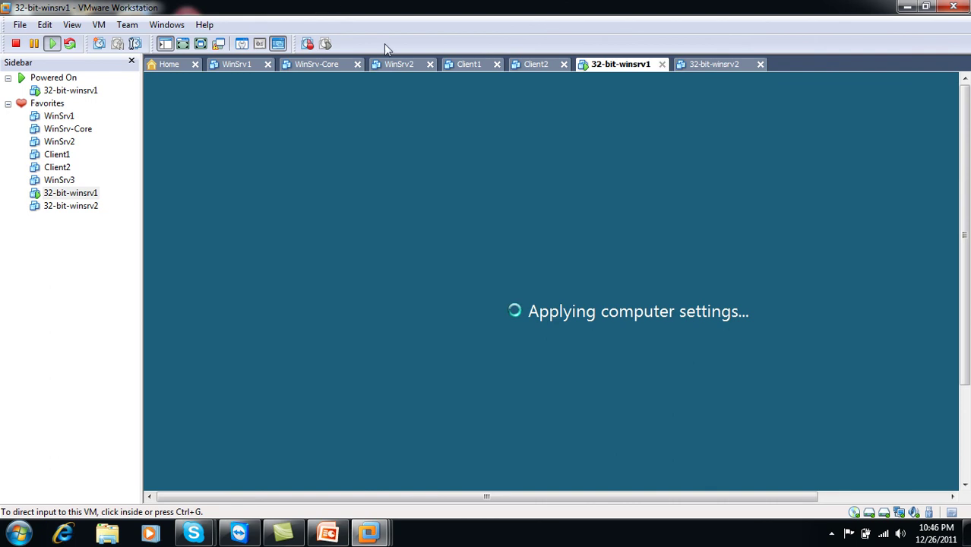
pyautogui.click(200, 44)
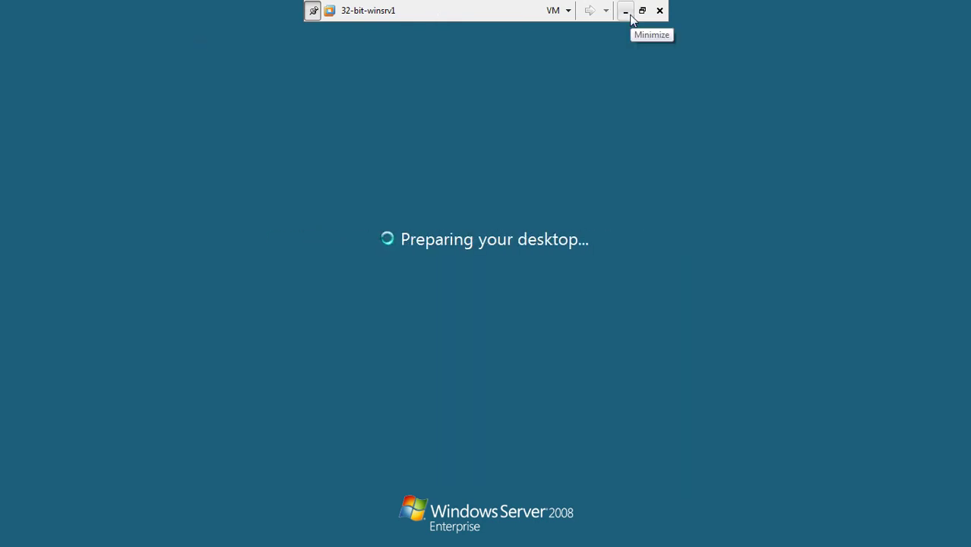
pyautogui.click(641, 11)
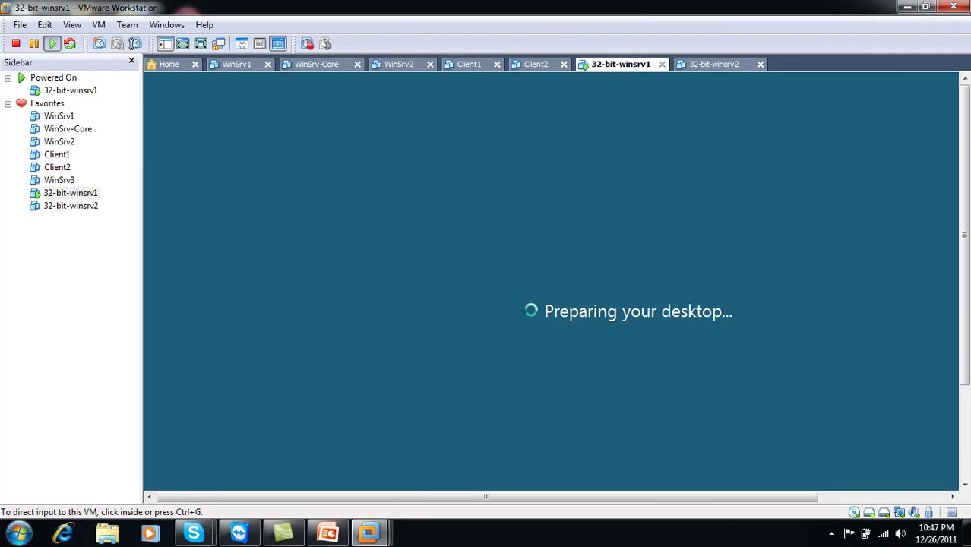
pyautogui.click(966, 484)
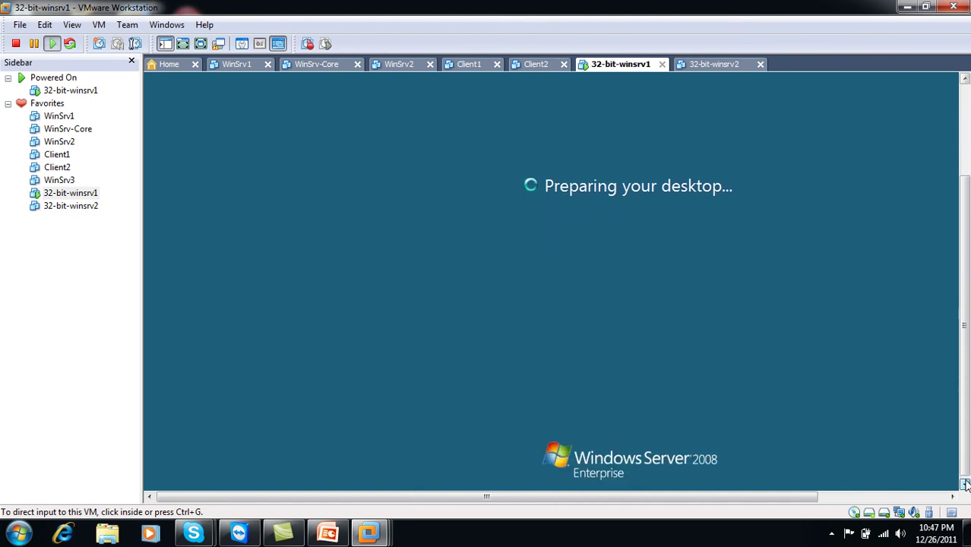